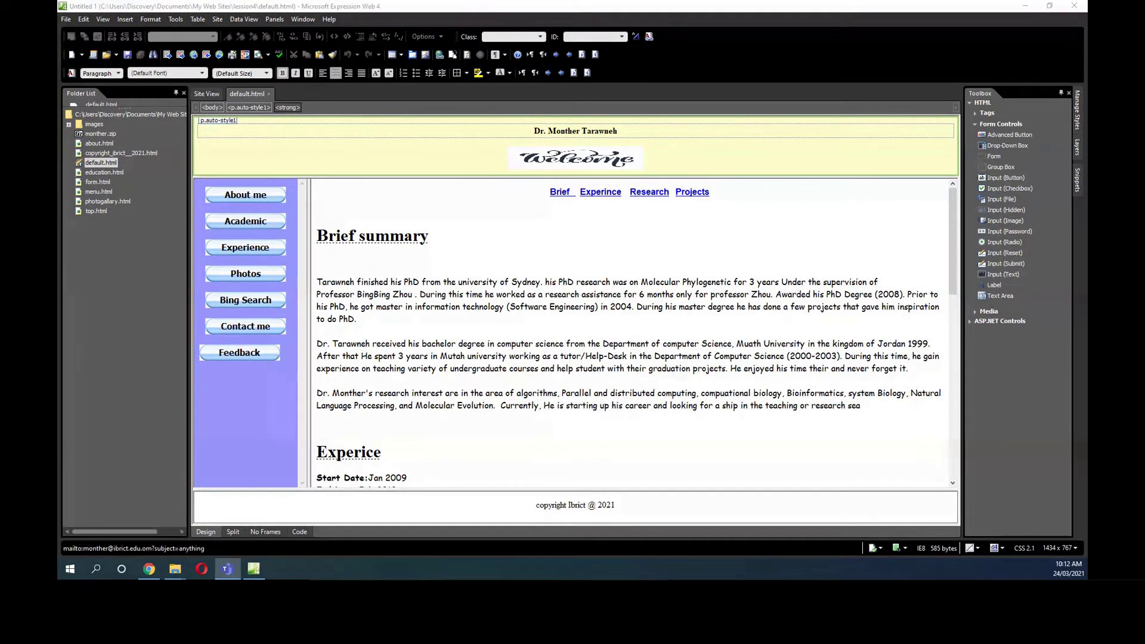
Open form.html then default.html, select the Contact me image, and preview default.html in Chrome with F12.
{"action": "double_click", "coordinate": [97, 182]}
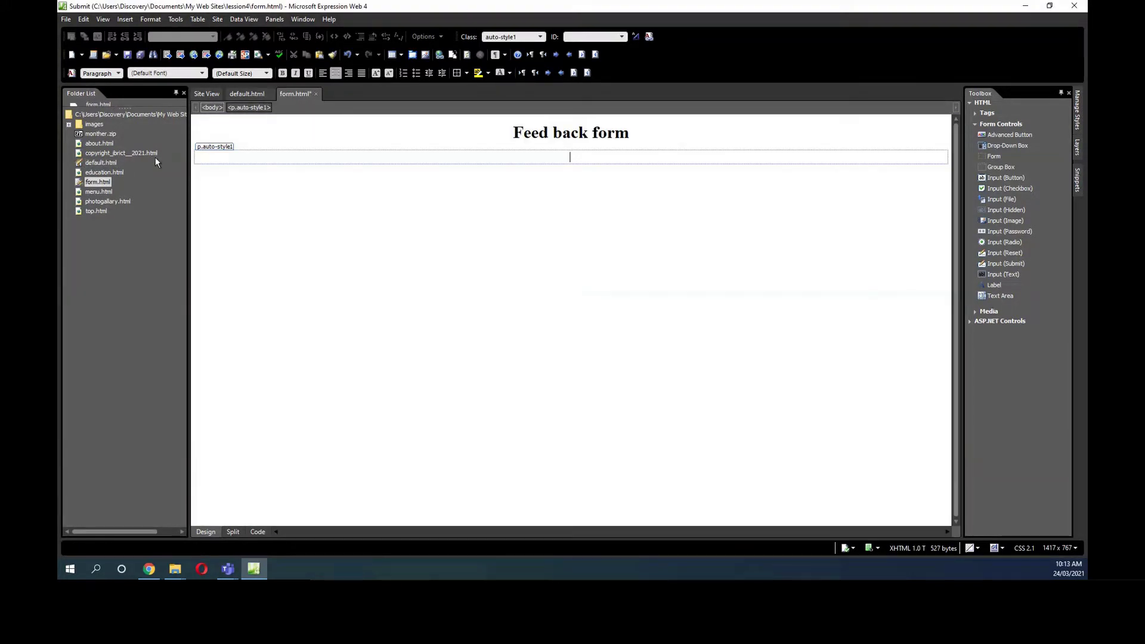
{"action": "double_click", "coordinate": [109, 164]}
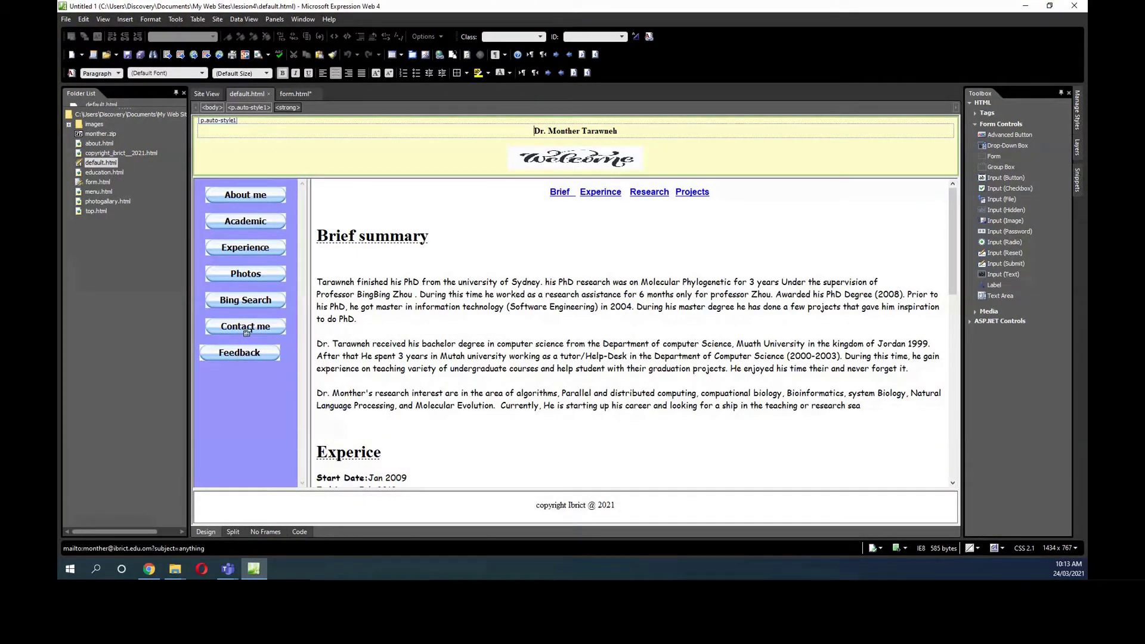
{"action": "left_click", "coordinate": [246, 328]}
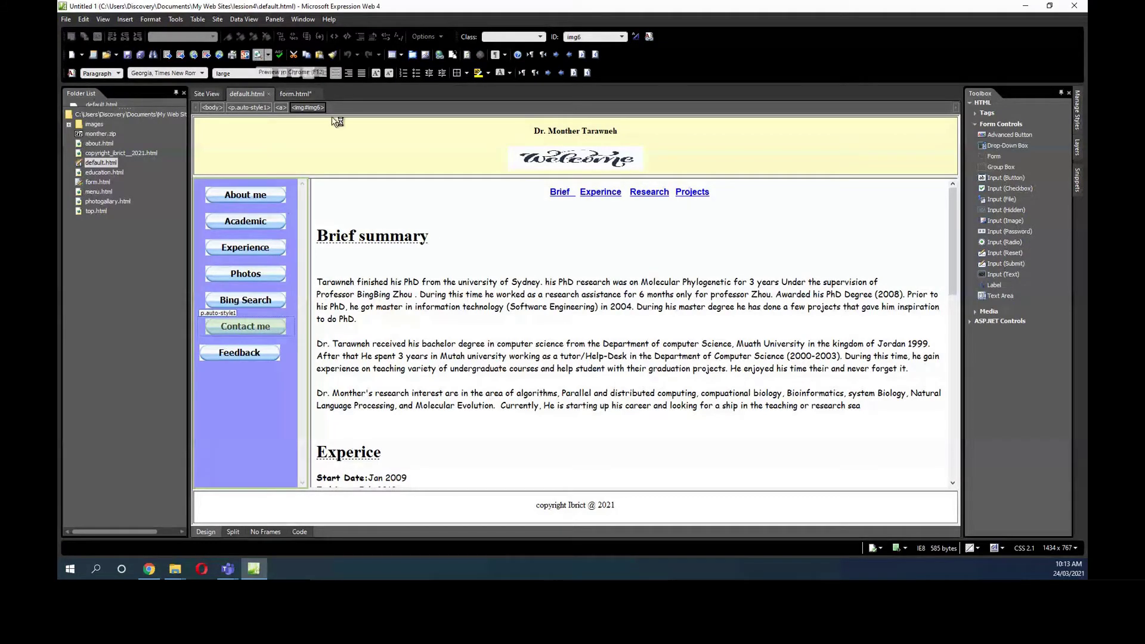
{"action": "key", "text": "F12"}
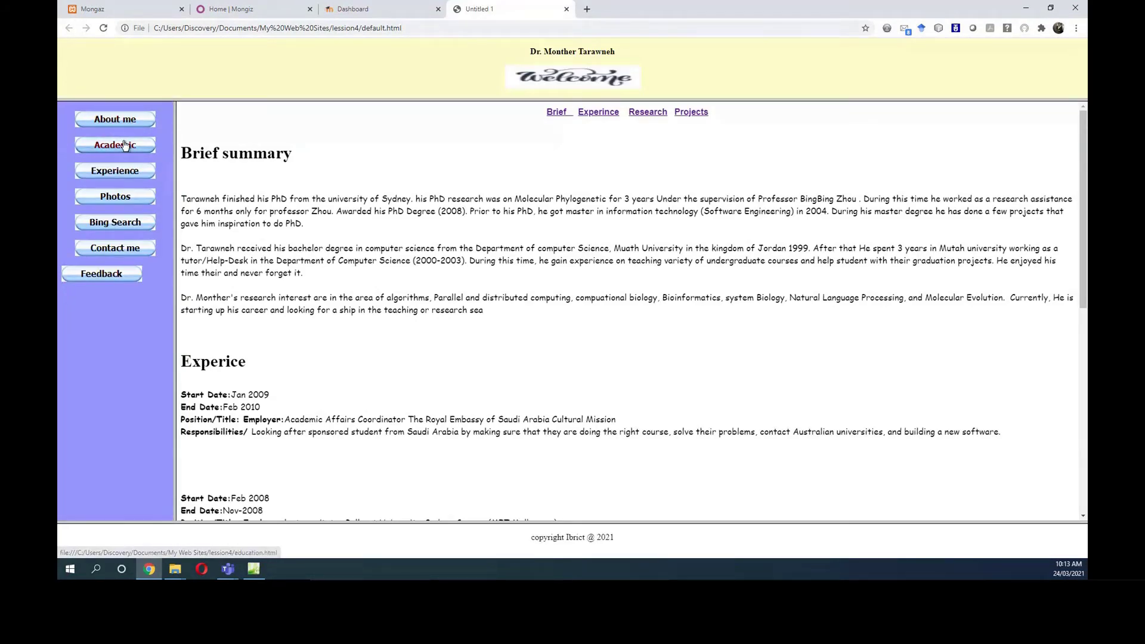
Check the Education, photo album and Bing search pages in the Chrome preview.
{"action": "left_click", "coordinate": [125, 145]}
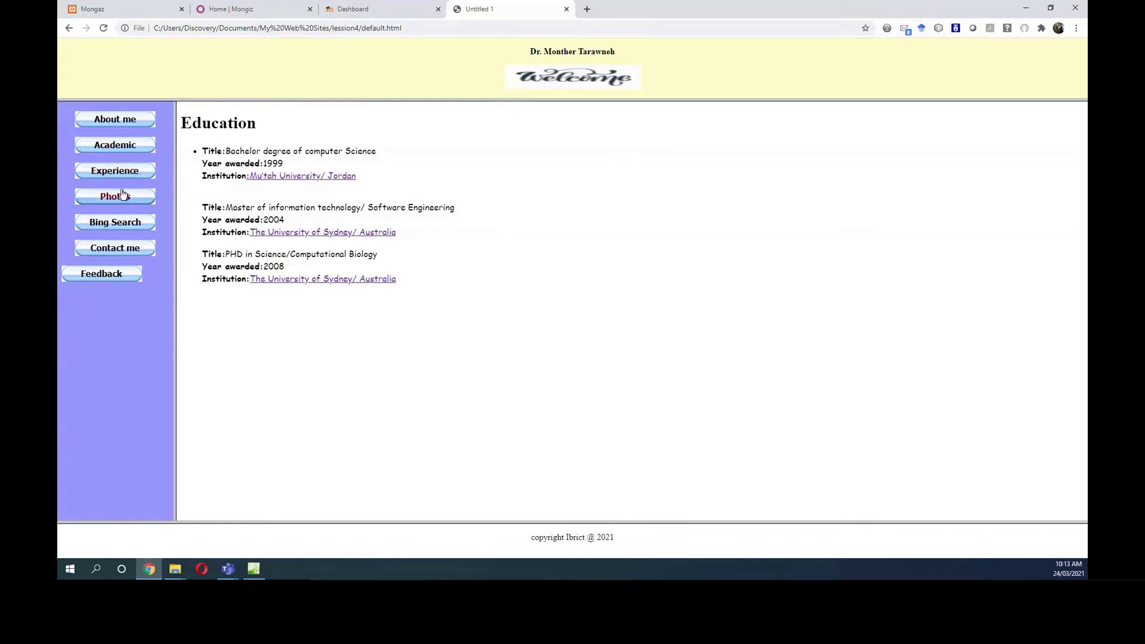
{"action": "left_click", "coordinate": [123, 195]}
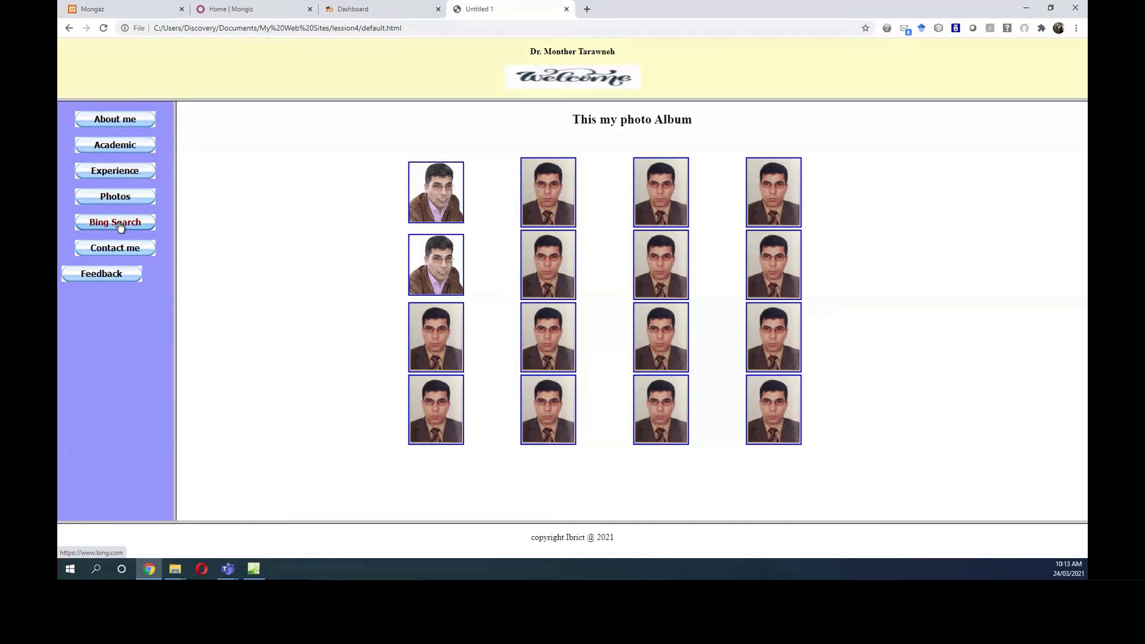
{"action": "left_click", "coordinate": [127, 225]}
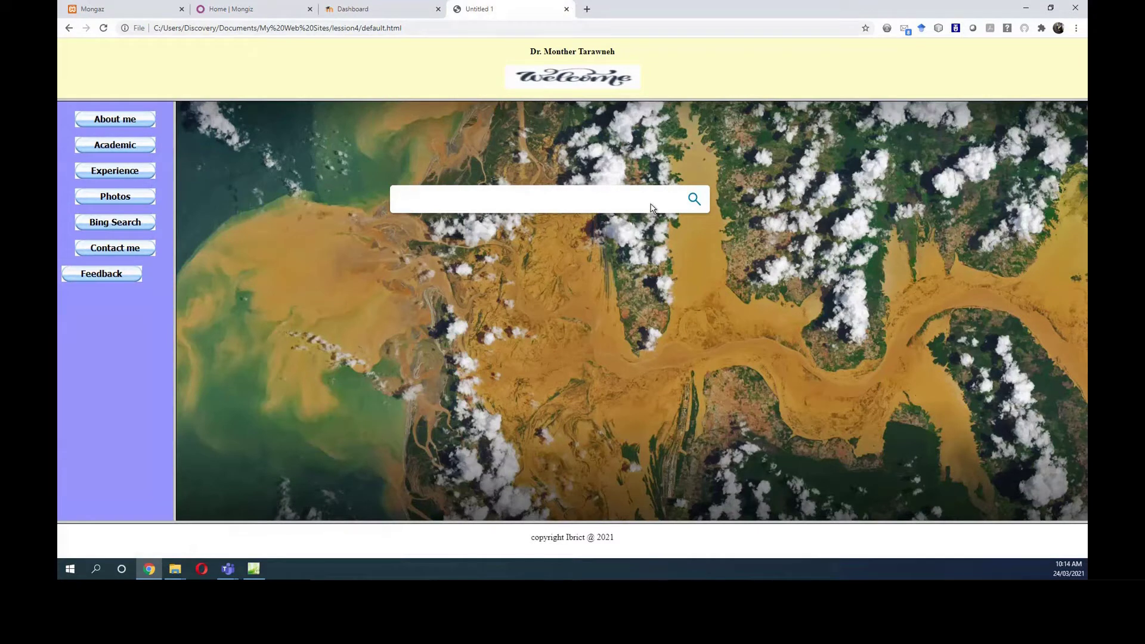
Try the Contact me e-mail link, close the Mail window and minimise Chrome.
{"action": "left_click", "coordinate": [126, 253]}
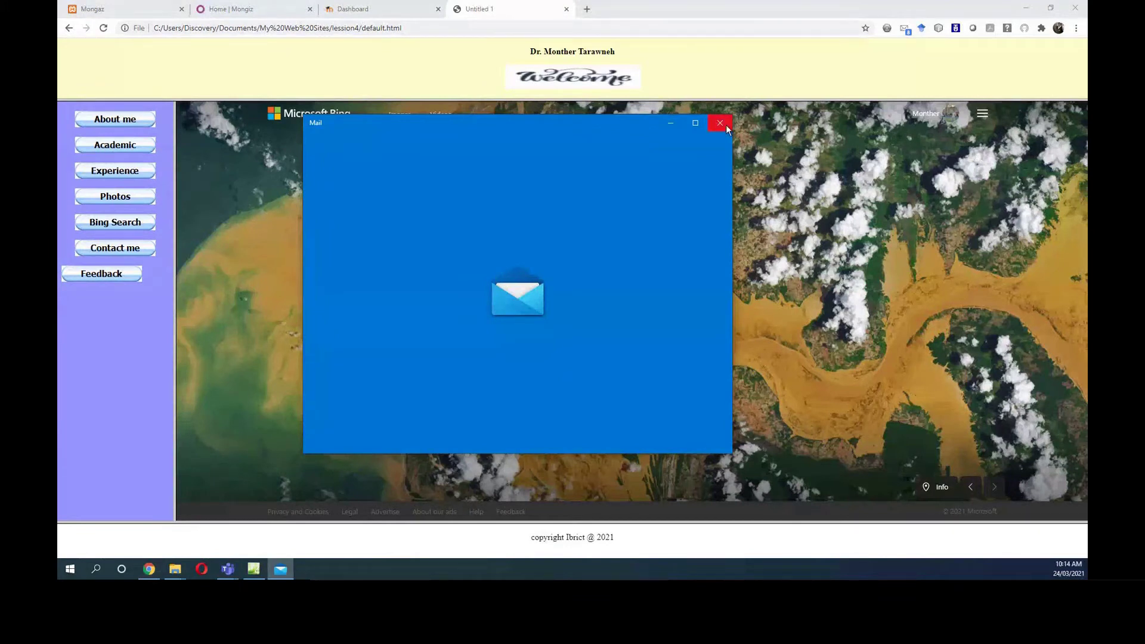
{"action": "left_click", "coordinate": [726, 128]}
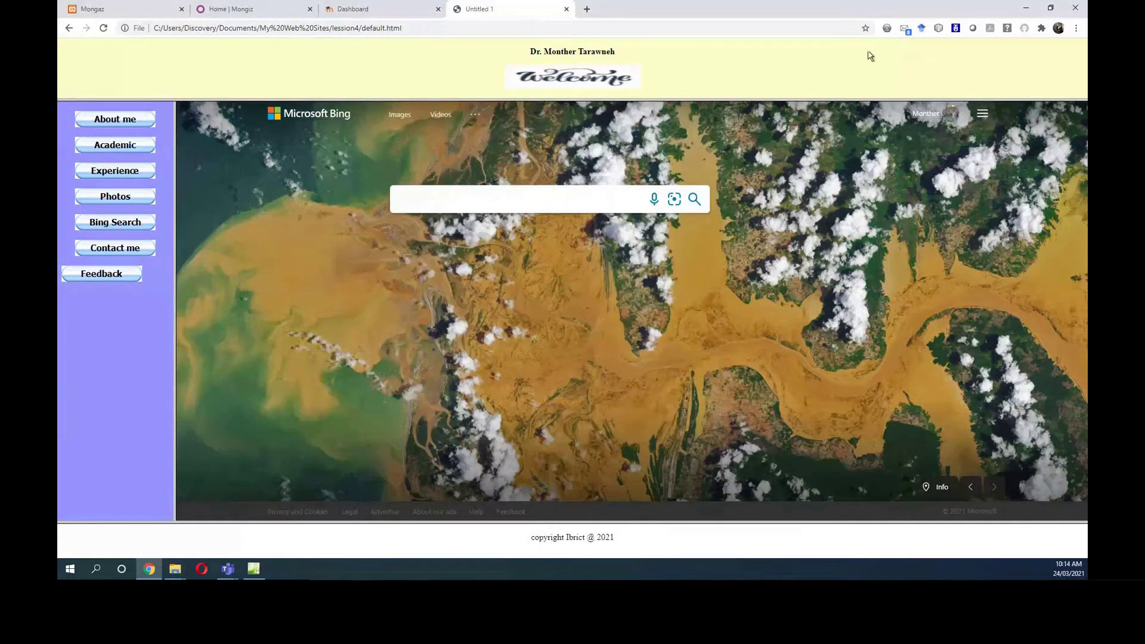
{"action": "left_click", "coordinate": [1025, 13]}
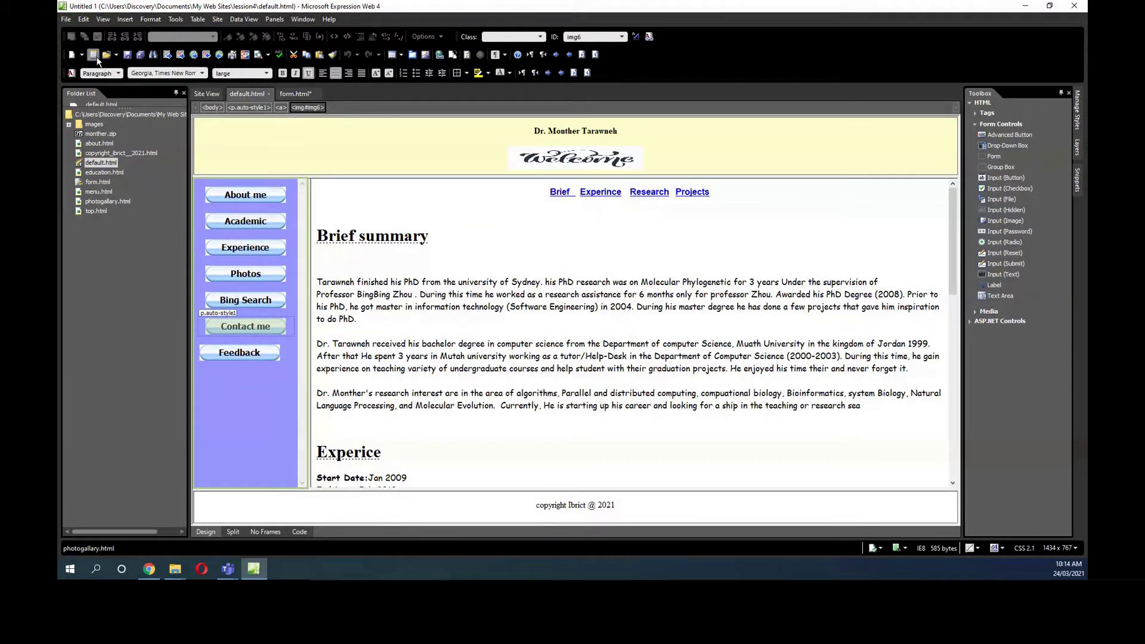
Create a new blank HTML page from File > New > Page.
{"action": "left_click", "coordinate": [66, 19]}
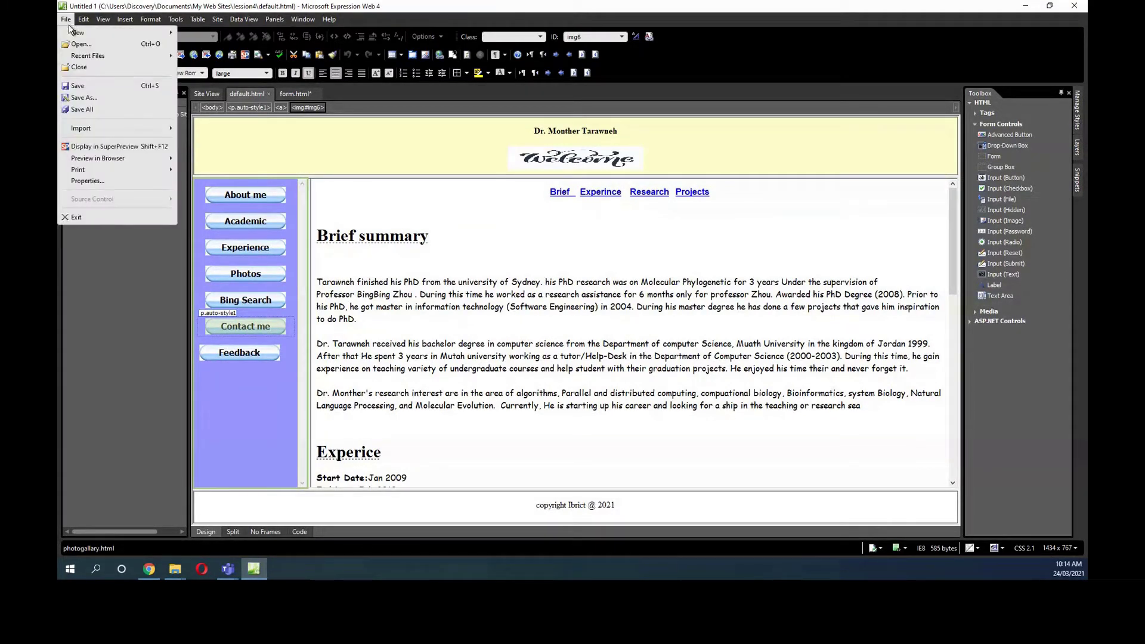
{"action": "mouse_move", "coordinate": [69, 34]}
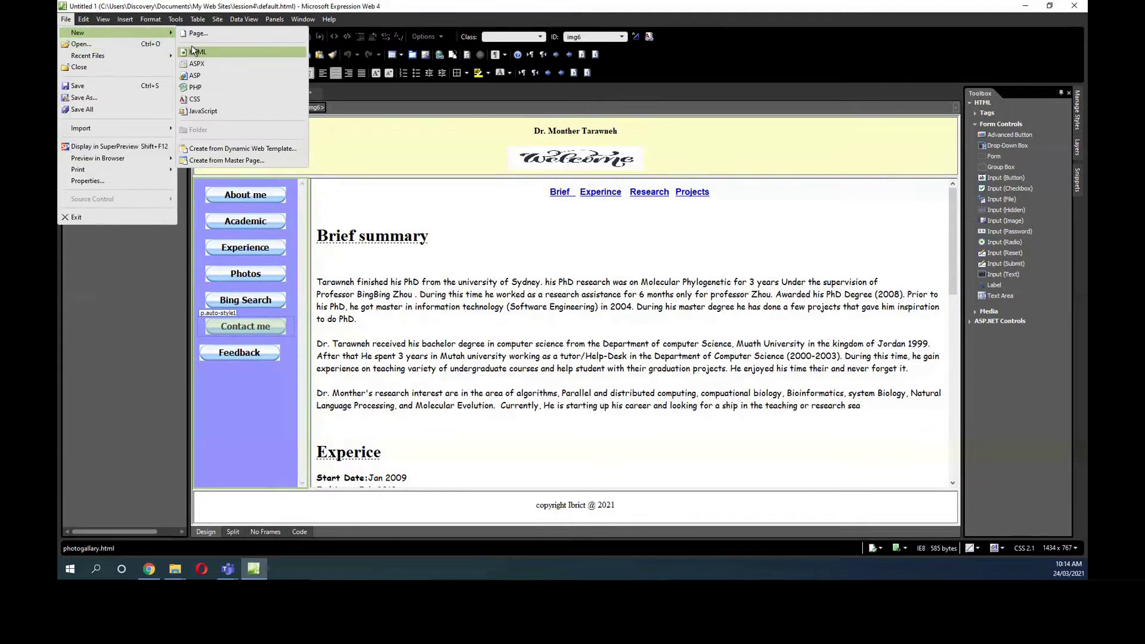
{"action": "left_click", "coordinate": [206, 31]}
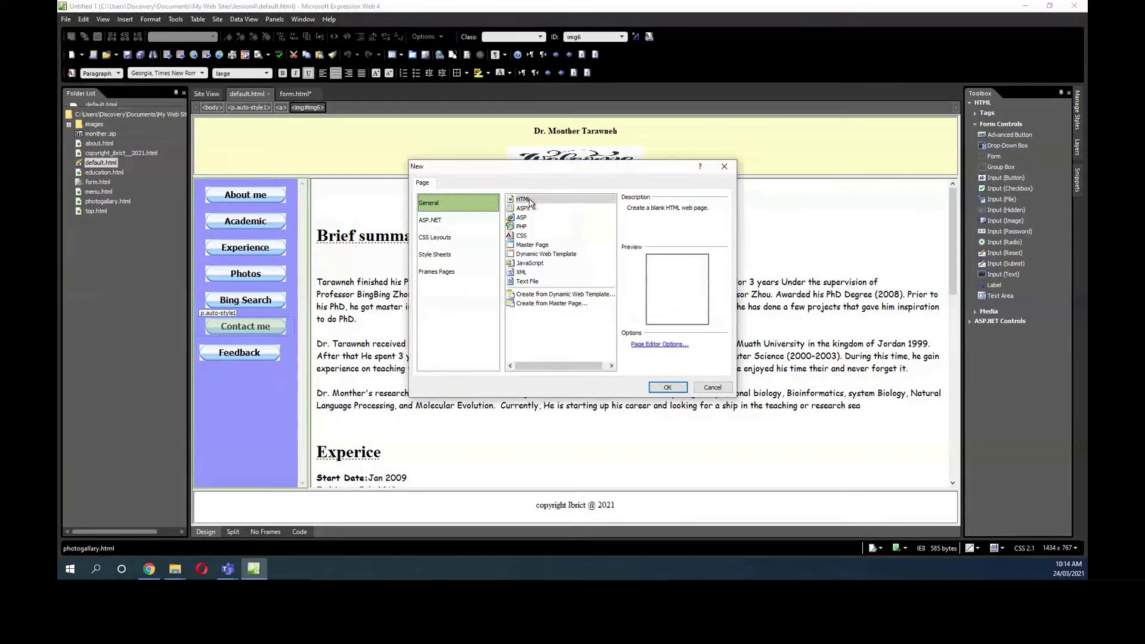
{"action": "left_click", "coordinate": [532, 201]}
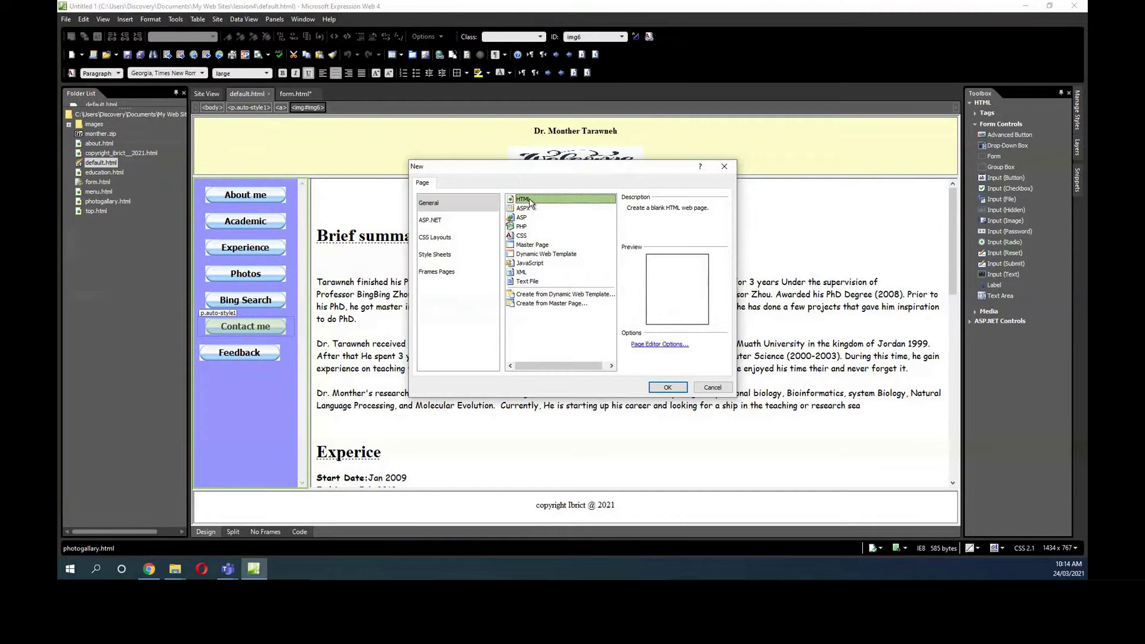
{"action": "left_click", "coordinate": [679, 390]}
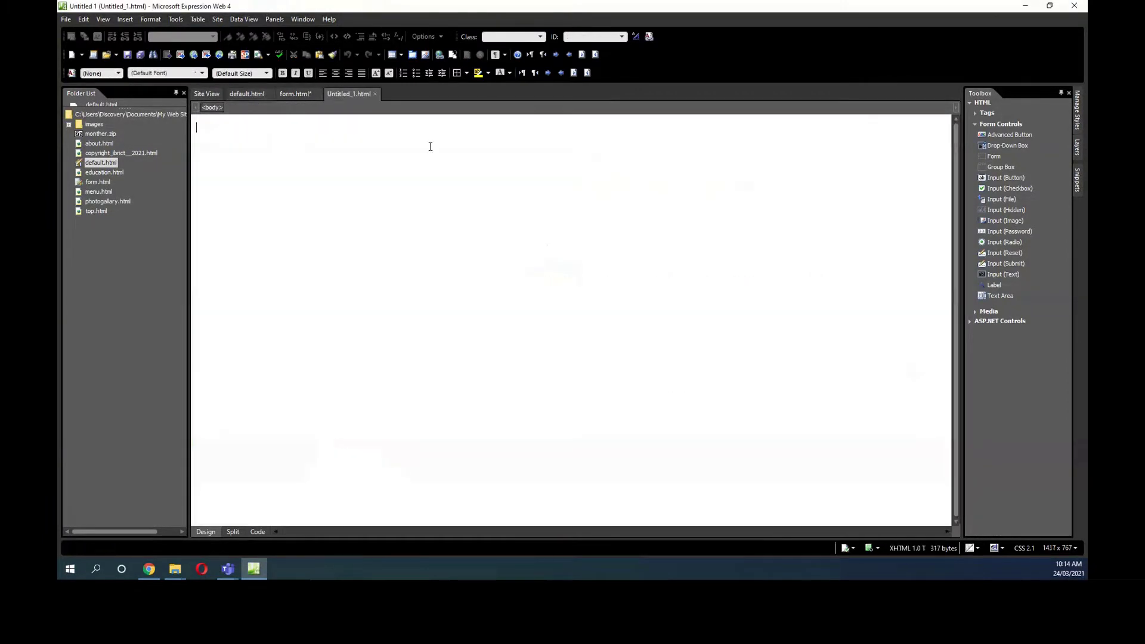
Save the new page as contactme.html in the lesson4 folder.
{"action": "right_click", "coordinate": [344, 93]}
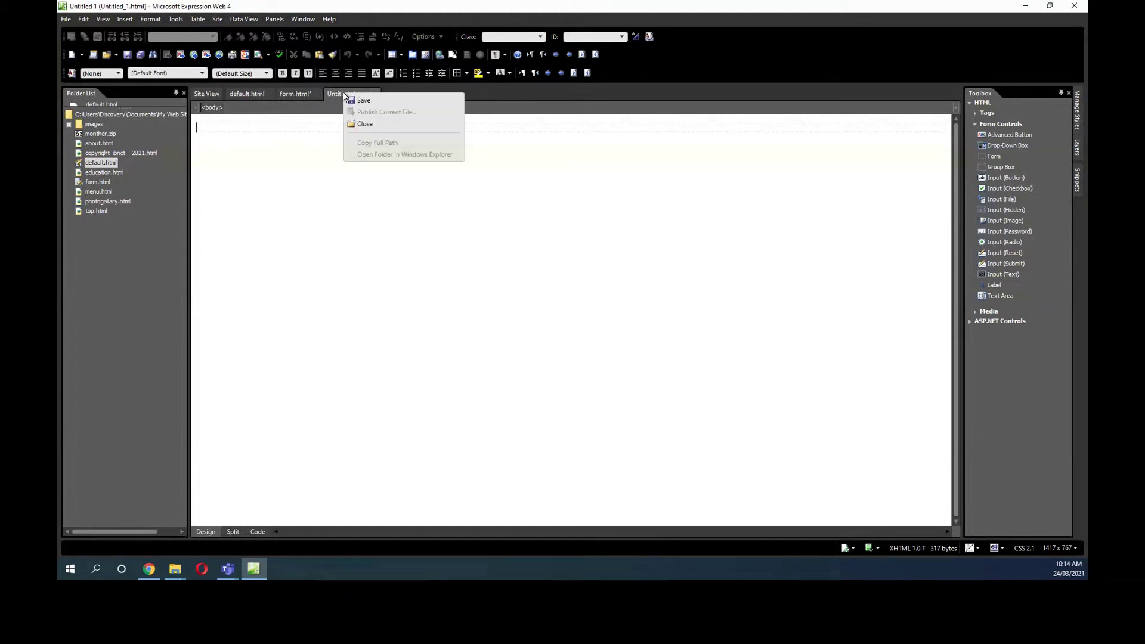
{"action": "left_click", "coordinate": [360, 98]}
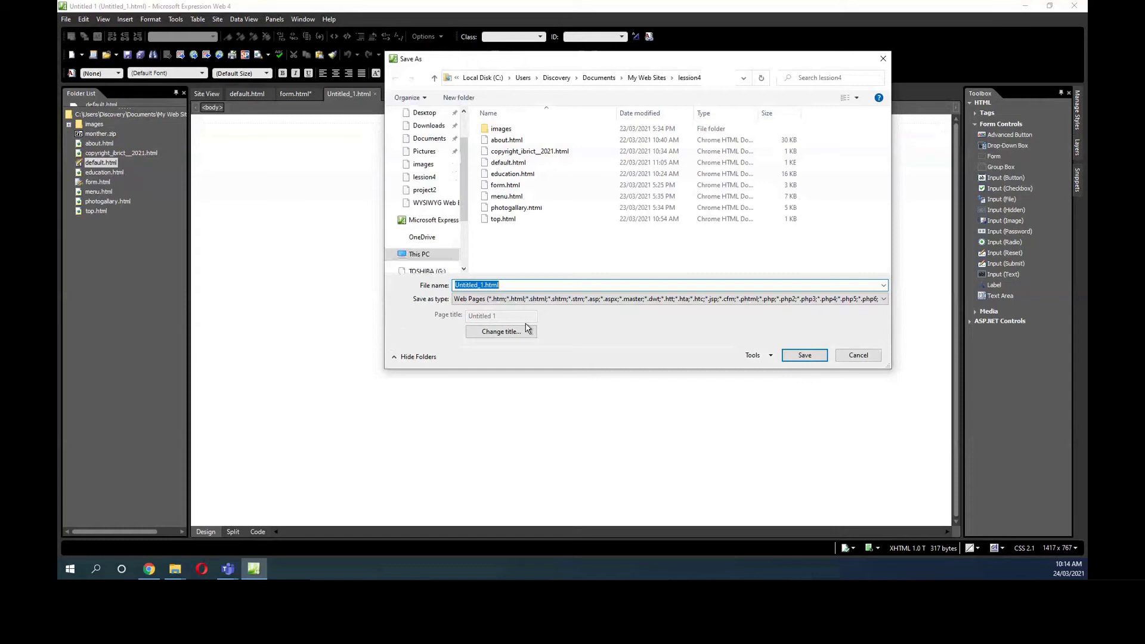
{"action": "type", "text": "contact"}
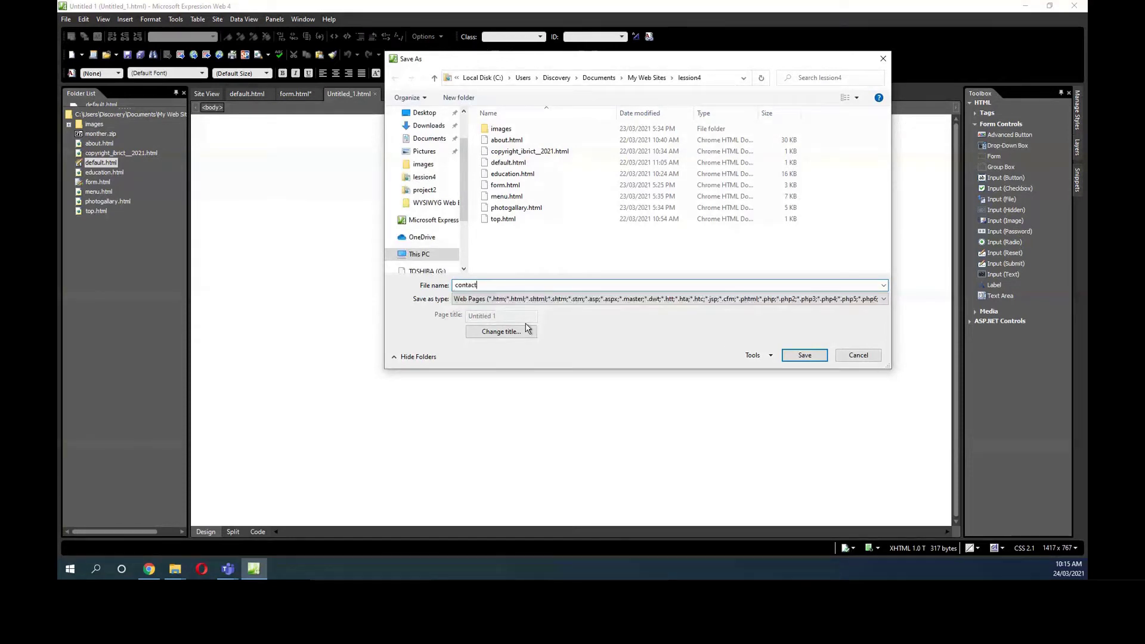
{"action": "type", "text": "me"}
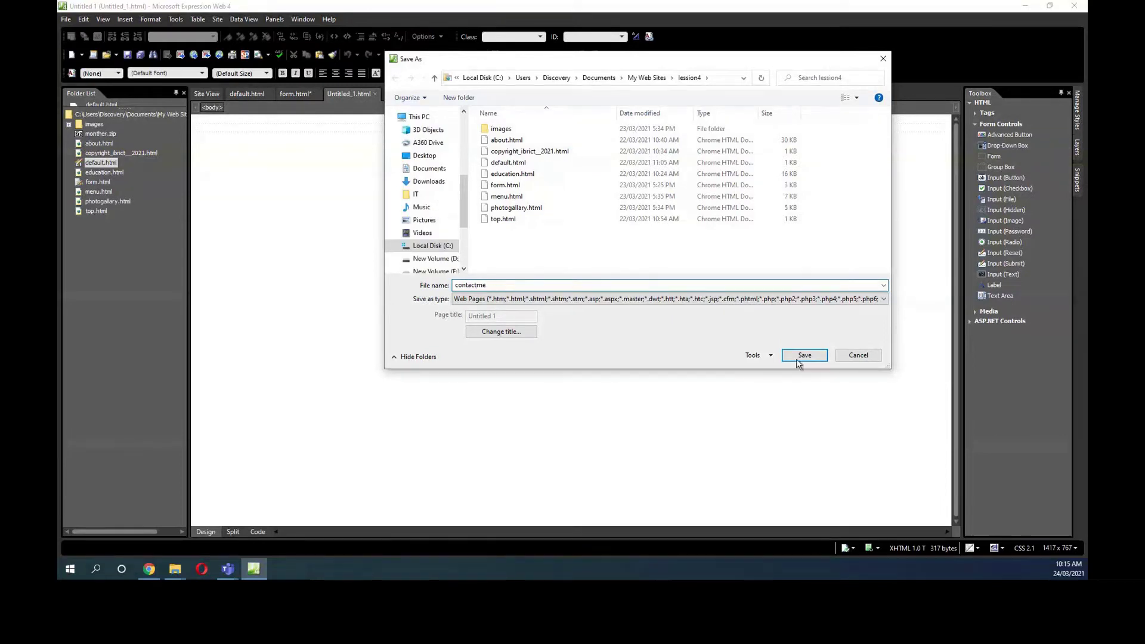
{"action": "left_click", "coordinate": [802, 357]}
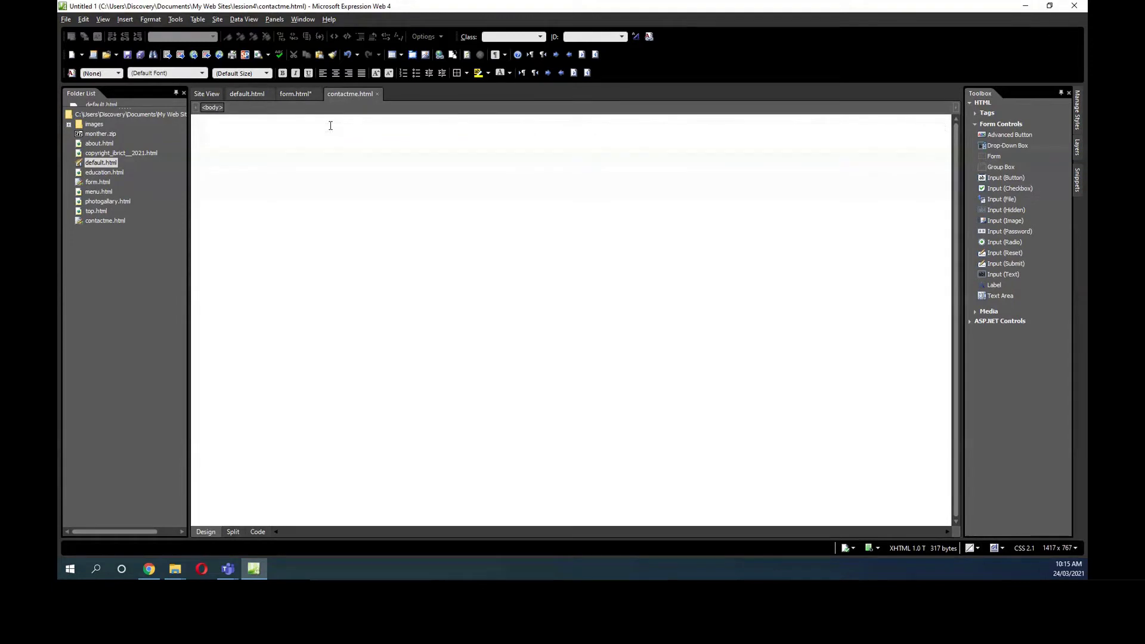
Paste the Arabic enquiry sentence as a centred Heading 1, then start an empty paragraph below.
{"action": "type", "text": "اذا كان استفسار يمكن التواصل معنا بالطرق التالية"}
{"action": "left_click", "coordinate": [335, 72]}
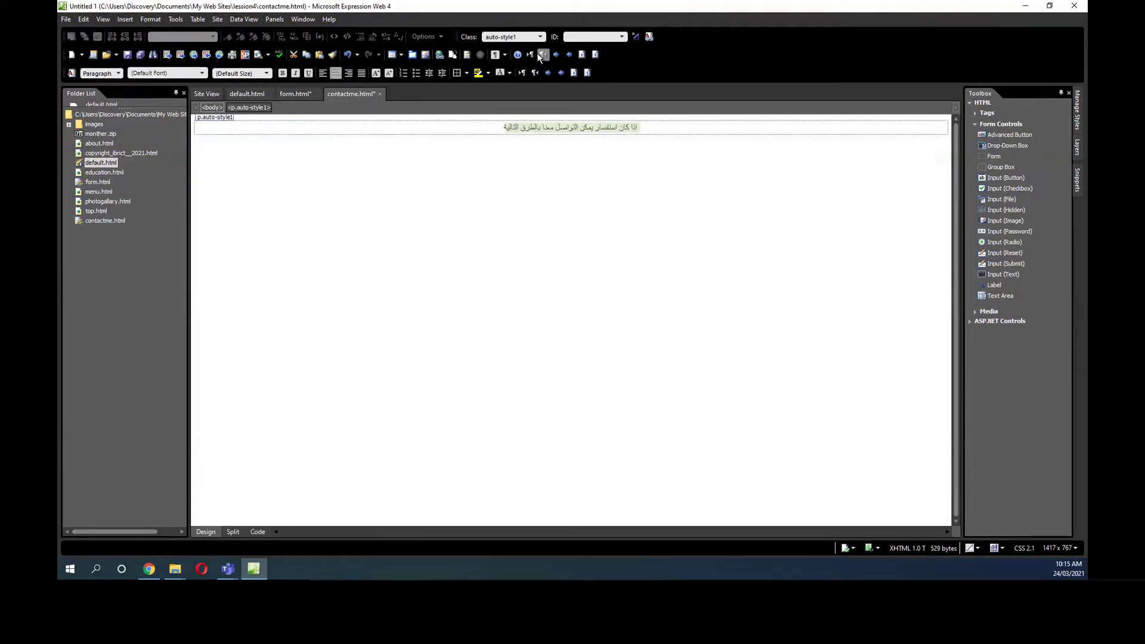
{"action": "left_click", "coordinate": [121, 73]}
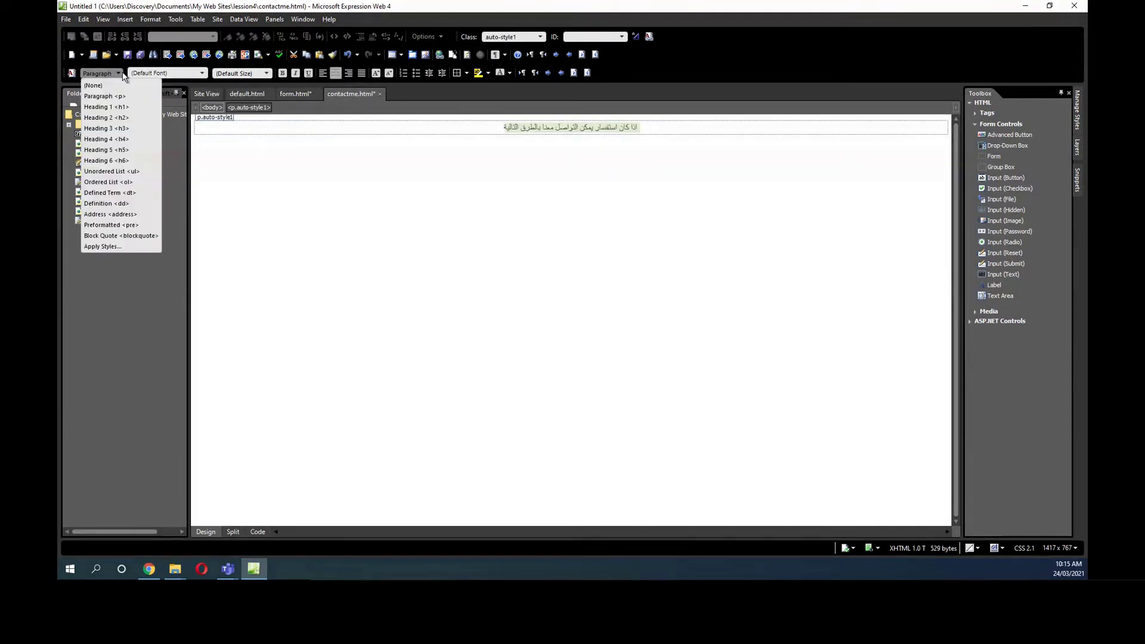
{"action": "left_click", "coordinate": [117, 107]}
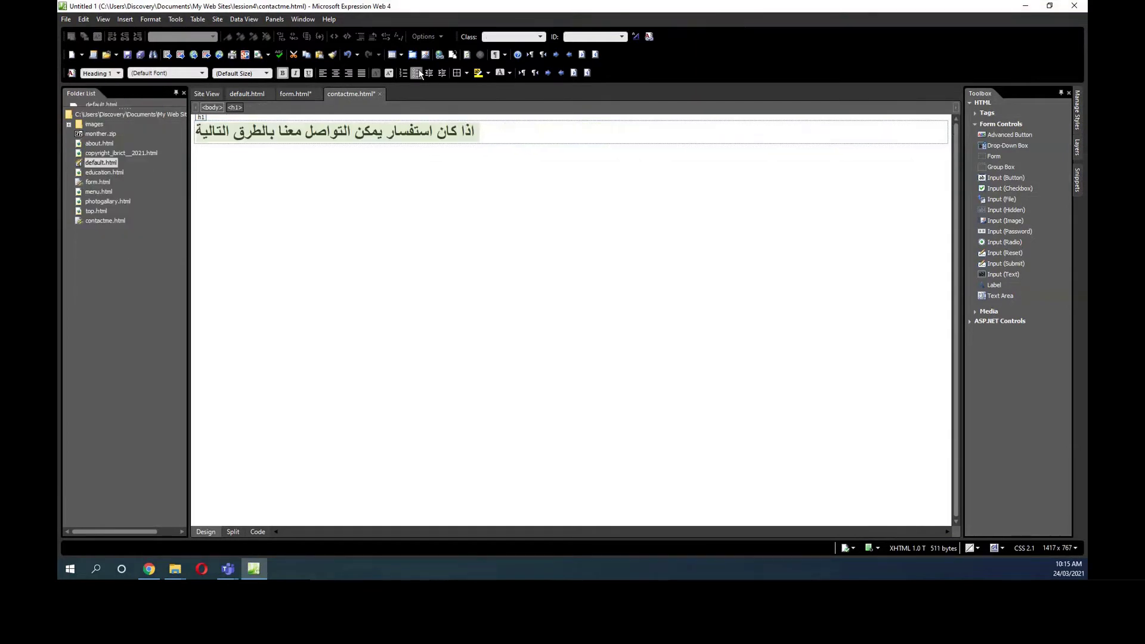
{"action": "left_click", "coordinate": [335, 74]}
{"action": "left_click", "coordinate": [728, 130]}
{"action": "key", "text": "Return"}
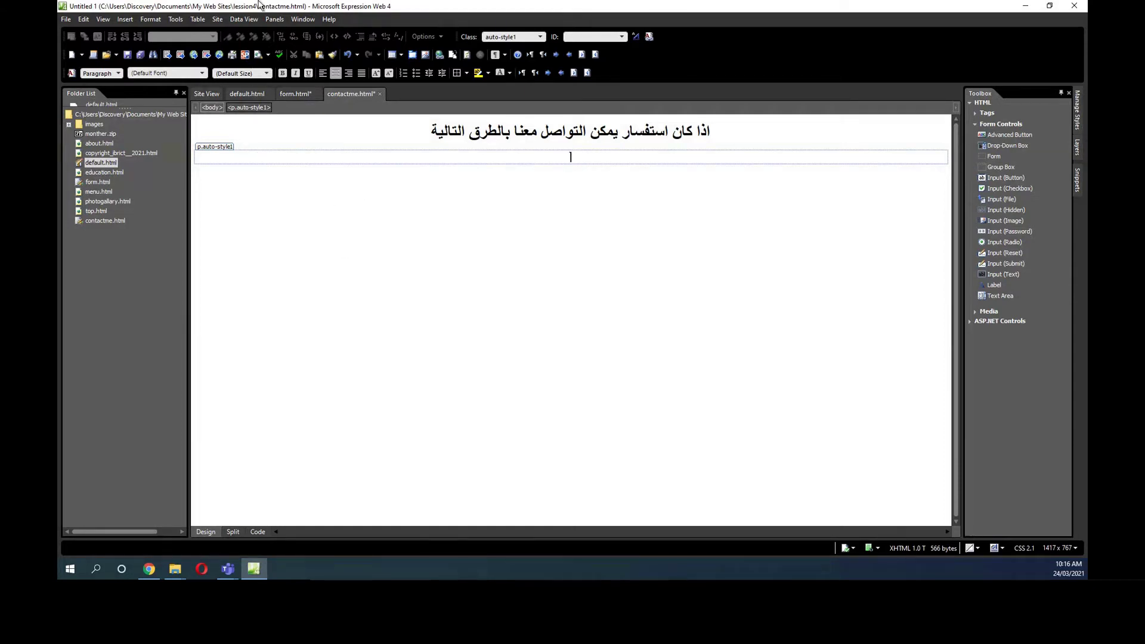
In Insert Table, set 6 rows, 4 columns and 60 percent width.
{"action": "left_click", "coordinate": [198, 19]}
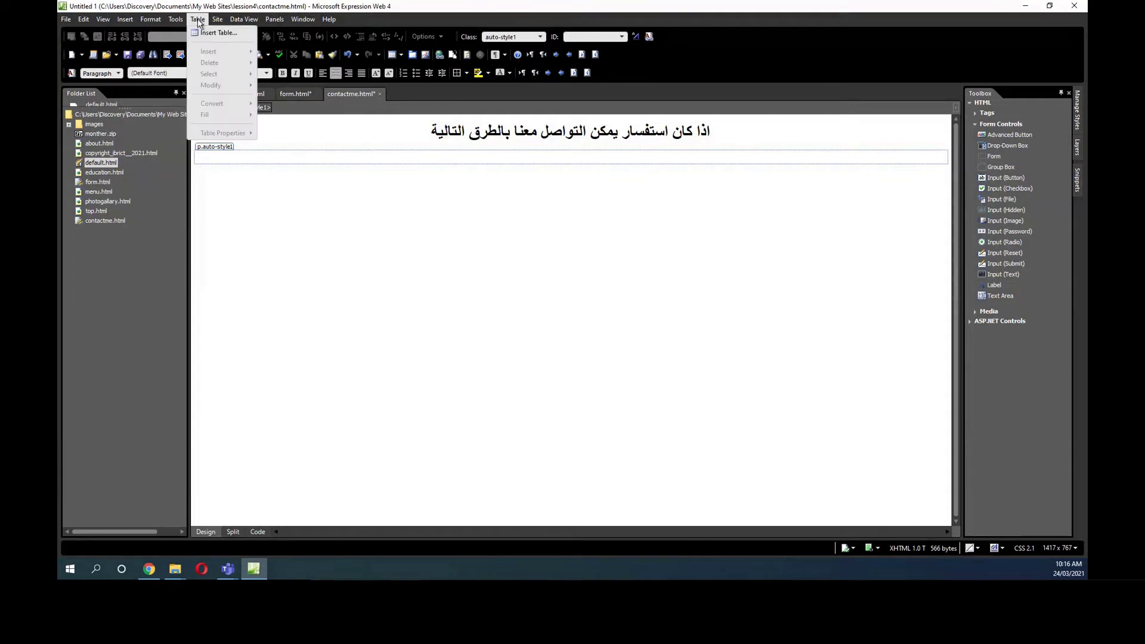
{"action": "left_click", "coordinate": [201, 34]}
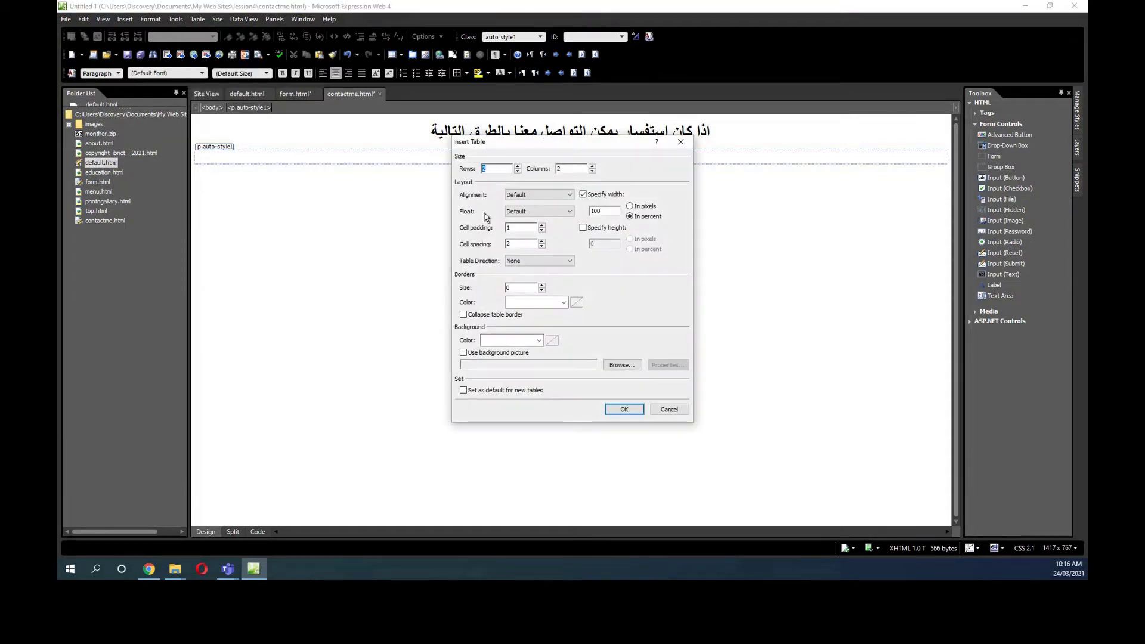
{"action": "left_click", "coordinate": [518, 166]}
{"action": "left_click", "coordinate": [518, 167]}
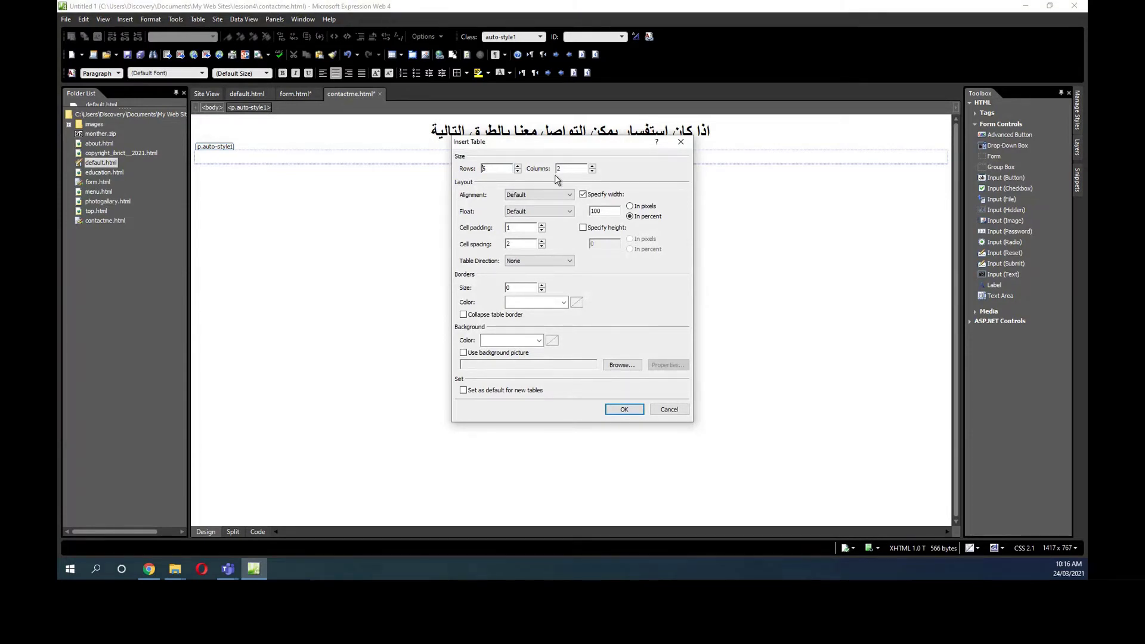
{"action": "left_click", "coordinate": [592, 166]}
{"action": "left_click", "coordinate": [591, 167]}
{"action": "left_click_drag", "start_coordinate": [610, 212], "coordinate": [587, 215]}
{"action": "type", "text": "6"}
Give the table a lavender #CCCCFF background and insert it.
{"action": "left_click", "coordinate": [539, 340]}
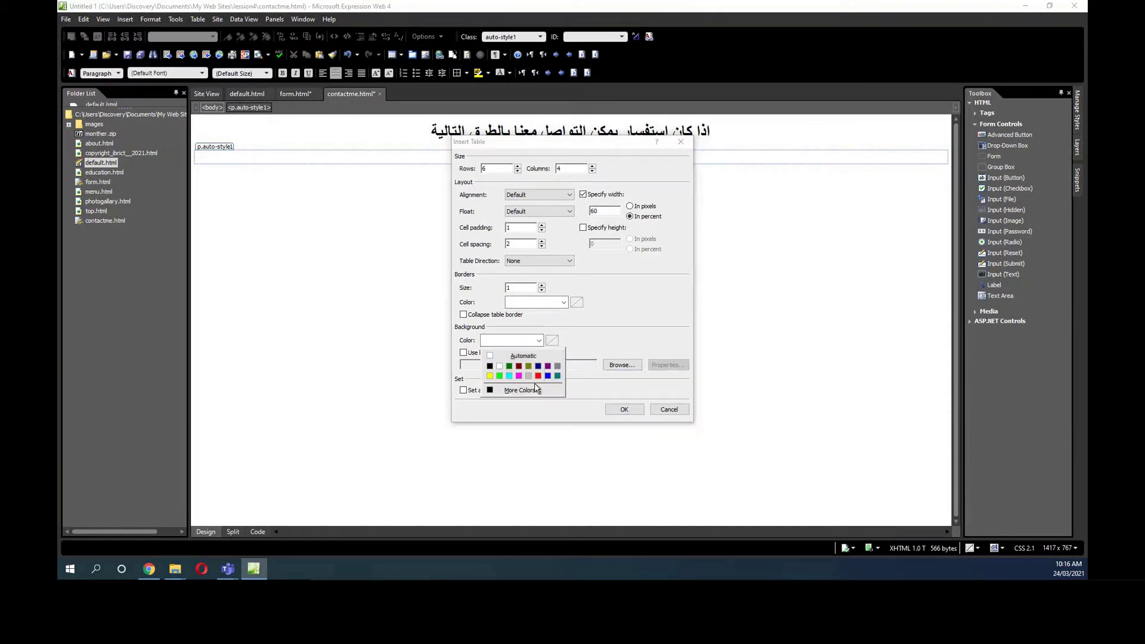
{"action": "left_click", "coordinate": [520, 390]}
{"action": "left_click", "coordinate": [529, 253]}
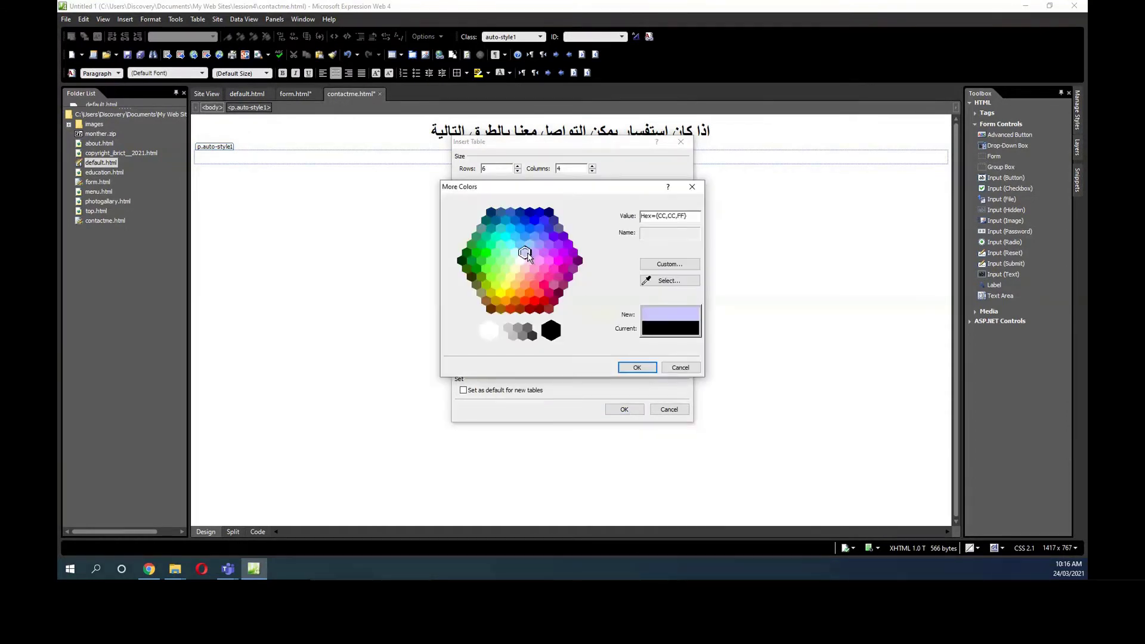
{"action": "left_click", "coordinate": [637, 366]}
{"action": "left_click", "coordinate": [623, 410]}
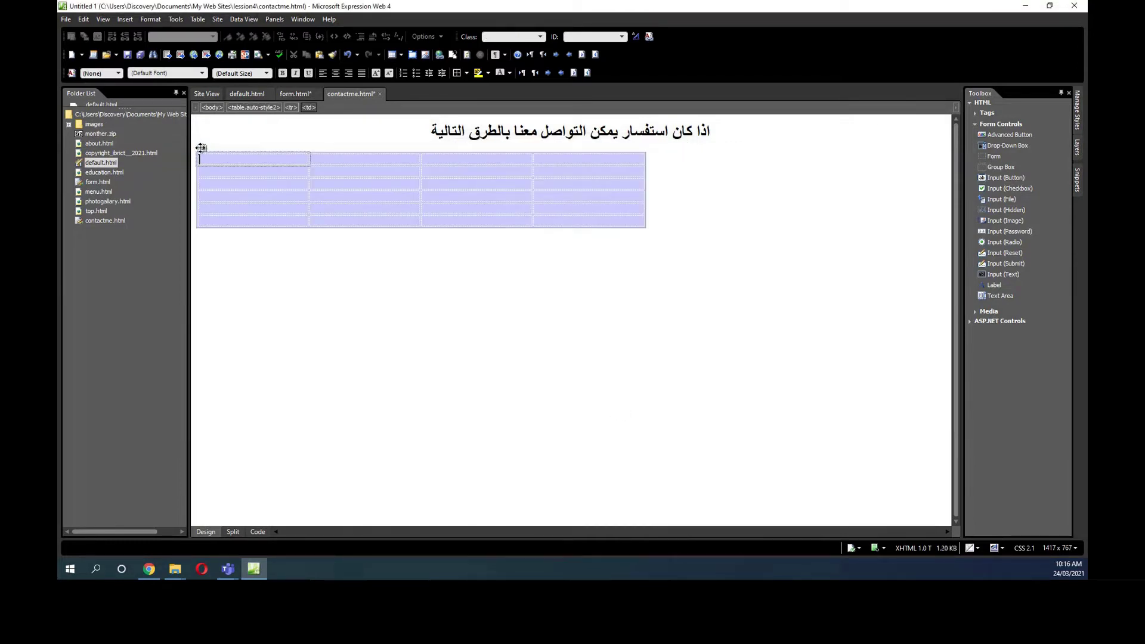
Centre the table and label its first cell Name.
{"action": "left_click", "coordinate": [197, 153]}
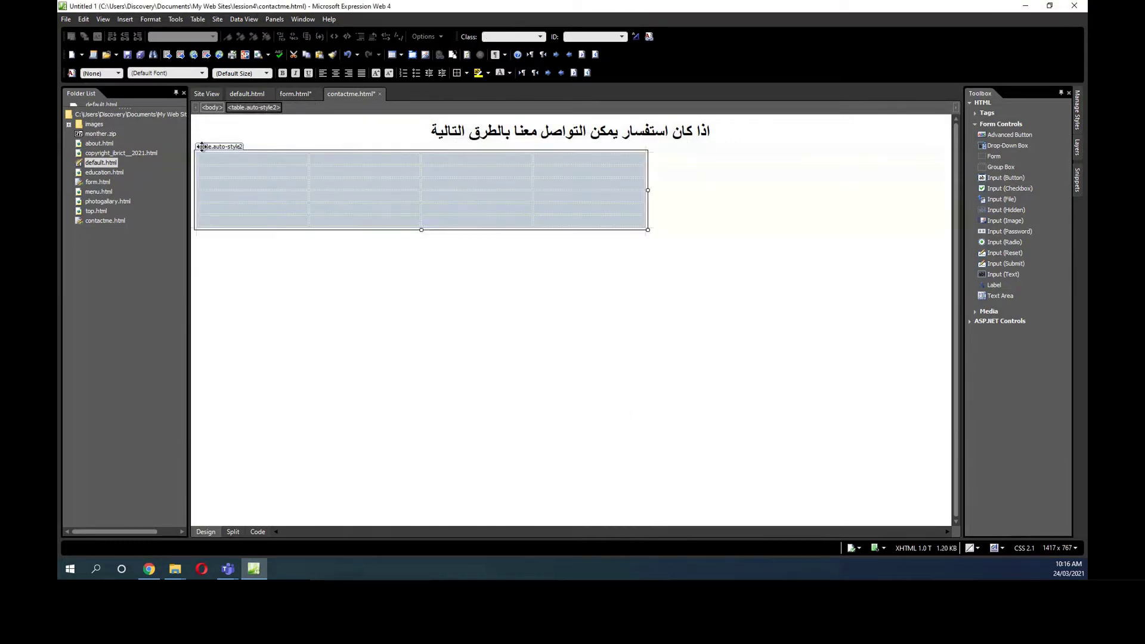
{"action": "left_click", "coordinate": [336, 73]}
{"action": "left_click", "coordinate": [418, 158]}
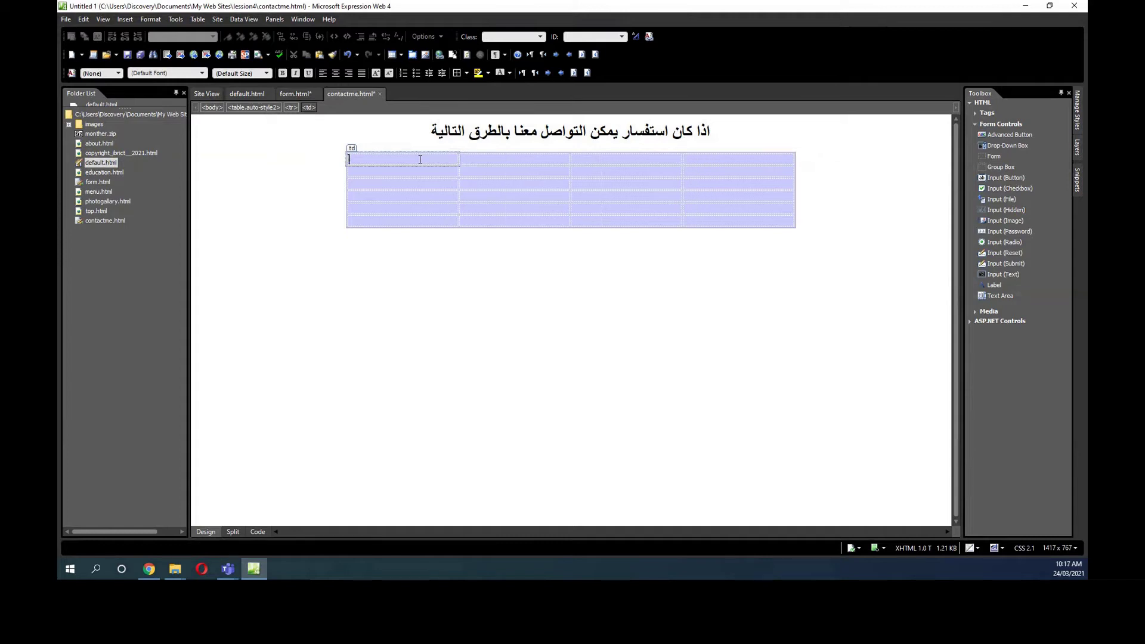
{"action": "type", "text": "هاتف"}
{"action": "key", "text": "BackSpace"}
{"action": "key", "text": "BackSpace"}
{"action": "key", "text": "BackSpace"}
{"action": "key", "text": "BackSpace"}
{"action": "type", "text": "Name"}
Label the second and third first-column cells Email and enquiry type.
{"action": "left_click", "coordinate": [368, 174]}
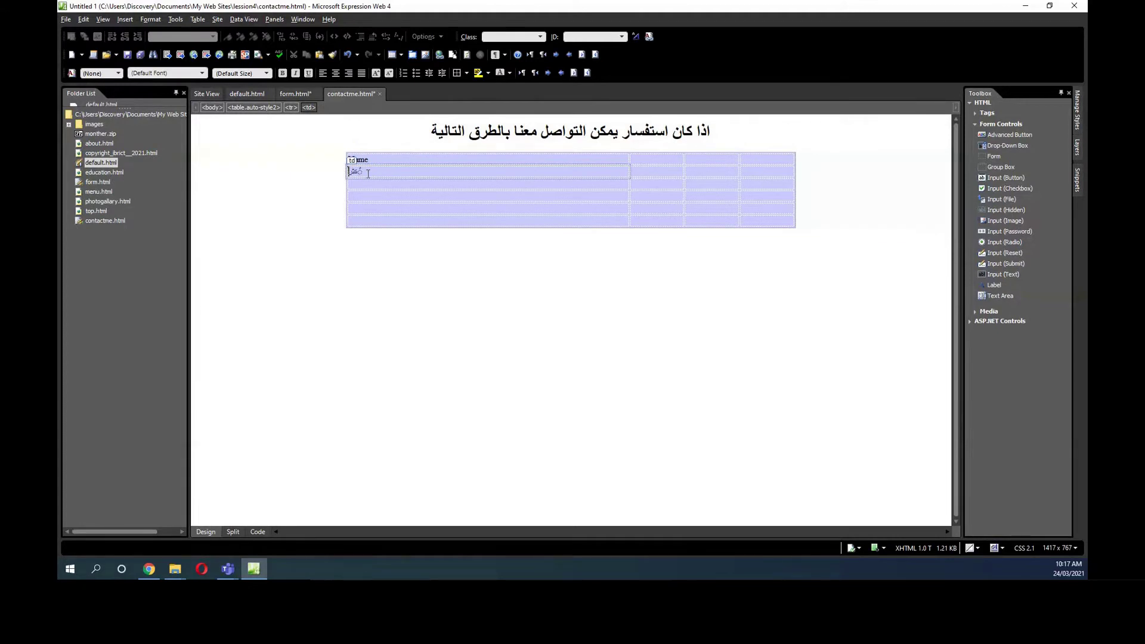
{"action": "type", "text": "Email"}
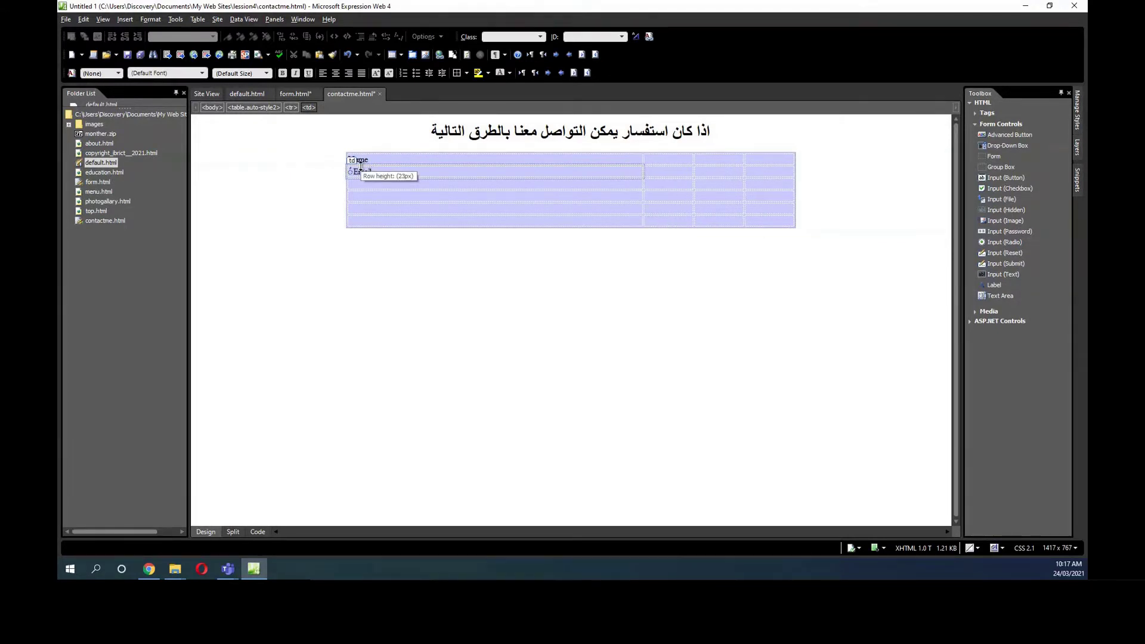
{"action": "left_click", "coordinate": [367, 184]}
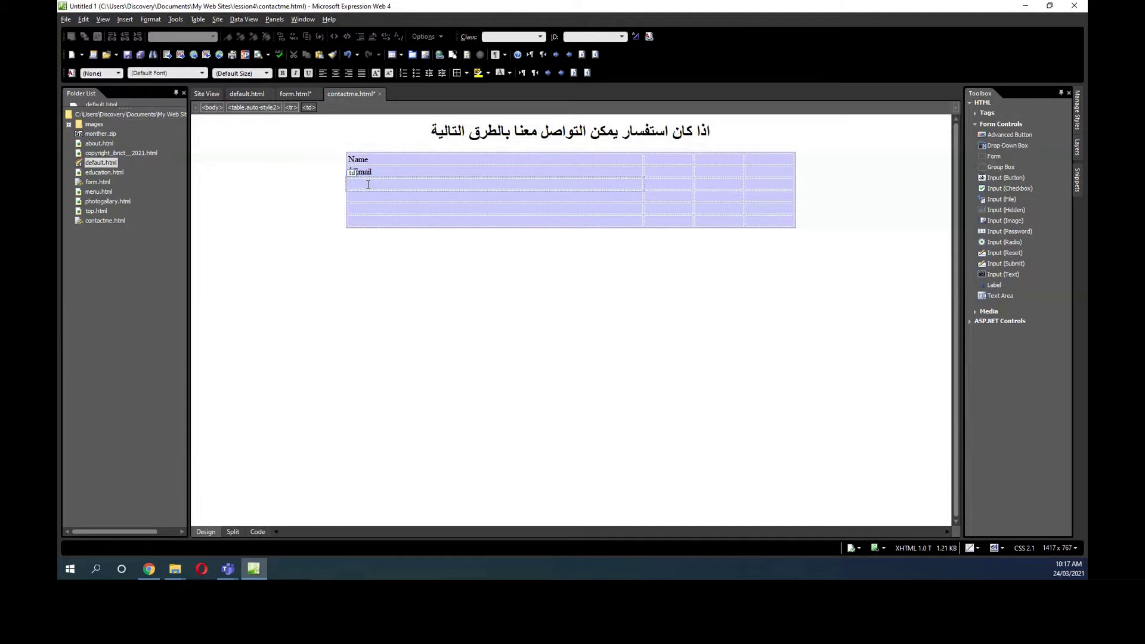
{"action": "type", "text": "حقخ"}
{"action": "type", "text": "enquiry type"}
{"action": "left_click", "coordinate": [360, 197]}
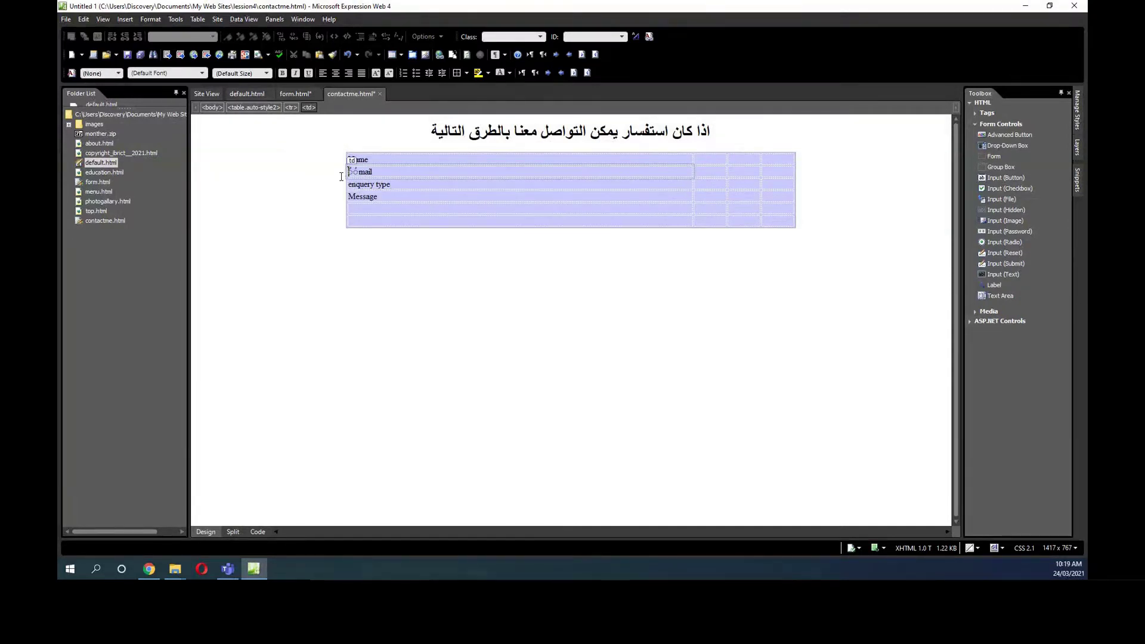
Clear the damaged Email label and retype Email.
{"action": "key", "text": "Delete"}
{"action": "key", "text": "Delete"}
{"action": "key", "text": "Delete"}
{"action": "left_click", "coordinate": [357, 175]}
{"action": "double_click", "coordinate": [354, 170]}
{"action": "key", "text": "Delete"}
{"action": "type", "text": "Email"}
{"action": "left_click", "coordinate": [707, 160]}
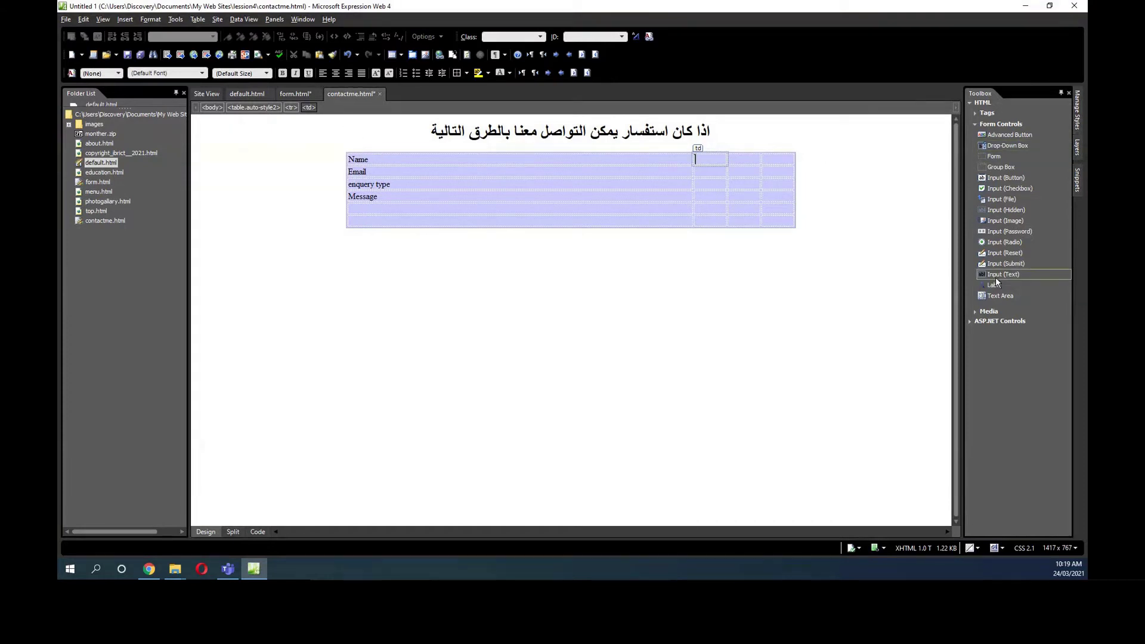
Add text boxes beside Name and Email and a drop-down beside enquiry type.
{"action": "left_click_drag", "start_coordinate": [995, 276], "coordinate": [761, 170]}
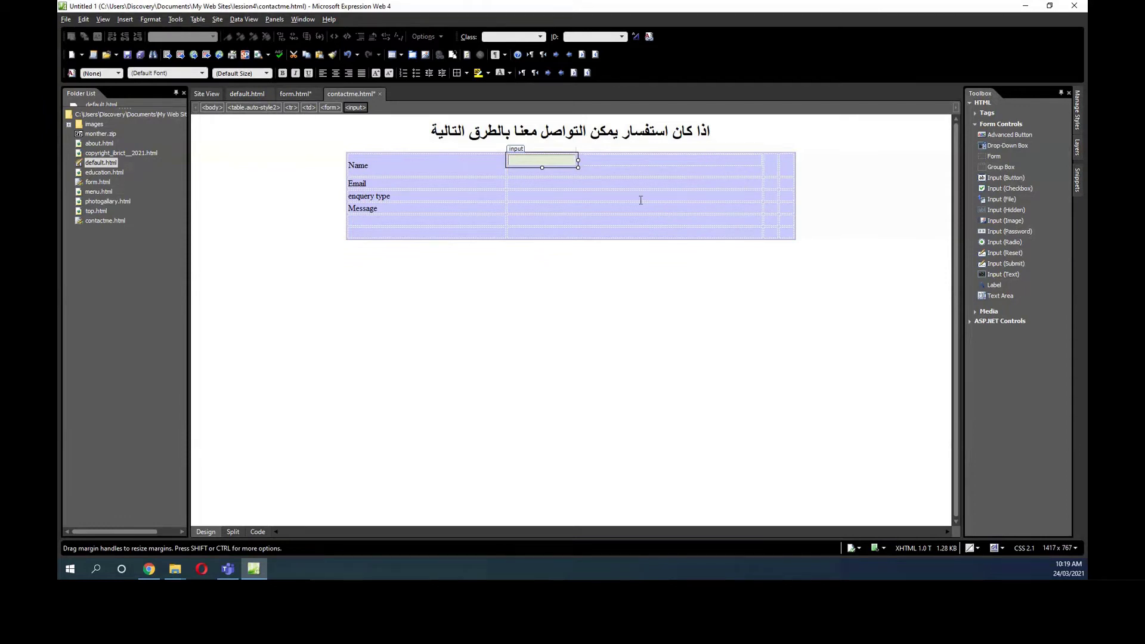
{"action": "left_click", "coordinate": [536, 191]}
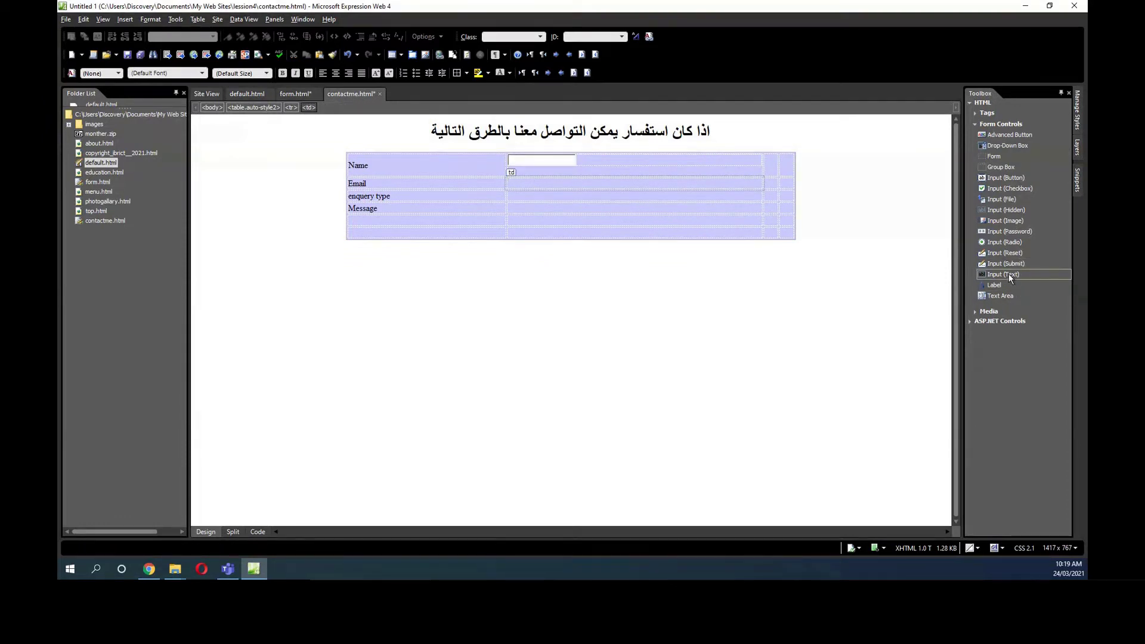
{"action": "left_click_drag", "start_coordinate": [1006, 276], "coordinate": [533, 186]}
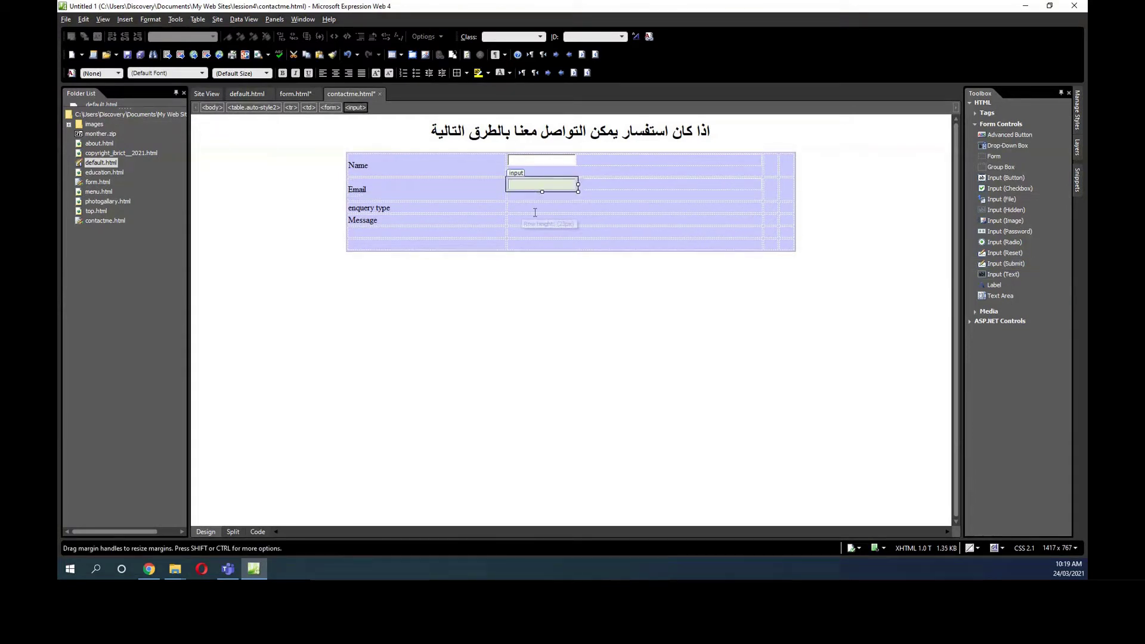
{"action": "left_click", "coordinate": [535, 213]}
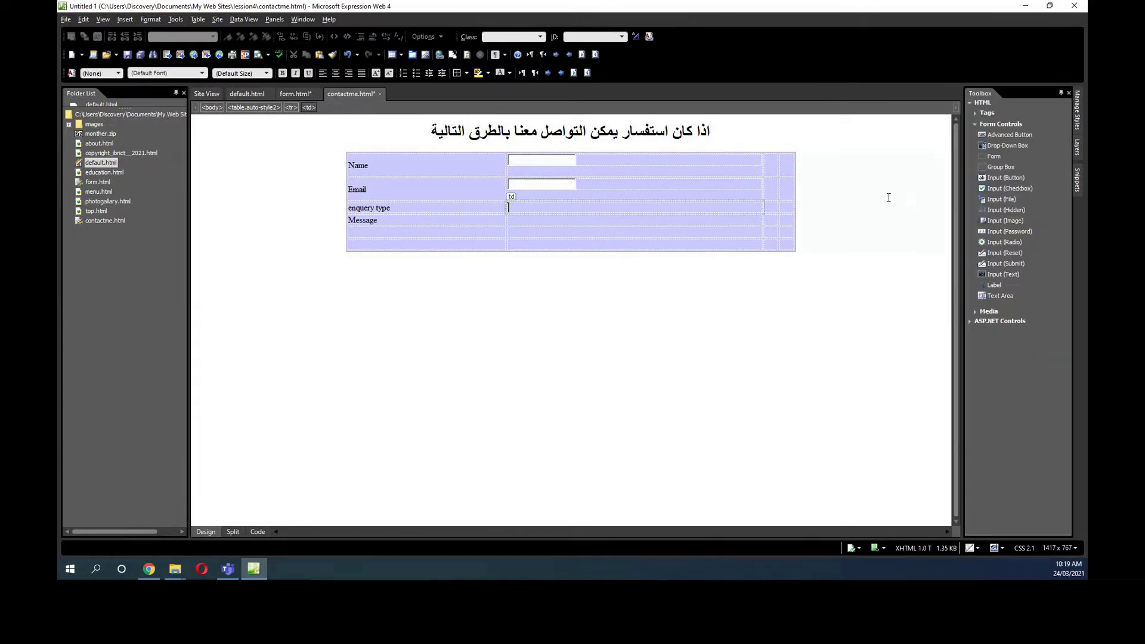
{"action": "left_click_drag", "start_coordinate": [994, 147], "coordinate": [517, 207]}
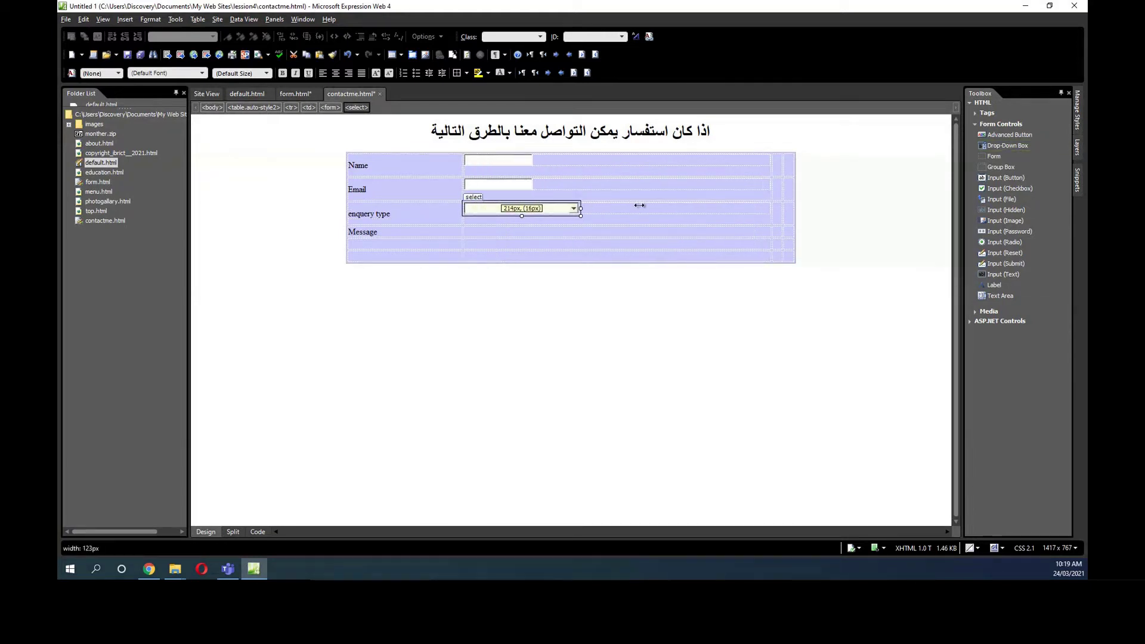
Widen the Email and Name text boxes and the drop-down to 198px.
{"action": "left_click", "coordinate": [554, 190]}
{"action": "left_click_drag", "start_coordinate": [554, 190], "coordinate": [602, 186]}
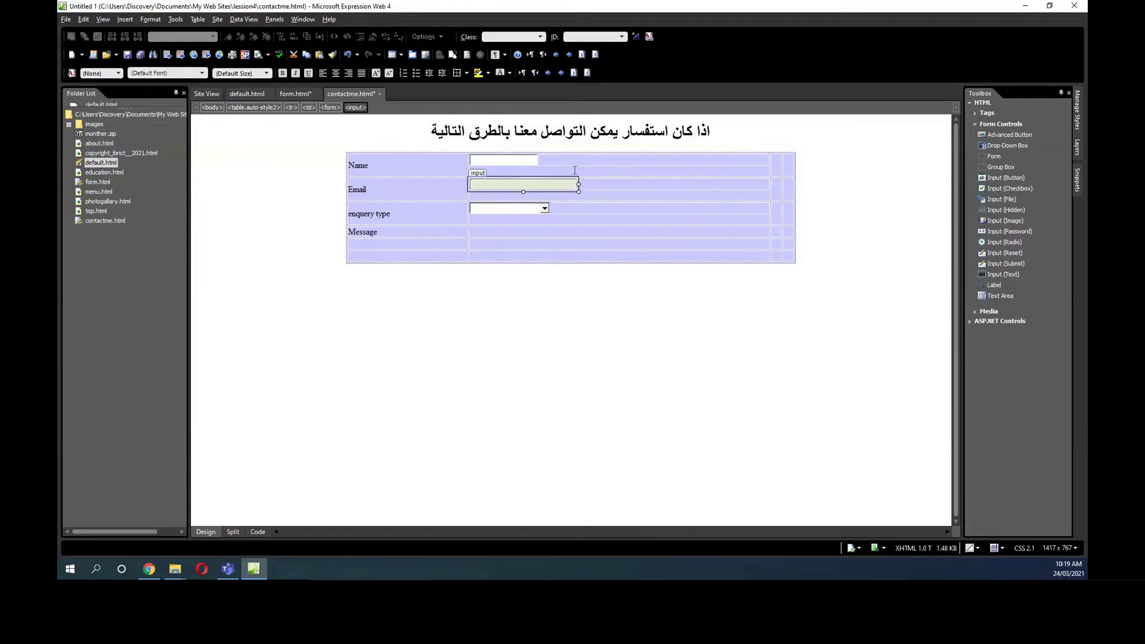
{"action": "left_click", "coordinate": [529, 160]}
{"action": "left_click_drag", "start_coordinate": [538, 159], "coordinate": [568, 160]}
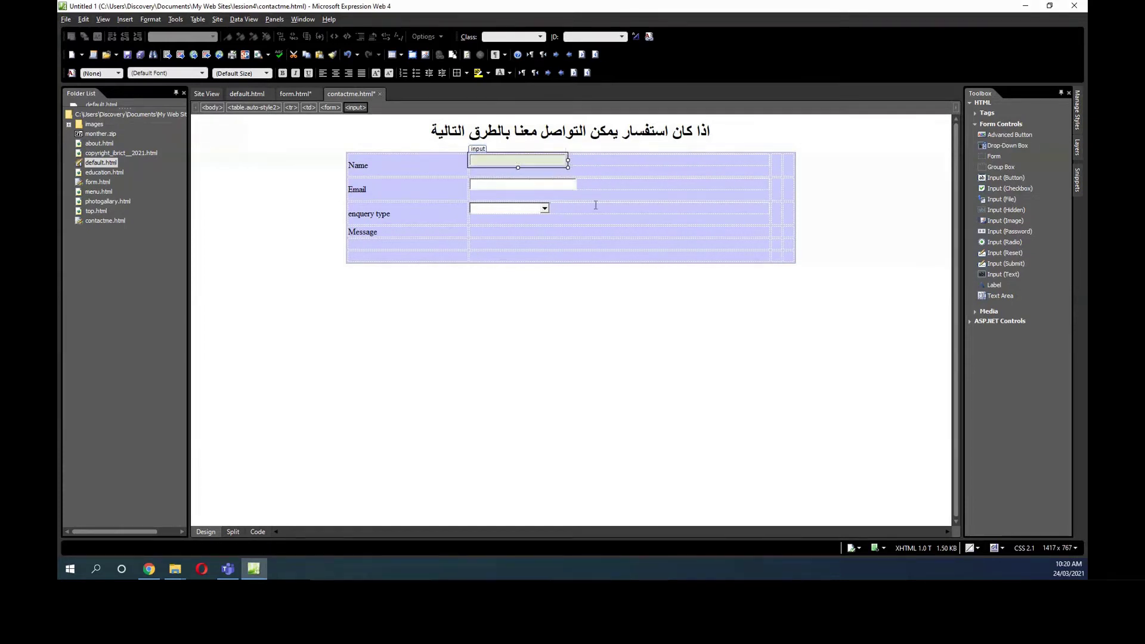
{"action": "left_click", "coordinate": [544, 208]}
{"action": "left_click_drag", "start_coordinate": [549, 208], "coordinate": [578, 160]}
{"action": "left_click", "coordinate": [560, 162]}
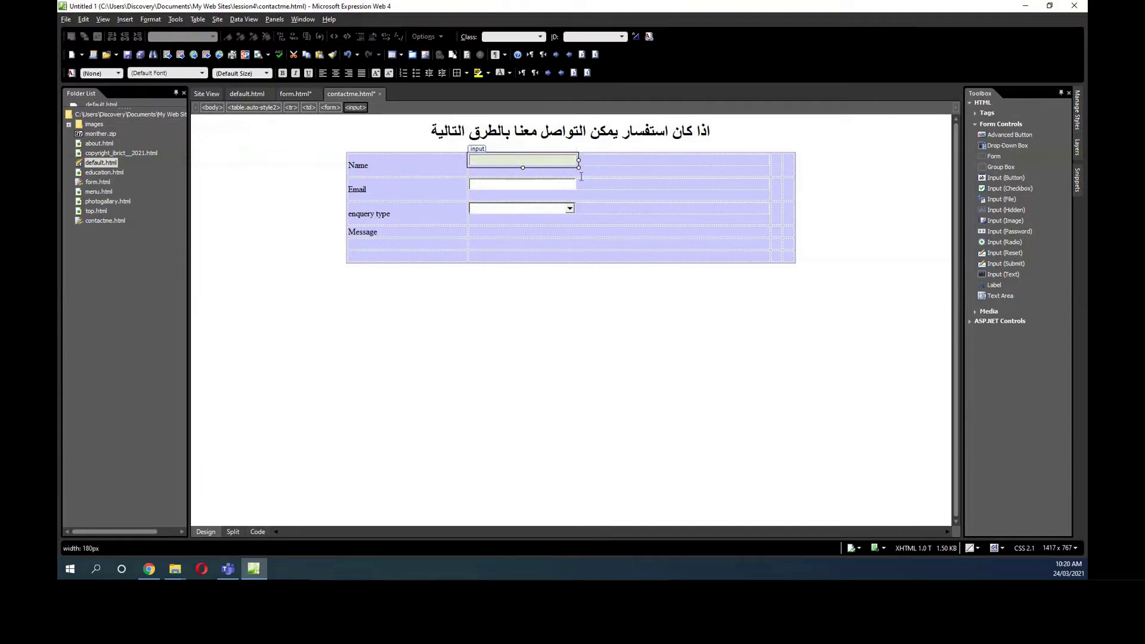
Add a text area beside Message, widened to 315px and made taller.
{"action": "left_click", "coordinate": [524, 230]}
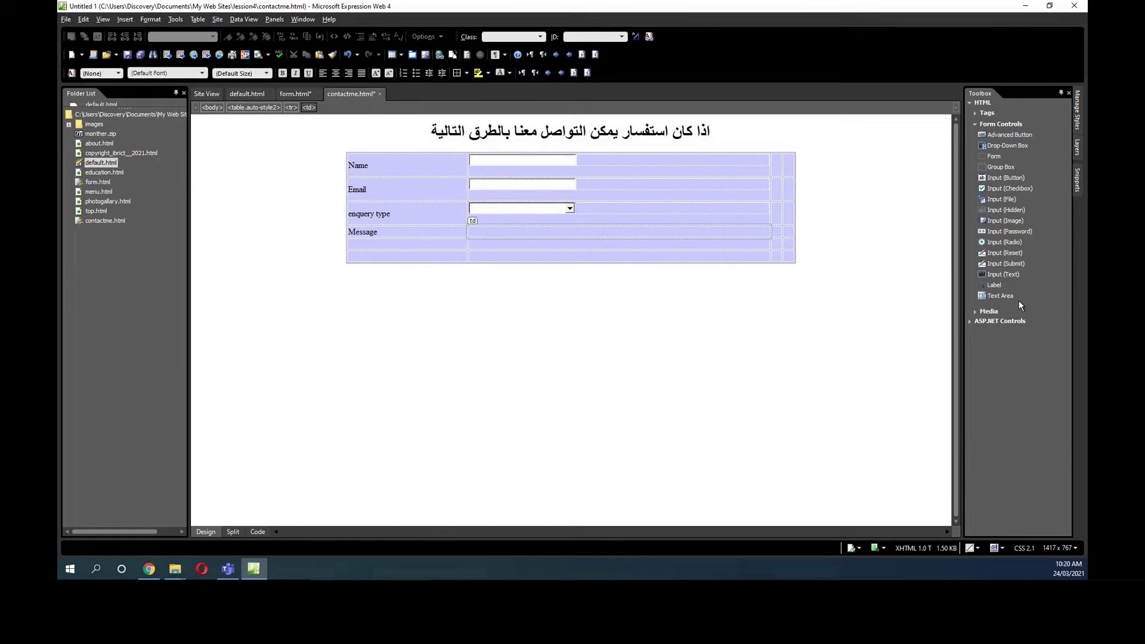
{"action": "left_click_drag", "start_coordinate": [1018, 300], "coordinate": [510, 231]}
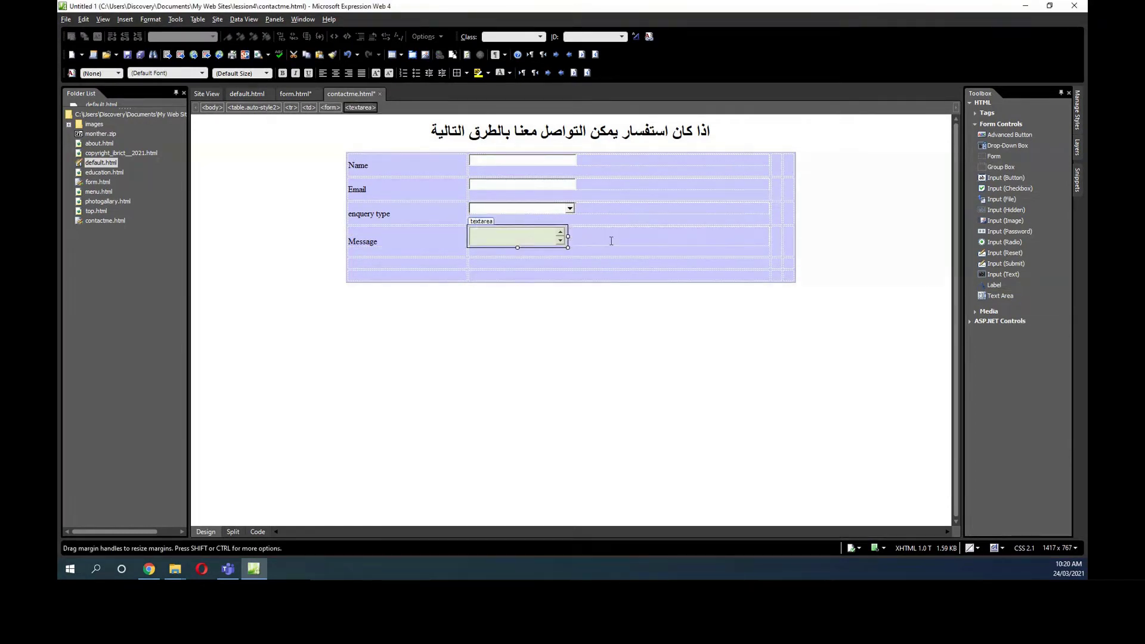
{"action": "left_click_drag", "start_coordinate": [568, 236], "coordinate": [607, 236]}
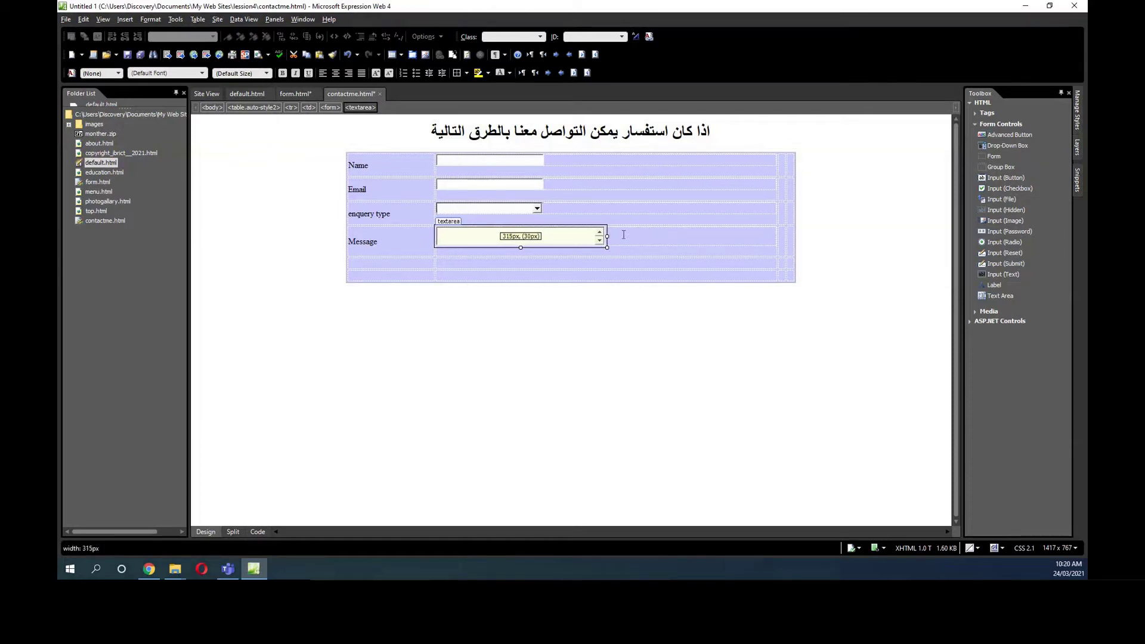
{"action": "left_click_drag", "start_coordinate": [521, 248], "coordinate": [519, 266]}
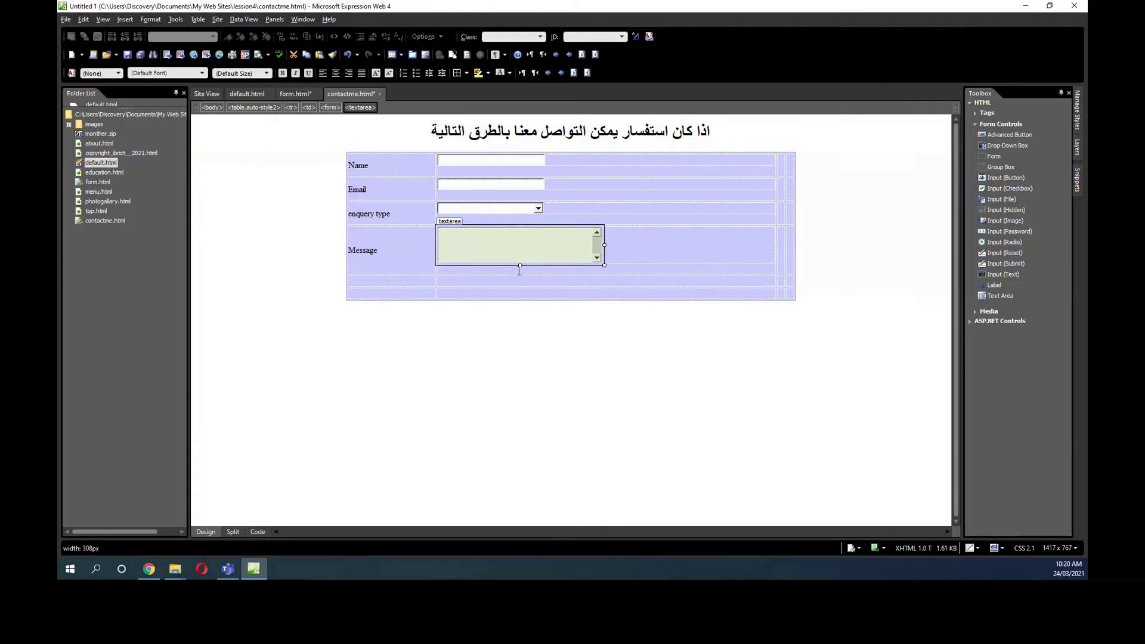
{"action": "left_click", "coordinate": [402, 201]}
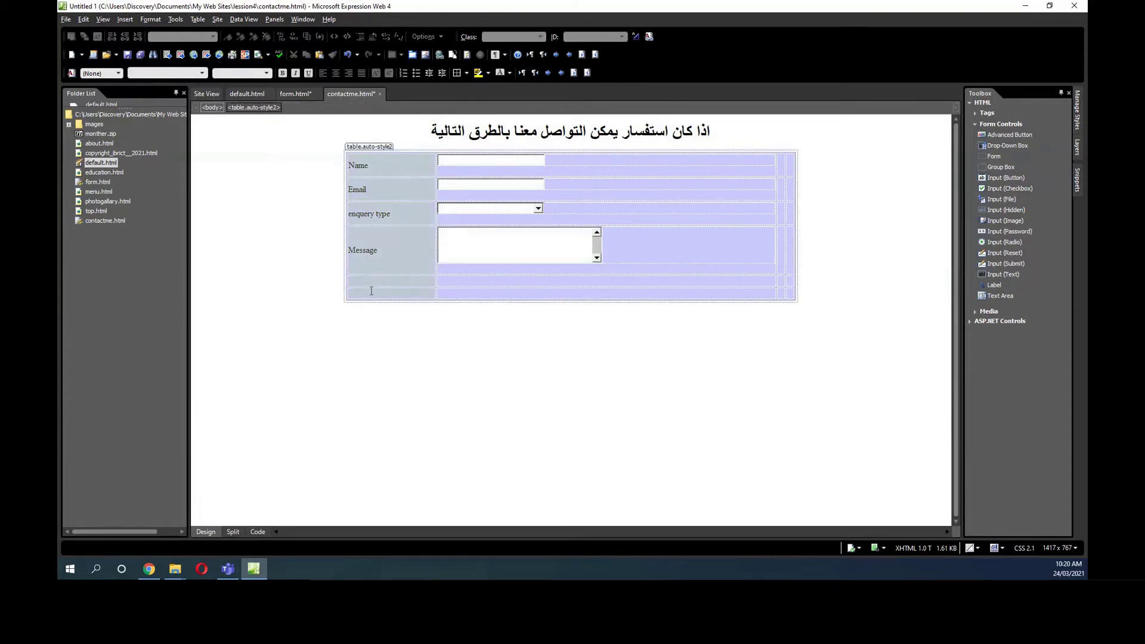
Apply the Heading 3 paragraph style to the selected table's labels.
{"action": "left_click", "coordinate": [265, 74]}
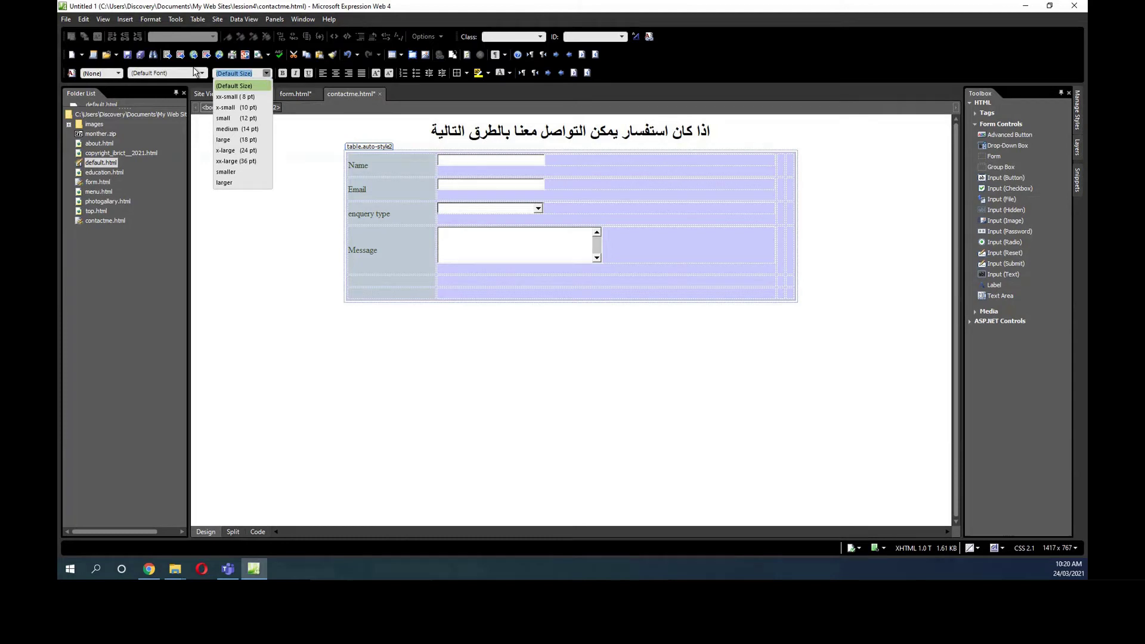
{"action": "left_click", "coordinate": [118, 77]}
{"action": "left_click", "coordinate": [118, 76]}
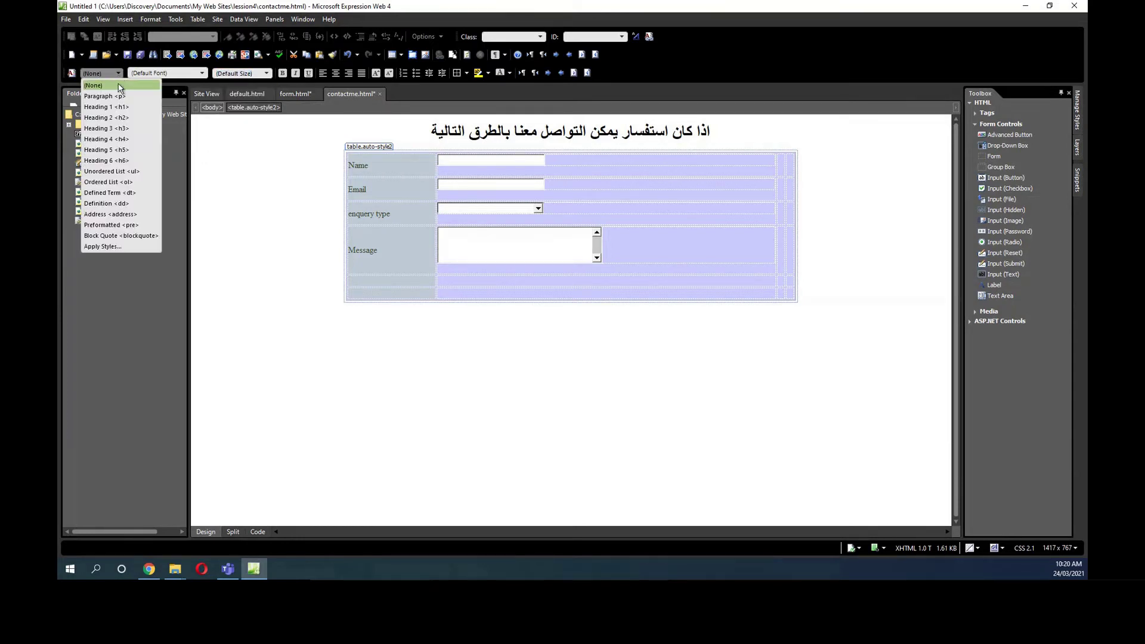
{"action": "left_click", "coordinate": [119, 124]}
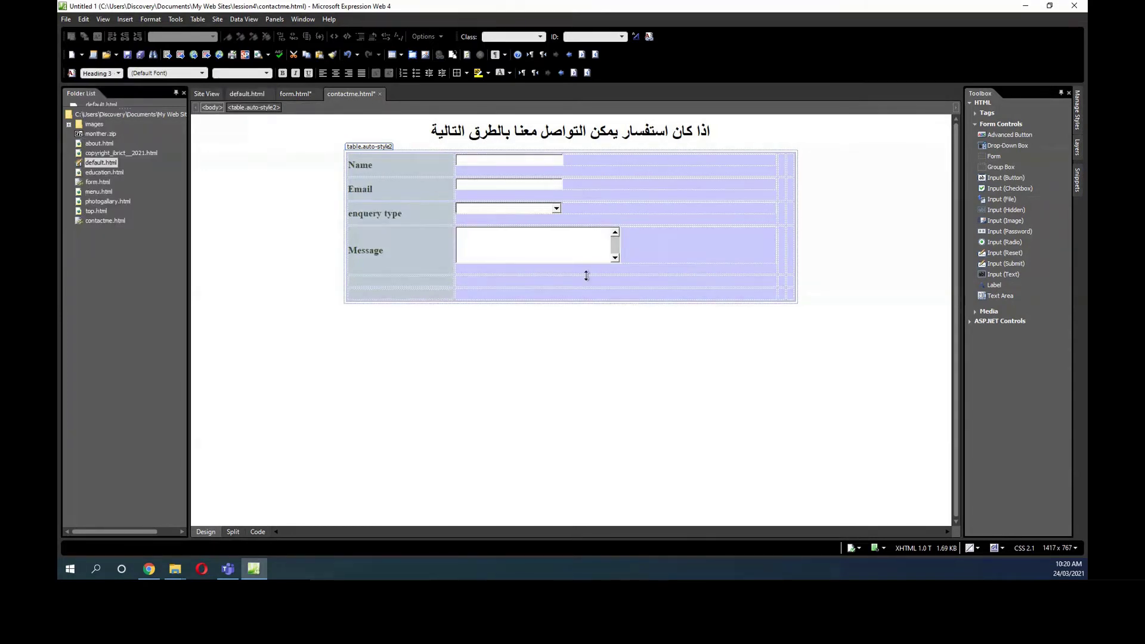
{"action": "left_click", "coordinate": [652, 262]}
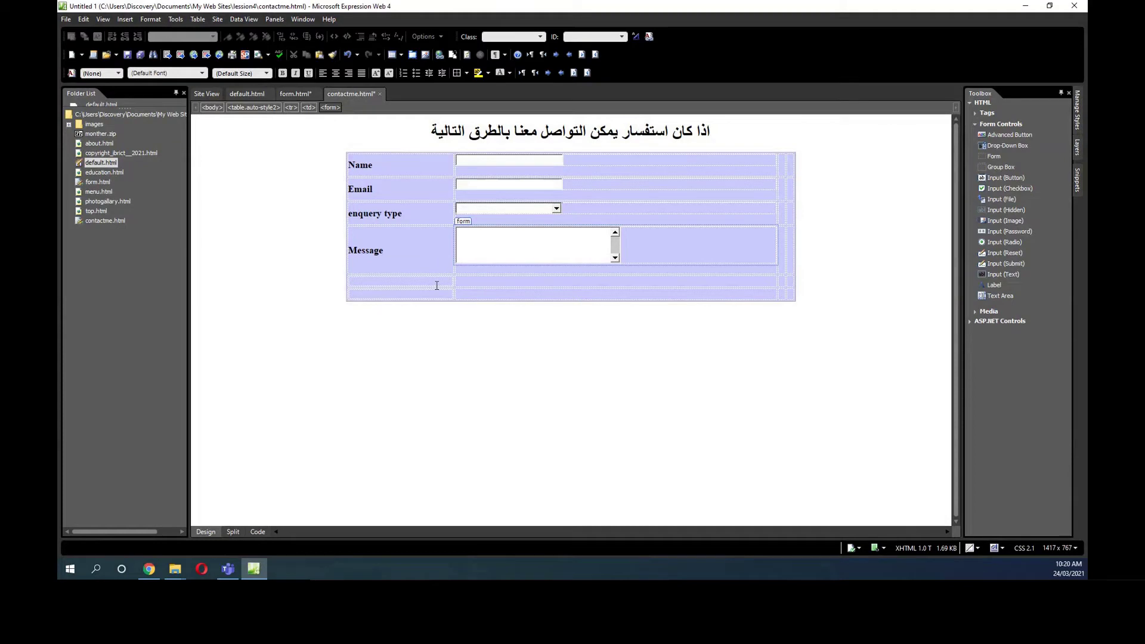
Add a widened, centred submit button in the row below Message.
{"action": "left_click_drag", "start_coordinate": [1007, 258], "coordinate": [391, 279]}
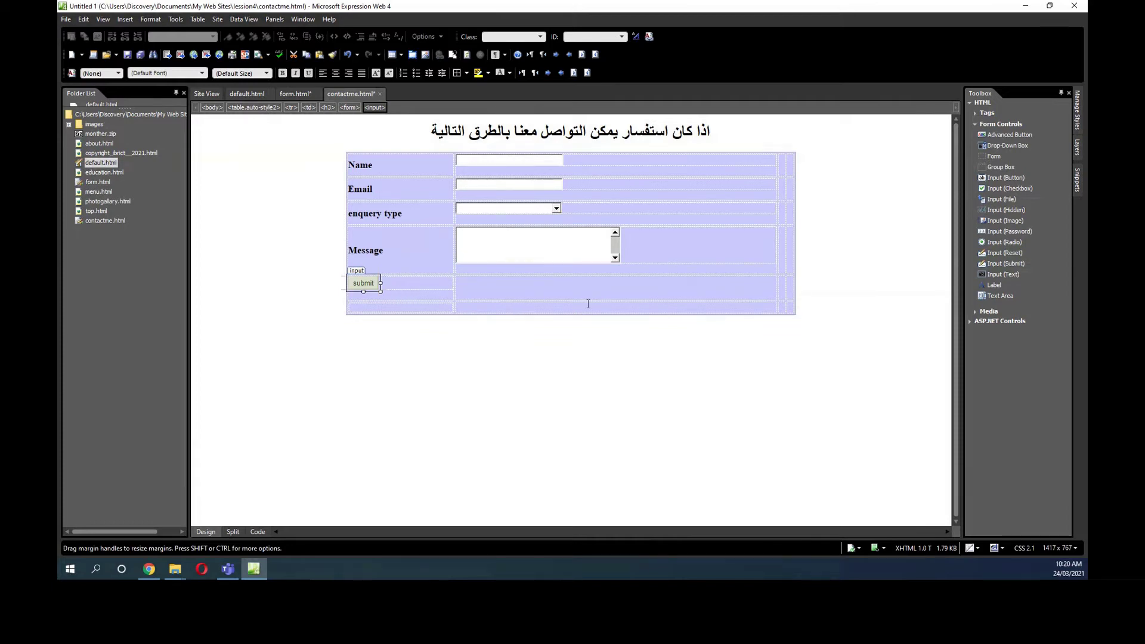
{"action": "mouse_move", "coordinate": [380, 283]}
{"action": "left_mouse_down"}
{"action": "mouse_move", "coordinate": [414, 282]}
{"action": "mouse_move", "coordinate": [397, 284]}
{"action": "left_mouse_up"}
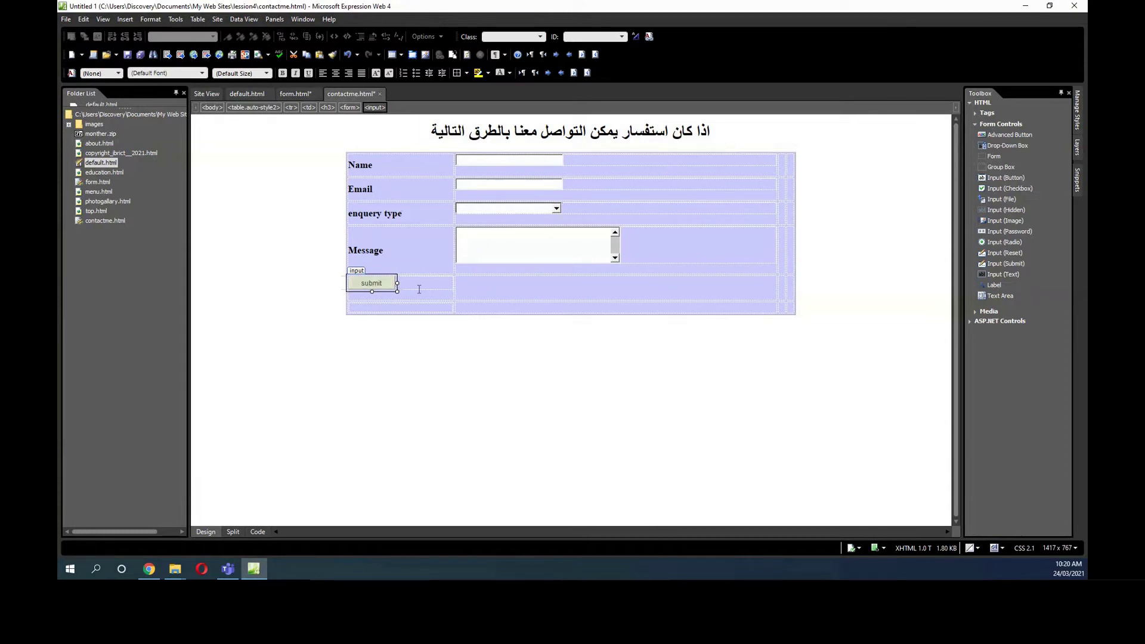
{"action": "left_click", "coordinate": [332, 75]}
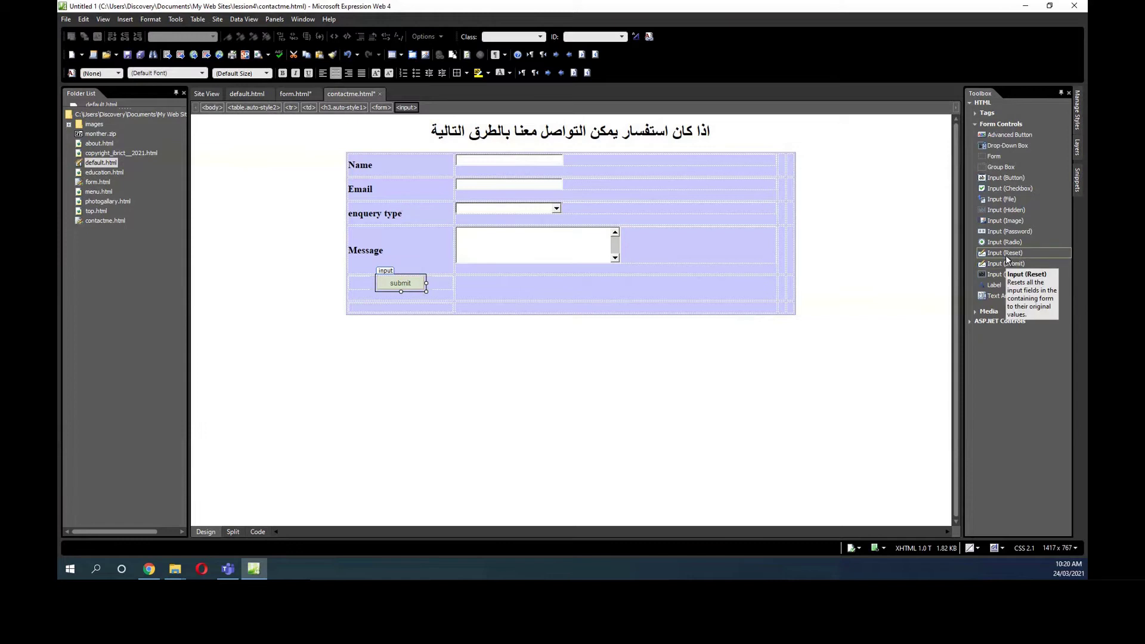
Add a reset button beside the submit button.
{"action": "left_click_drag", "start_coordinate": [1006, 253], "coordinate": [506, 282]}
{"action": "left_click", "coordinate": [529, 282]}
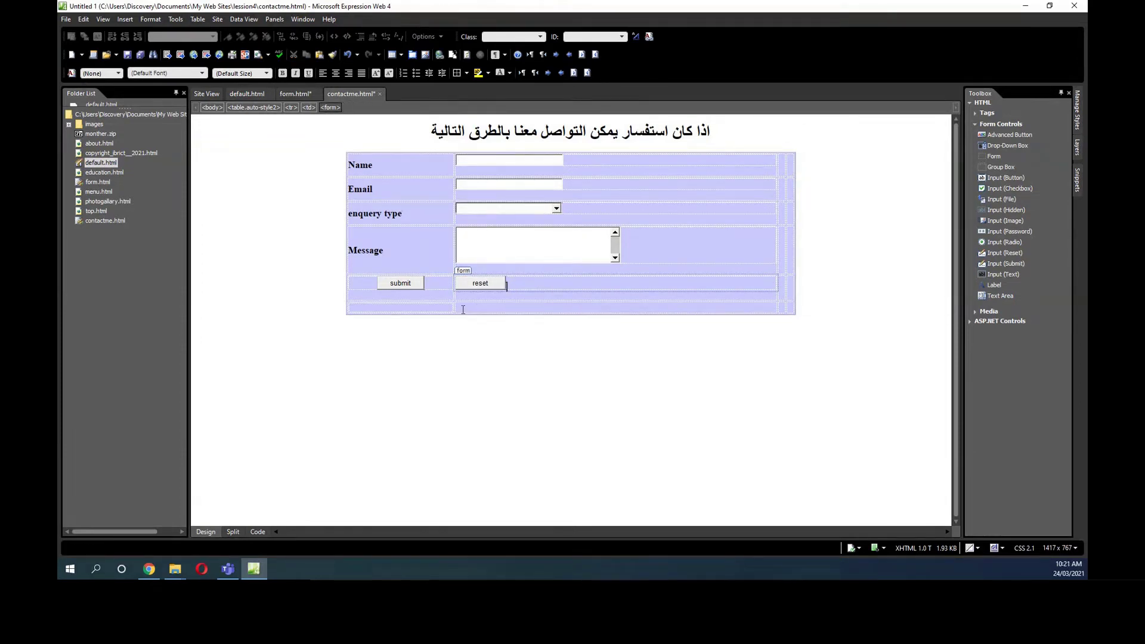
{"action": "left_click", "coordinate": [469, 164]}
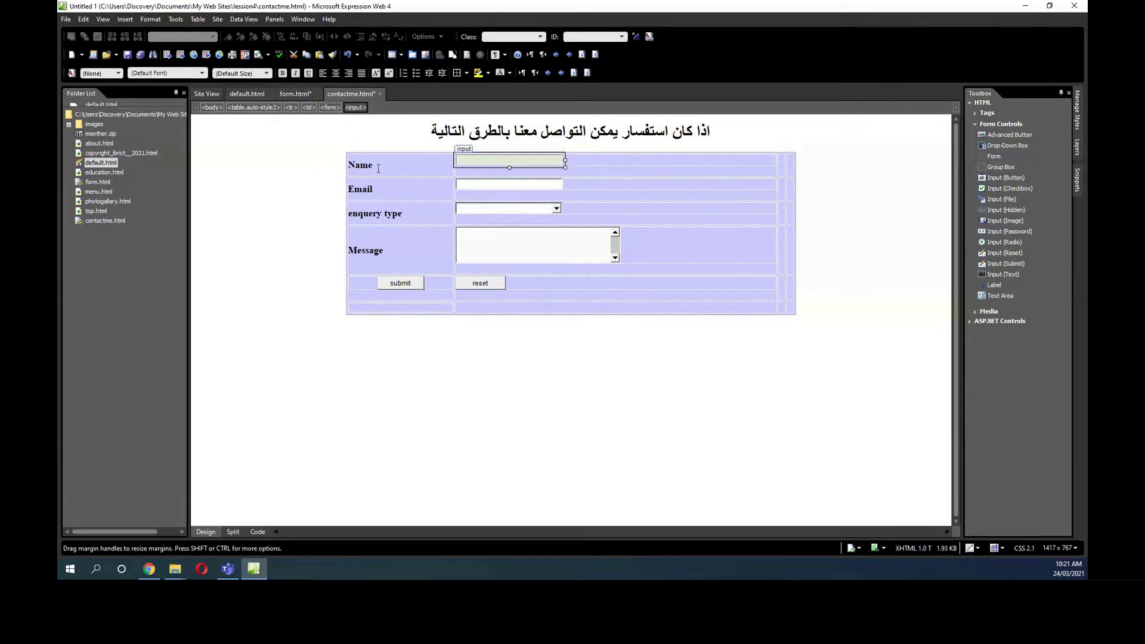
Name the Name text box 'name' in Text Box Properties and dismiss the warning.
{"action": "double_click", "coordinate": [470, 162]}
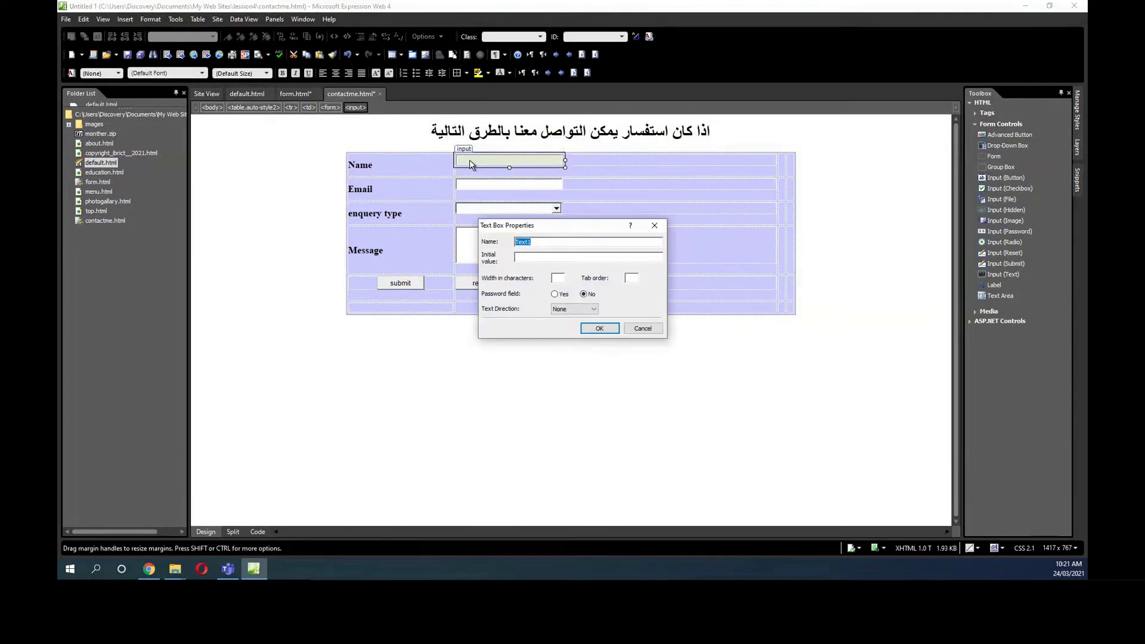
{"action": "left_click", "coordinate": [654, 225]}
{"action": "double_click", "coordinate": [508, 163]}
{"action": "type", "text": "ىشةث"}
{"action": "key", "text": "BackSpace"}
{"action": "key", "text": "BackSpace"}
{"action": "key", "text": "BackSpace"}
{"action": "type", "text": "name"}
{"action": "left_click", "coordinate": [580, 310]}
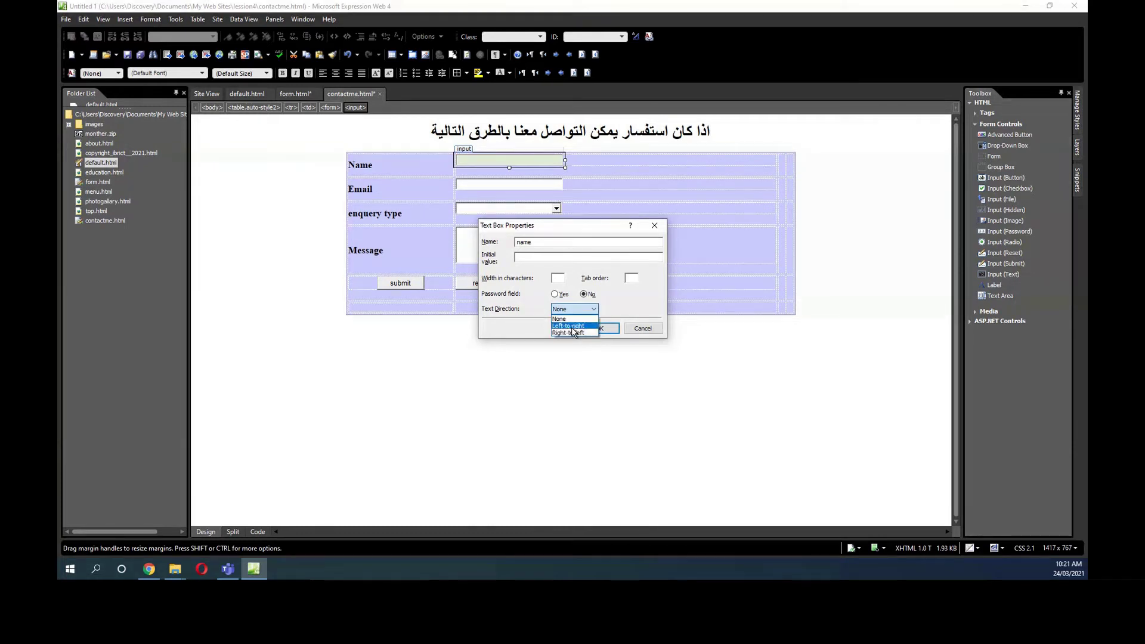
{"action": "left_click", "coordinate": [595, 307]}
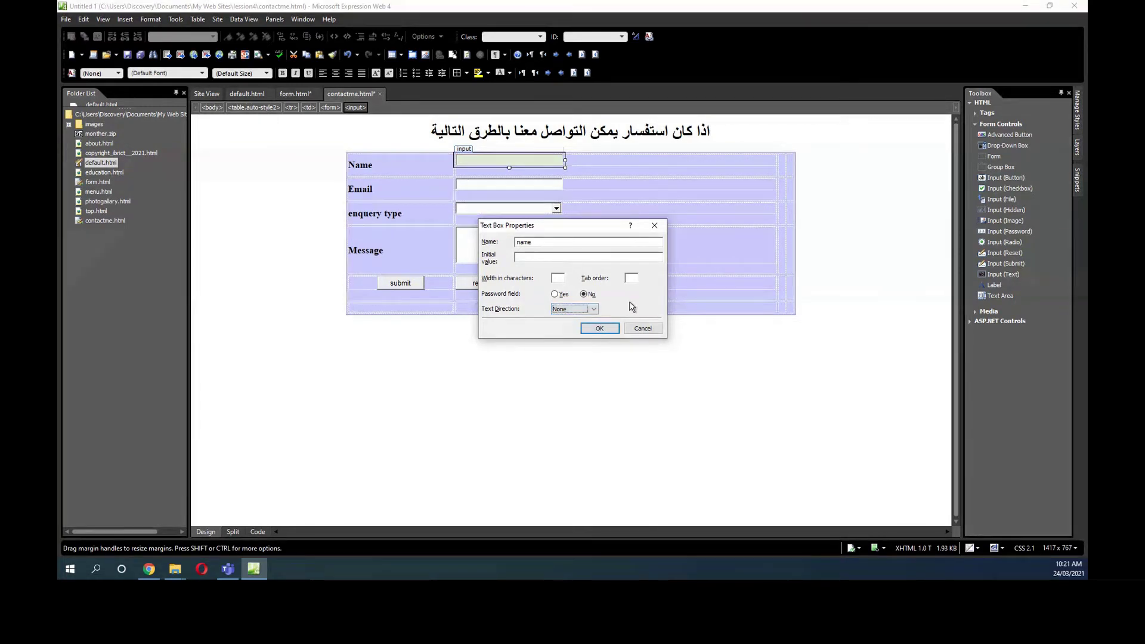
{"action": "left_click", "coordinate": [598, 328]}
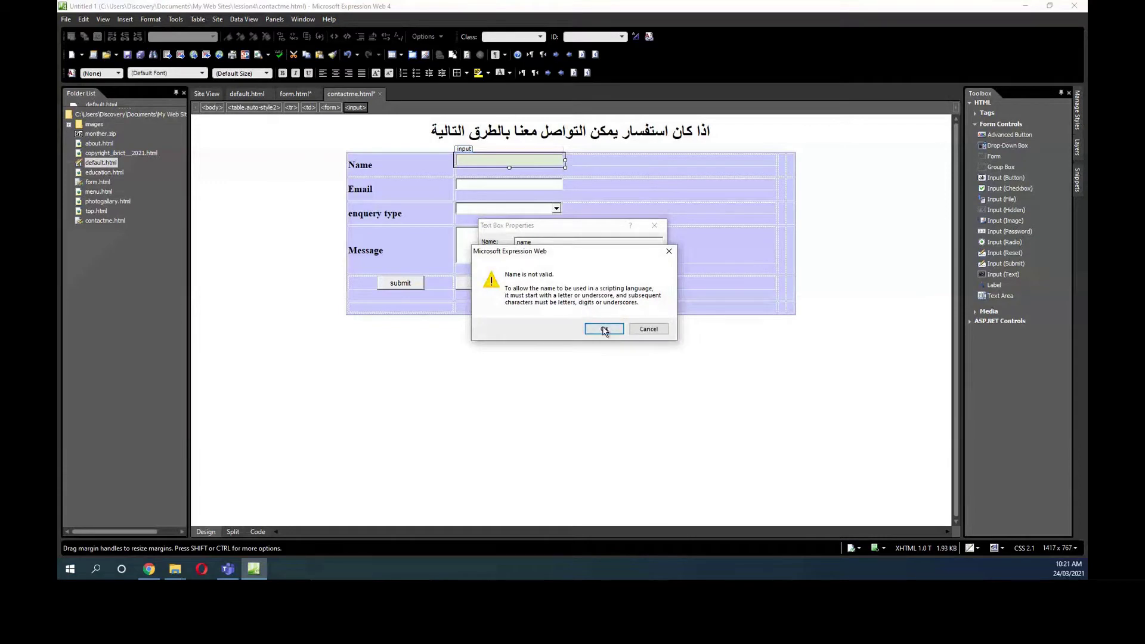
{"action": "left_click", "coordinate": [604, 329]}
Name the Email text box 'email' in Text Box Properties.
{"action": "left_click", "coordinate": [480, 188]}
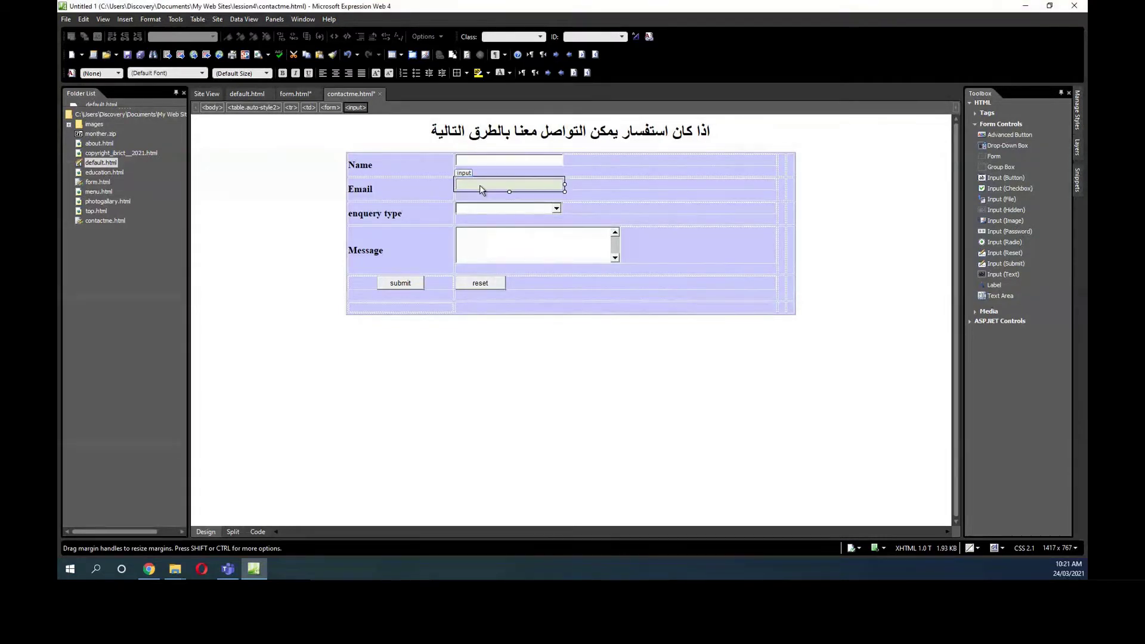
{"action": "double_click", "coordinate": [480, 188]}
{"action": "type", "text": "ثةشهم"}
{"action": "key", "text": "BackSpace"}
{"action": "key", "text": "BackSpace"}
{"action": "key", "text": "BackSpace"}
{"action": "key", "text": "BackSpace"}
{"action": "key", "text": "BackSpace"}
{"action": "type", "text": "email"}
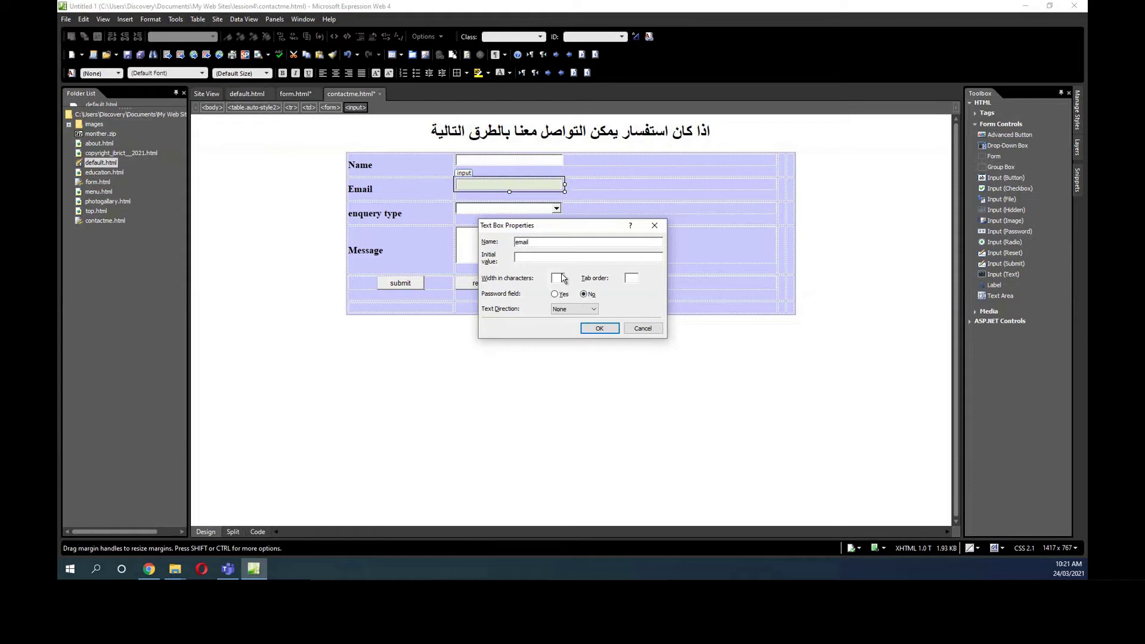
{"action": "left_click", "coordinate": [598, 328]}
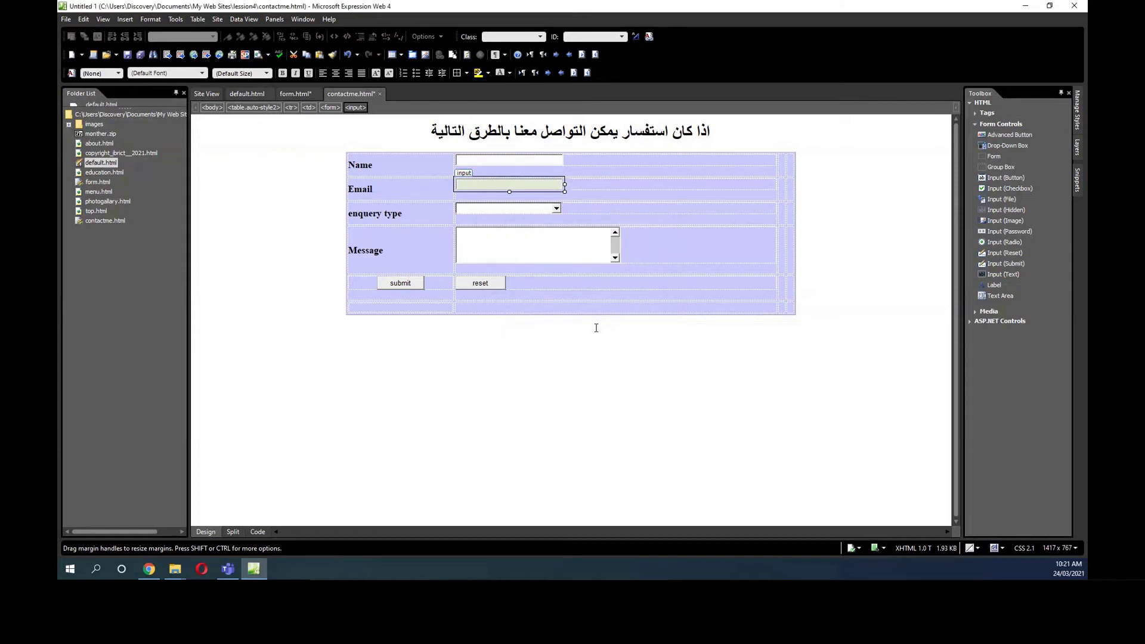
Name the enquery type drop-down 'type' and remove its empty placeholder choice.
{"action": "left_click", "coordinate": [475, 213]}
{"action": "double_click", "coordinate": [475, 213]}
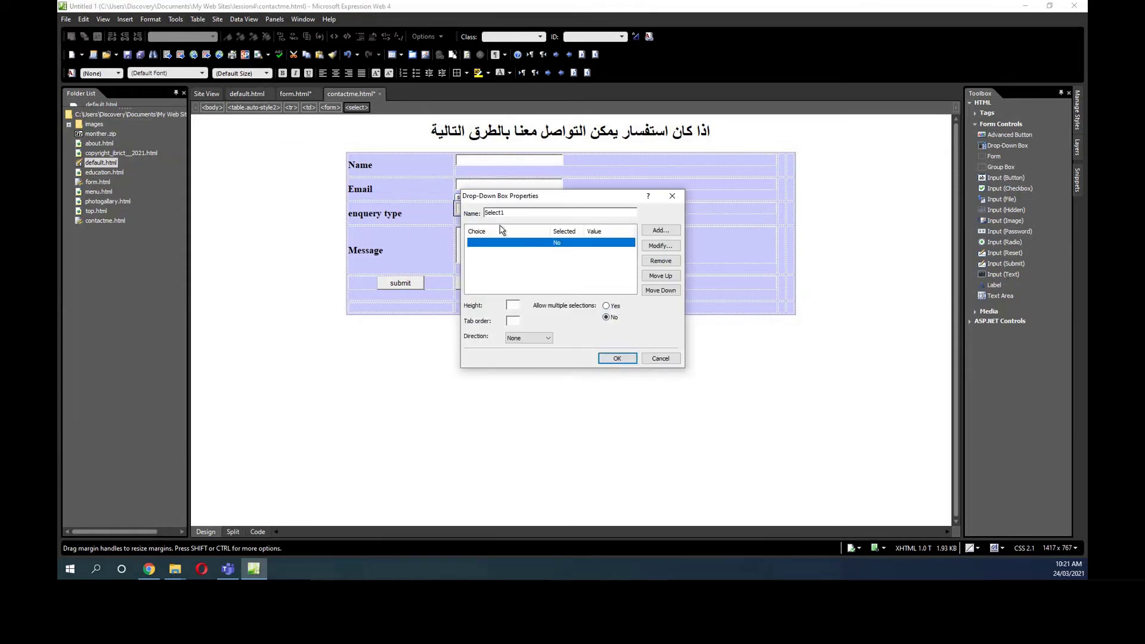
{"action": "type", "text": "ق"}
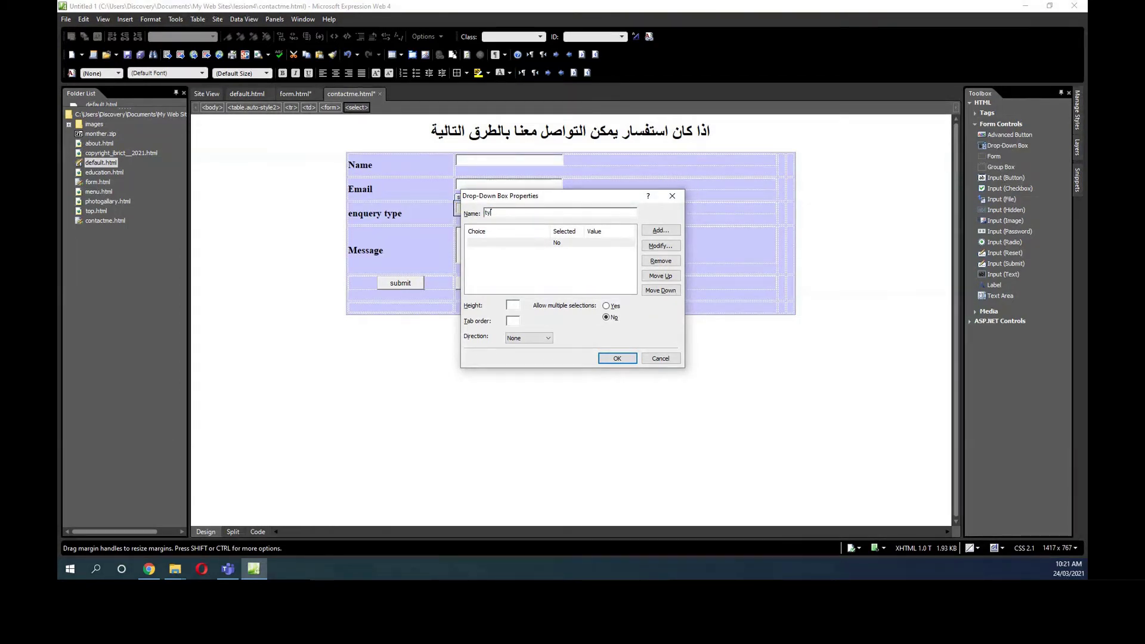
{"action": "left_click", "coordinate": [564, 244]}
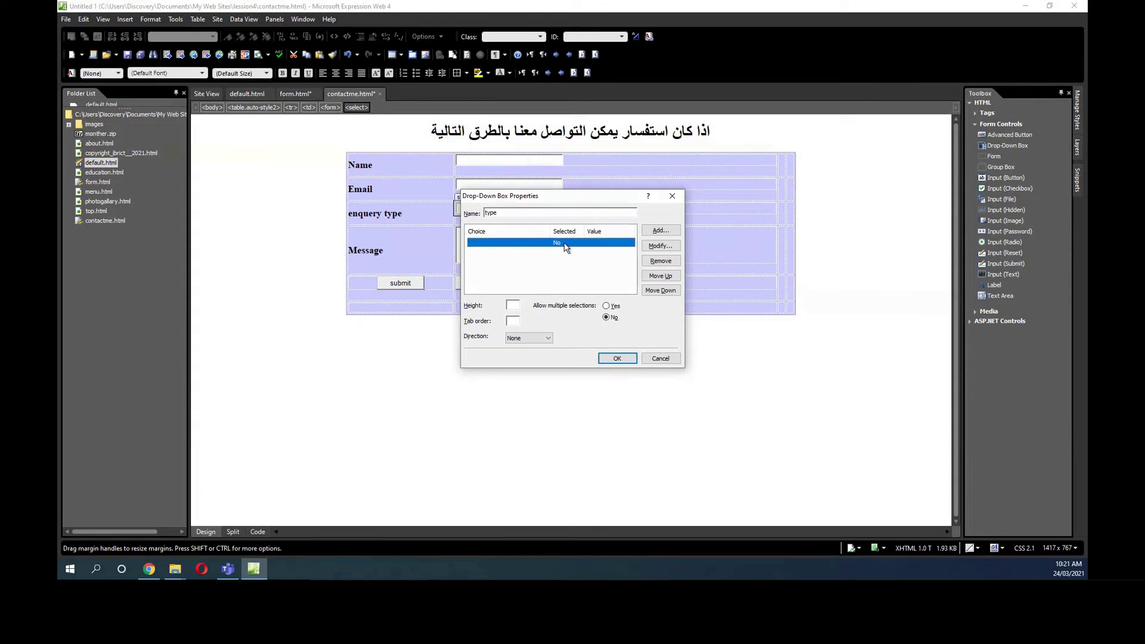
{"action": "left_click", "coordinate": [662, 264]}
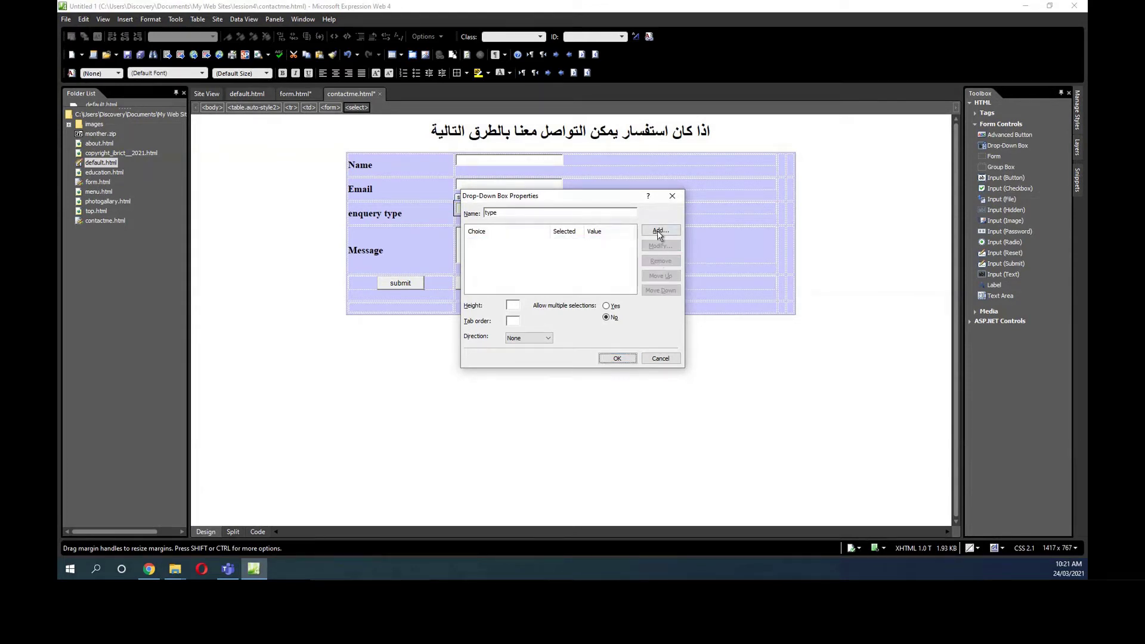
Add the choices complain, message and Enquery to the drop-down and apply the settings.
{"action": "left_click", "coordinate": [659, 232]}
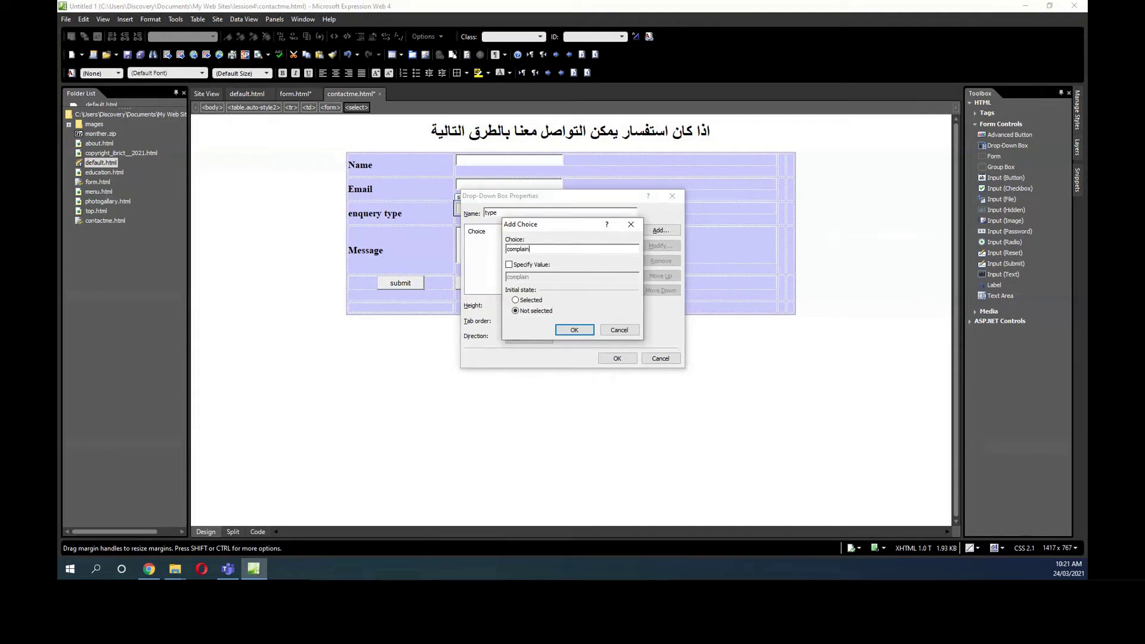
{"action": "left_click", "coordinate": [571, 330]}
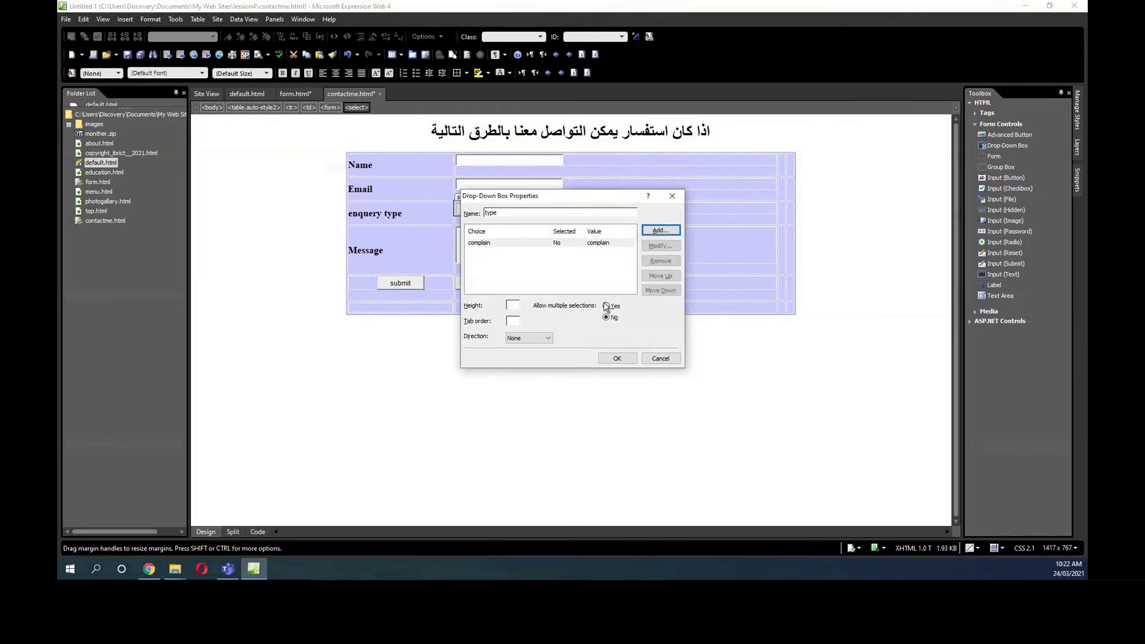
{"action": "left_click", "coordinate": [660, 231]}
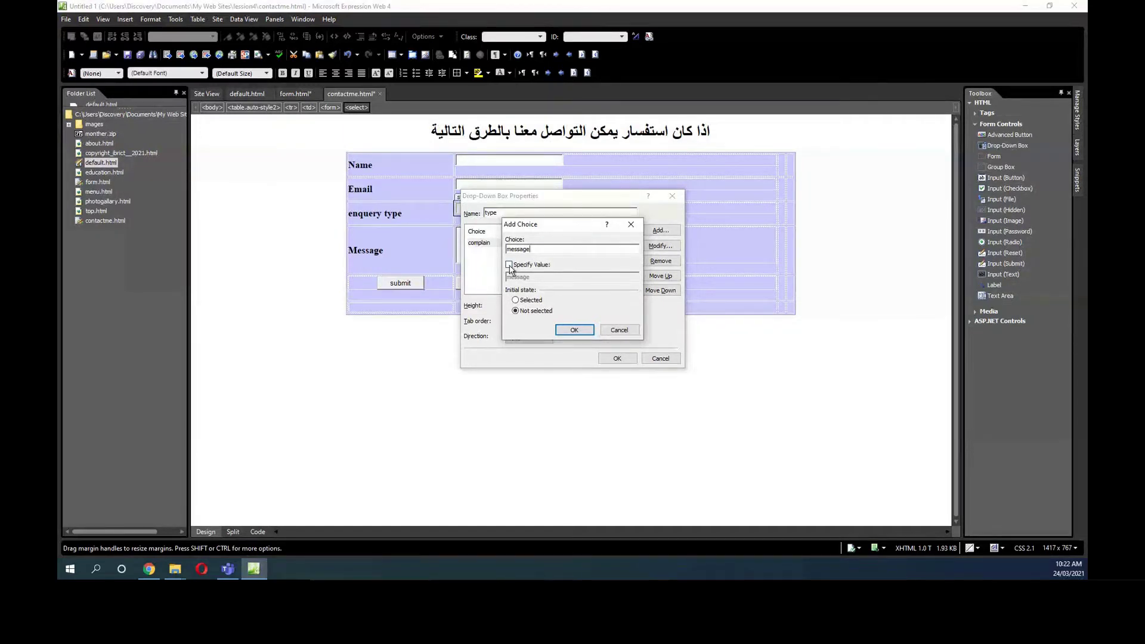
{"action": "left_click", "coordinate": [575, 330]}
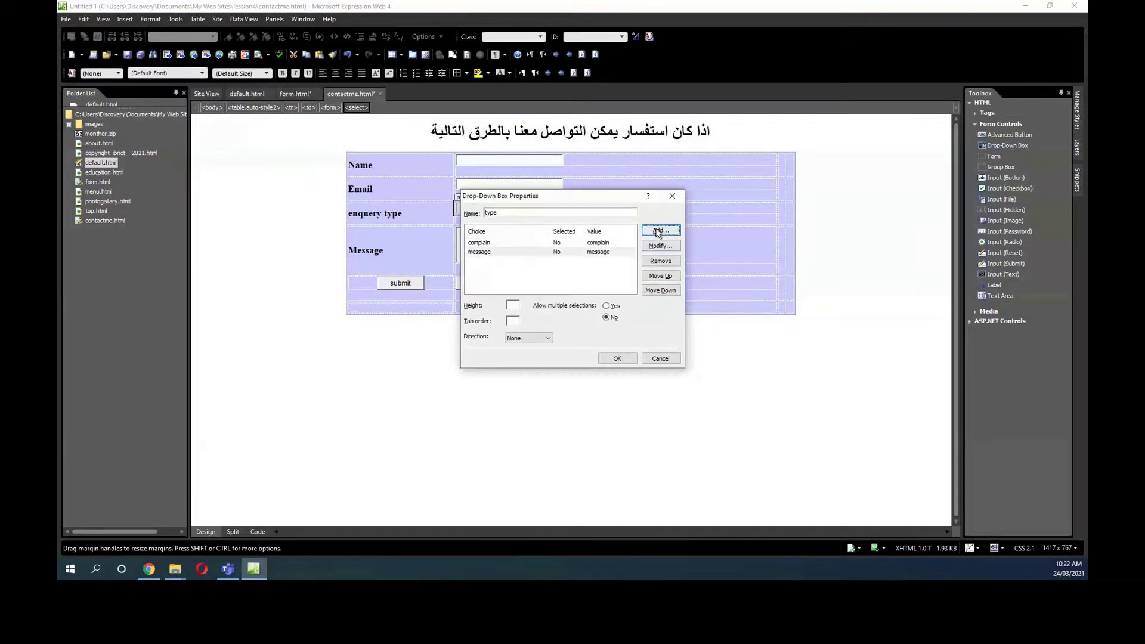
{"action": "left_click", "coordinate": [659, 230]}
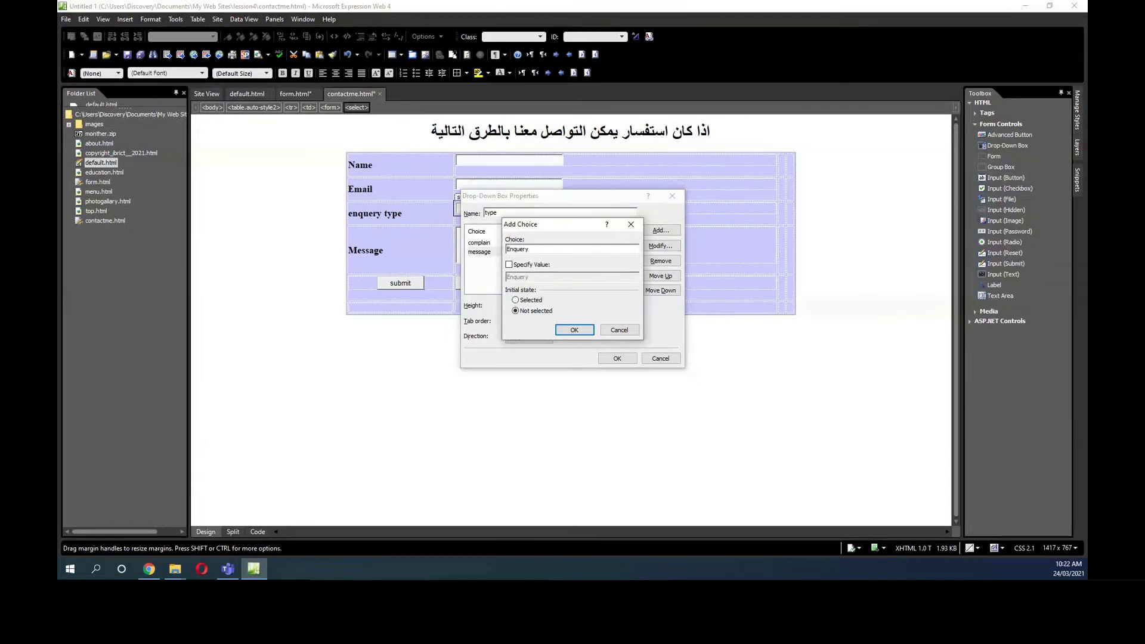
{"action": "left_click", "coordinate": [508, 264]}
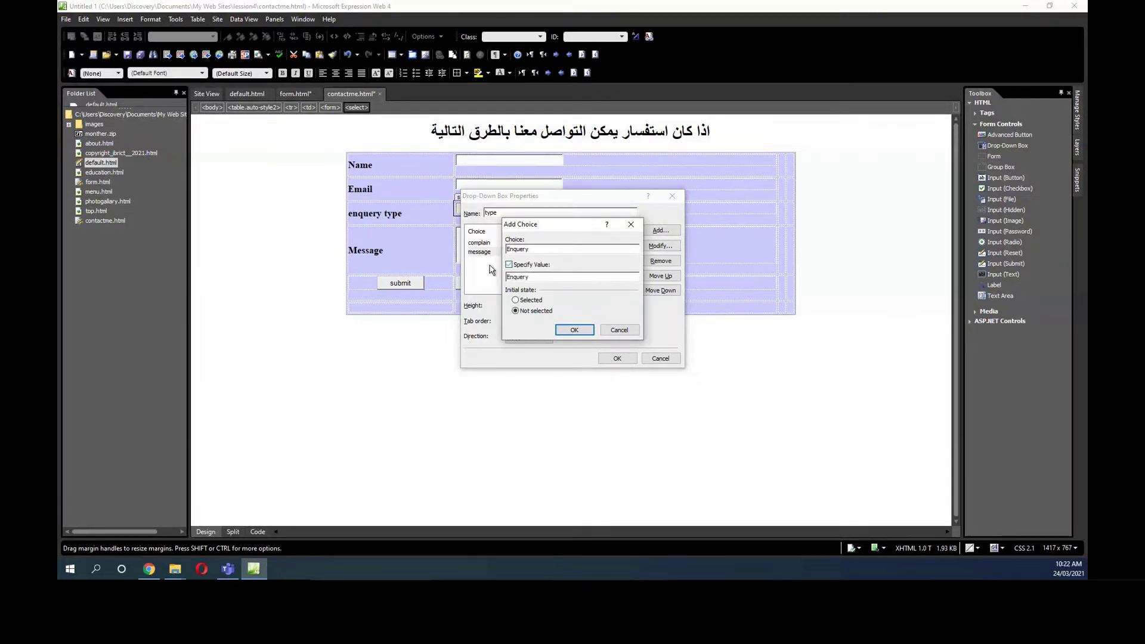
{"action": "left_click", "coordinate": [574, 330]}
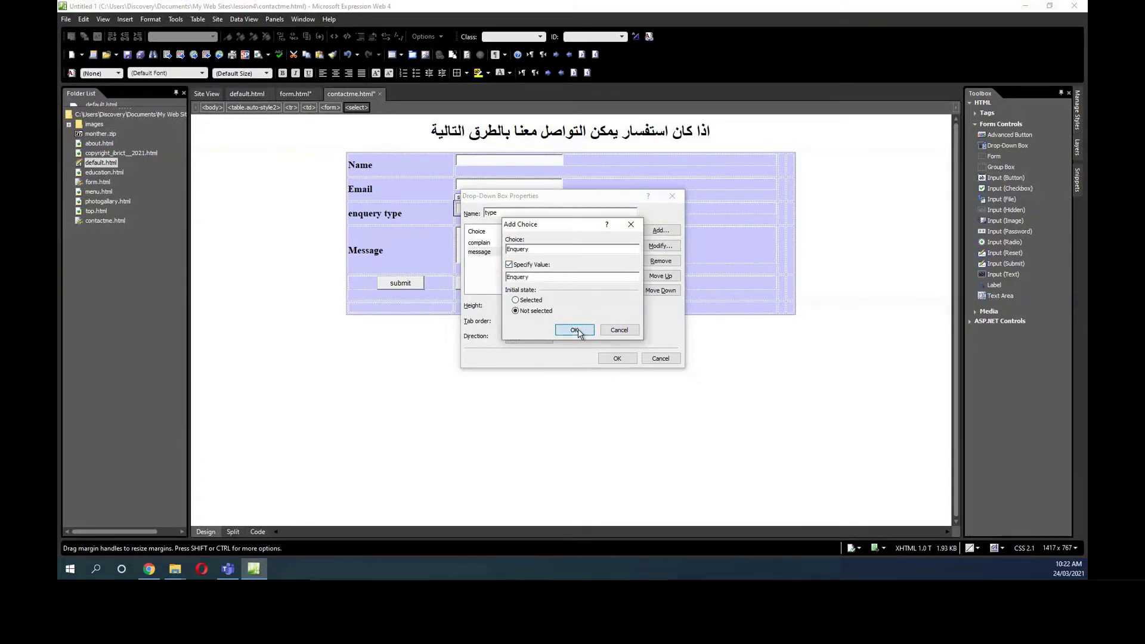
{"action": "left_click", "coordinate": [617, 358]}
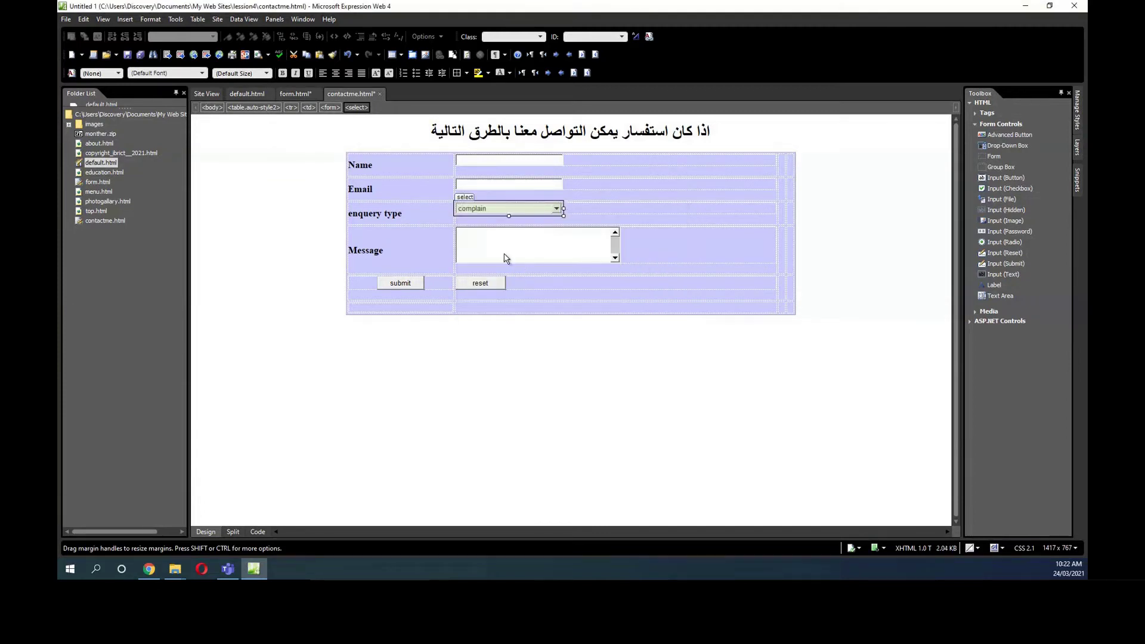
Name the Message text area 'message', leaving its initial value empty.
{"action": "double_click", "coordinate": [483, 244]}
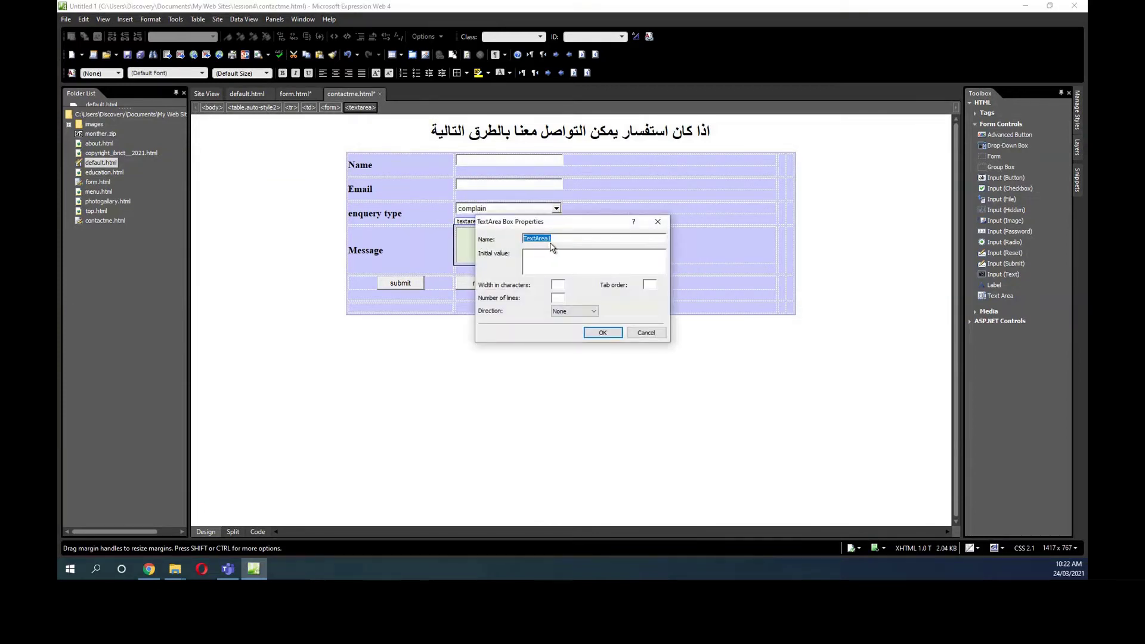
{"action": "type", "text": "ةثسسشلث"}
{"action": "key", "text": "BackSpace"}
{"action": "key", "text": "BackSpace"}
{"action": "key", "text": "BackSpace"}
{"action": "key", "text": "BackSpace"}
{"action": "key", "text": "BackSpace"}
{"action": "type", "text": "message"}
{"action": "left_click", "coordinate": [575, 257]}
{"action": "type", "text": "write"}
{"action": "key", "text": "BackSpace"}
{"action": "key", "text": "BackSpace"}
{"action": "key", "text": "BackSpace"}
{"action": "key", "text": "BackSpace"}
{"action": "key", "text": "BackSpace"}
{"action": "key", "text": "BackSpace"}
{"action": "key", "text": "BackSpace"}
{"action": "key", "text": "BackSpace"}
{"action": "key", "text": "BackSpace"}
{"action": "left_click", "coordinate": [602, 333]}
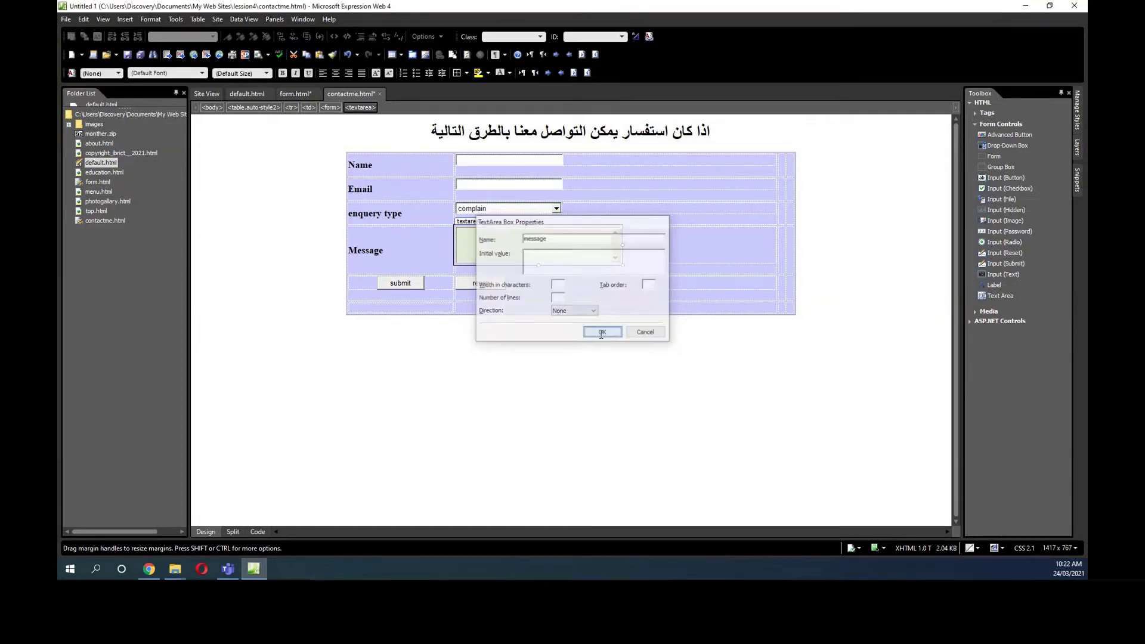
Review the submit and reset buttons' Push Button Properties without changing them.
{"action": "double_click", "coordinate": [403, 284]}
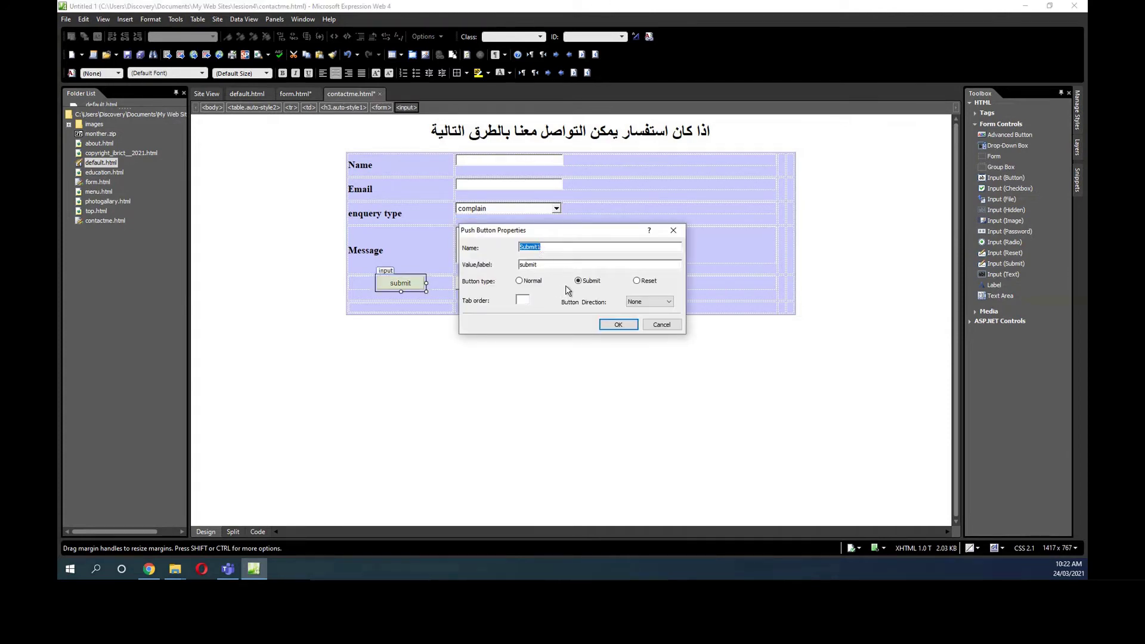
{"action": "left_click", "coordinate": [618, 324]}
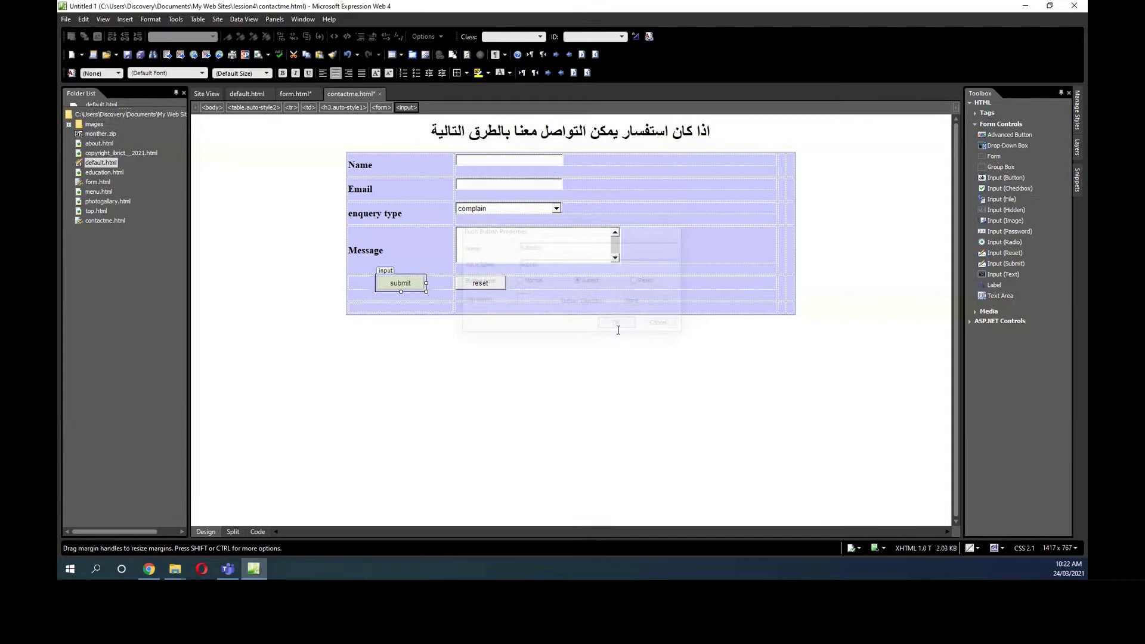
{"action": "left_click", "coordinate": [491, 285]}
{"action": "double_click", "coordinate": [491, 284]}
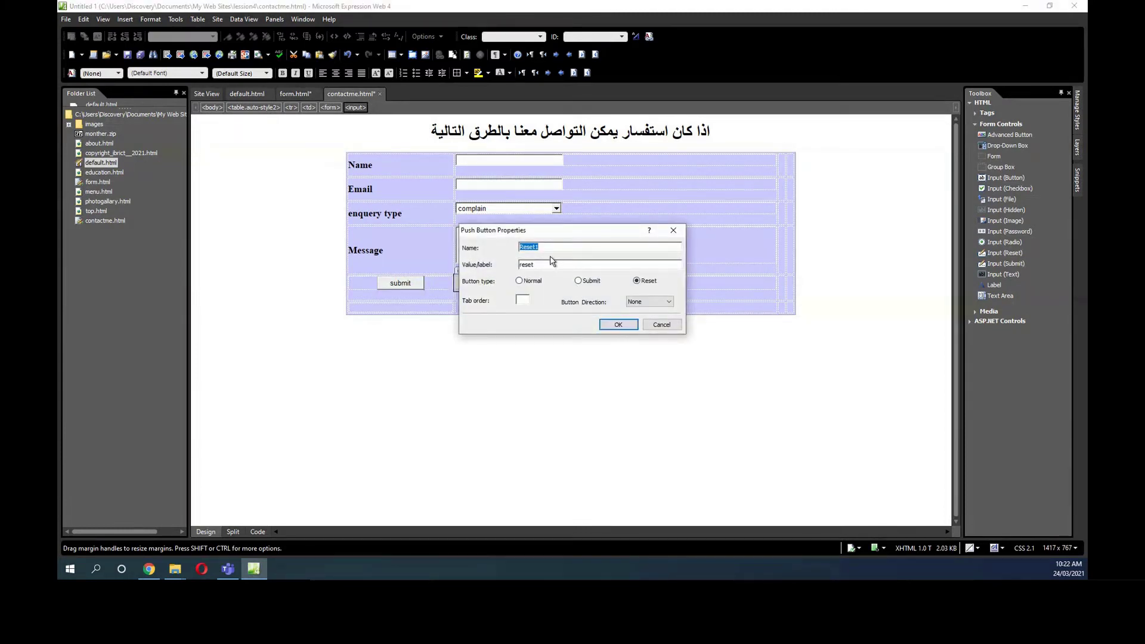
{"action": "left_click", "coordinate": [615, 327]}
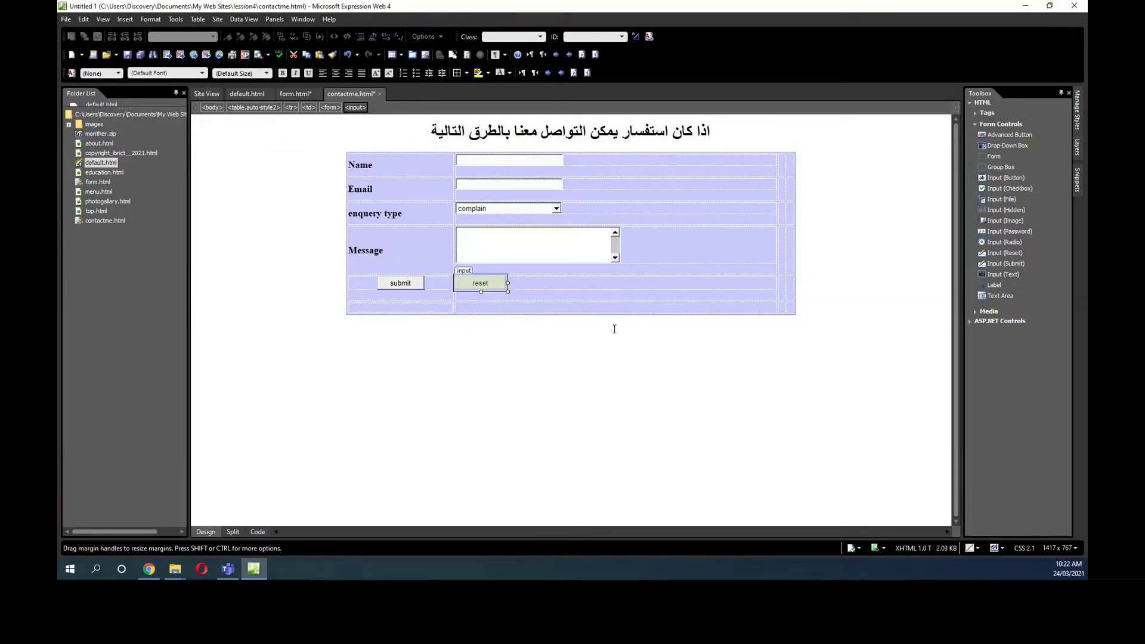
{"action": "left_click", "coordinate": [542, 372]}
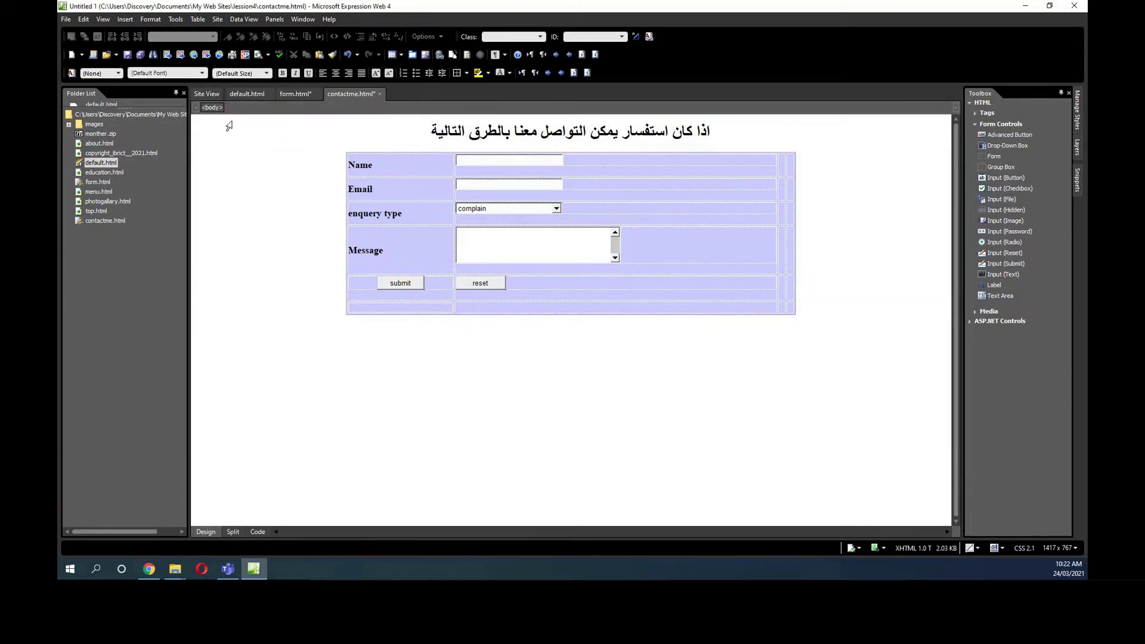
Save the contact page, open default.html and inspect the Contact me button's link settings.
{"action": "left_click", "coordinate": [129, 56]}
{"action": "double_click", "coordinate": [105, 163]}
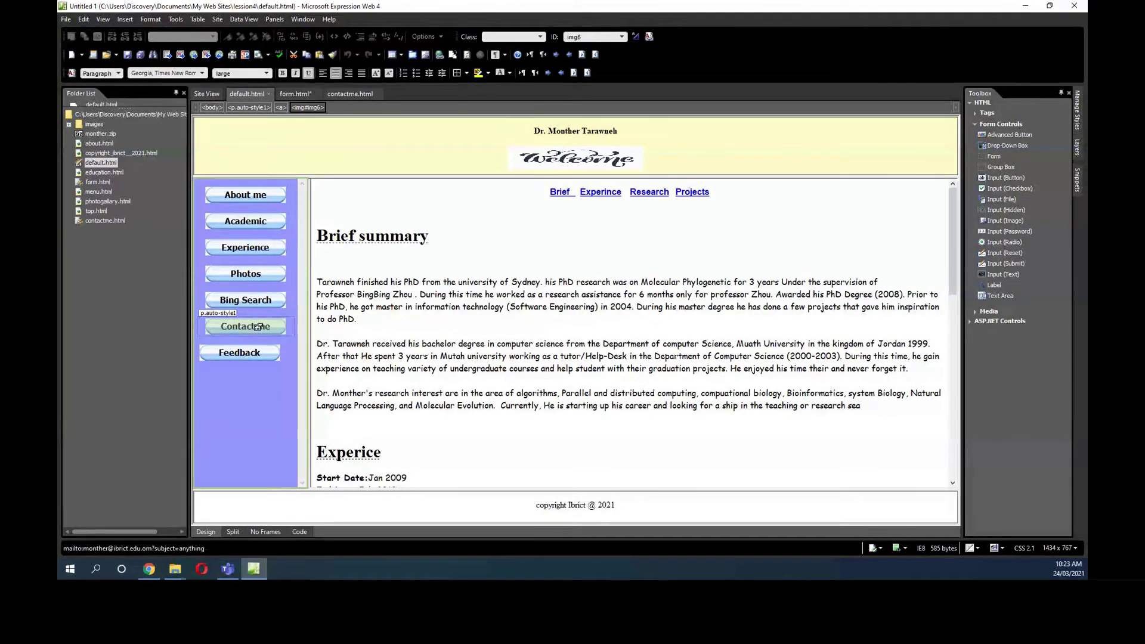
{"action": "right_click", "coordinate": [257, 326]}
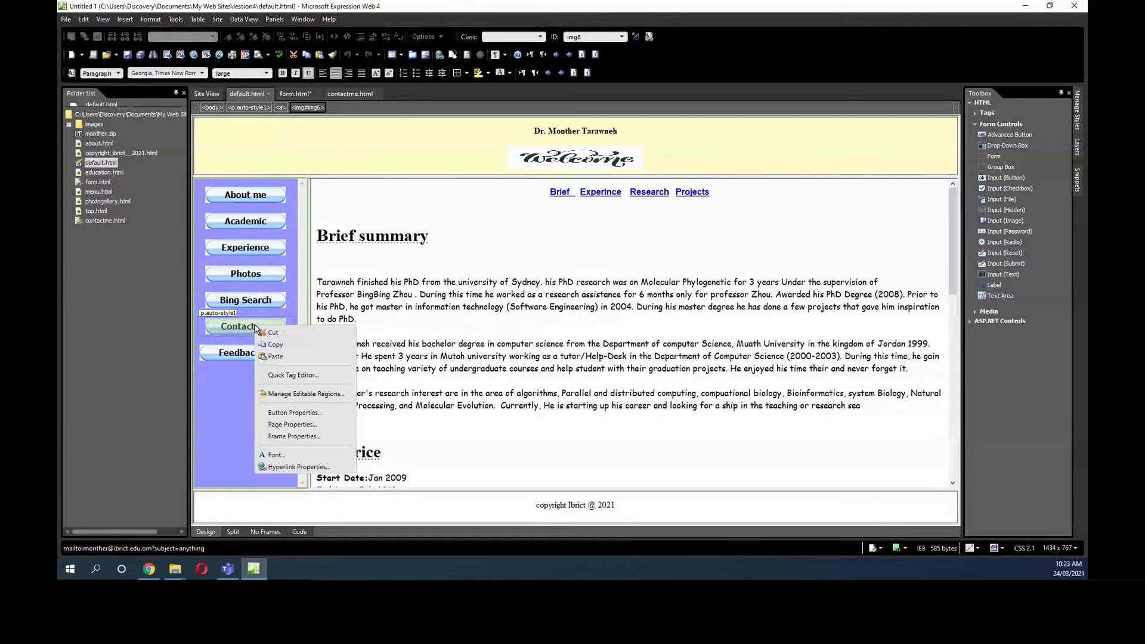
{"action": "left_click", "coordinate": [287, 466]}
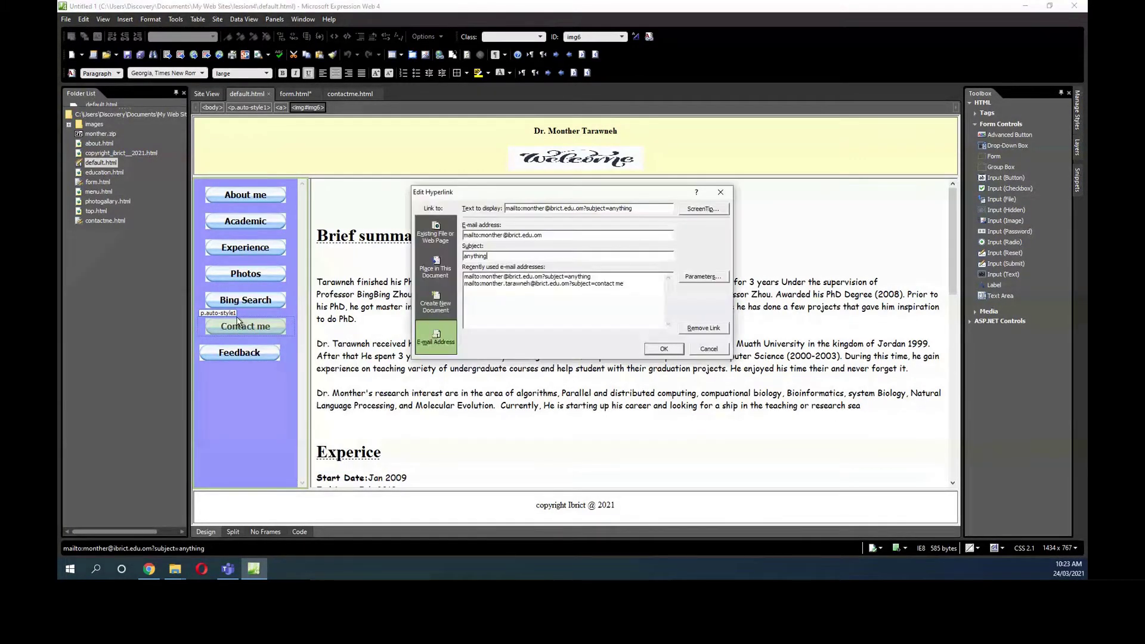
{"action": "left_click", "coordinate": [720, 192]}
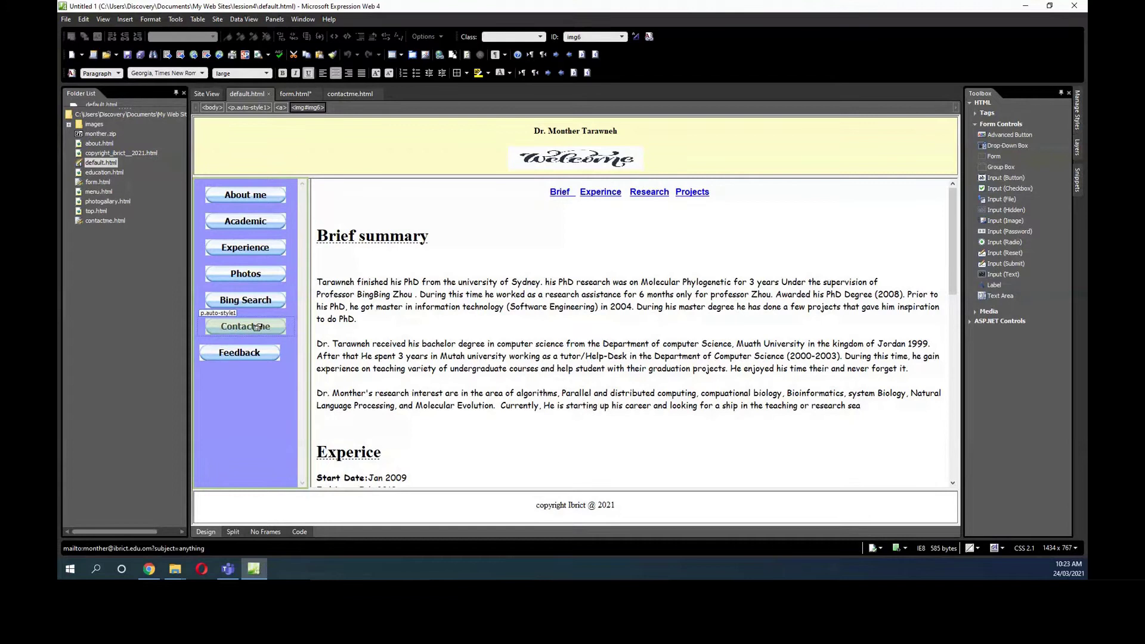
Link the Contact me button to the existing page contactme.html.
{"action": "right_click", "coordinate": [256, 327]}
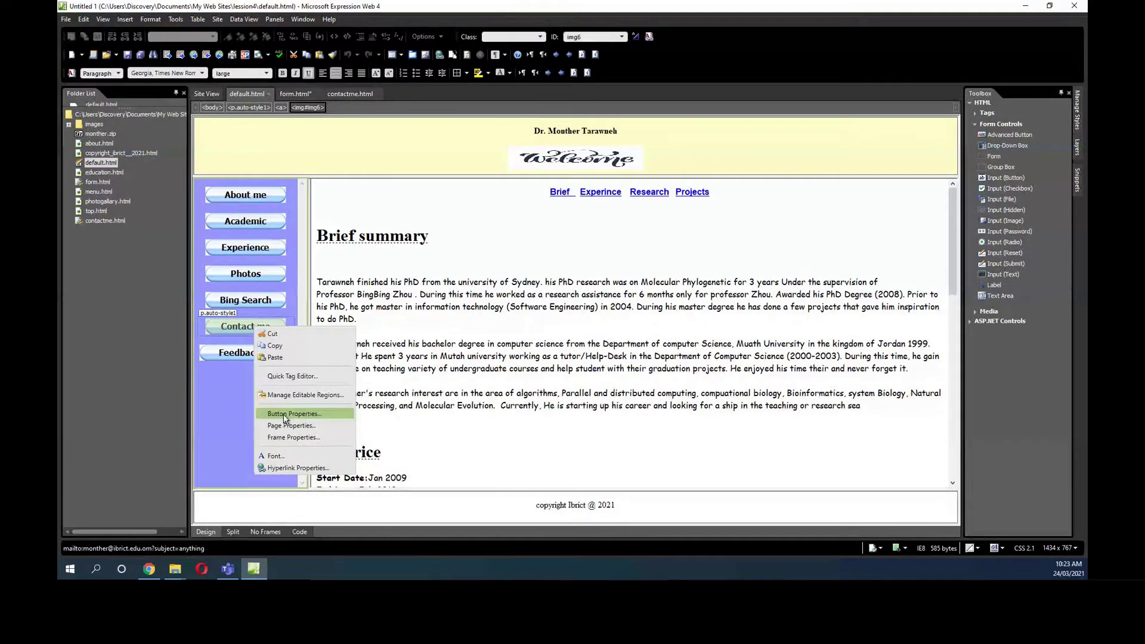
{"action": "left_click", "coordinate": [284, 416]}
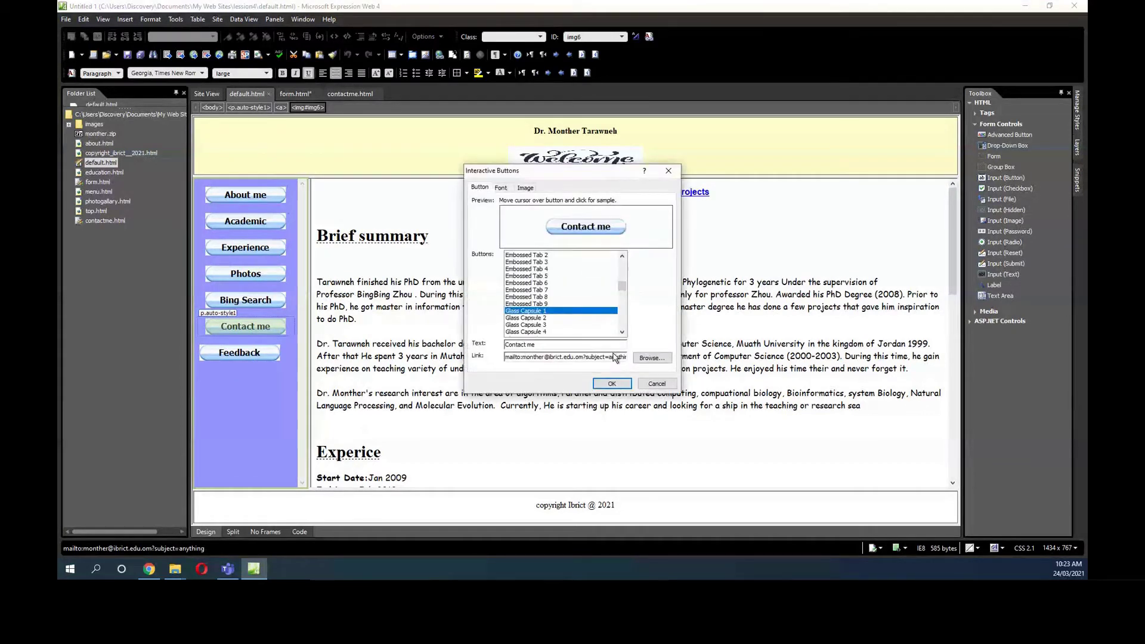
{"action": "left_click", "coordinate": [646, 360]}
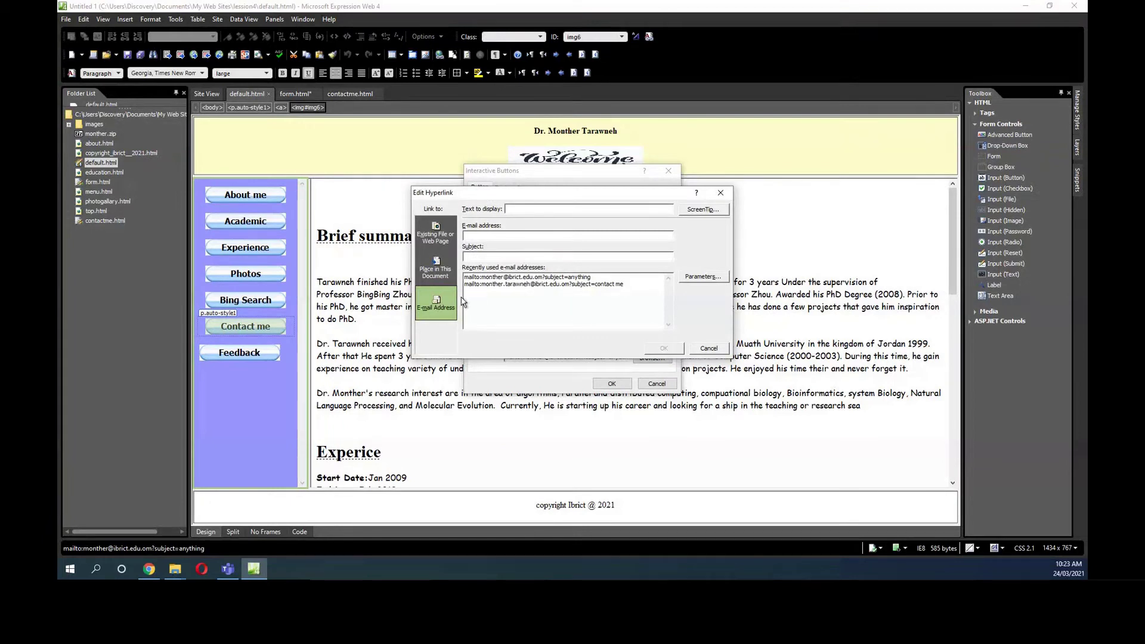
{"action": "left_click", "coordinate": [436, 234]}
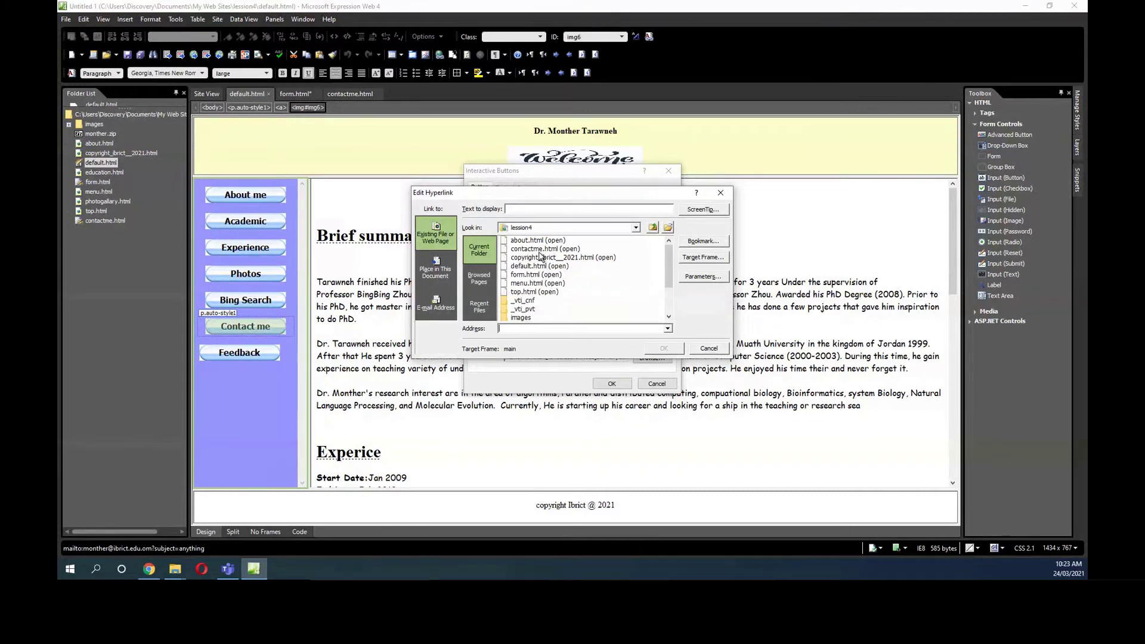
{"action": "left_click", "coordinate": [539, 249]}
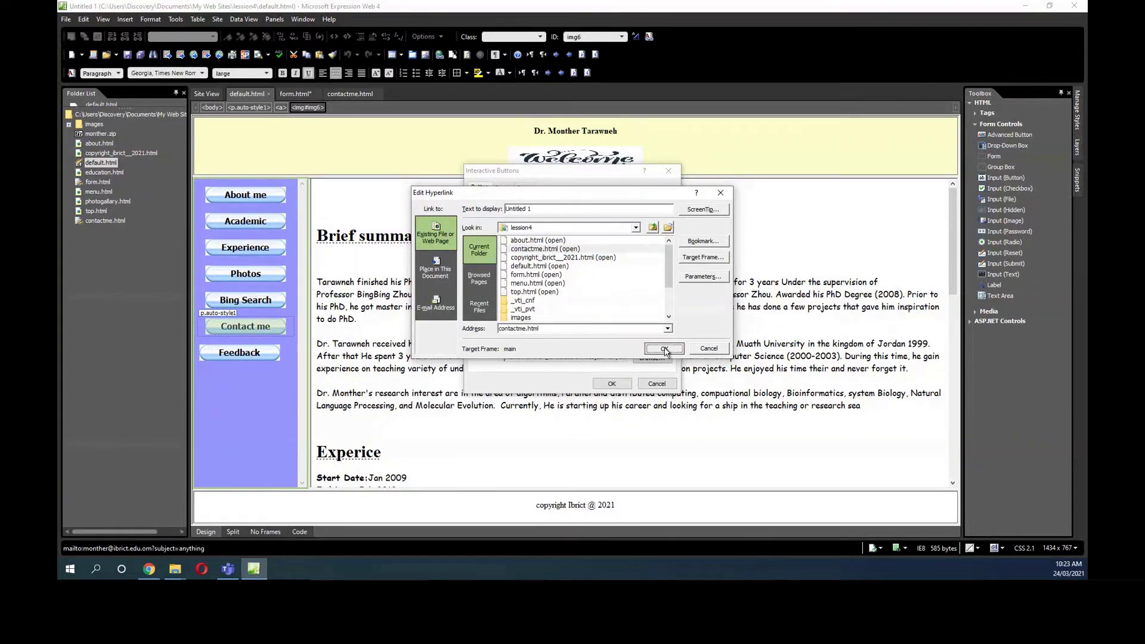
{"action": "left_click", "coordinate": [663, 350]}
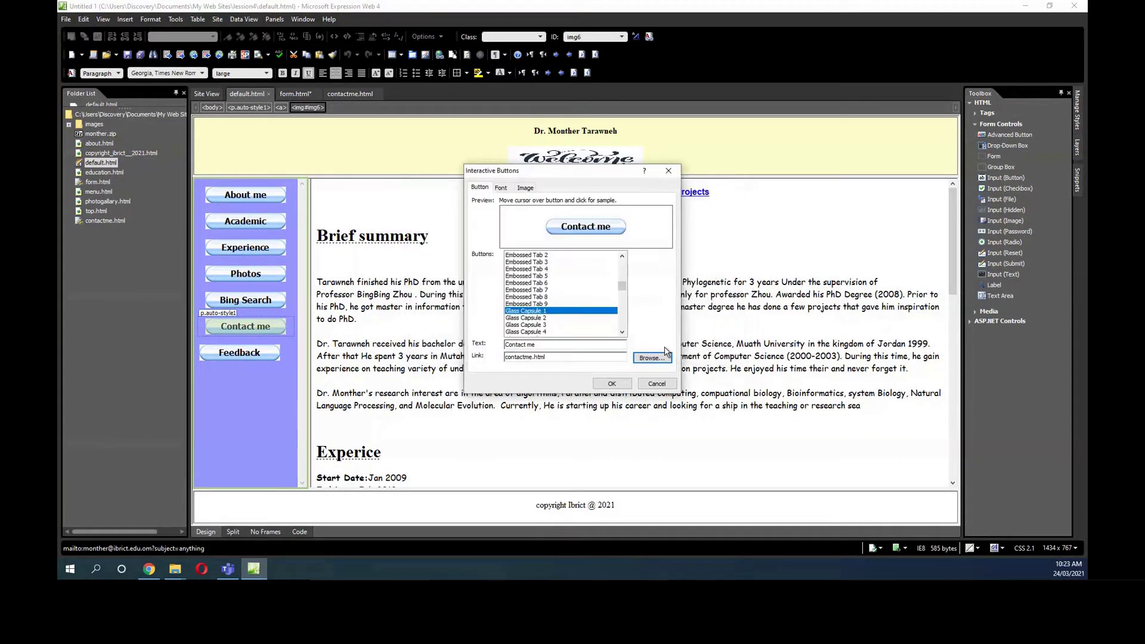
{"action": "left_click", "coordinate": [612, 383]}
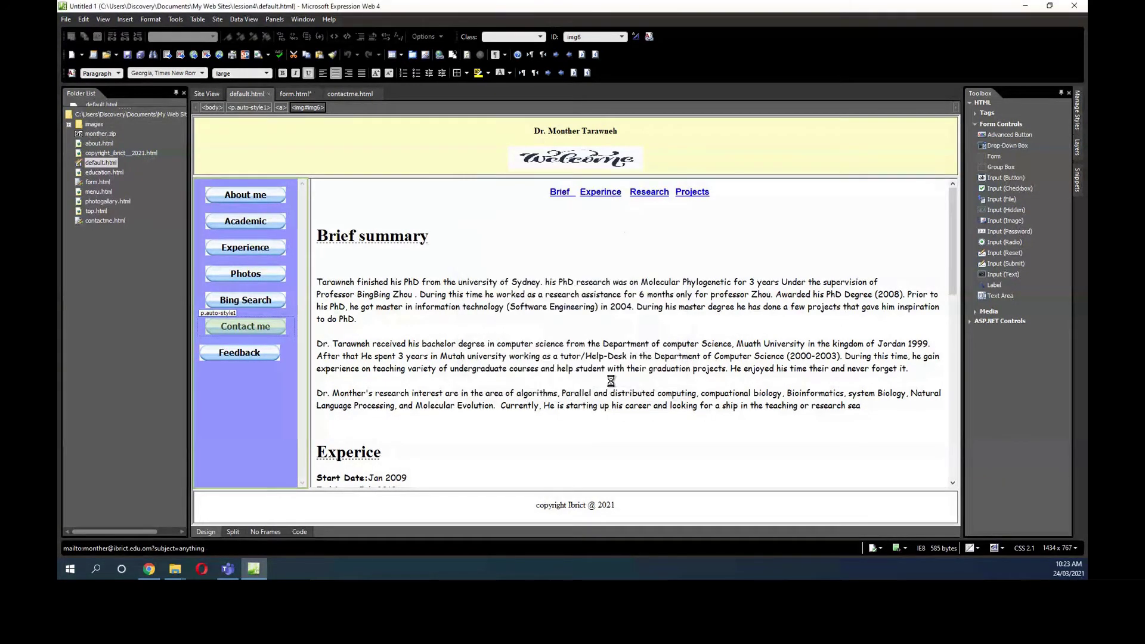
Set the Contact me link's target frame to main, then save the page with its button images.
{"action": "right_click", "coordinate": [261, 328]}
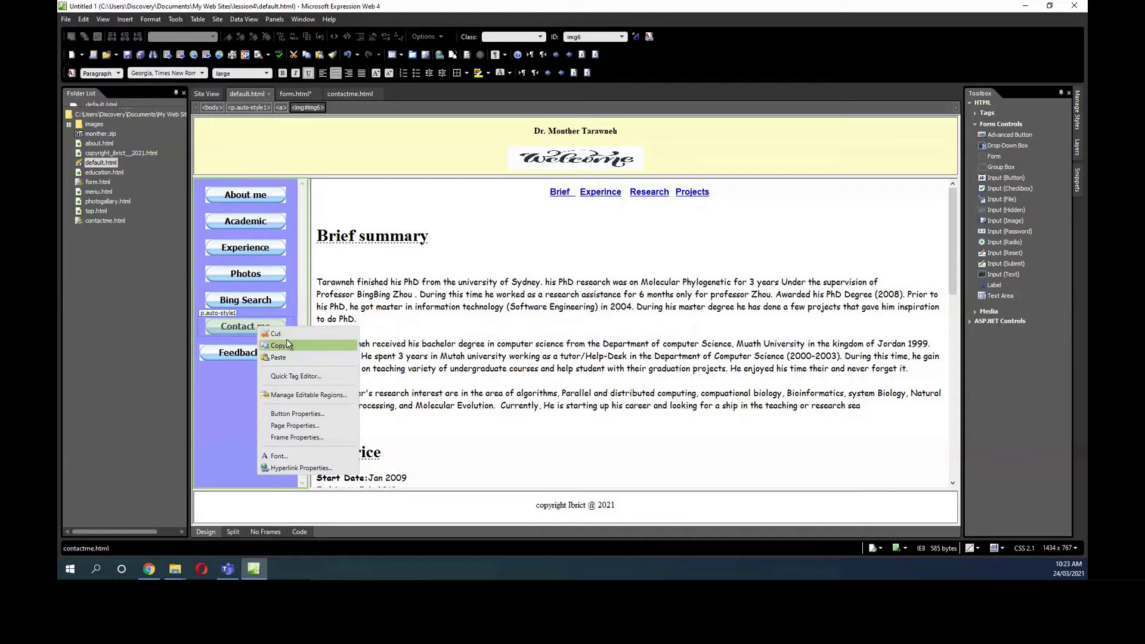
{"action": "left_click", "coordinate": [300, 418]}
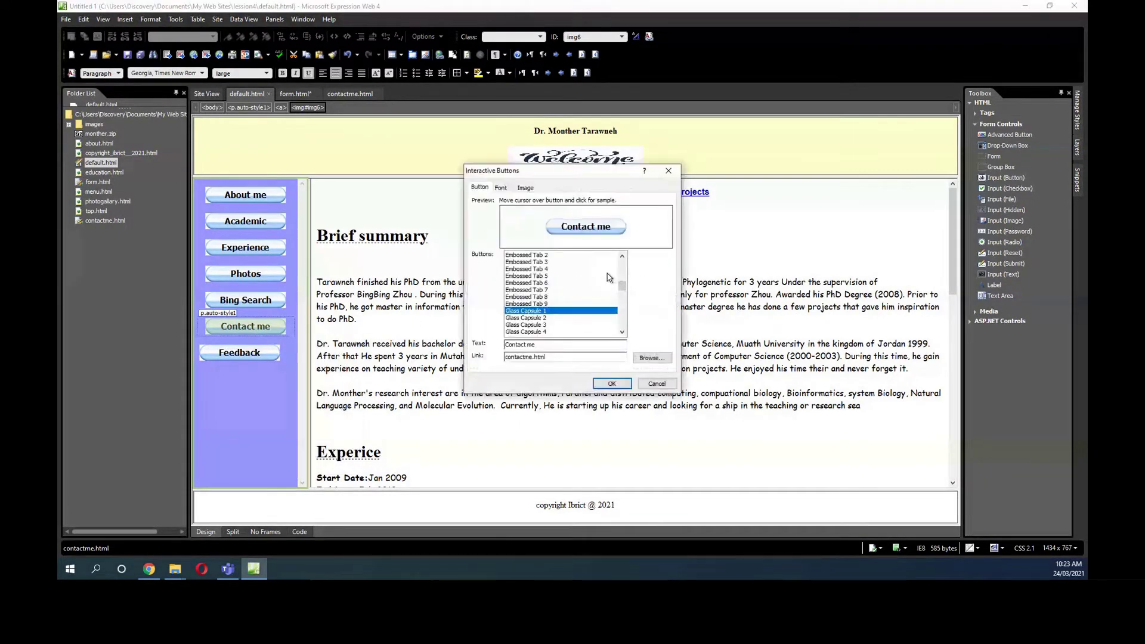
{"action": "left_click", "coordinate": [651, 358]}
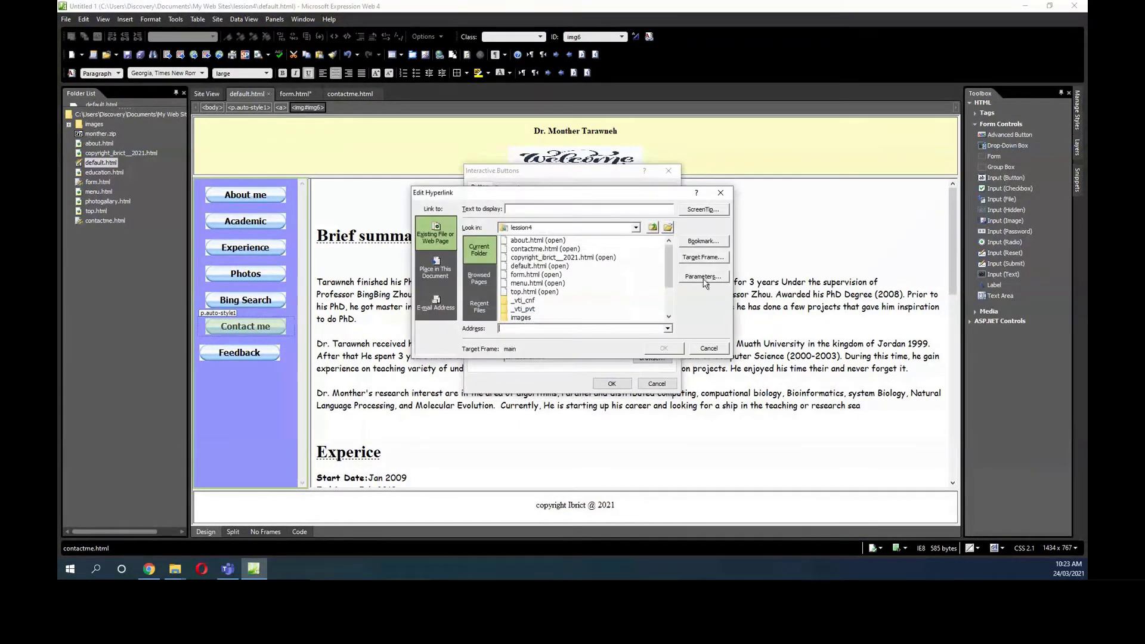
{"action": "left_click", "coordinate": [703, 258]}
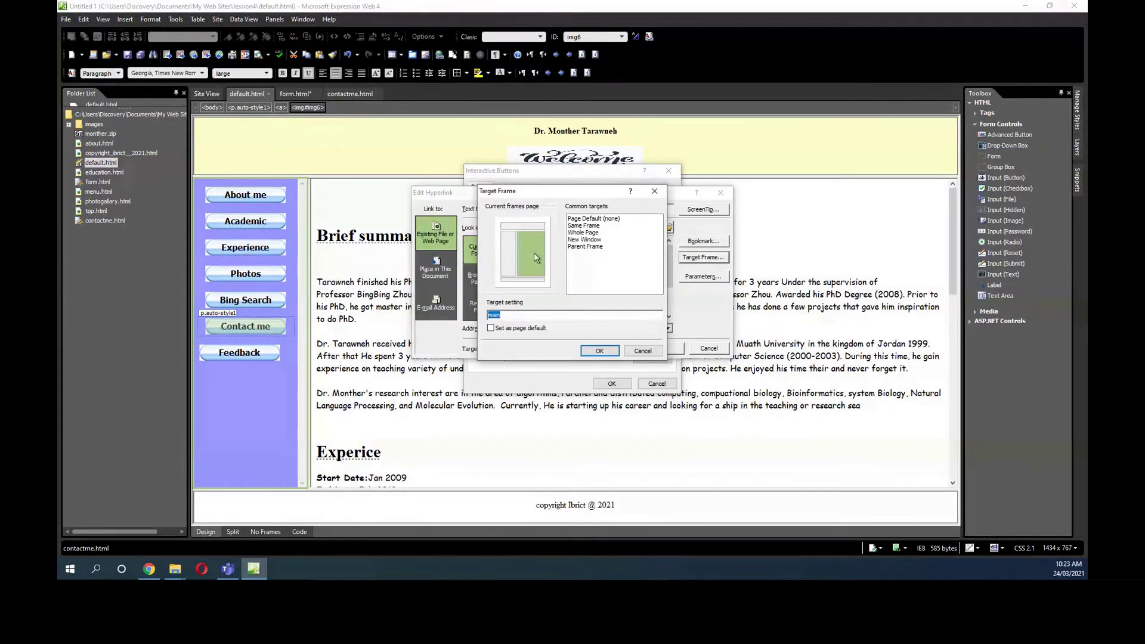
{"action": "left_click", "coordinate": [598, 352]}
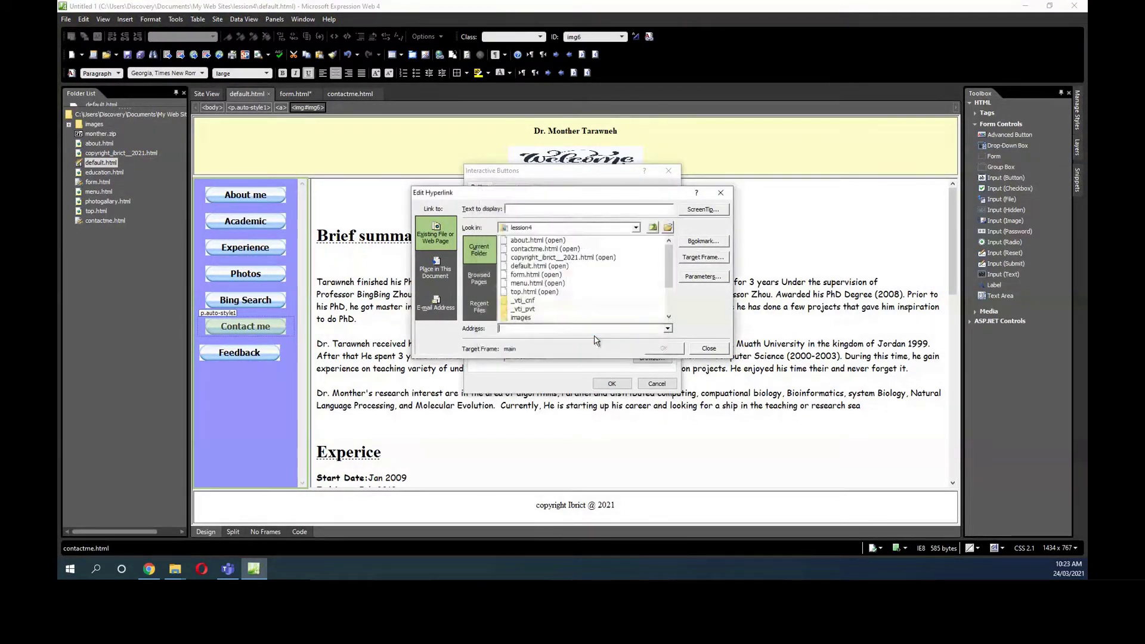
{"action": "left_click", "coordinate": [544, 248]}
{"action": "left_click", "coordinate": [664, 349]}
{"action": "left_click", "coordinate": [610, 385]}
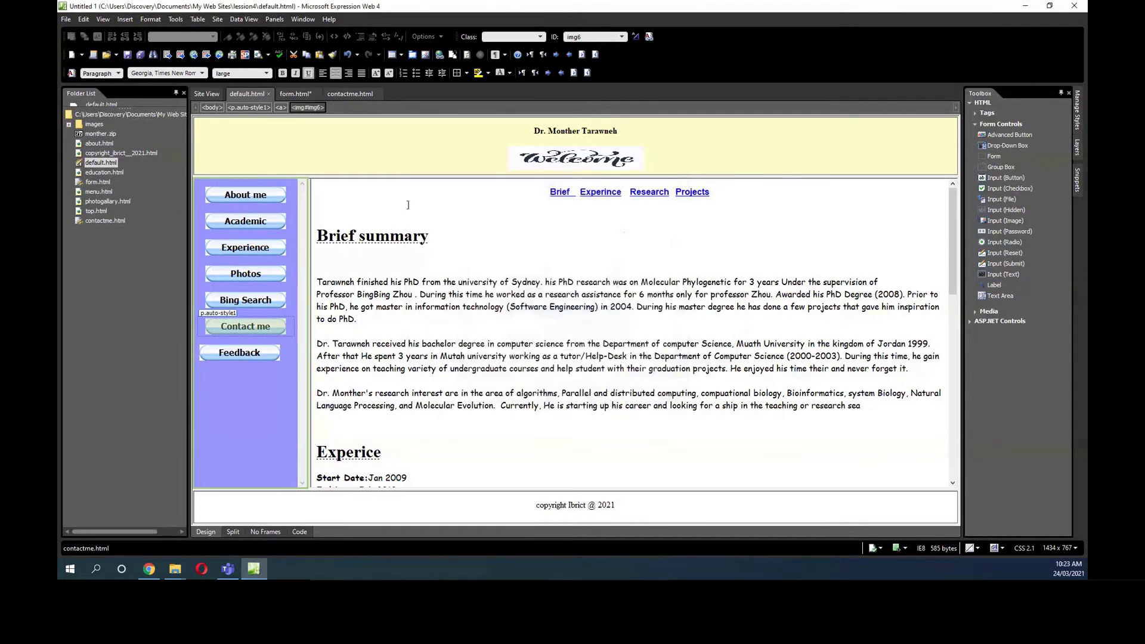
{"action": "left_click", "coordinate": [128, 55]}
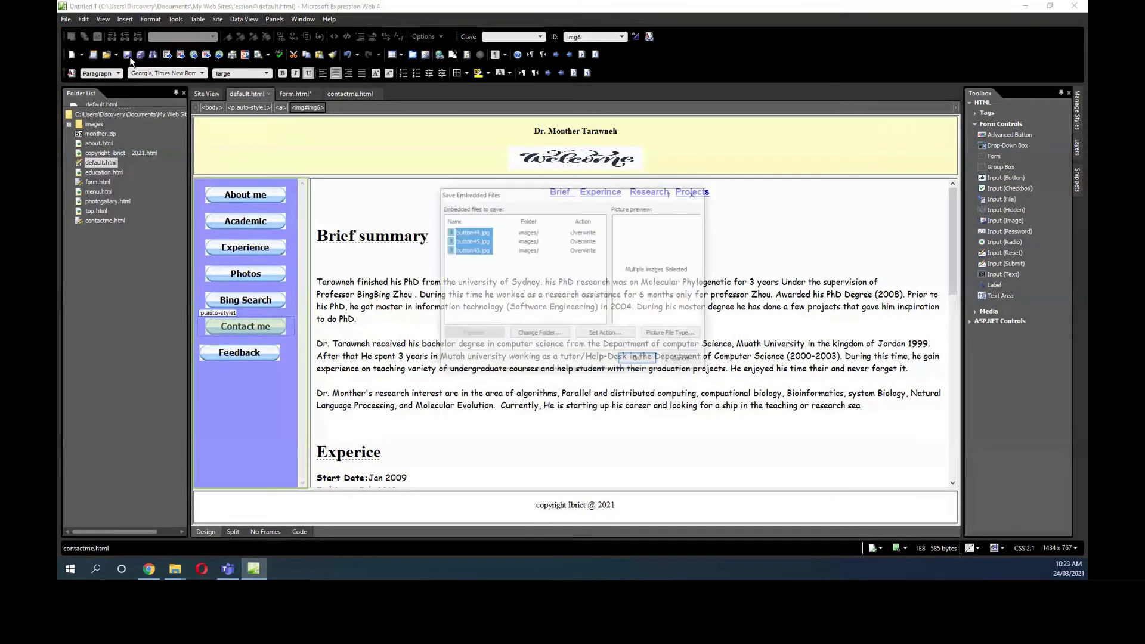
{"action": "key", "text": "Return"}
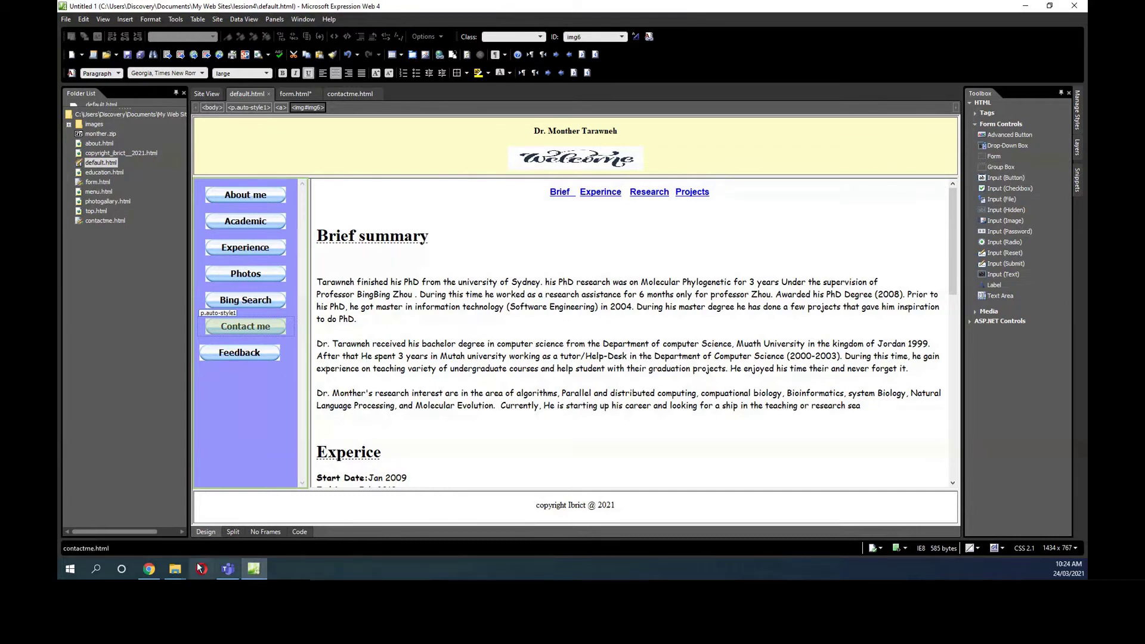
Preview the site in Chrome, load the contact form and autofill the Name and Email fields.
{"action": "left_click", "coordinate": [260, 55]}
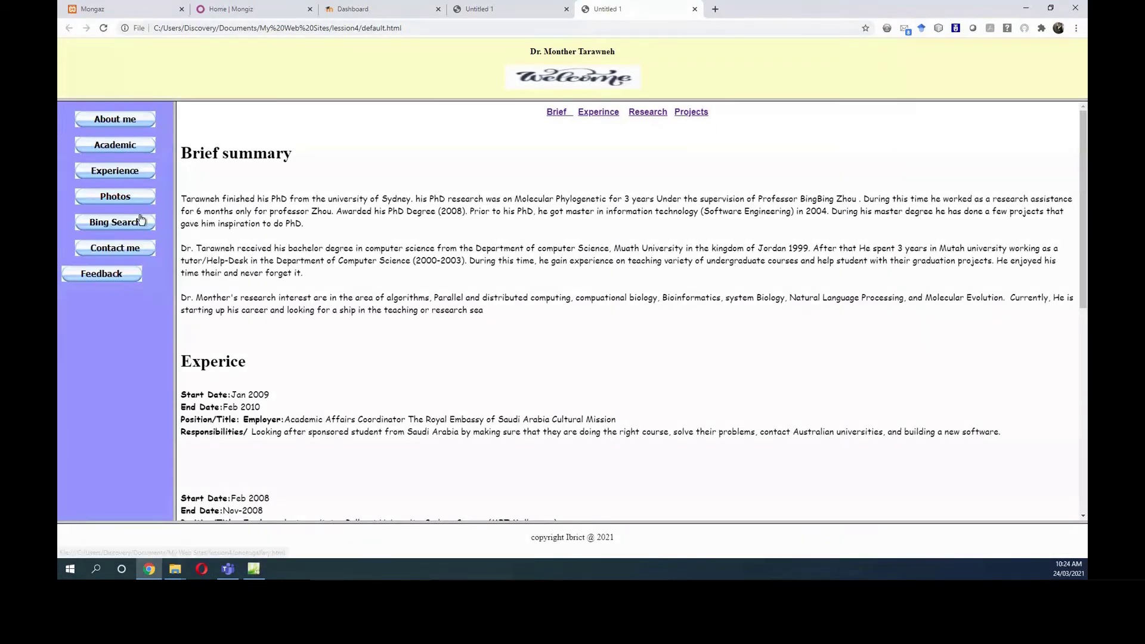
{"action": "left_click", "coordinate": [119, 249]}
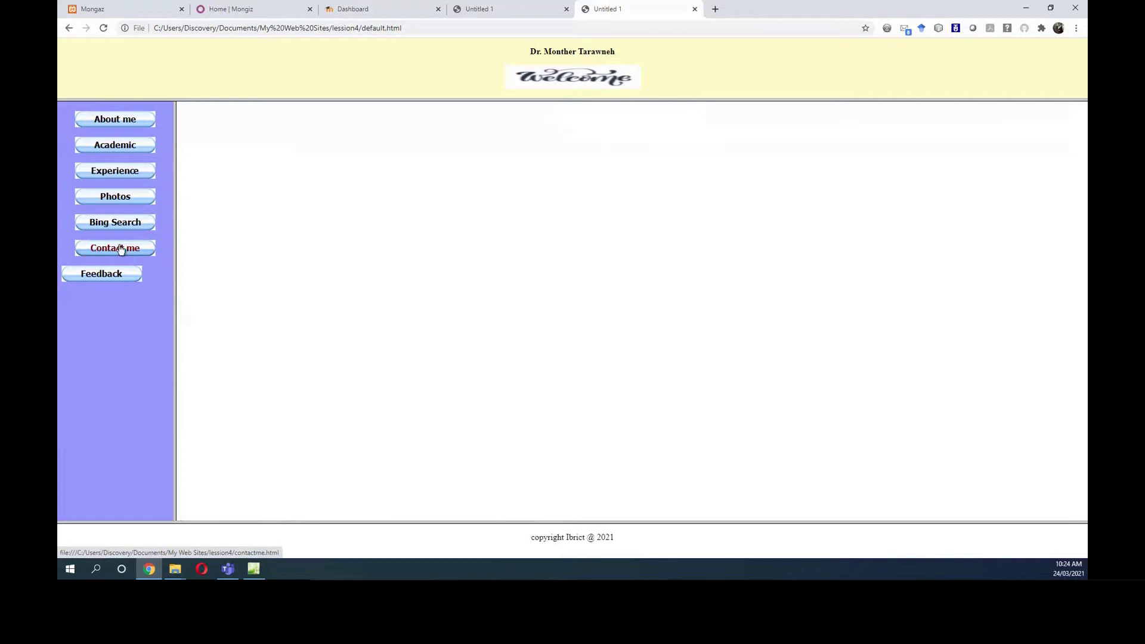
{"action": "left_click", "coordinate": [507, 161]}
{"action": "left_click", "coordinate": [527, 164]}
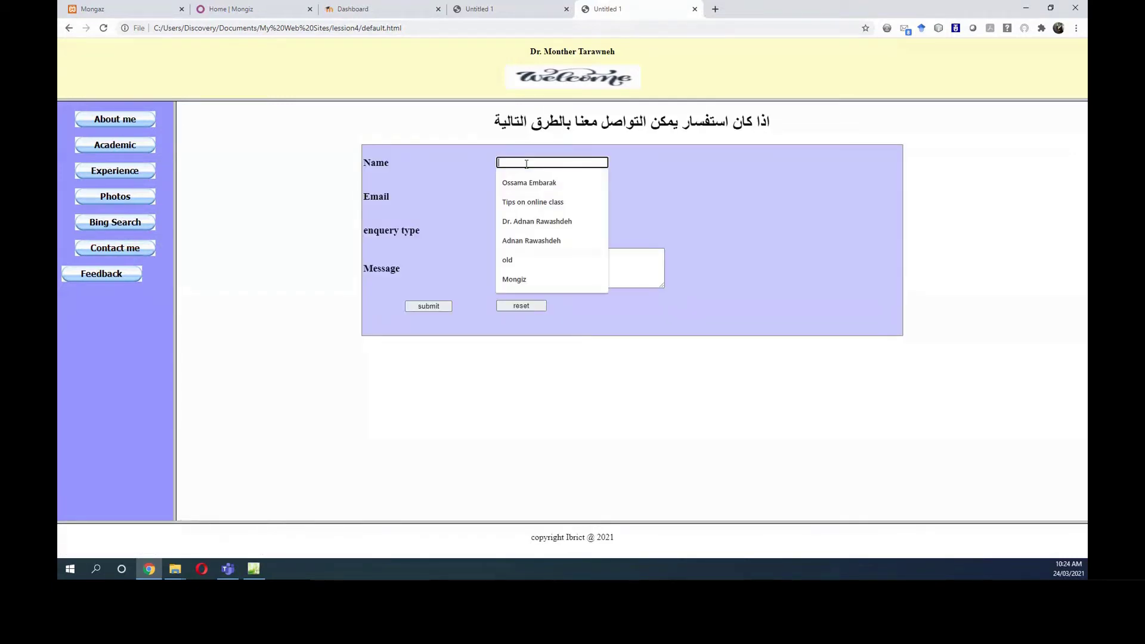
{"action": "left_click", "coordinate": [527, 182]}
{"action": "left_click", "coordinate": [537, 197]}
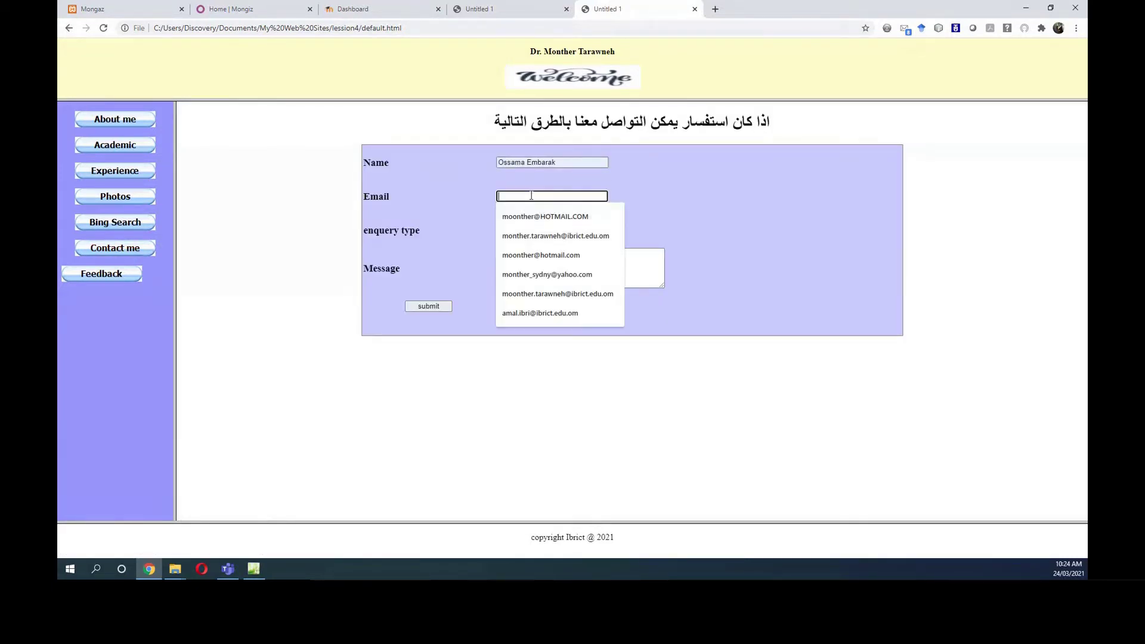
{"action": "left_click", "coordinate": [538, 218]}
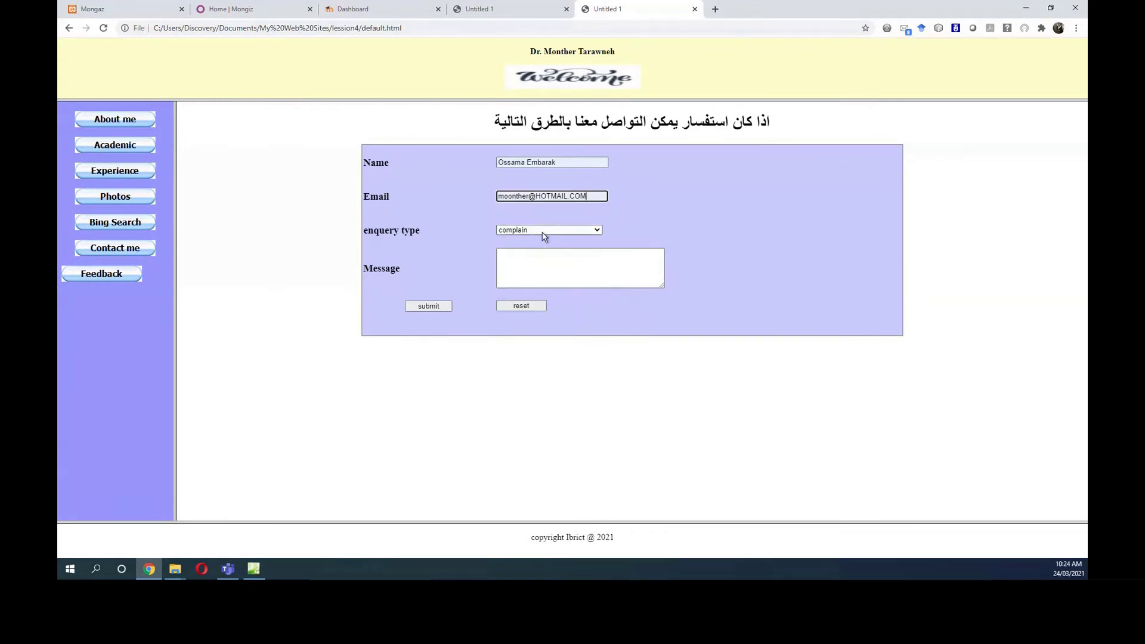
Choose message as enquiry type, enter 'xxxxxxxxxx' as the message, submit, and close the preview.
{"action": "left_click", "coordinate": [540, 230]}
{"action": "left_click", "coordinate": [536, 248]}
{"action": "left_click", "coordinate": [533, 256]}
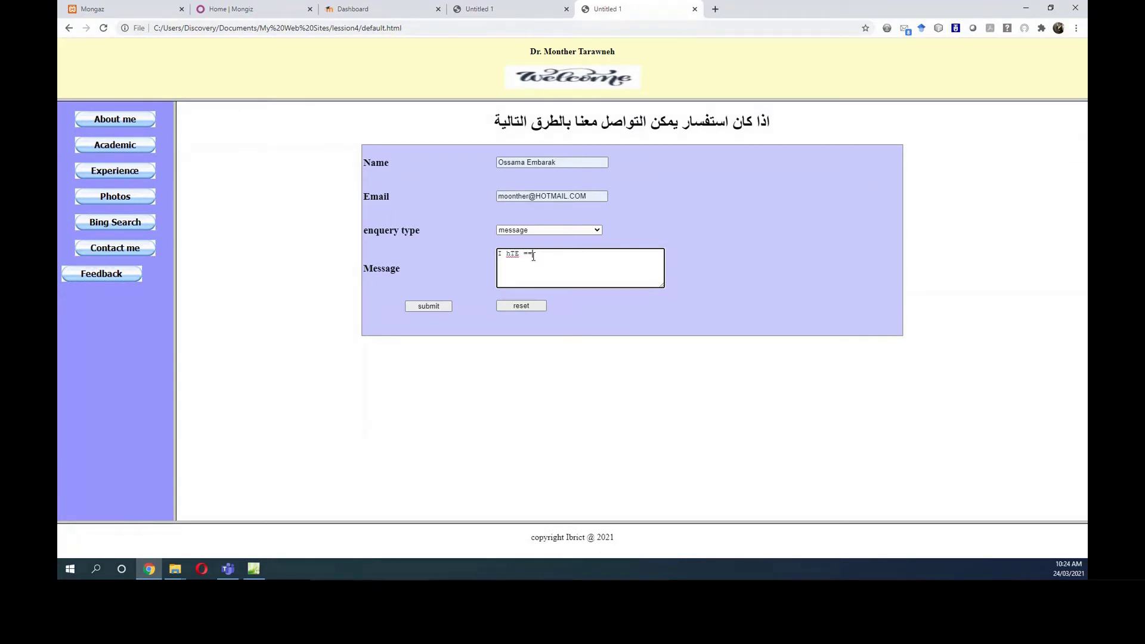
{"action": "key", "text": "BackSpace"}
{"action": "key", "text": "BackSpace"}
{"action": "key", "text": "BackSpace"}
{"action": "key", "text": "BackSpace"}
{"action": "key", "text": "BackSpace"}
{"action": "key", "text": "BackSpace"}
{"action": "type", "text": "xxxxxxxxxx"}
{"action": "left_click", "coordinate": [434, 308]}
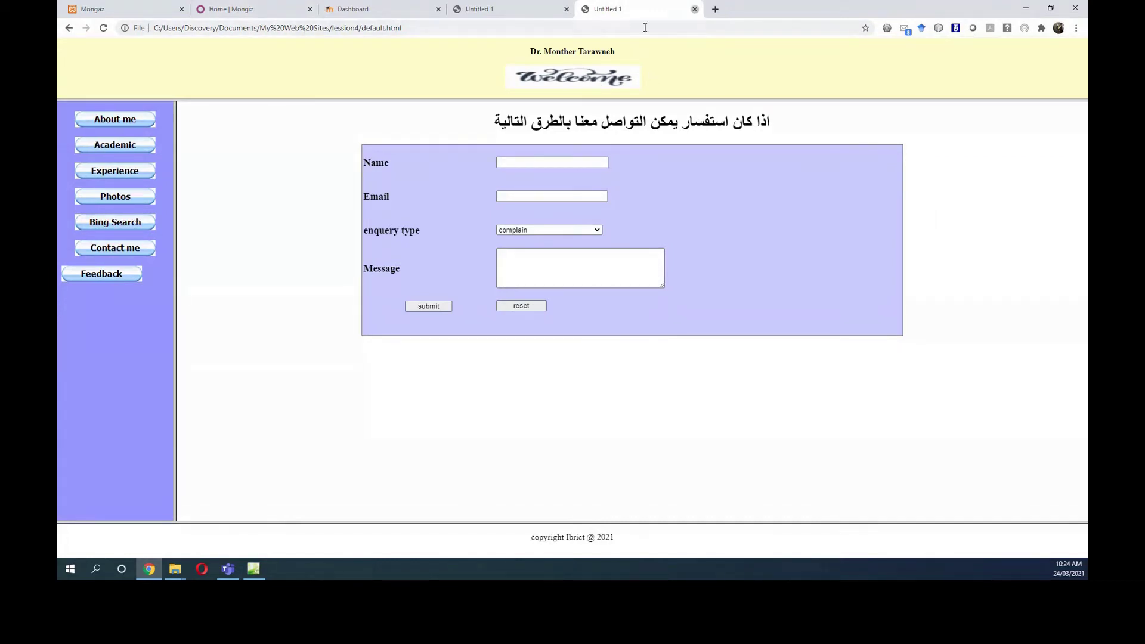
{"action": "left_click", "coordinate": [694, 9]}
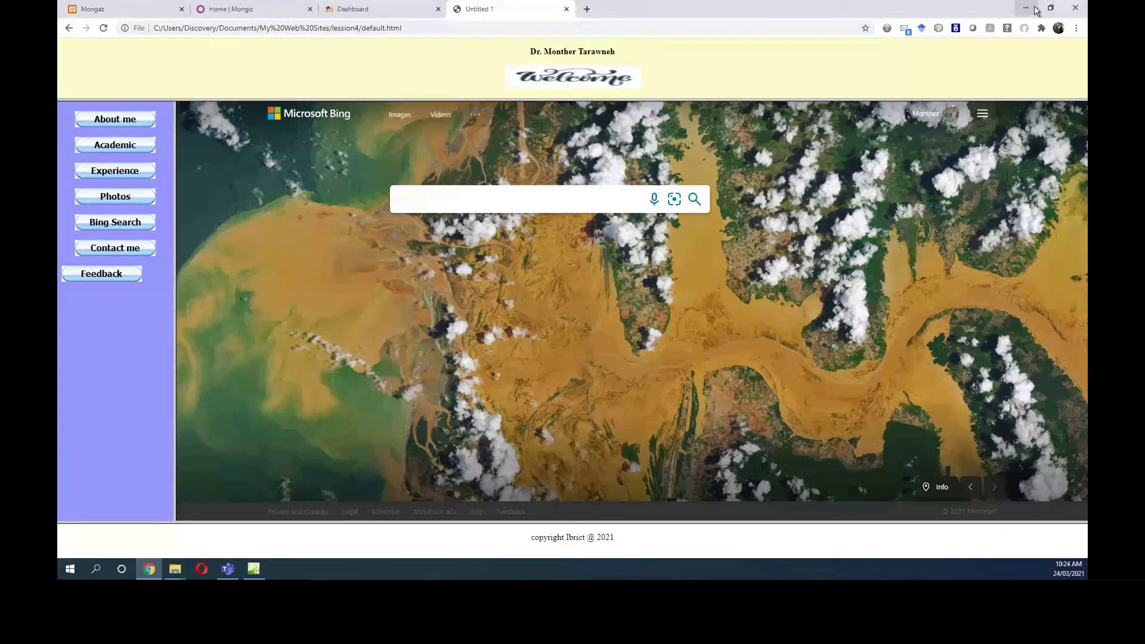
{"action": "left_click", "coordinate": [1025, 8]}
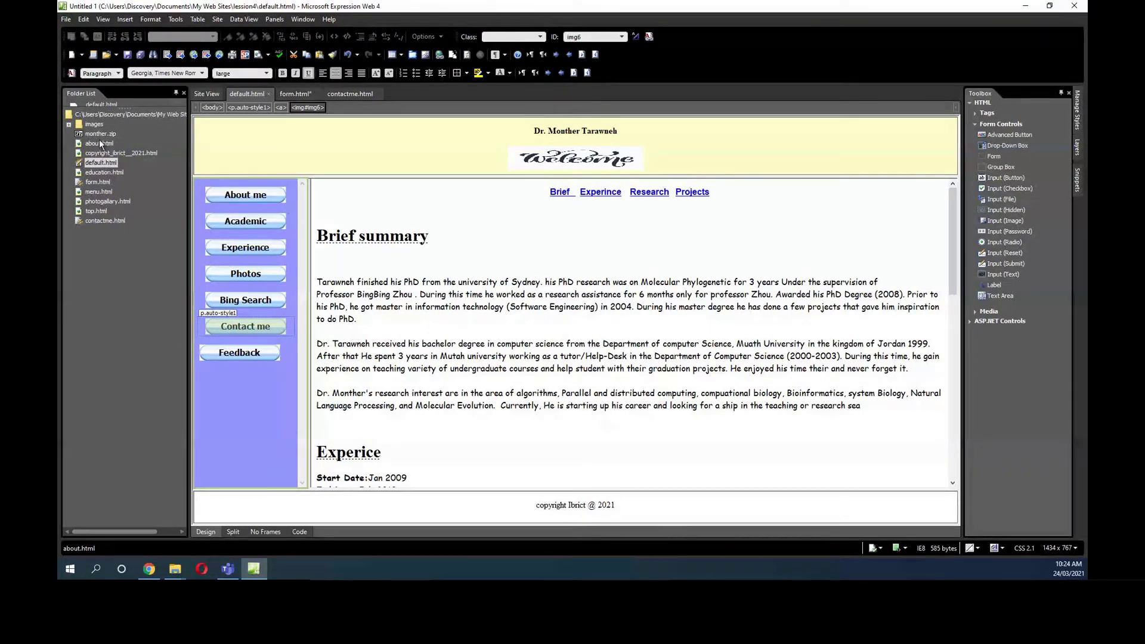
Open contactme.html and merge the narrow right-hand cells from the Name row down into one cell.
{"action": "double_click", "coordinate": [105, 221]}
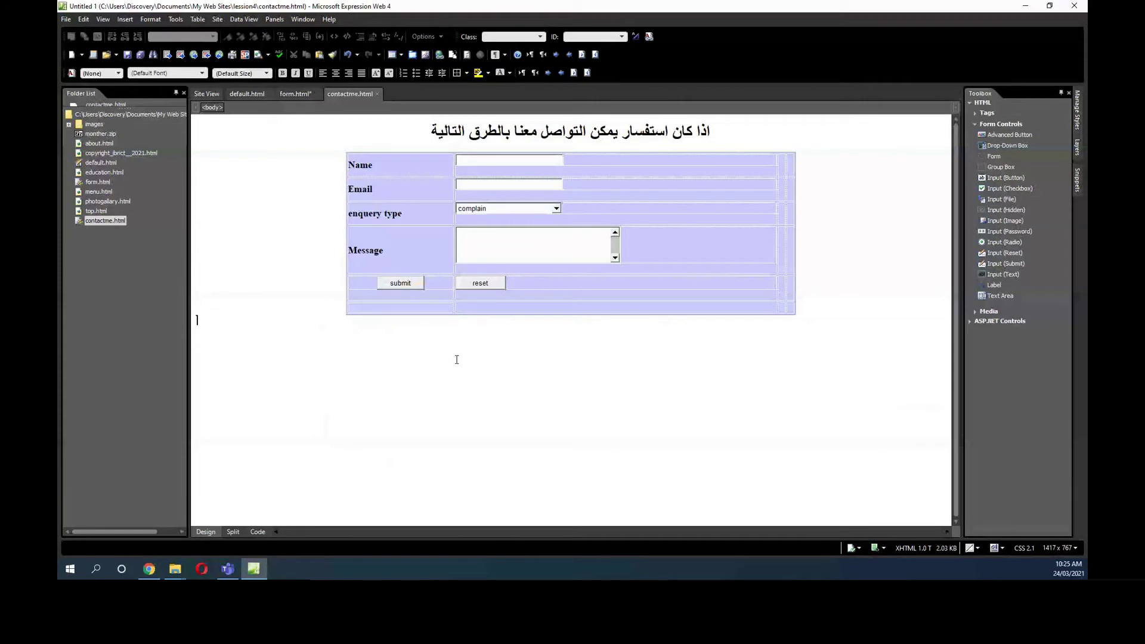
{"action": "left_click", "coordinate": [780, 171]}
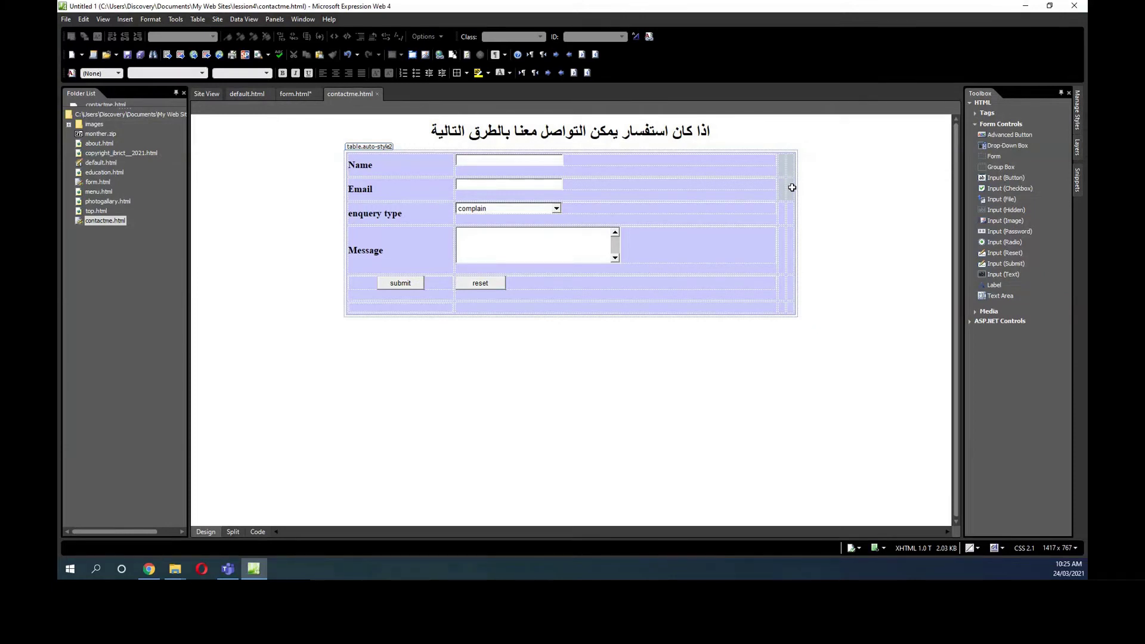
{"action": "left_click_drag", "start_coordinate": [791, 187], "coordinate": [791, 220]}
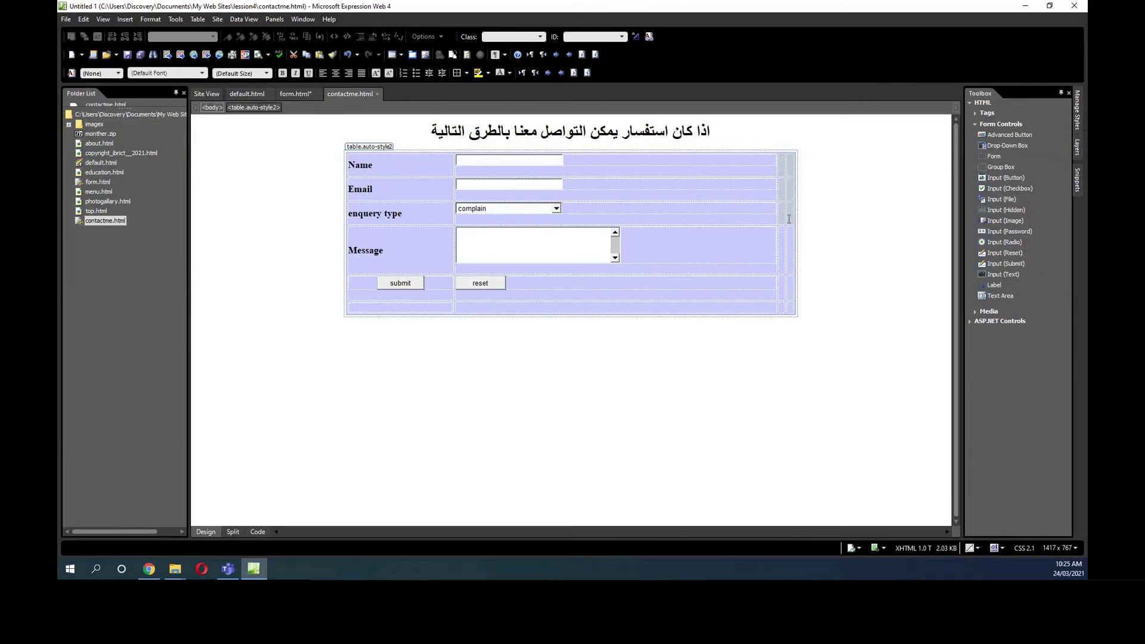
{"action": "left_click", "coordinate": [786, 216]}
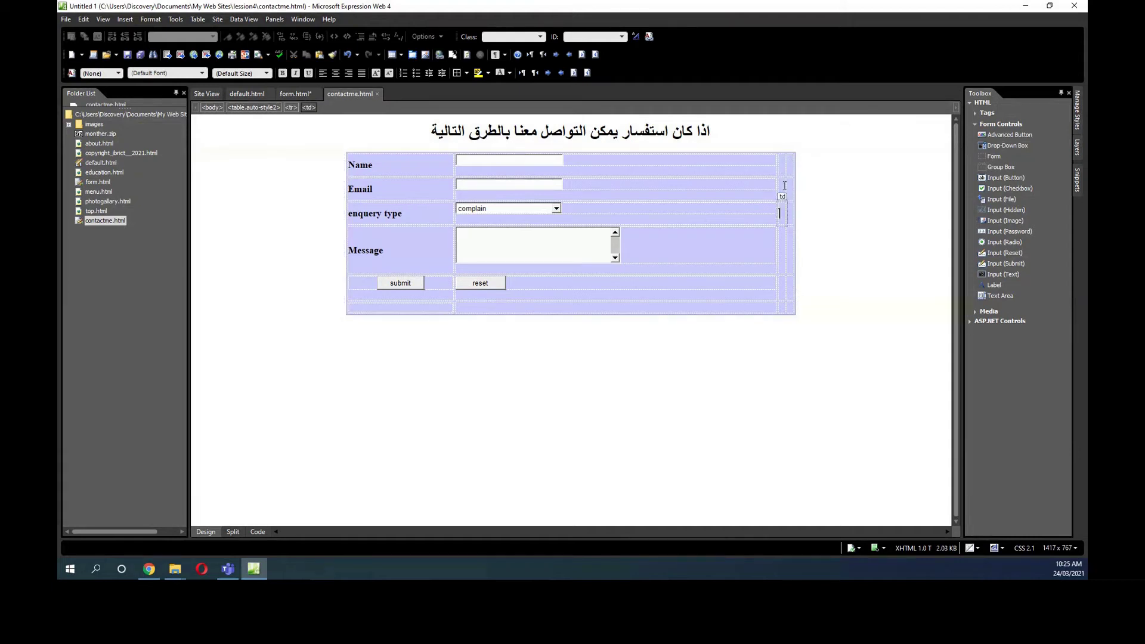
{"action": "left_click_drag", "start_coordinate": [782, 168], "coordinate": [789, 305]}
{"action": "right_click", "coordinate": [784, 262]}
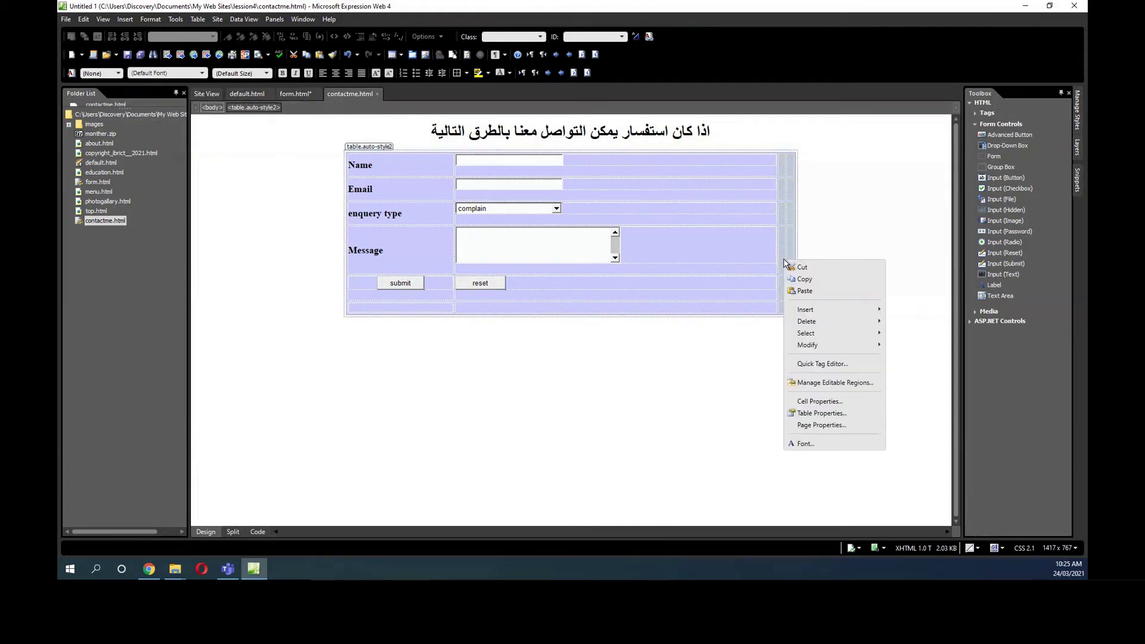
{"action": "mouse_move", "coordinate": [862, 345]}
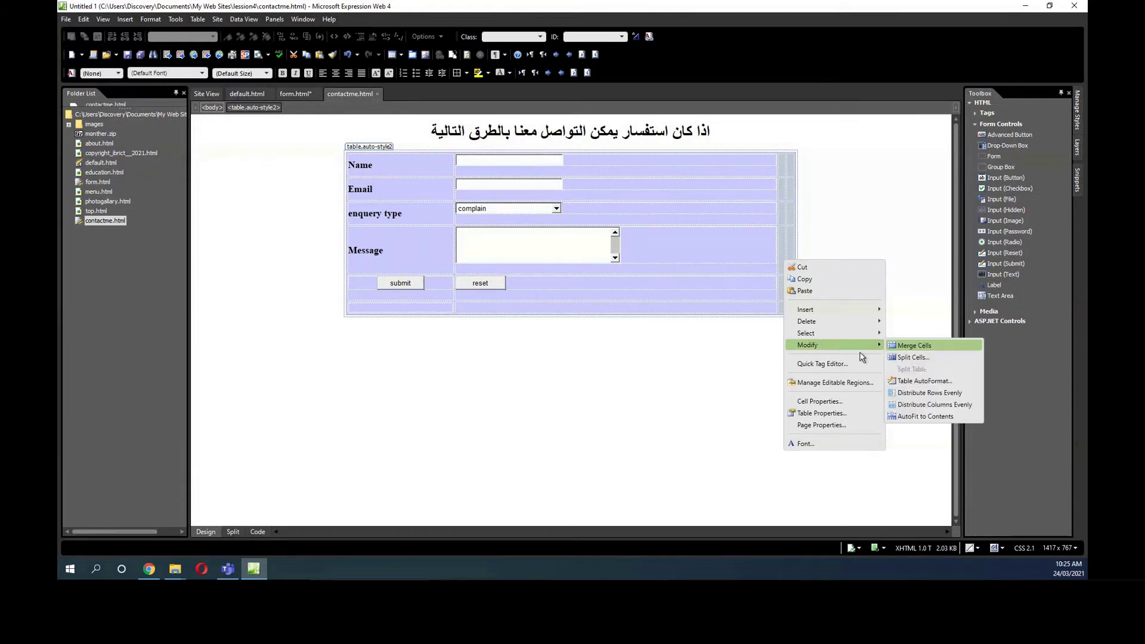
{"action": "left_click", "coordinate": [929, 344]}
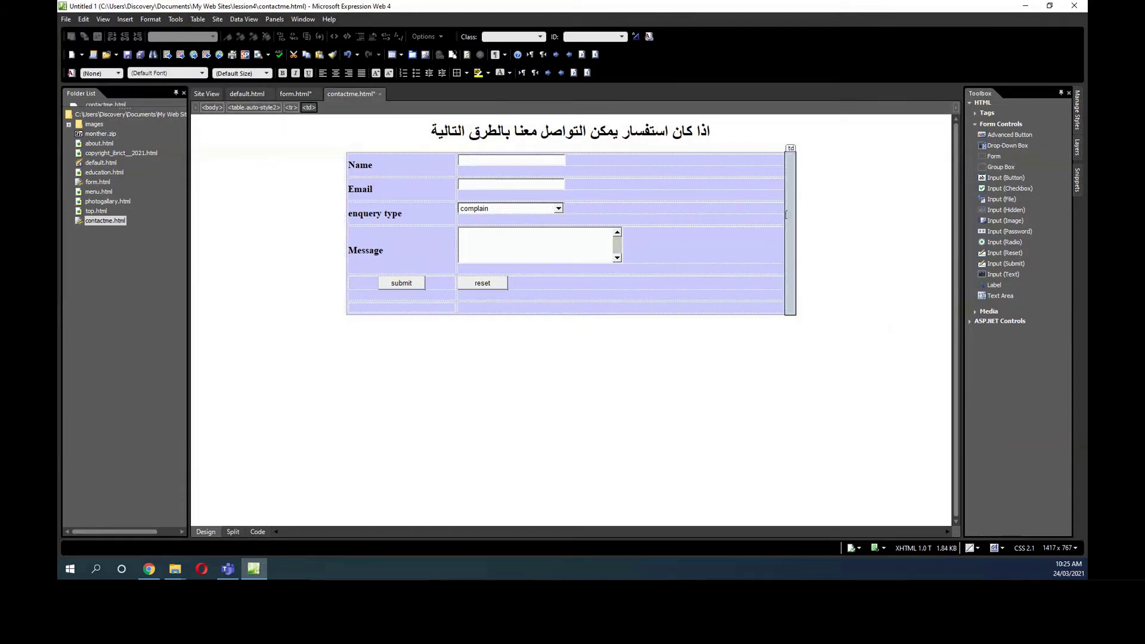
{"action": "left_click", "coordinate": [790, 213]}
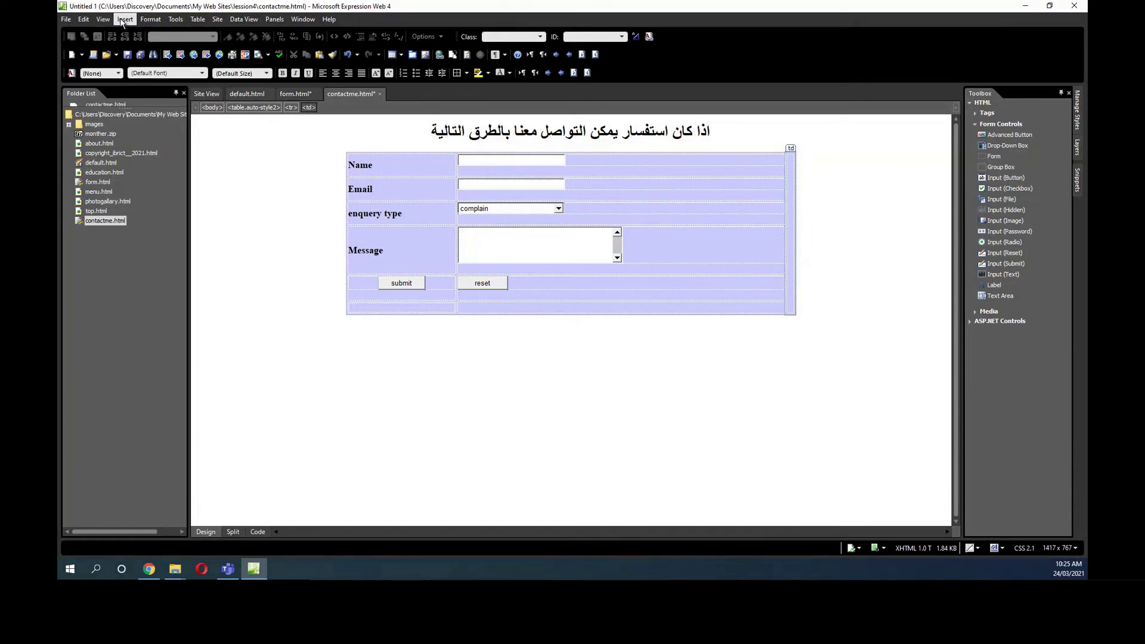
Insert the picture BC11.jpg from file into the merged right-hand cell.
{"action": "left_click", "coordinate": [123, 20]}
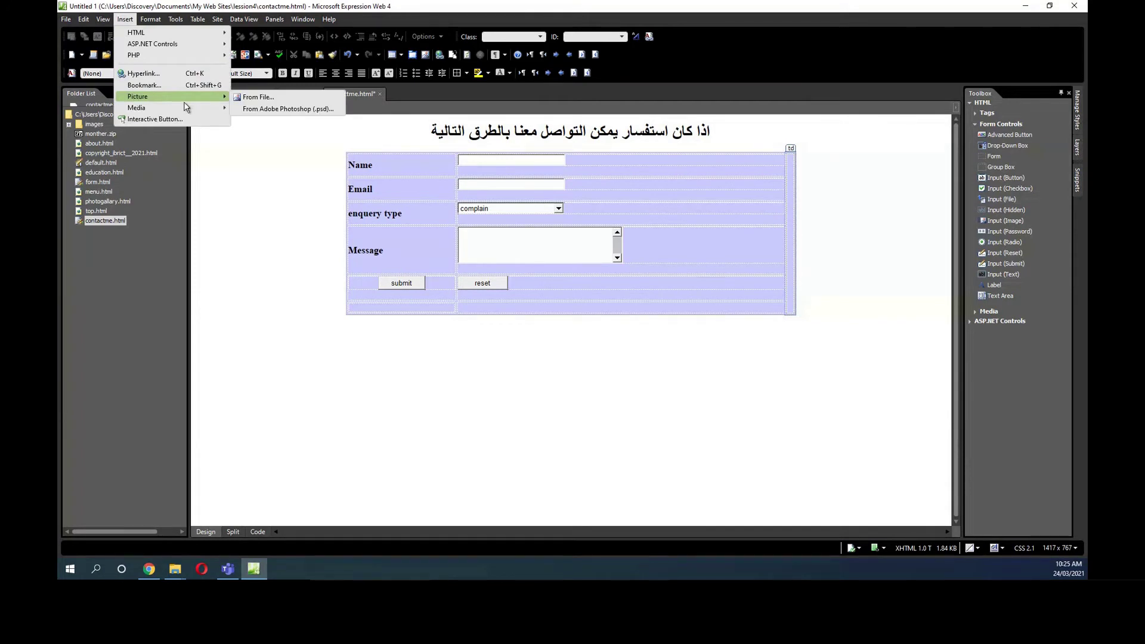
{"action": "left_click", "coordinate": [255, 97]}
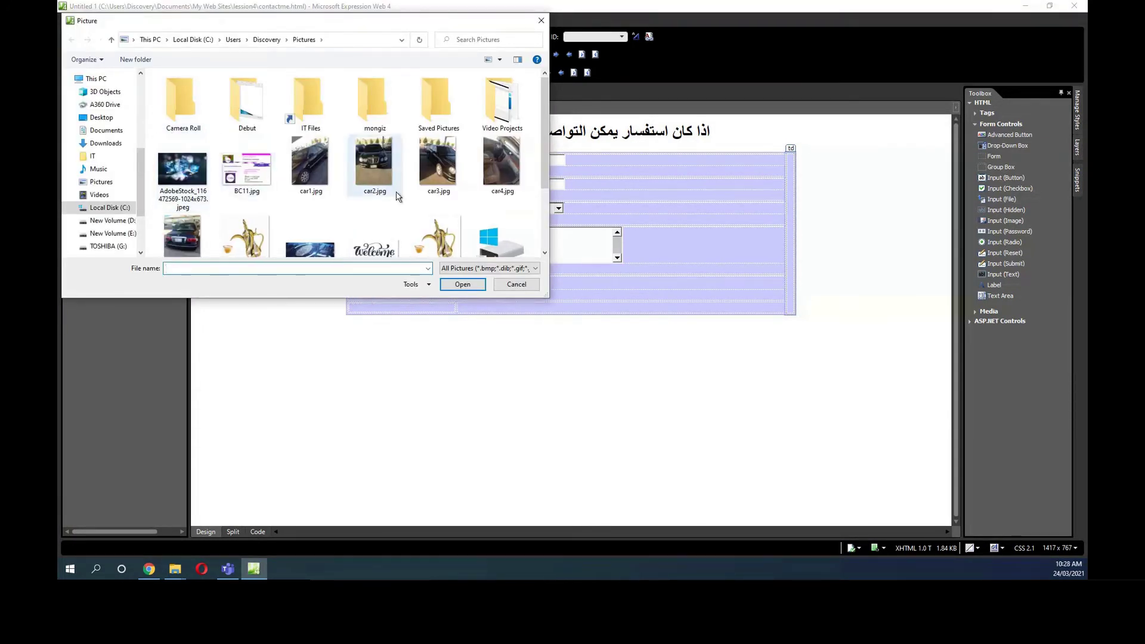
{"action": "left_click", "coordinate": [247, 169]}
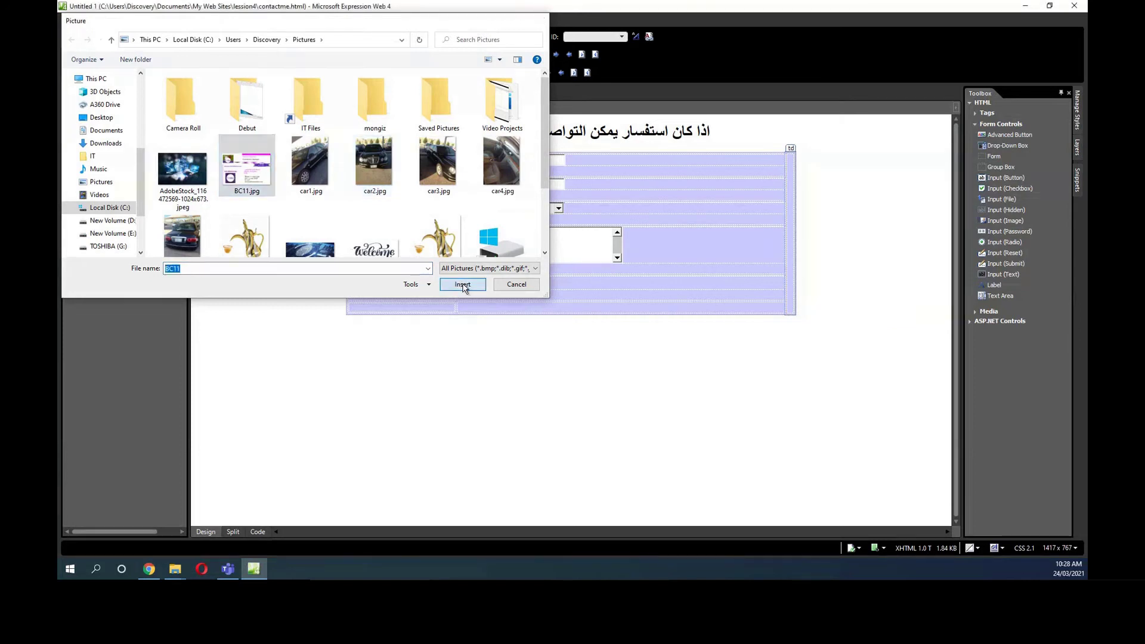
{"action": "left_click", "coordinate": [463, 285]}
{"action": "left_click", "coordinate": [599, 300]}
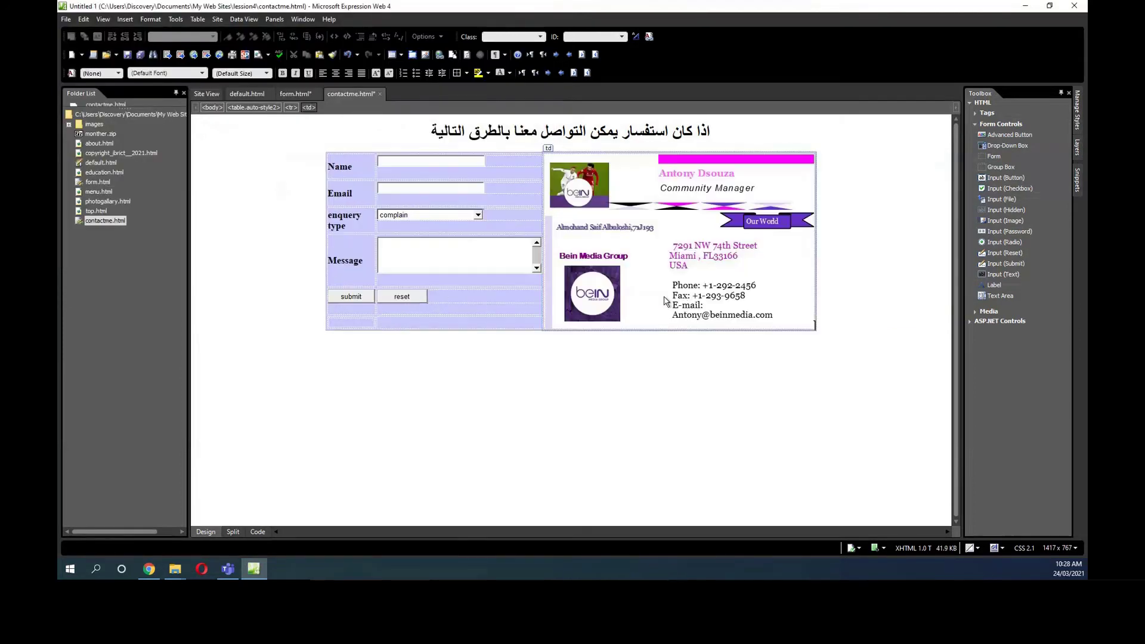
Resize the business-card image to about 328 by 178 px and select the whole table.
{"action": "left_click", "coordinate": [608, 215]}
{"action": "left_click_drag", "start_coordinate": [811, 326], "coordinate": [774, 283]}
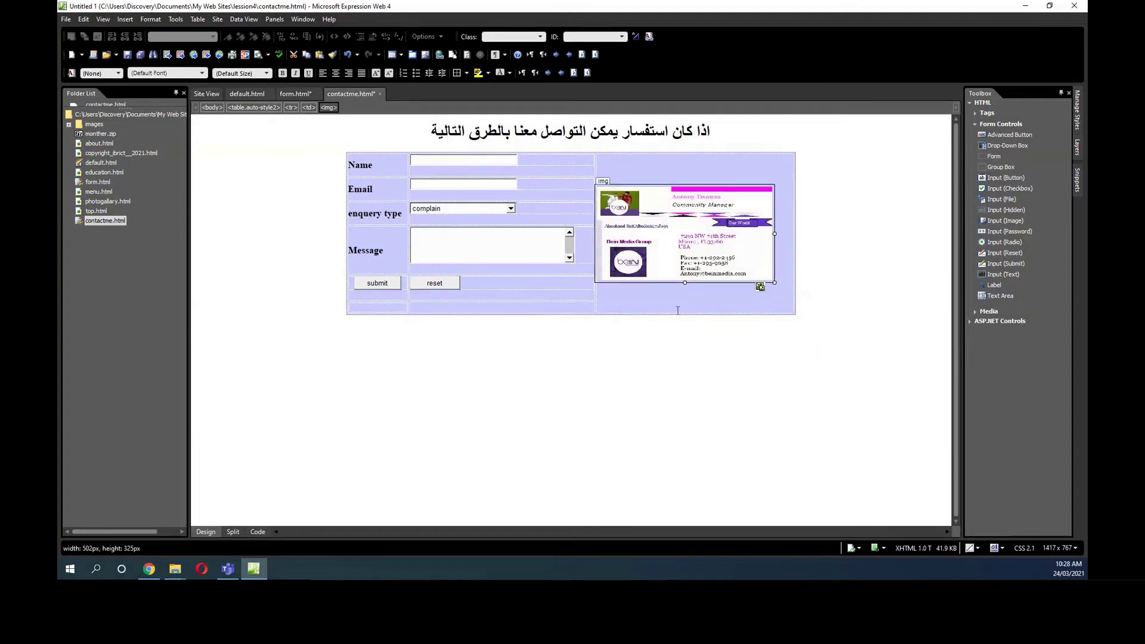
{"action": "left_click_drag", "start_coordinate": [774, 283], "coordinate": [810, 307]}
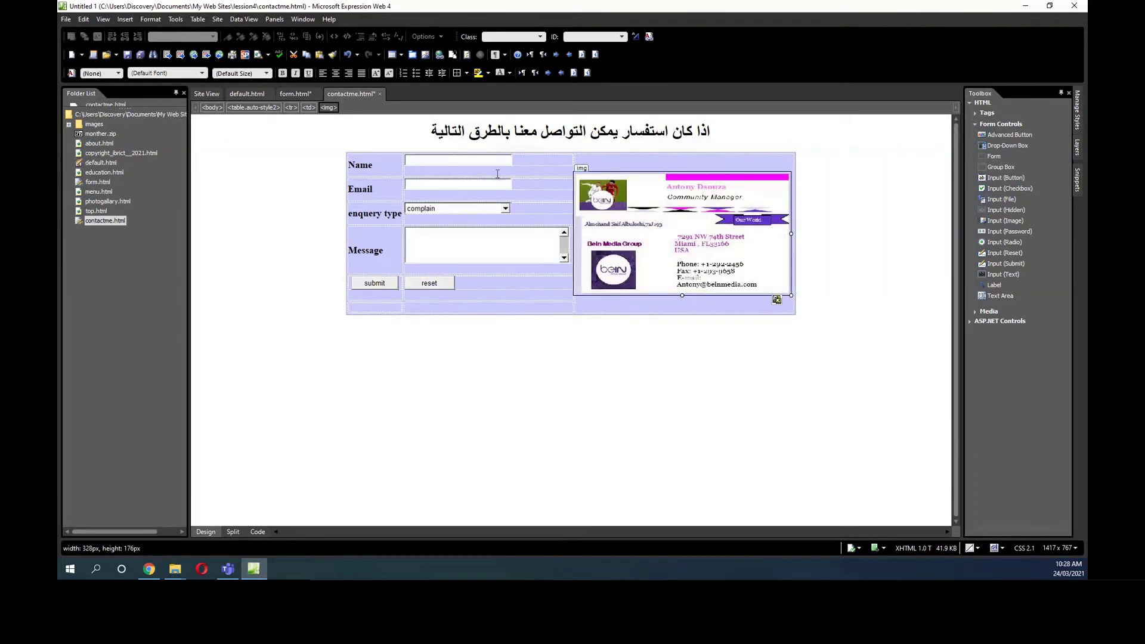
{"action": "left_click", "coordinate": [385, 190]}
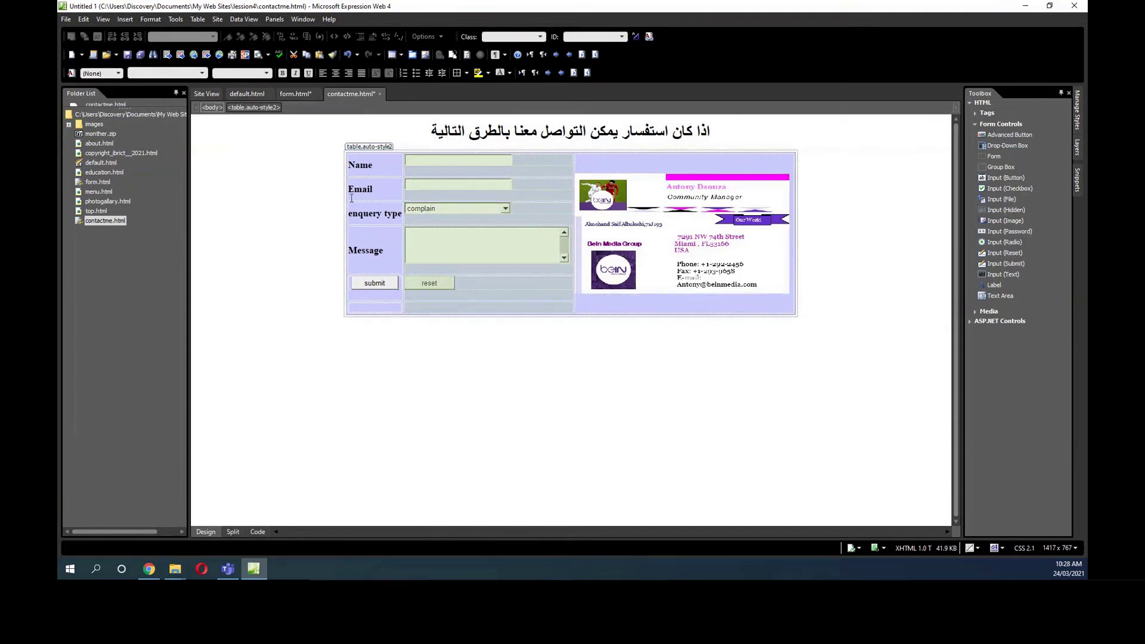
Set the contact table width to 80 percent and enlarge the business-card image to 399 by 224 px.
{"action": "left_click", "coordinate": [378, 147]}
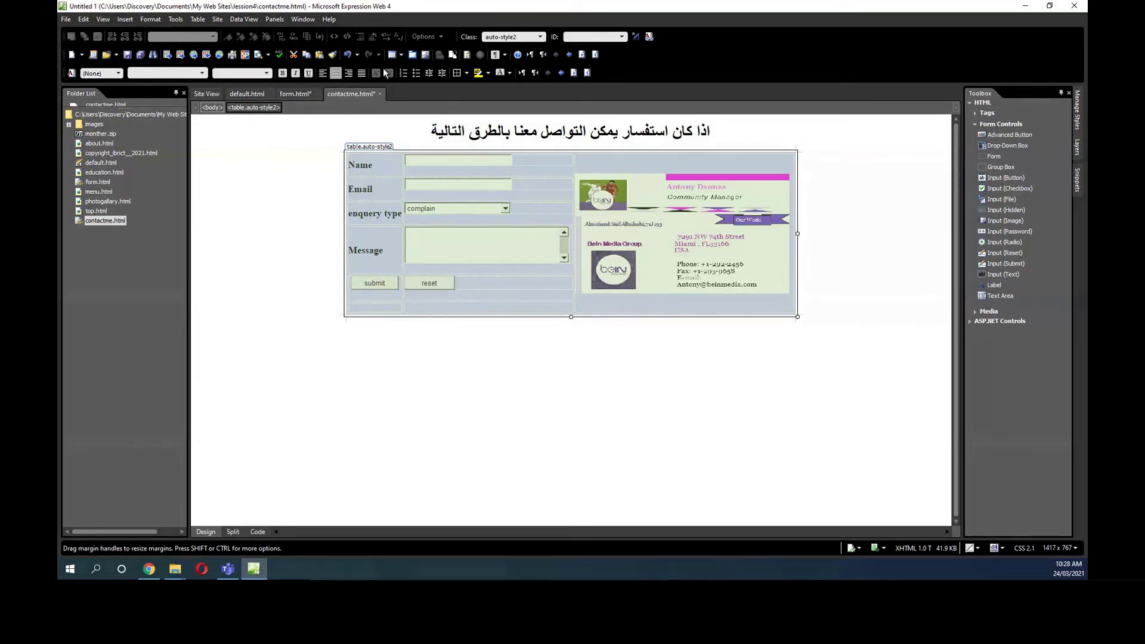
{"action": "left_click", "coordinate": [198, 19]}
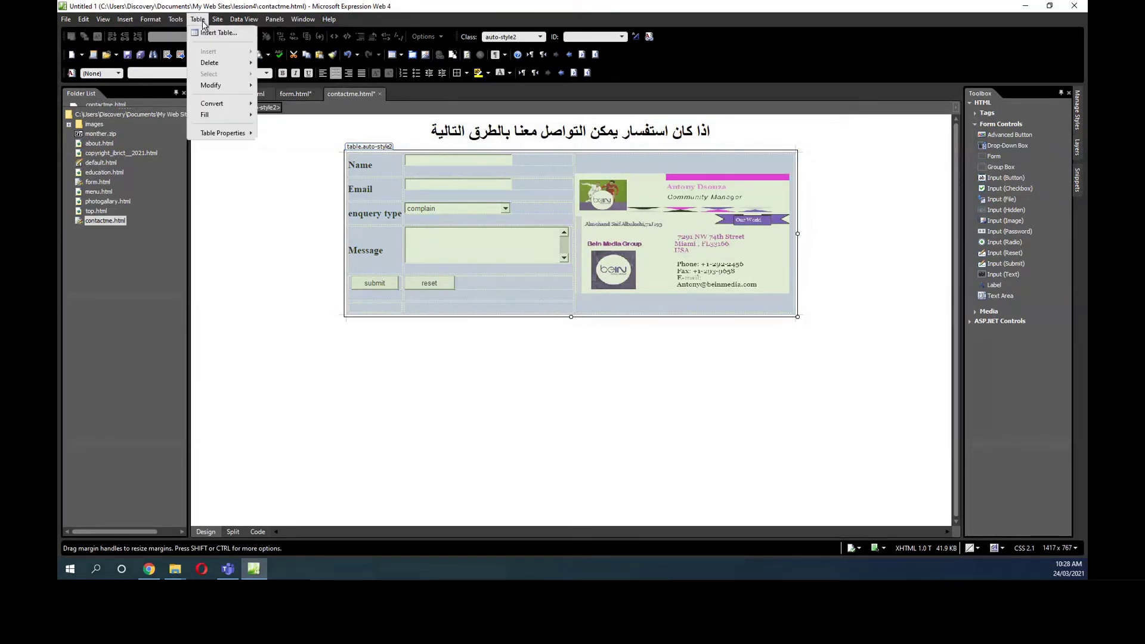
{"action": "mouse_move", "coordinate": [226, 129]}
{"action": "left_click", "coordinate": [274, 133]}
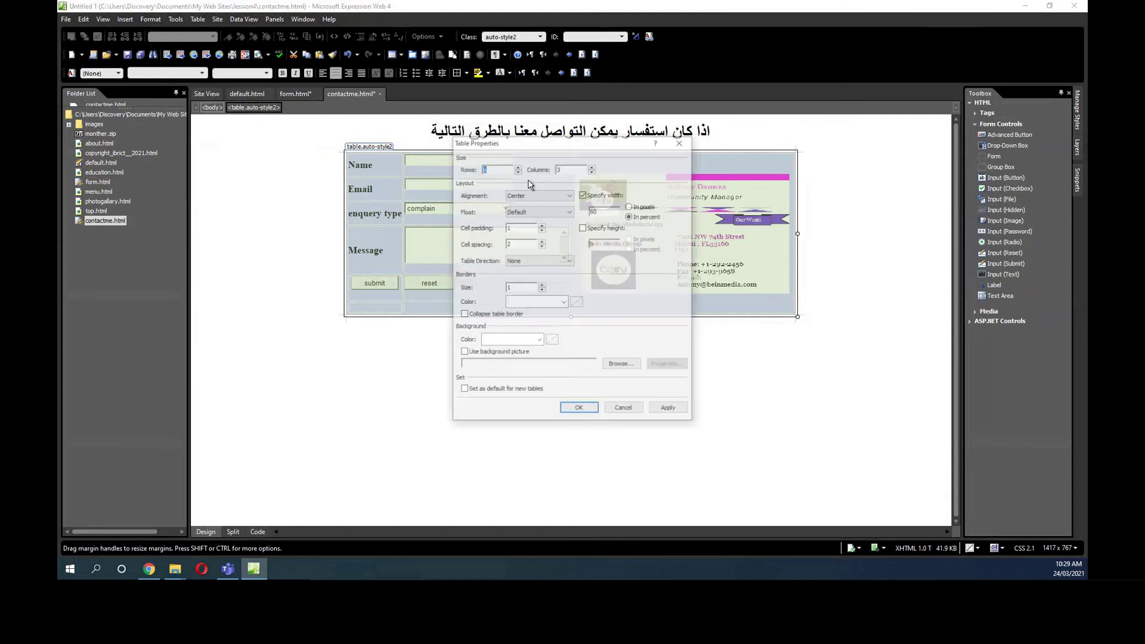
{"action": "double_click", "coordinate": [590, 211]}
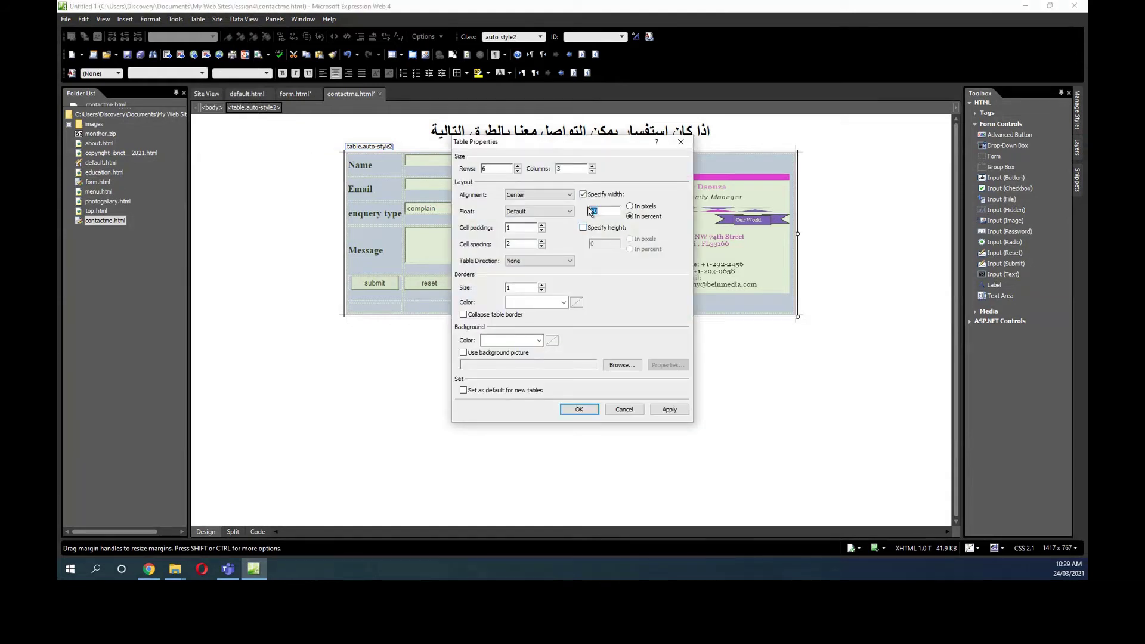
{"action": "type", "text": "80"}
{"action": "left_click", "coordinate": [578, 410]}
{"action": "left_click", "coordinate": [652, 261]}
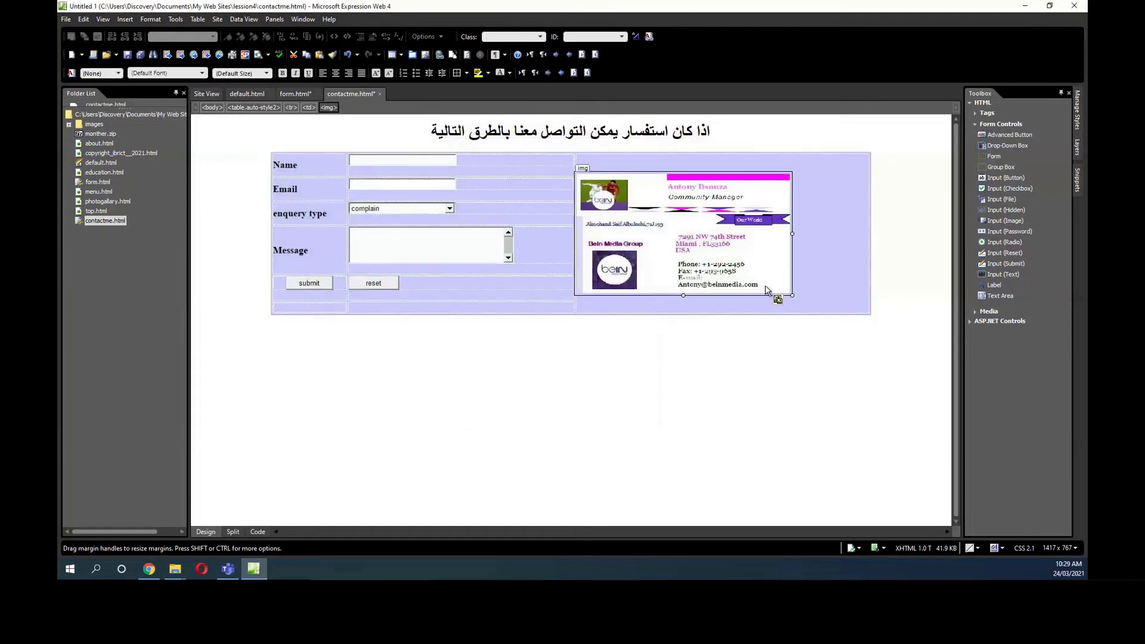
{"action": "left_click_drag", "start_coordinate": [795, 296], "coordinate": [847, 332]}
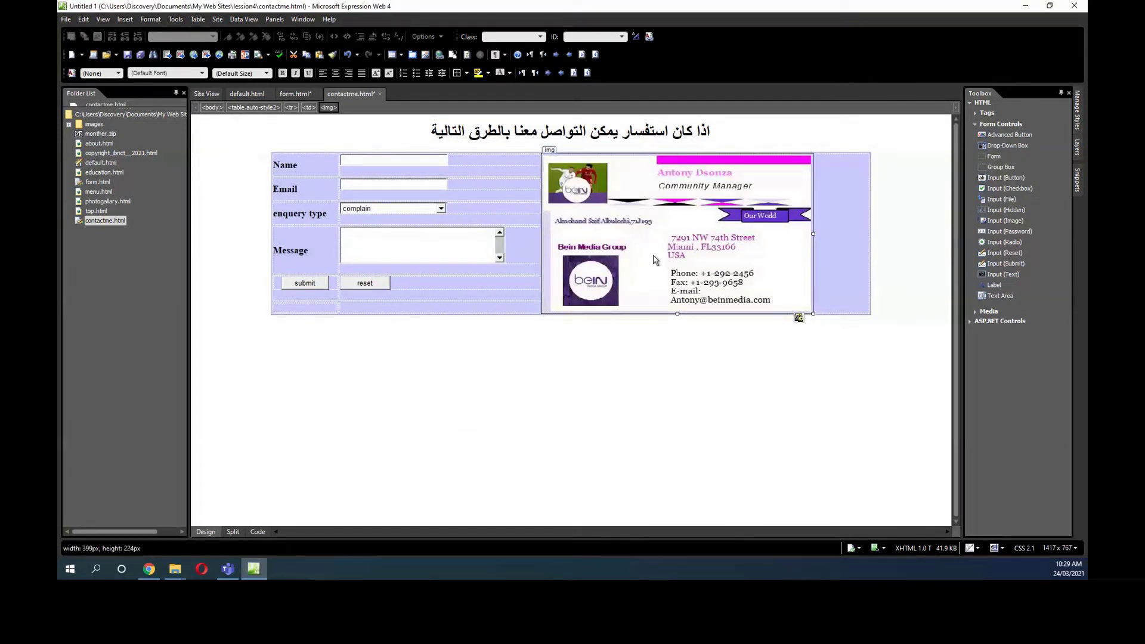
Right-align BC11.jpg, save contactme.html with its embedded image, and move BC11.jpg into the images folder.
{"action": "left_click", "coordinate": [349, 72]}
{"action": "left_click", "coordinate": [501, 439]}
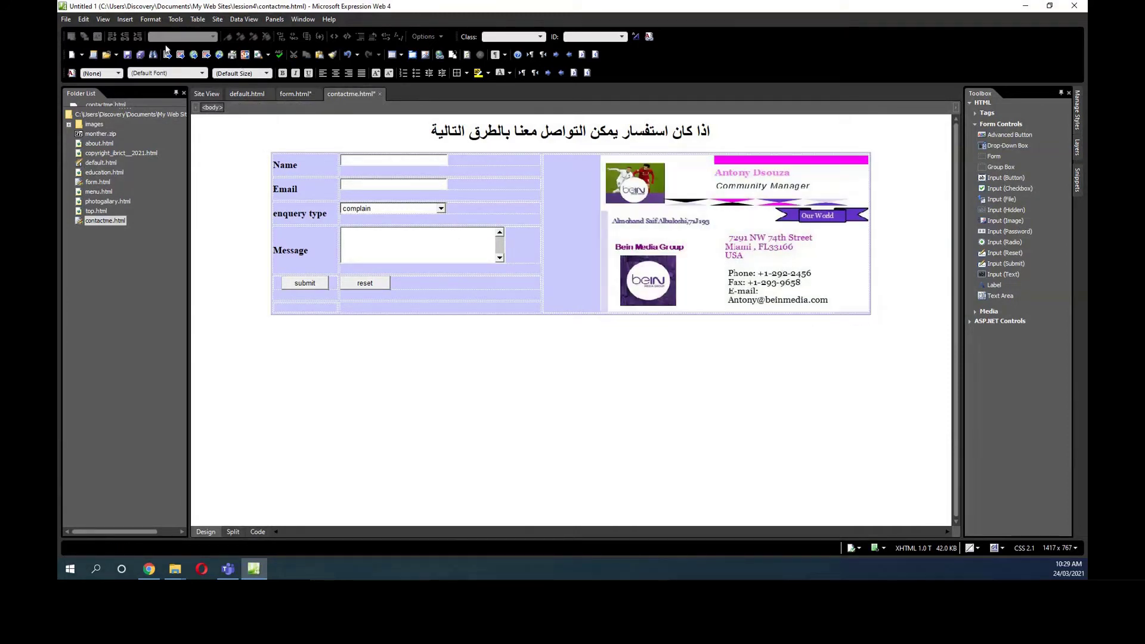
{"action": "left_click", "coordinate": [127, 54]}
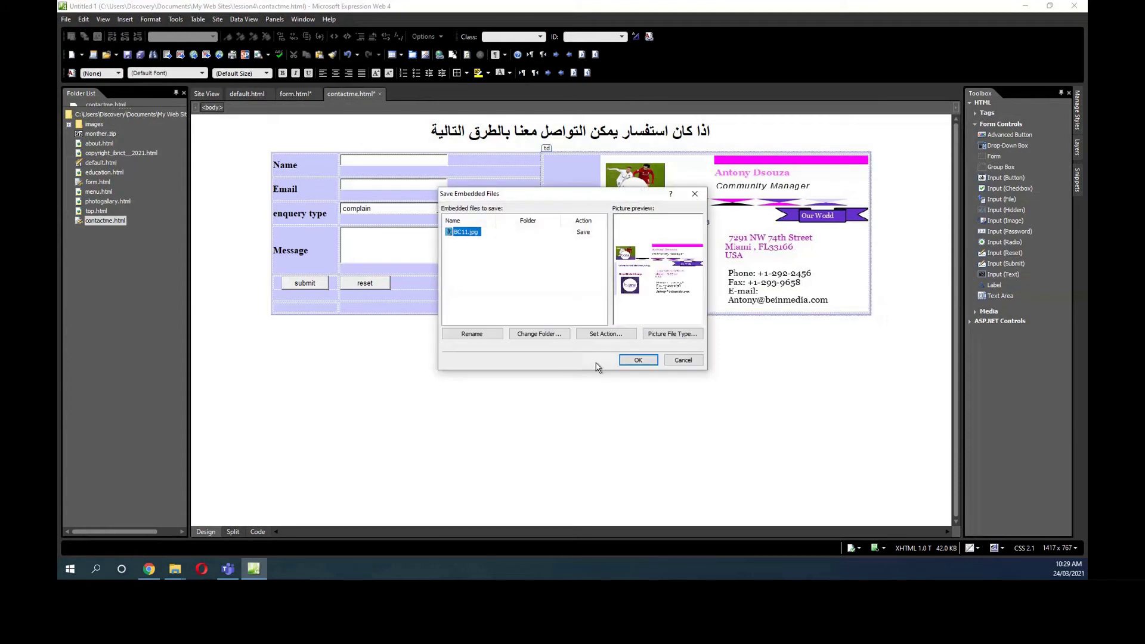
{"action": "left_click", "coordinate": [636, 359]}
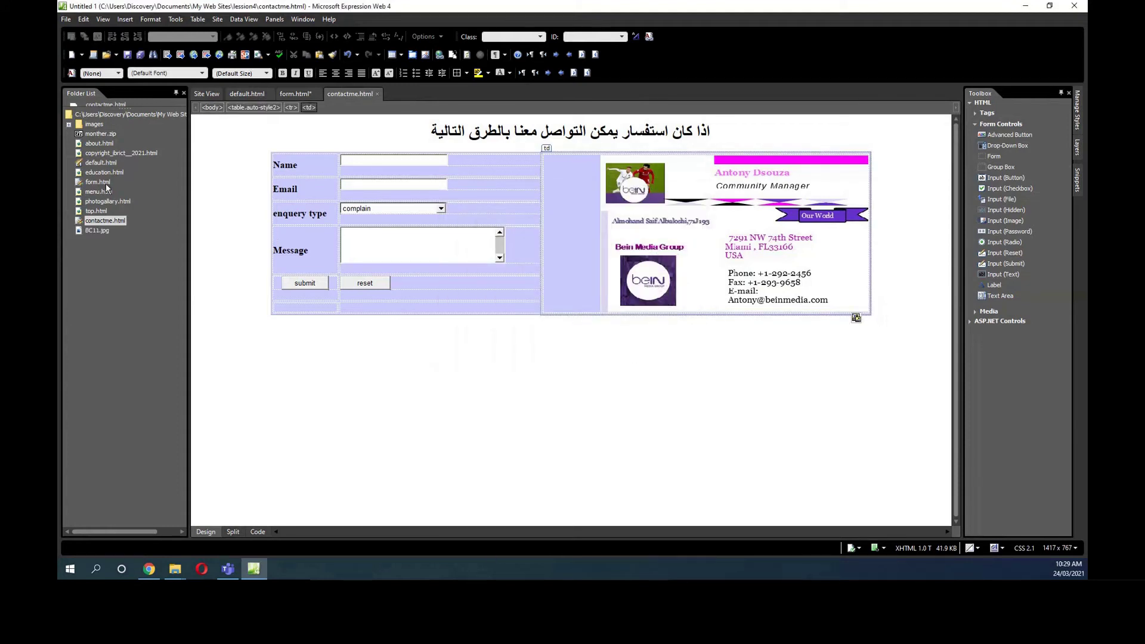
{"action": "left_click", "coordinate": [96, 232]}
{"action": "left_click_drag", "start_coordinate": [91, 171], "coordinate": [92, 126]}
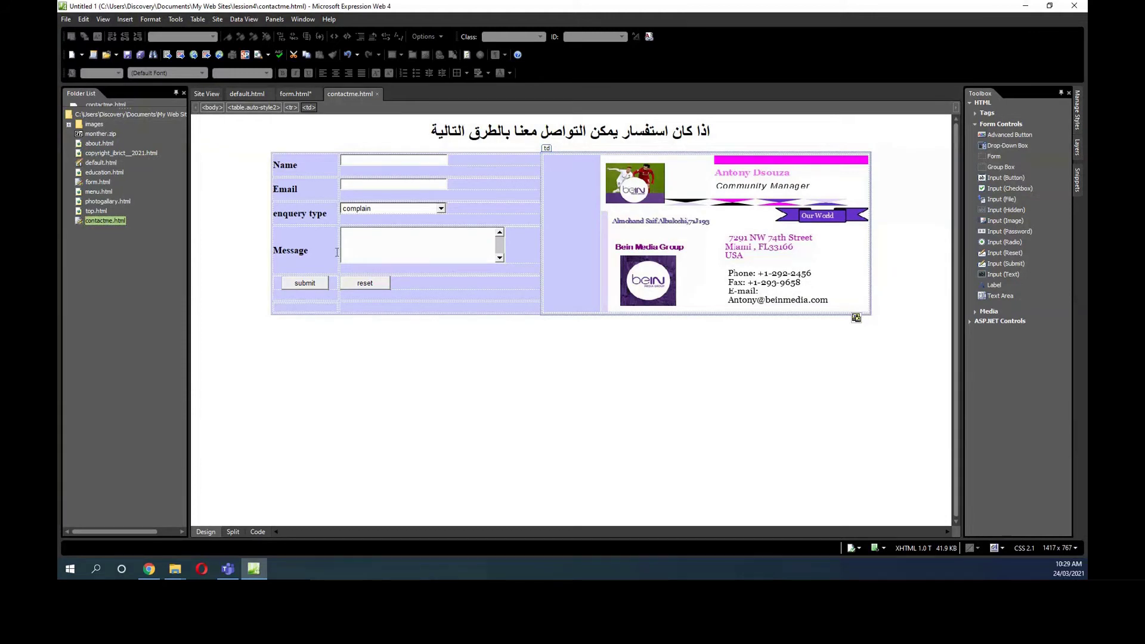
Delete monther.zip from the site files, then save contactme.html.
{"action": "left_click", "coordinate": [111, 134]}
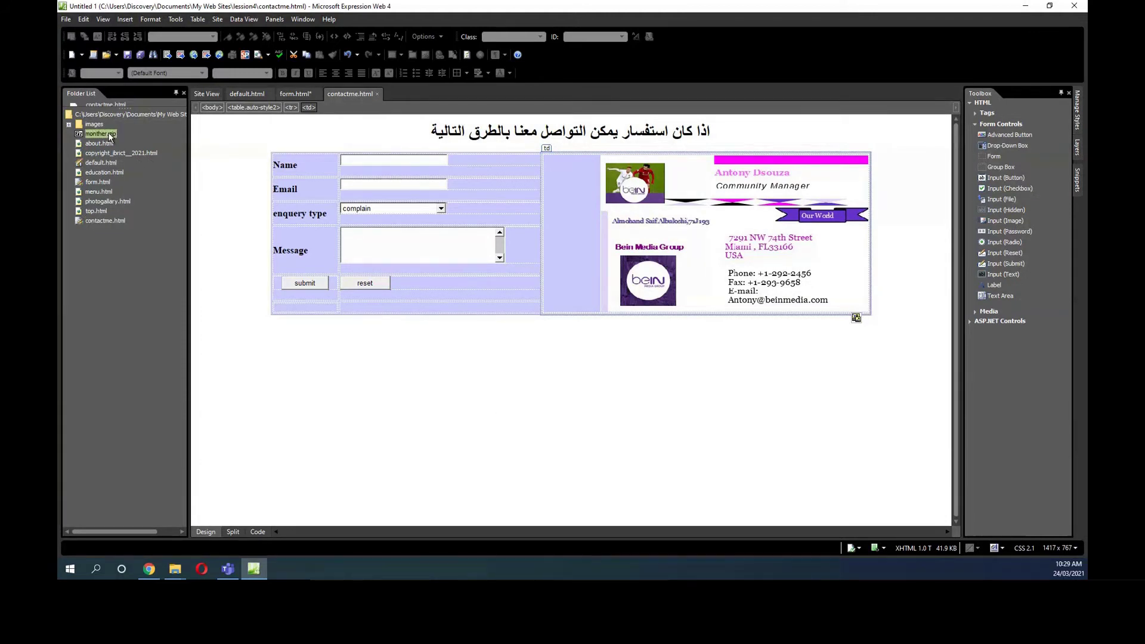
{"action": "right_click", "coordinate": [111, 135]}
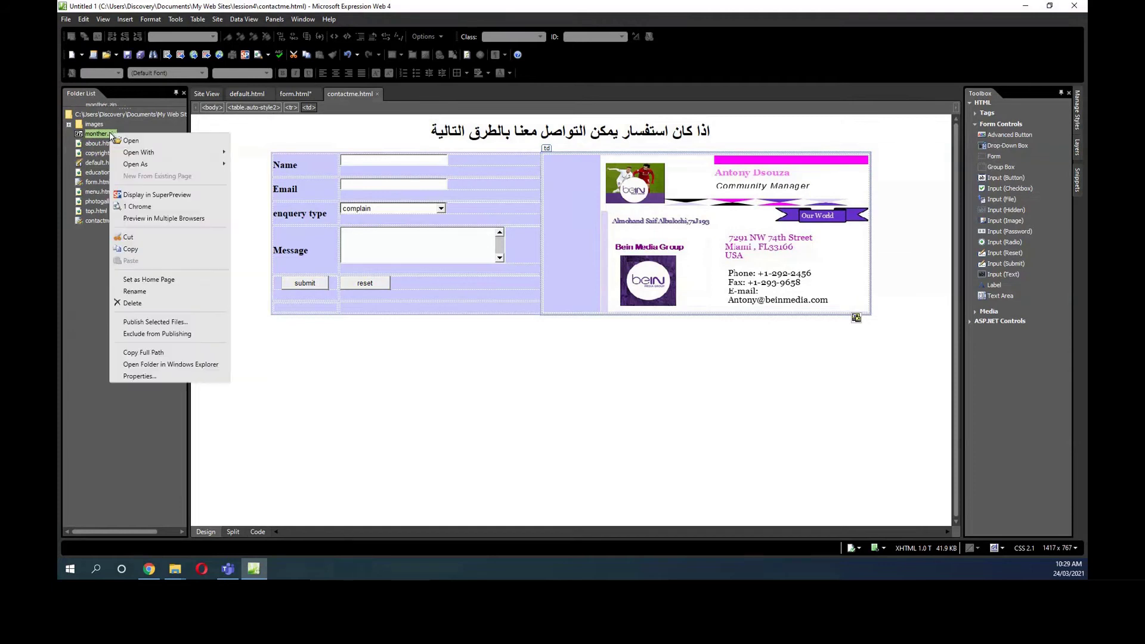
{"action": "left_click", "coordinate": [138, 303]}
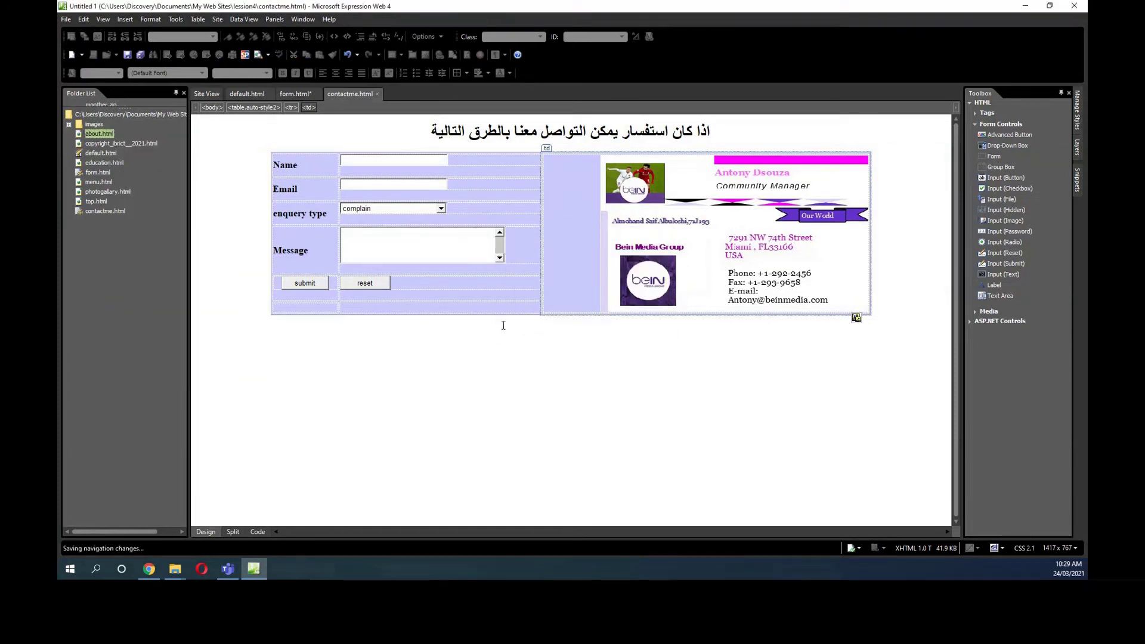
{"action": "left_click", "coordinate": [500, 321]}
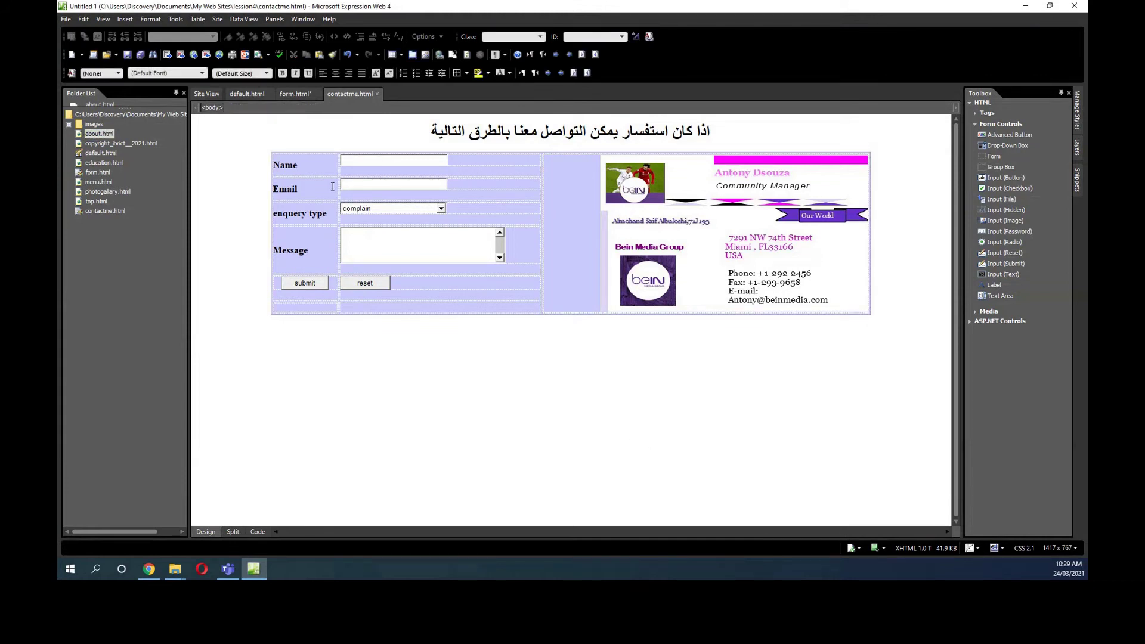
{"action": "left_click", "coordinate": [127, 54]}
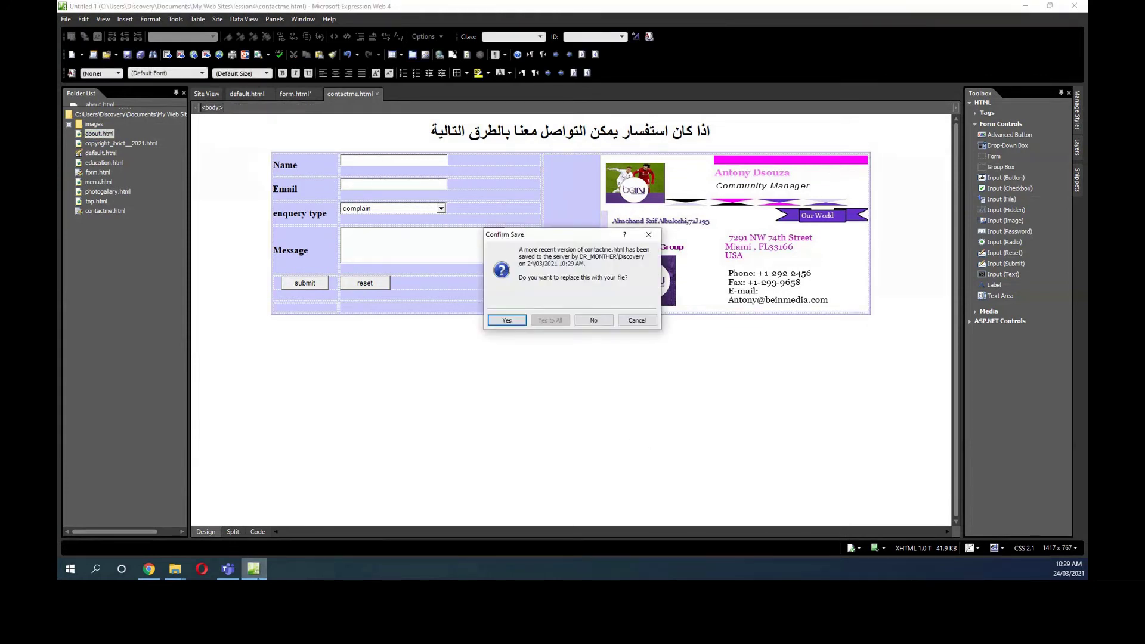
Reload the site in Chrome, open the Contact me page, and click into the Email field.
{"action": "left_click", "coordinate": [149, 570]}
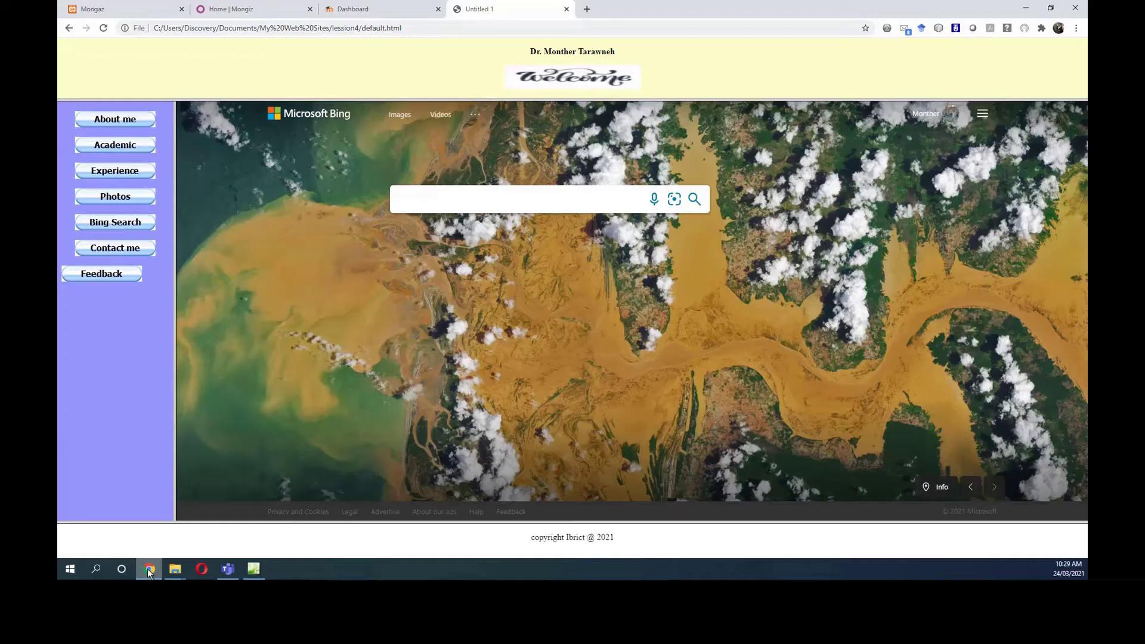
{"action": "left_click", "coordinate": [103, 28]}
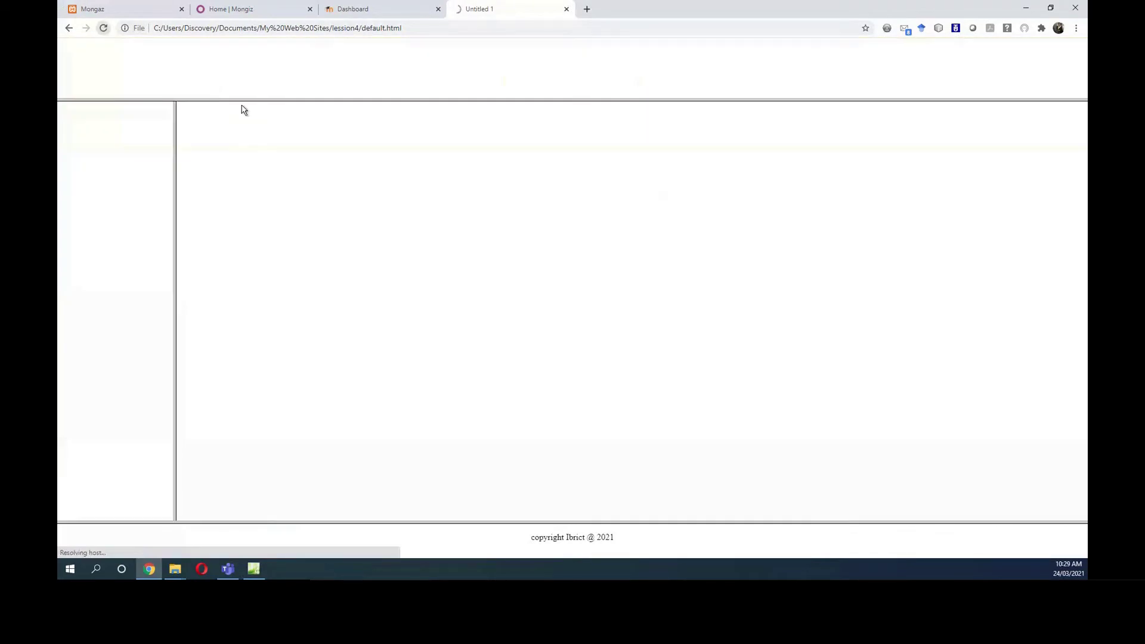
{"action": "left_click", "coordinate": [133, 248]}
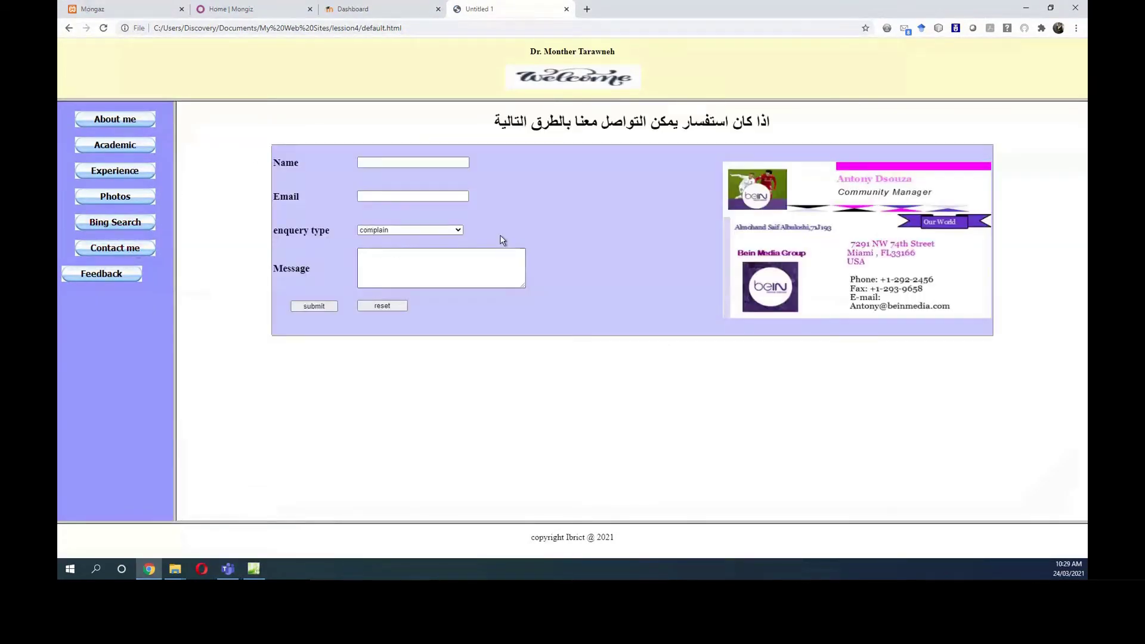
{"action": "left_click", "coordinate": [438, 194]}
In the bottom table cell, type 'email me on:' followed by the contact e-mail address, then select the address.
{"action": "left_click", "coordinate": [256, 568]}
{"action": "left_click", "coordinate": [590, 321]}
{"action": "left_click", "coordinate": [349, 308]}
{"action": "type", "text": "يثسه"}
{"action": "key", "text": "BackSpace"}
{"action": "key", "text": "BackSpace"}
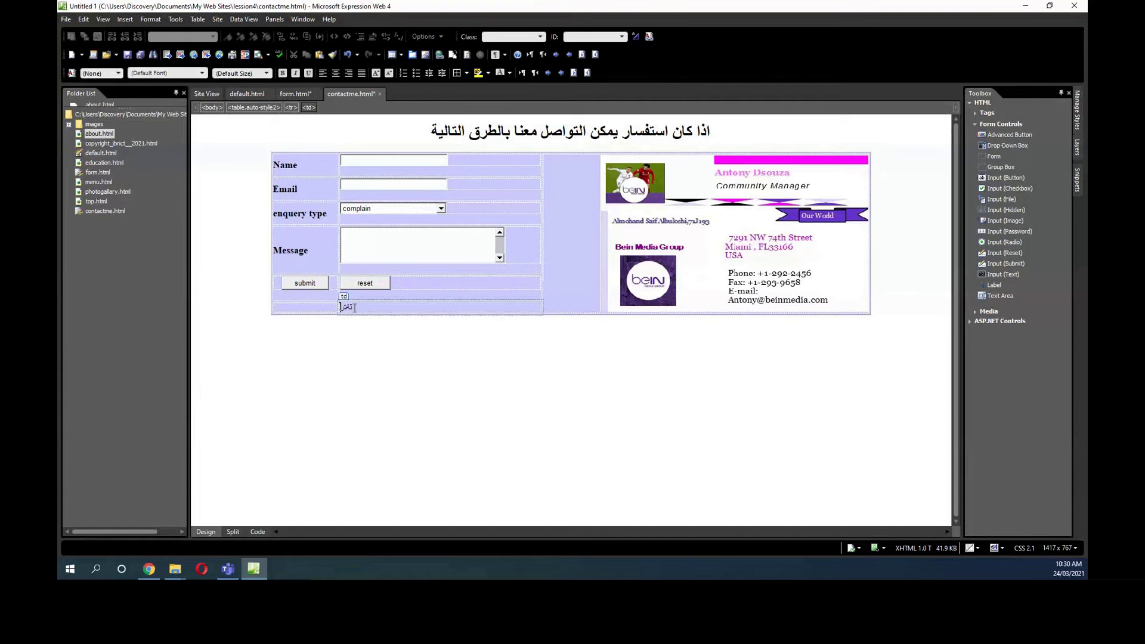
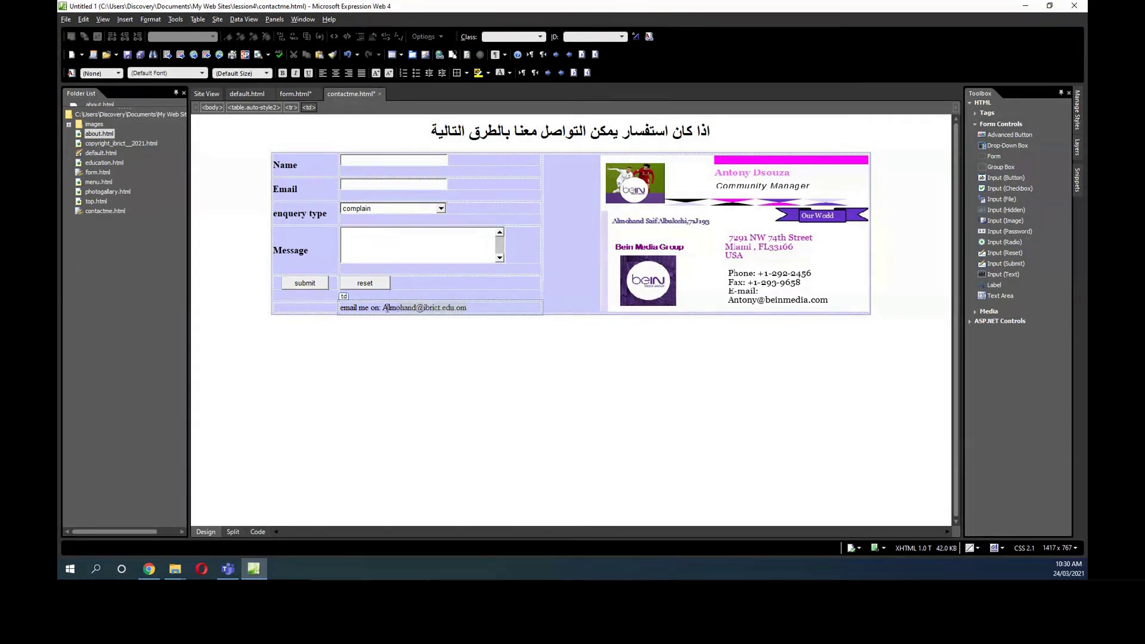
{"action": "left_click_drag", "start_coordinate": [381, 306], "coordinate": [460, 309]}
Copy the selected address and turn it into an E-mail Address hyperlink with subject 'web email'.
{"action": "right_click", "coordinate": [460, 310]}
{"action": "left_click", "coordinate": [471, 325]}
{"action": "left_click", "coordinate": [125, 19]}
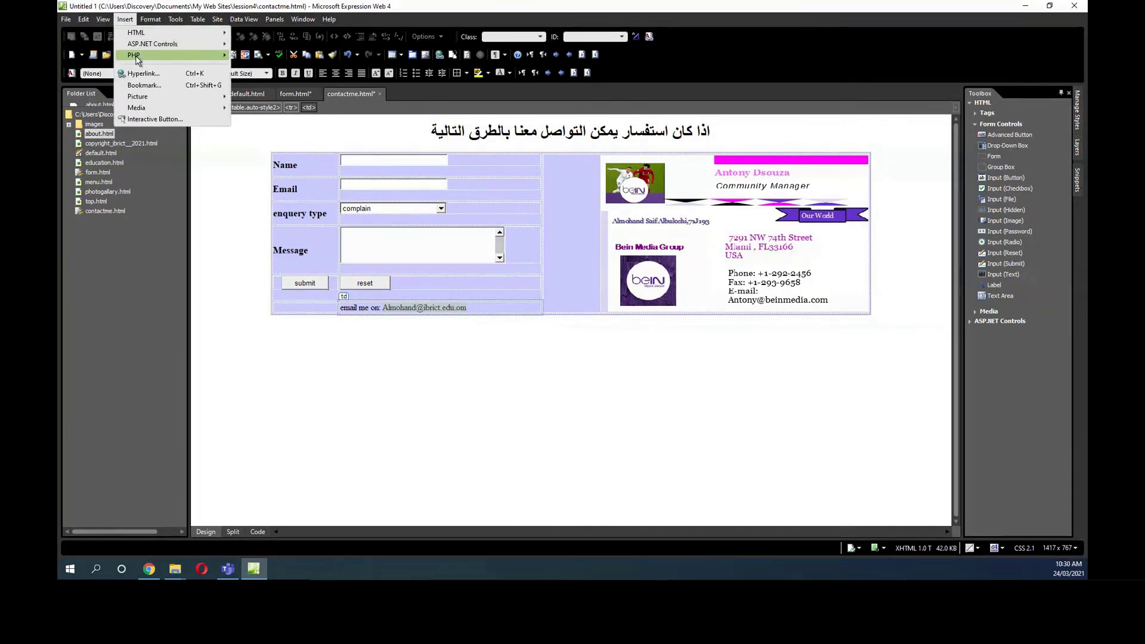
{"action": "left_click", "coordinate": [140, 81]}
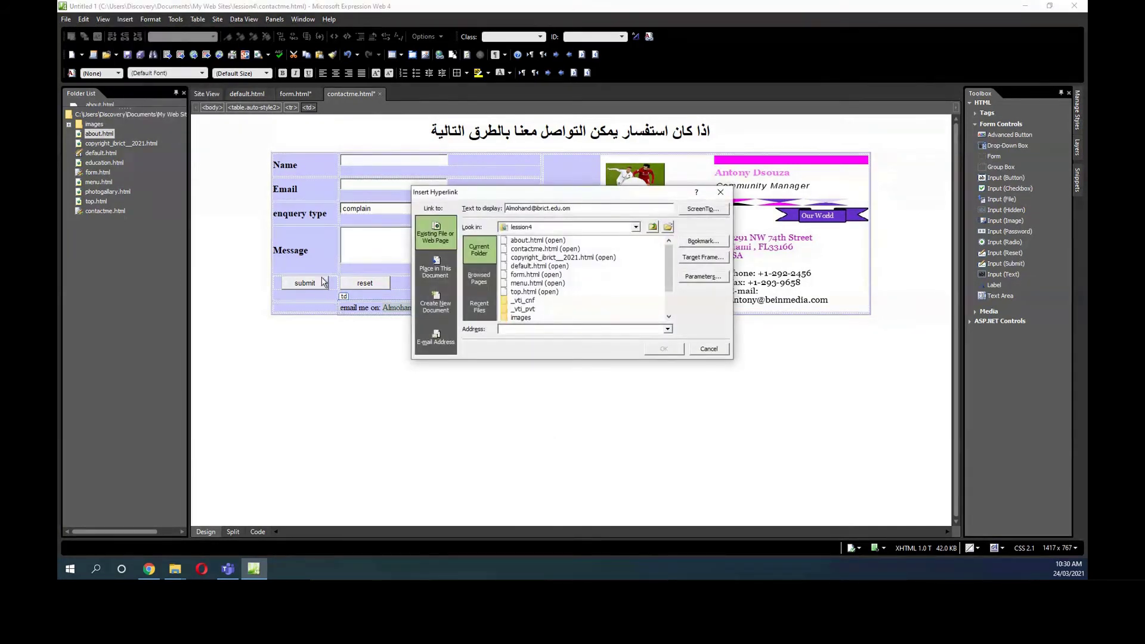
{"action": "left_click", "coordinate": [446, 338]}
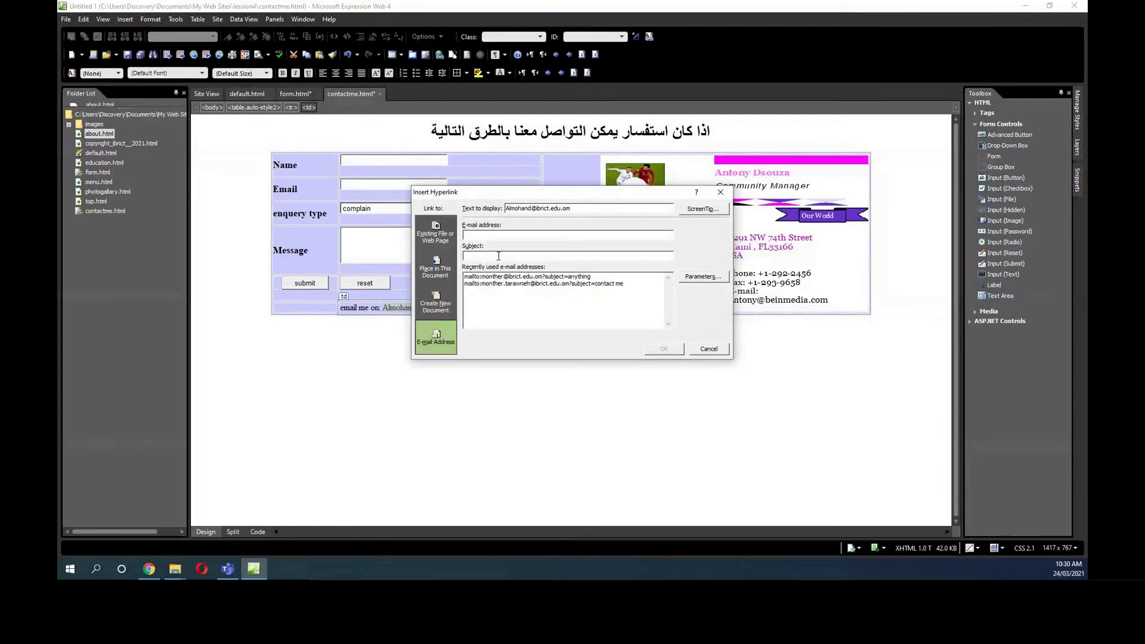
{"action": "key", "text": "ctrl+v"}
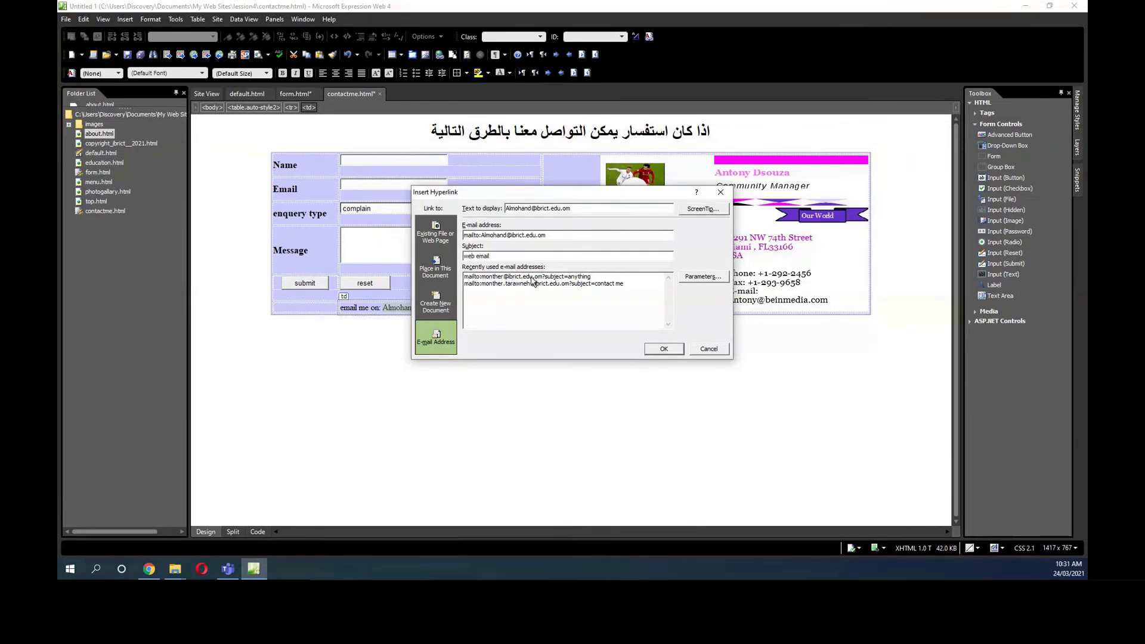
{"action": "left_click", "coordinate": [663, 349]}
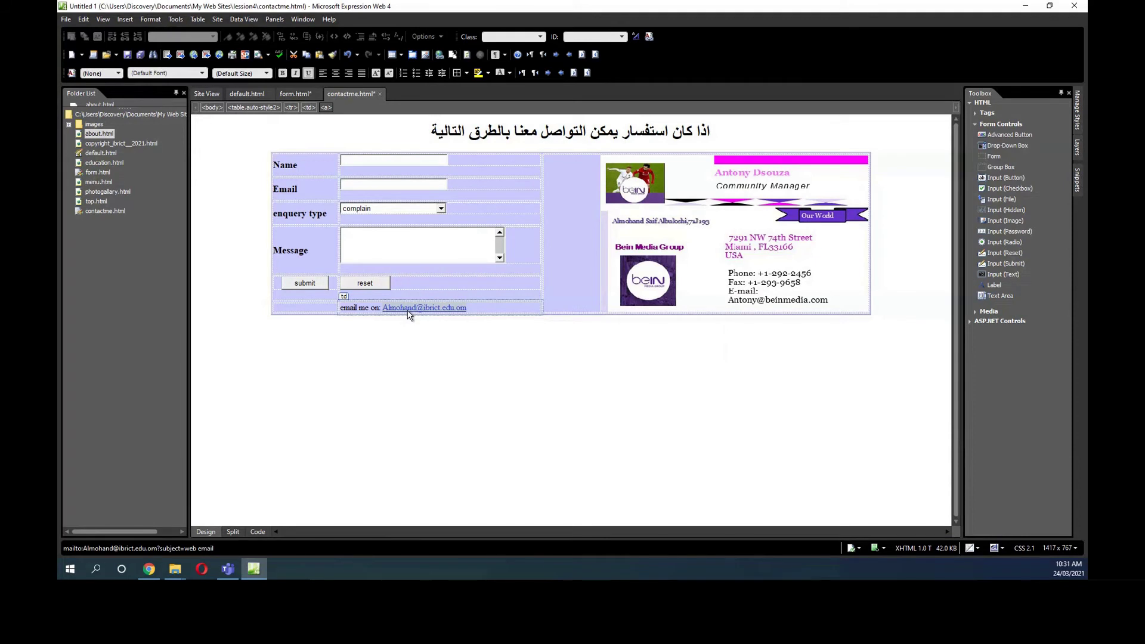
{"action": "left_click", "coordinate": [385, 165]}
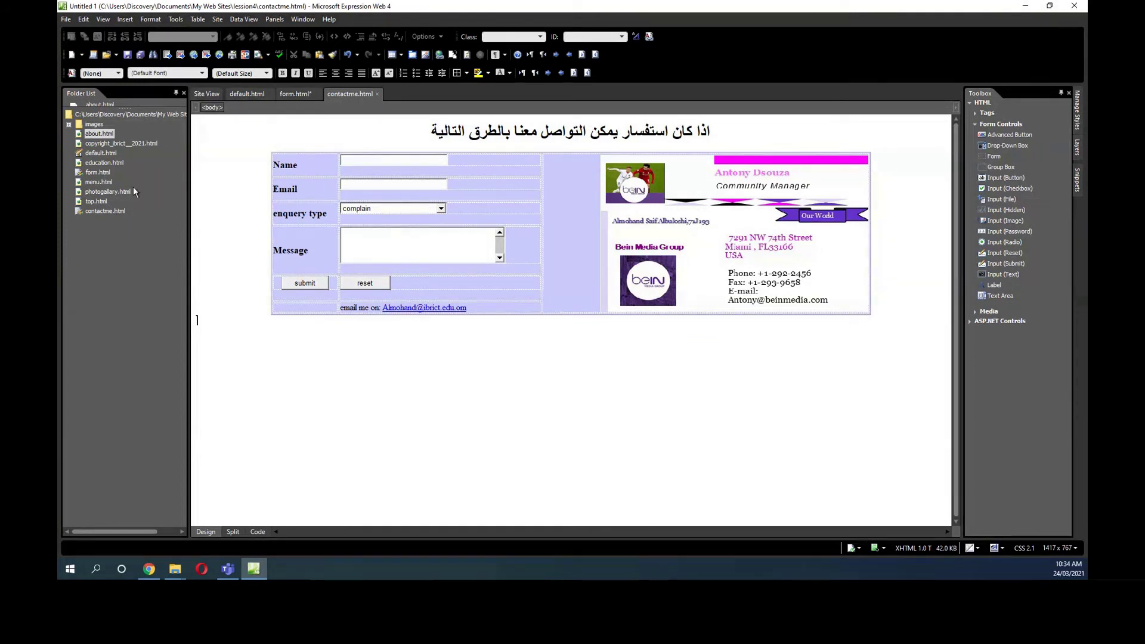
Open form.html from the Folder List in its own editor tab.
{"action": "double_click", "coordinate": [102, 169]}
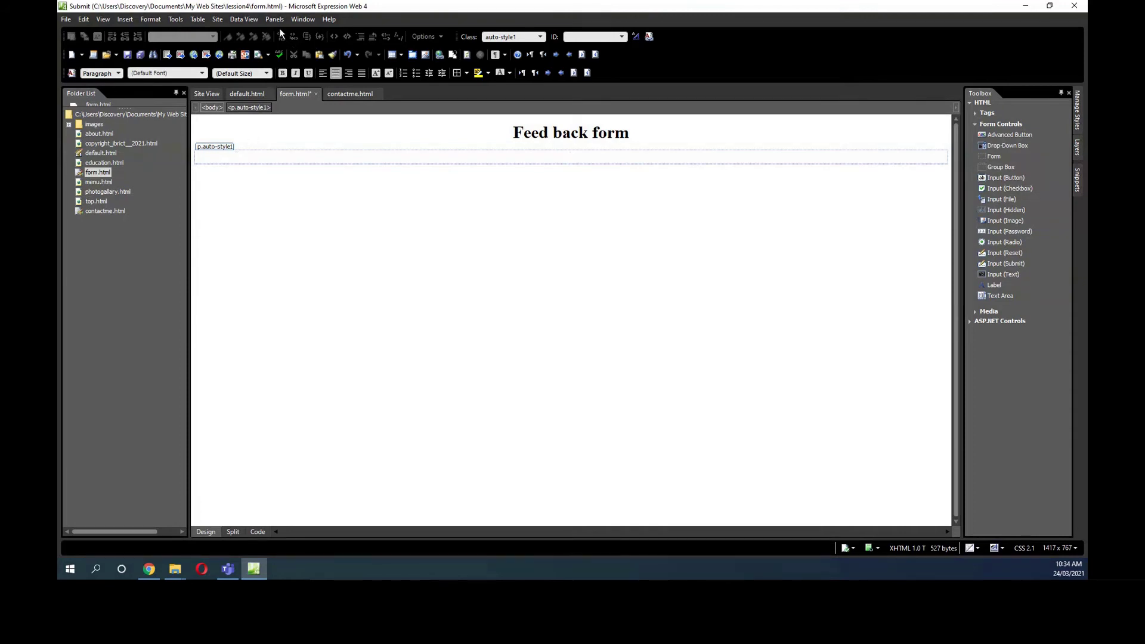
Insert a two-column, 100%-wide table with extra rows below the heading and open its Table Properties.
{"action": "left_click", "coordinate": [198, 19]}
{"action": "left_click", "coordinate": [203, 33]}
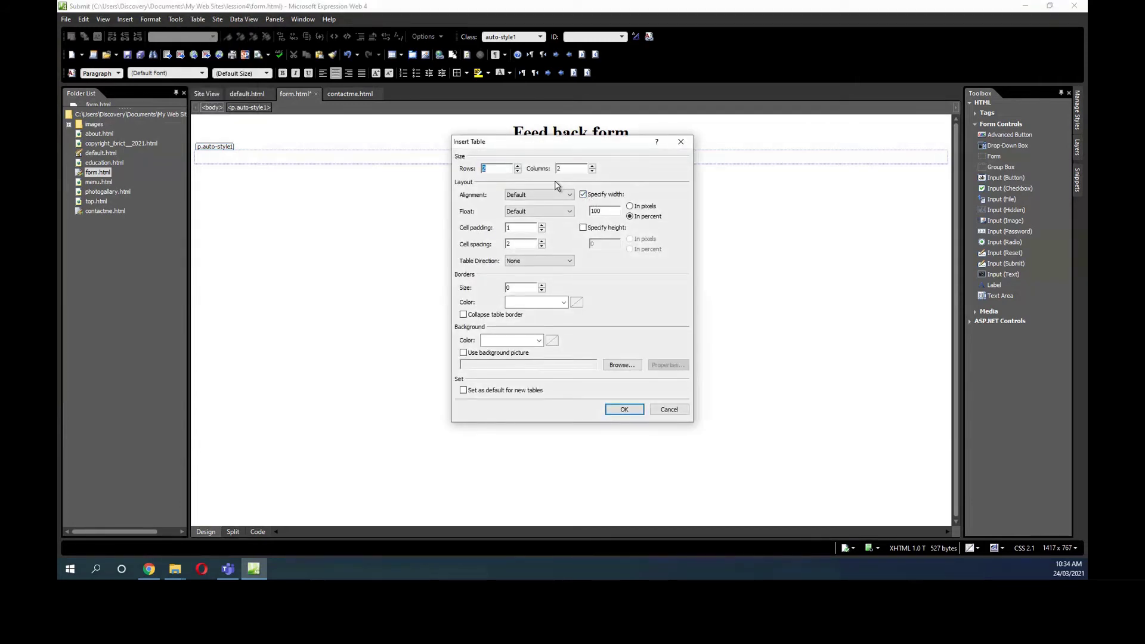
{"action": "left_click", "coordinate": [517, 167]}
{"action": "left_click", "coordinate": [517, 166]}
{"action": "left_click", "coordinate": [517, 166]}
{"action": "left_click", "coordinate": [623, 410]}
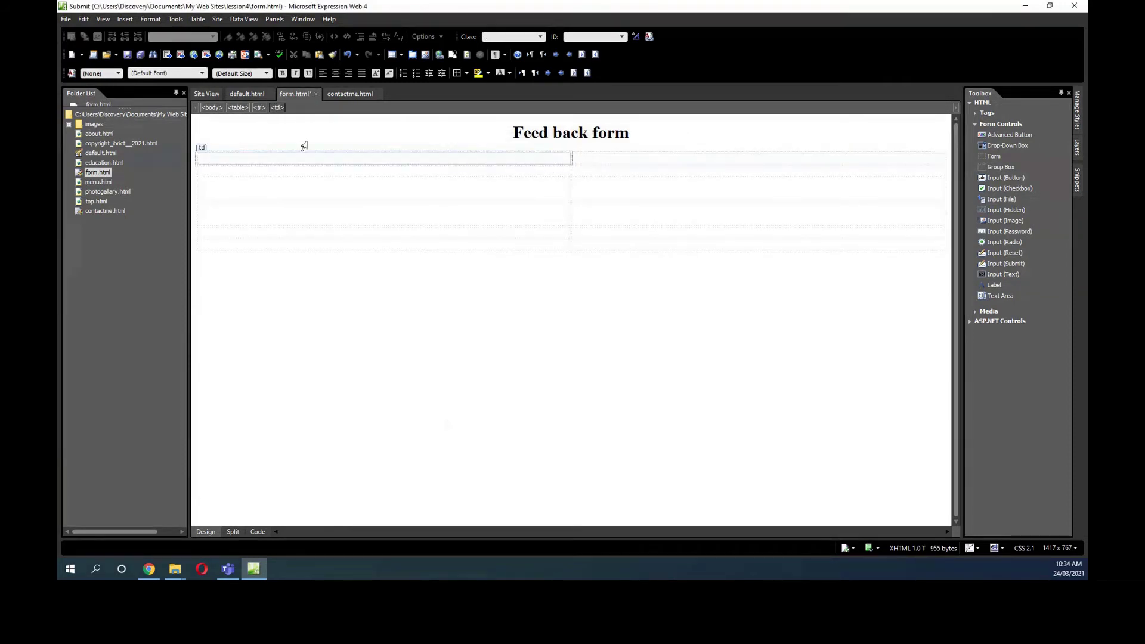
{"action": "left_click", "coordinate": [205, 150]}
{"action": "double_click", "coordinate": [205, 150]}
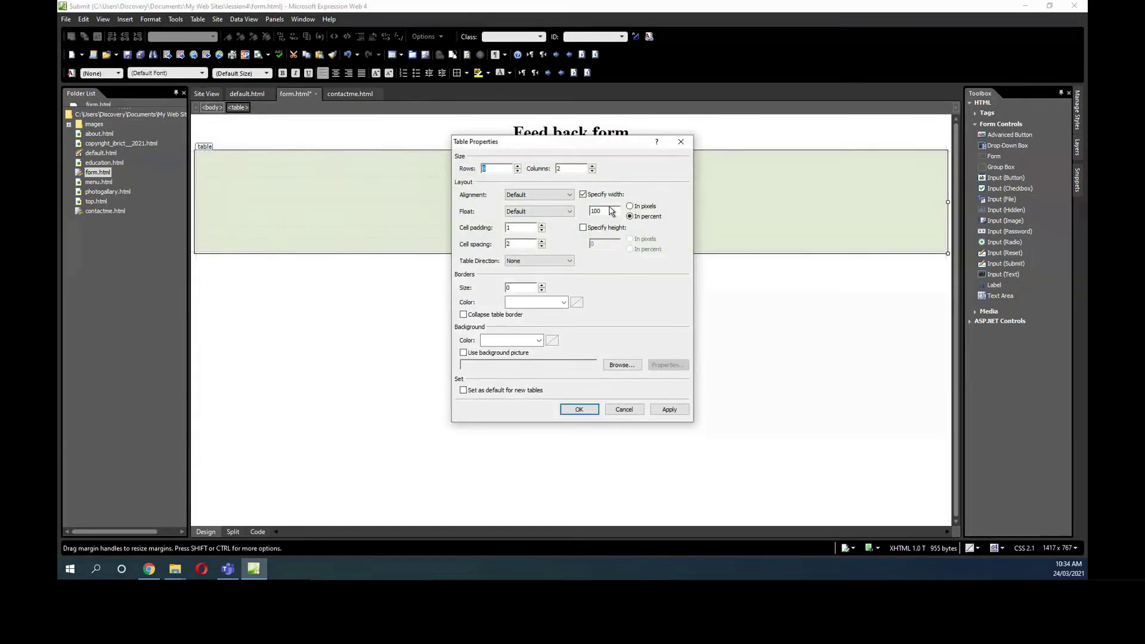
Set the table to 50% width with a 1-pixel pale pink #FFCCFF border.
{"action": "left_click", "coordinate": [594, 212]}
{"action": "double_click", "coordinate": [593, 211]}
{"action": "type", "text": "50"}
{"action": "left_click", "coordinate": [541, 285]}
{"action": "left_click", "coordinate": [563, 303]}
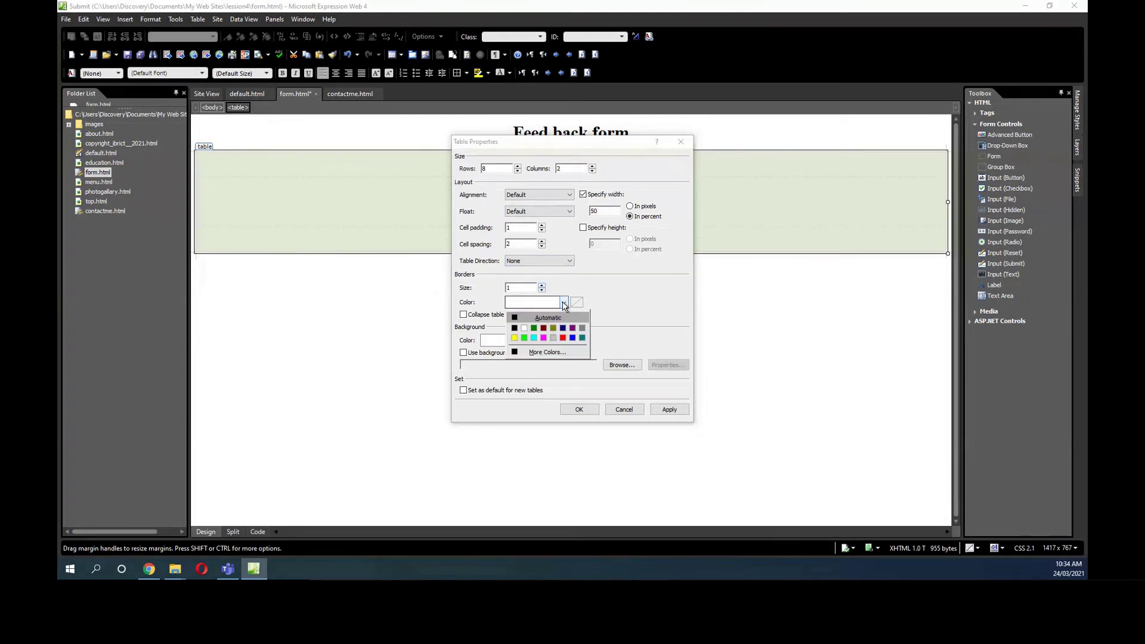
{"action": "left_click", "coordinate": [557, 351]}
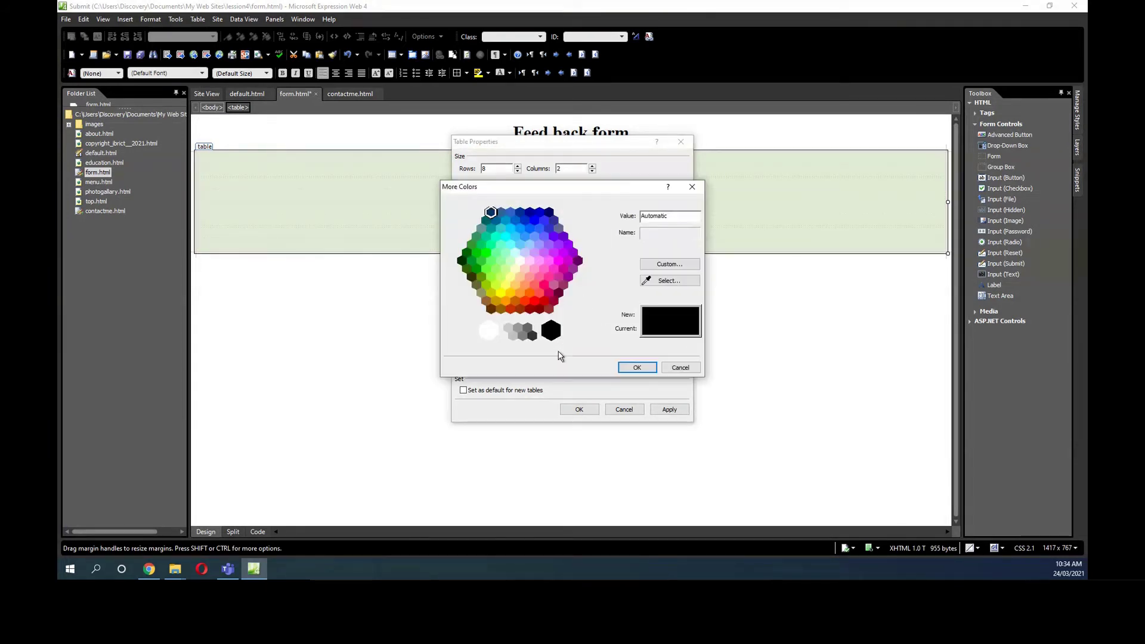
{"action": "left_click", "coordinate": [517, 277]}
{"action": "left_click", "coordinate": [529, 268]}
{"action": "left_click", "coordinate": [637, 367]}
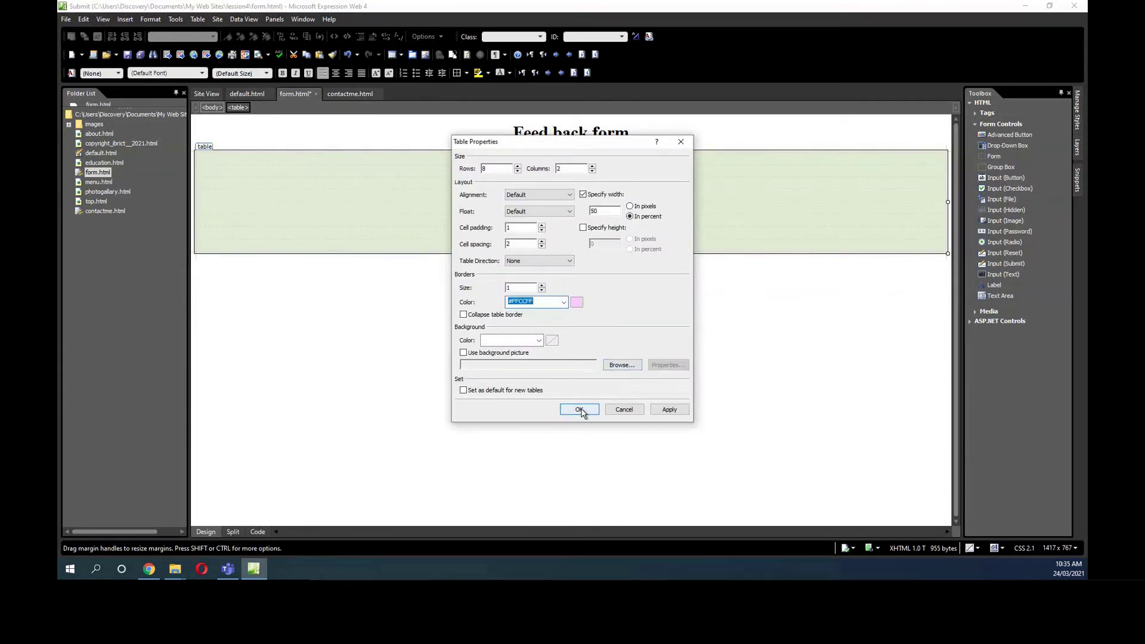
{"action": "left_click", "coordinate": [582, 409]}
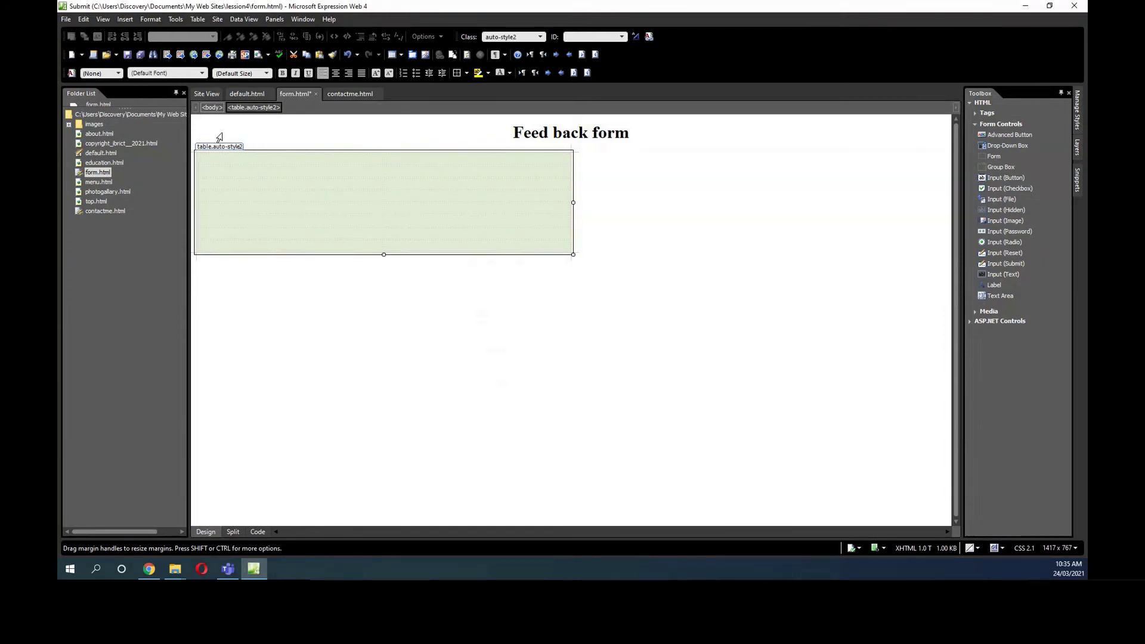
{"action": "left_click", "coordinate": [197, 19]}
{"action": "mouse_move", "coordinate": [224, 134]}
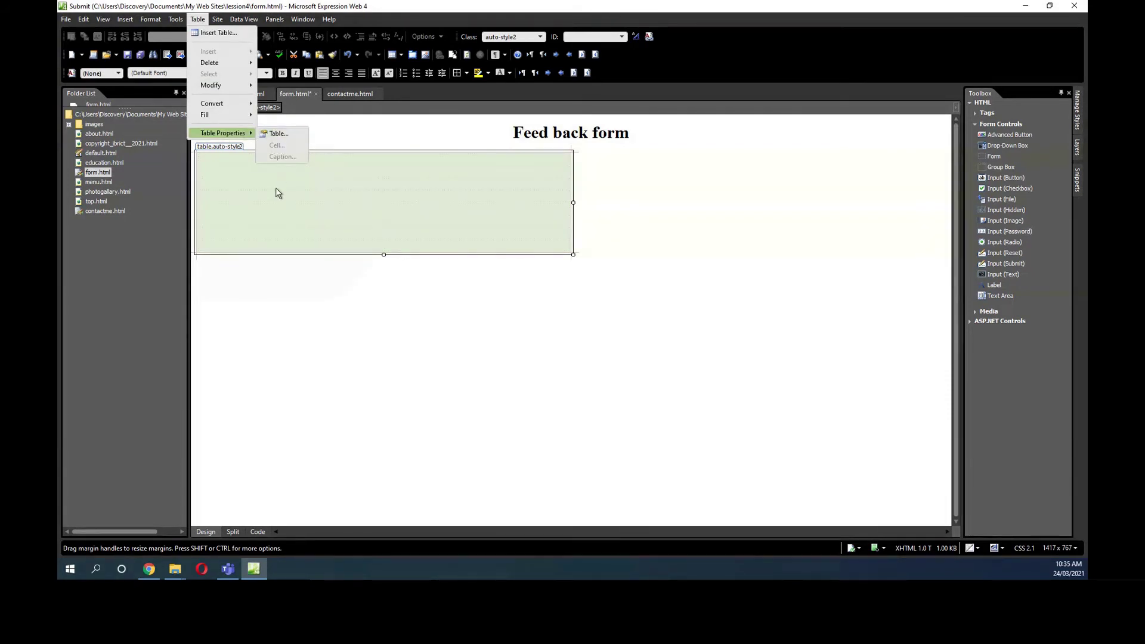
Select all the table cells and set their Cell Properties border size to 1.
{"action": "left_click", "coordinate": [276, 191]}
{"action": "left_click", "coordinate": [235, 150]}
{"action": "left_click", "coordinate": [237, 161]}
{"action": "left_click_drag", "start_coordinate": [237, 162], "coordinate": [437, 258]}
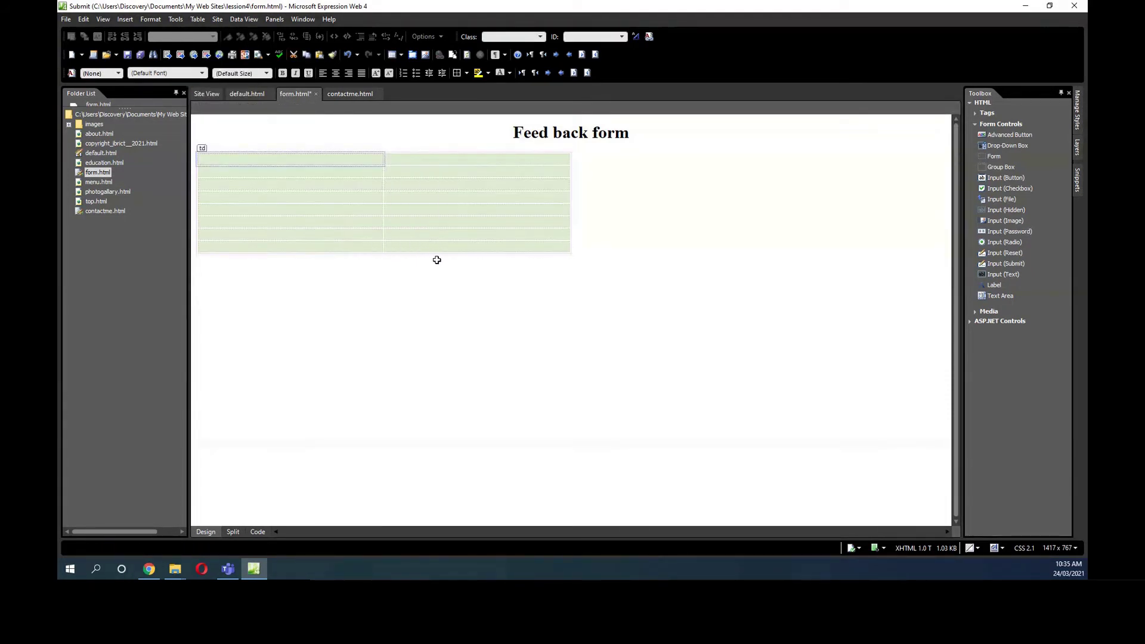
{"action": "right_click", "coordinate": [235, 177]}
{"action": "left_click", "coordinate": [284, 322]}
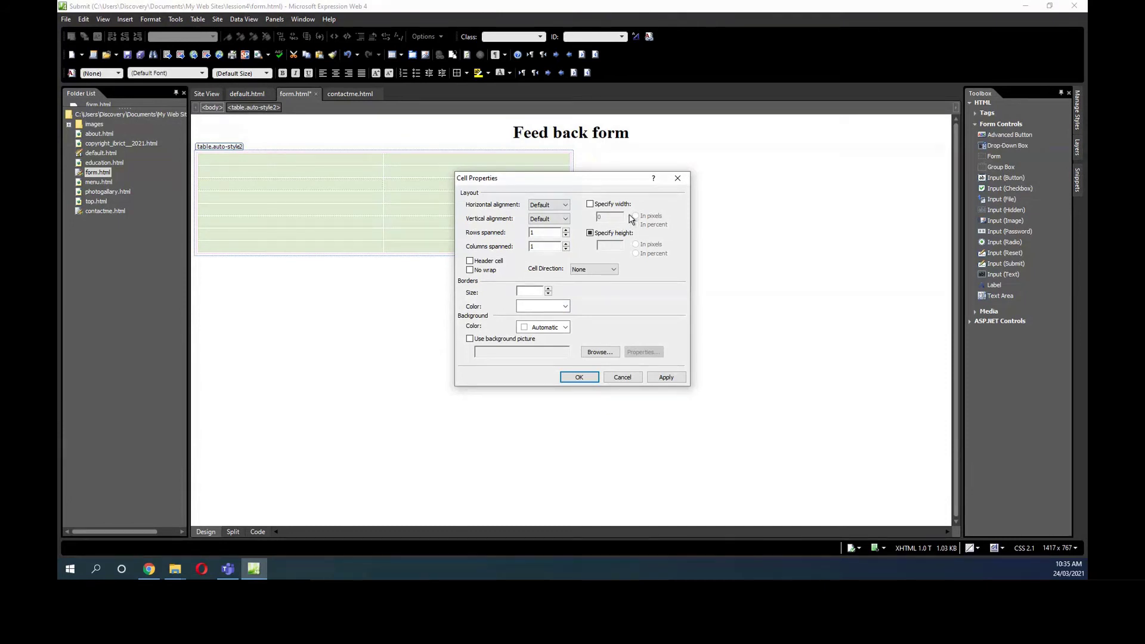
{"action": "left_click", "coordinate": [548, 289]}
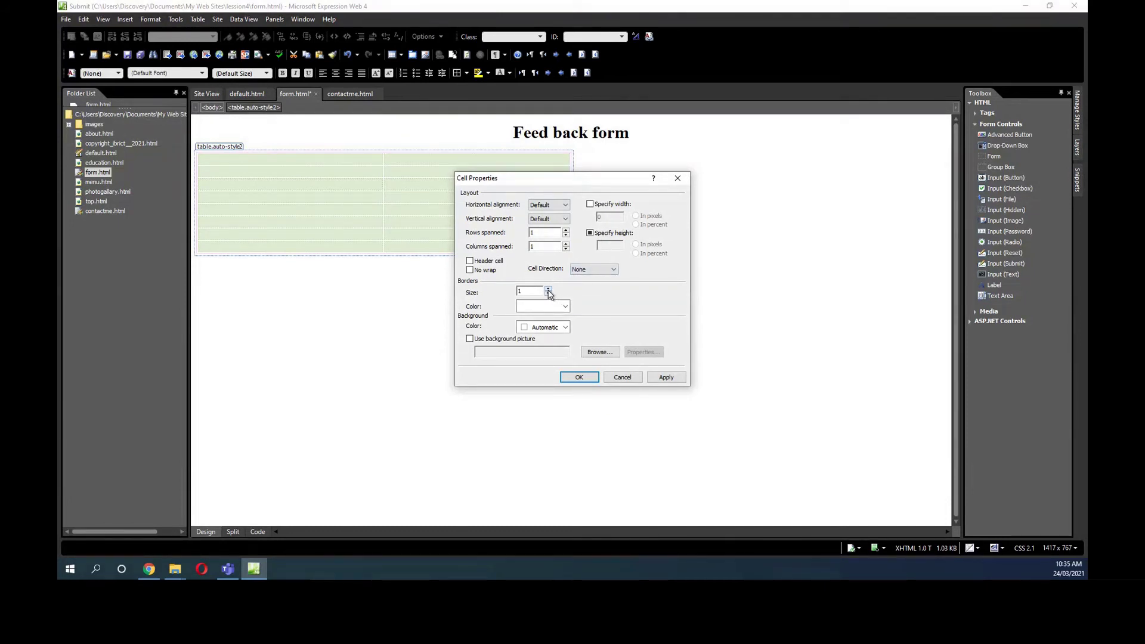
{"action": "left_click", "coordinate": [578, 377]}
{"action": "left_click", "coordinate": [367, 205]}
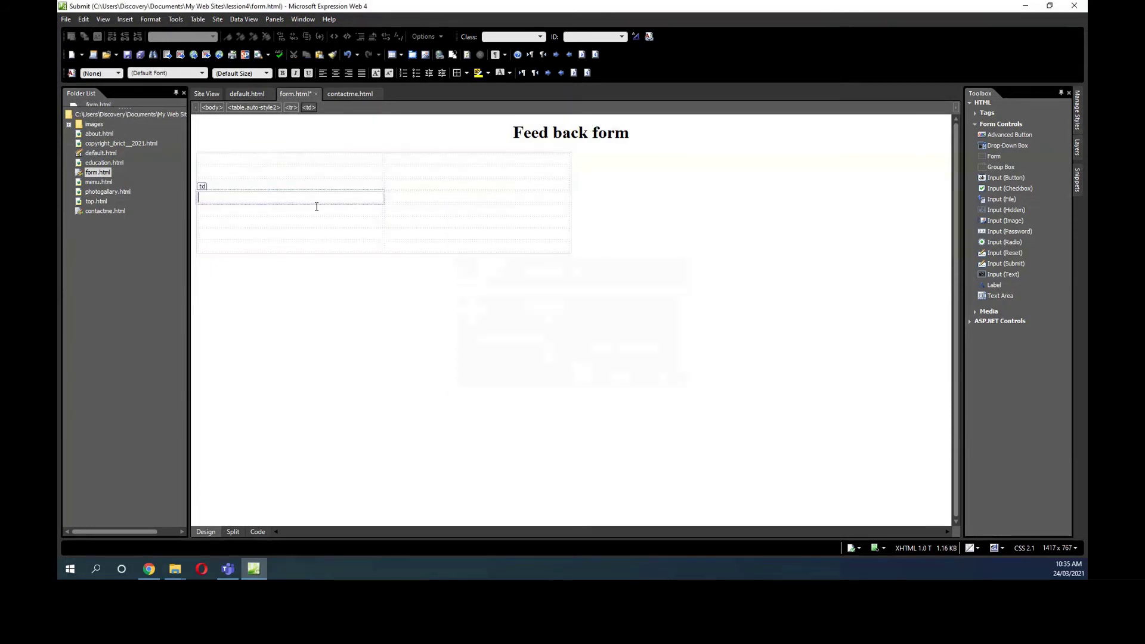
Type the first labels Name, Email, mobile, College and Gender down the left column.
{"action": "left_click", "coordinate": [259, 162]}
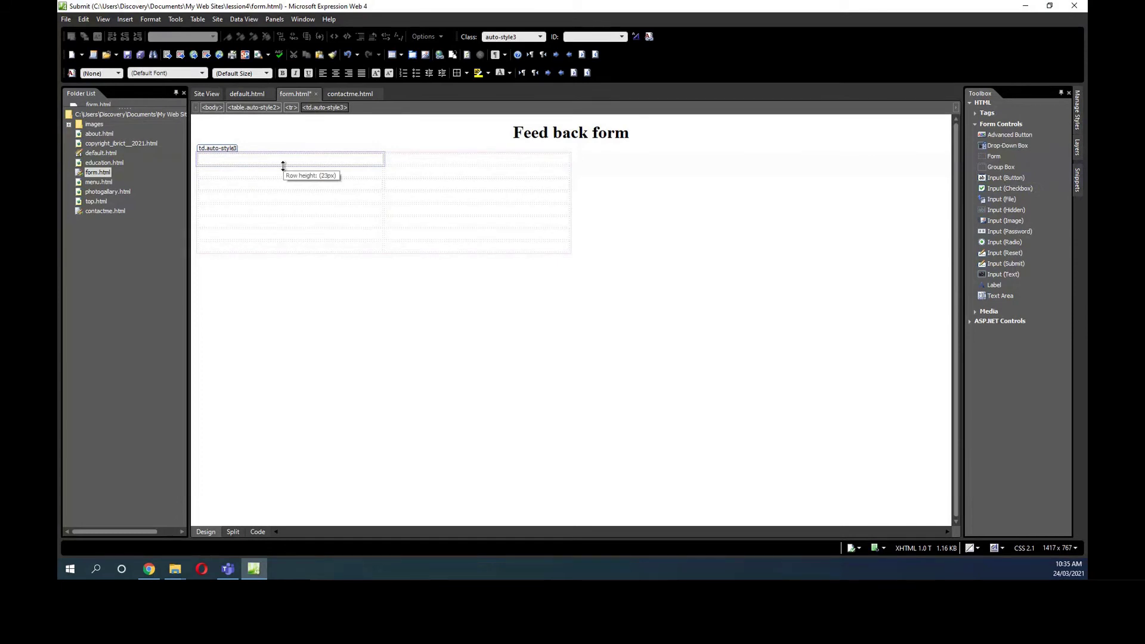
{"action": "type", "text": "Name"}
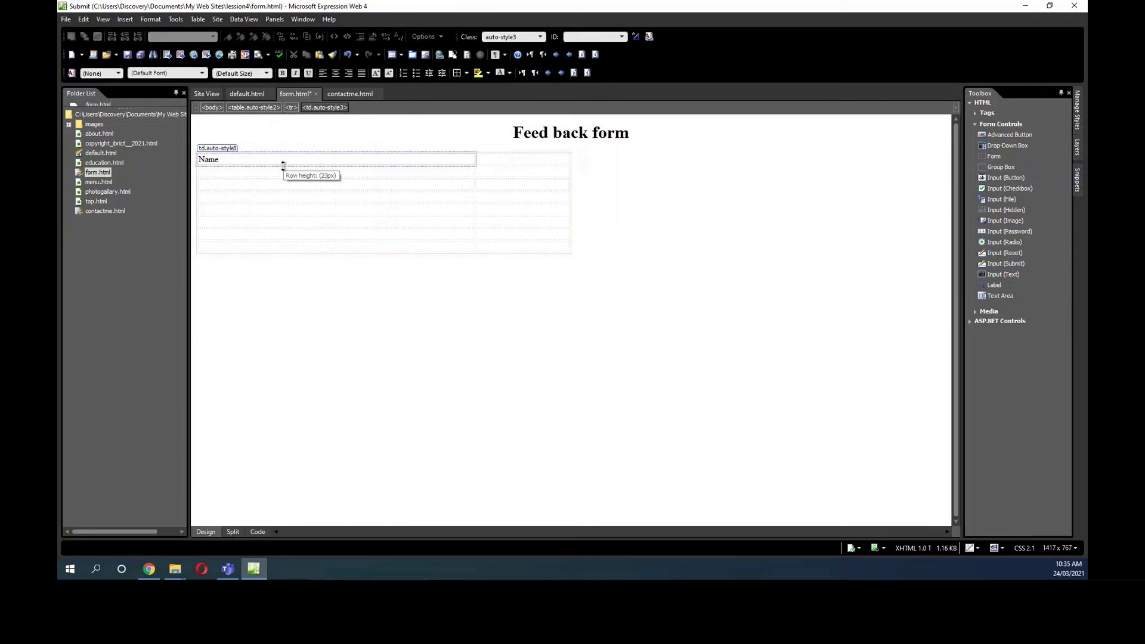
{"action": "left_click", "coordinate": [287, 177]}
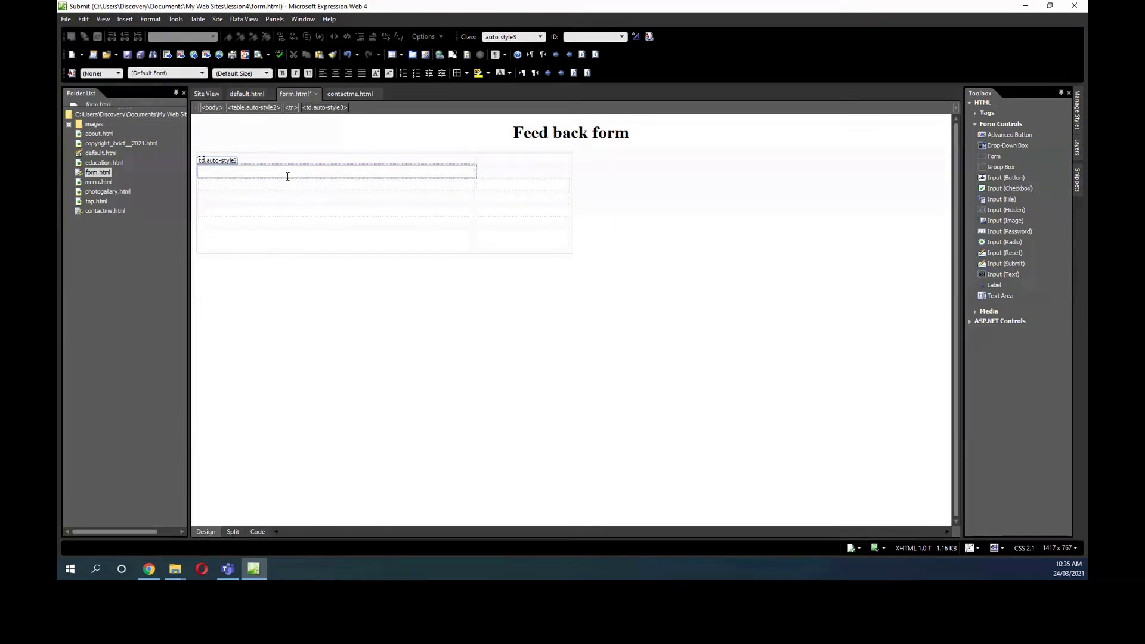
{"action": "type", "text": "Emai"}
{"action": "left_click", "coordinate": [259, 188]}
{"action": "type", "text": "mobile"}
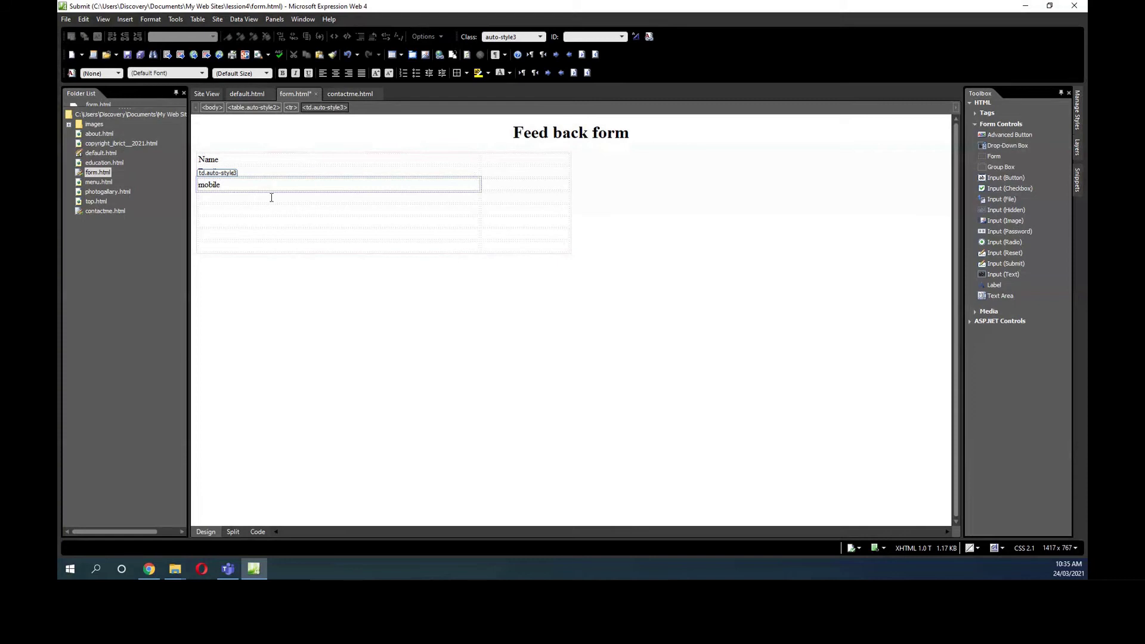
{"action": "left_click", "coordinate": [268, 199]}
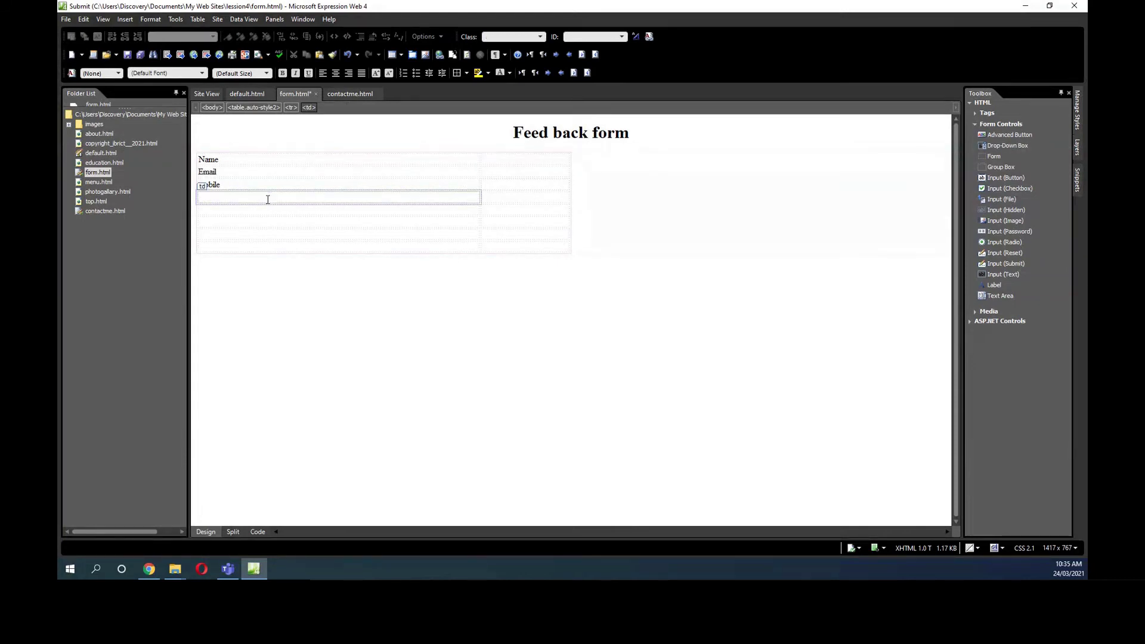
{"action": "type", "text": "College"}
{"action": "left_click", "coordinate": [256, 211]}
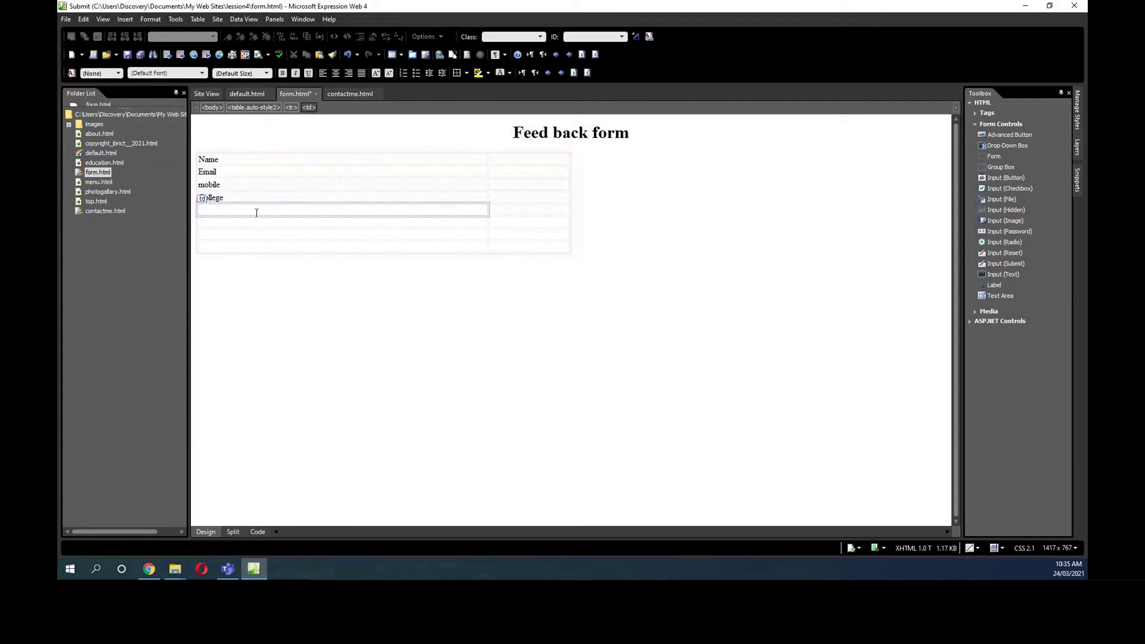
{"action": "type", "text": "Gender"}
Add the labels education, Address and comments below, then append an empty row.
{"action": "left_click", "coordinate": [235, 227]}
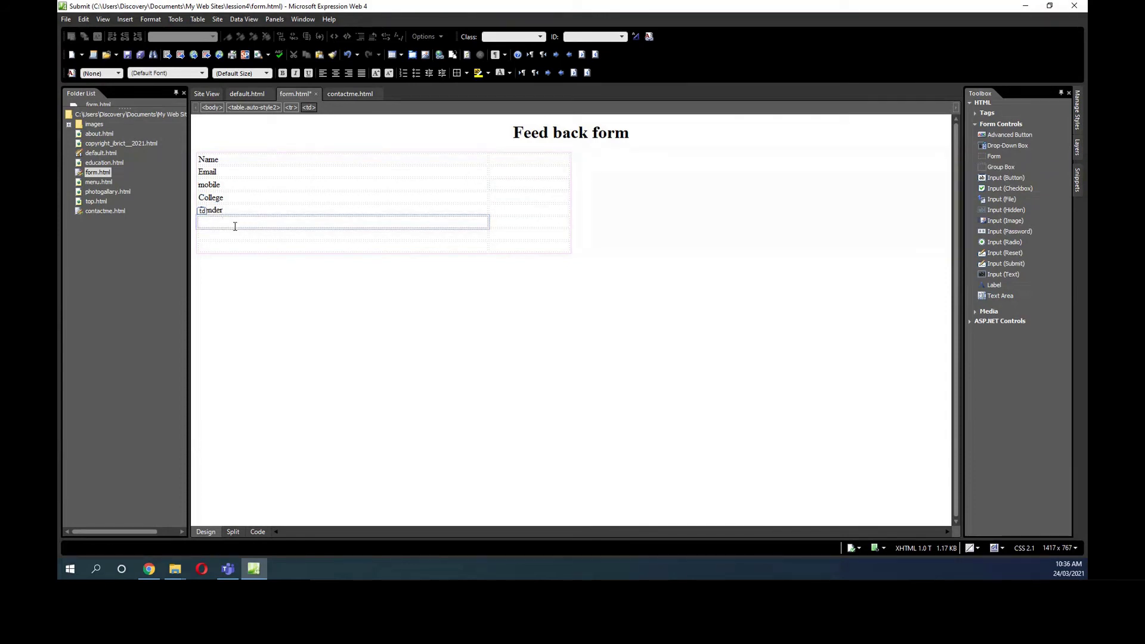
{"action": "type", "text": "ed"}
{"action": "key", "text": "BackSpace"}
{"action": "key", "text": "BackSpace"}
{"action": "type", "text": "L"}
{"action": "key", "text": "BackSpace"}
{"action": "type", "text": "skill"}
{"action": "key", "text": "BackSpace"}
{"action": "key", "text": "BackSpace"}
{"action": "key", "text": "BackSpace"}
{"action": "type", "text": "education"}
{"action": "left_click", "coordinate": [209, 233]}
{"action": "type", "text": "A"}
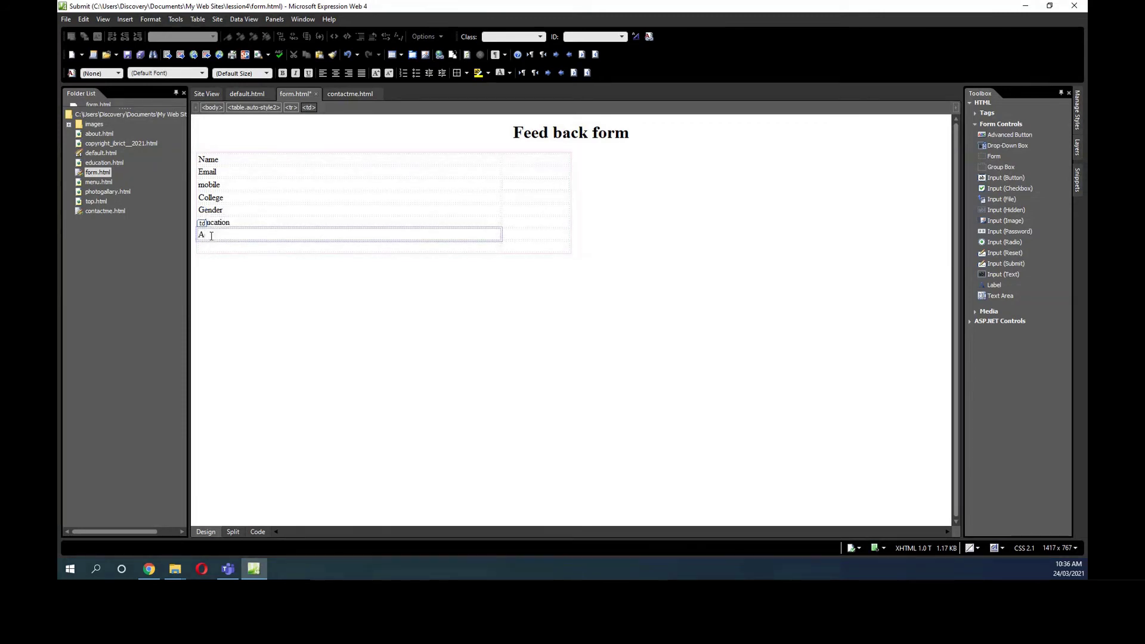
{"action": "type", "text": "ddress"}
{"action": "left_click", "coordinate": [207, 245]}
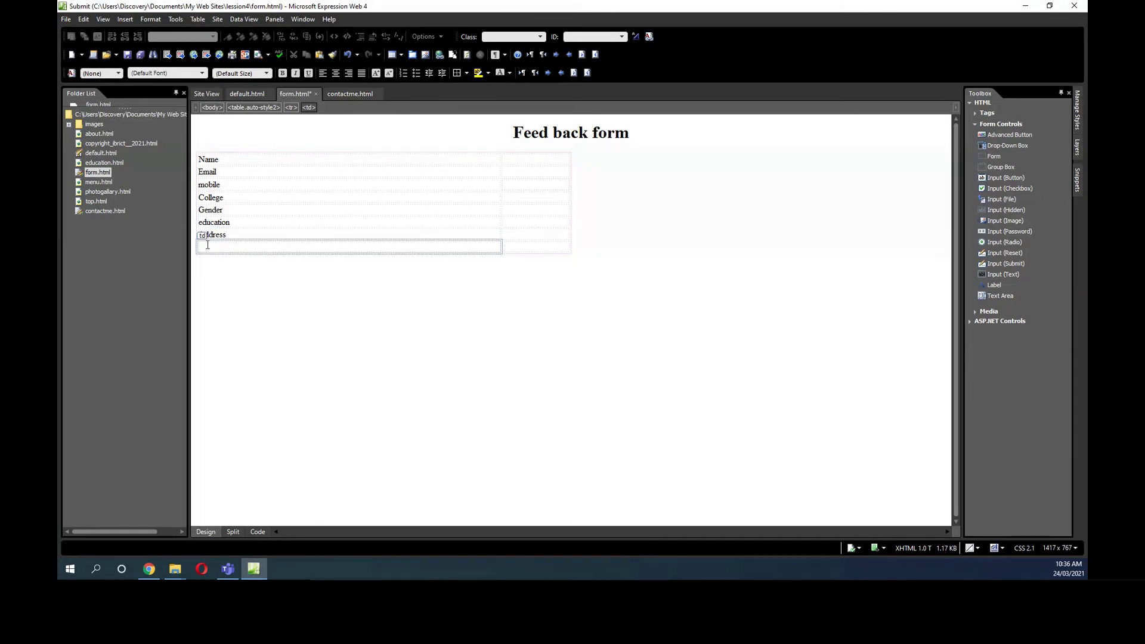
{"action": "type", "text": "comments"}
{"action": "key", "text": "Tab"}
{"action": "key", "text": "Tab"}
{"action": "key", "text": "Tab"}
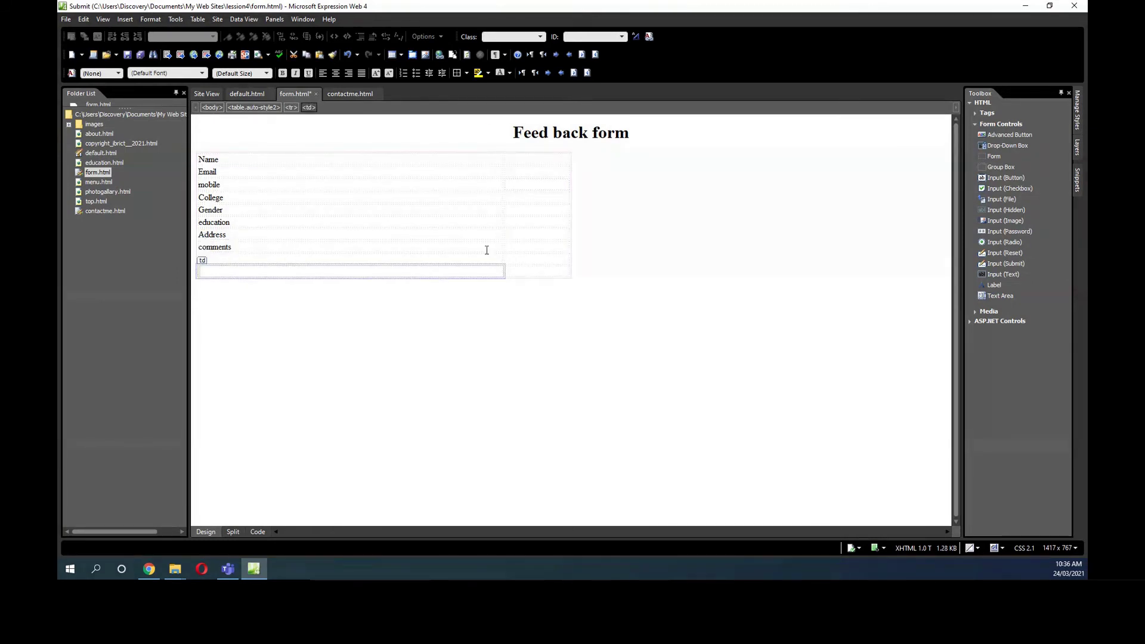
Add text boxes beside Name and Email, widening them to 190px and 240px.
{"action": "left_click", "coordinate": [514, 159]}
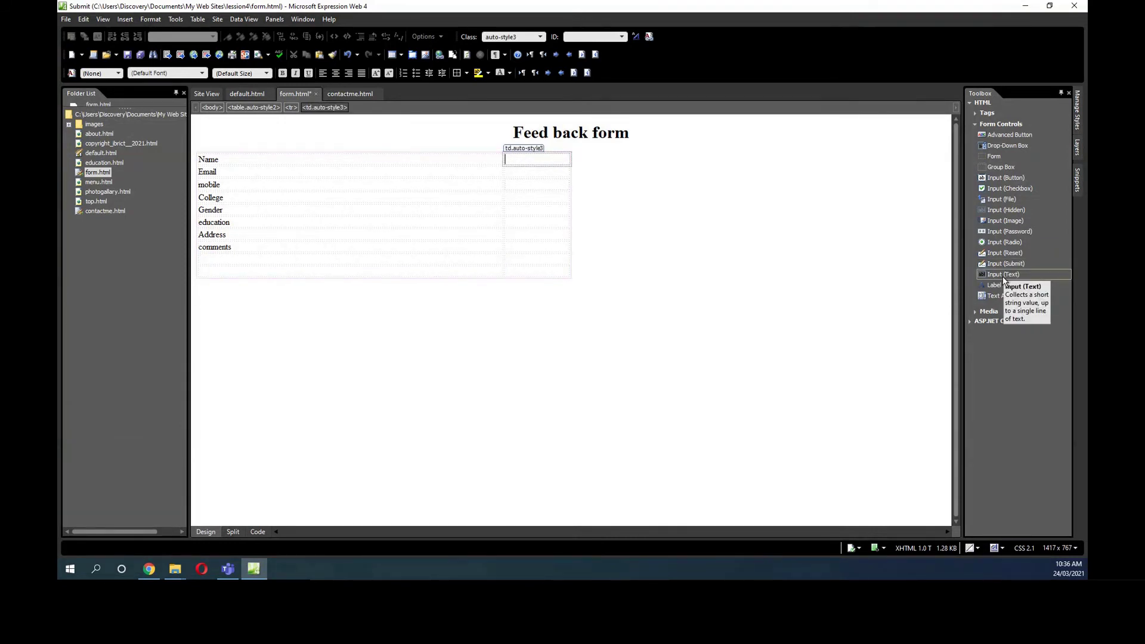
{"action": "left_click_drag", "start_coordinate": [1002, 277], "coordinate": [525, 161]}
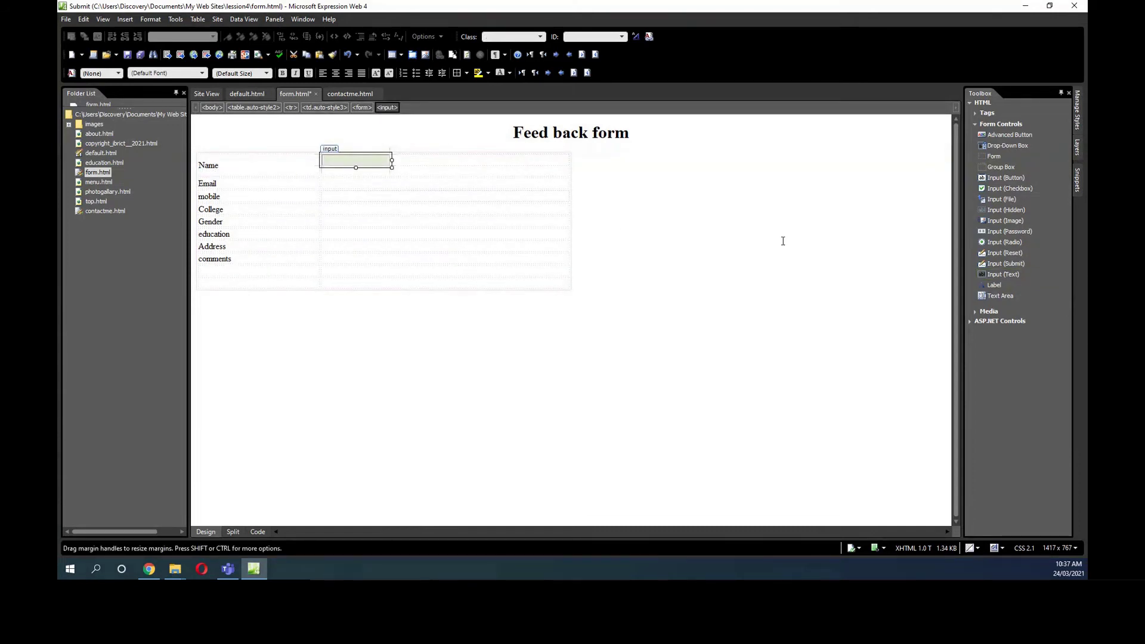
{"action": "left_click_drag", "start_coordinate": [1005, 281], "coordinate": [332, 184]}
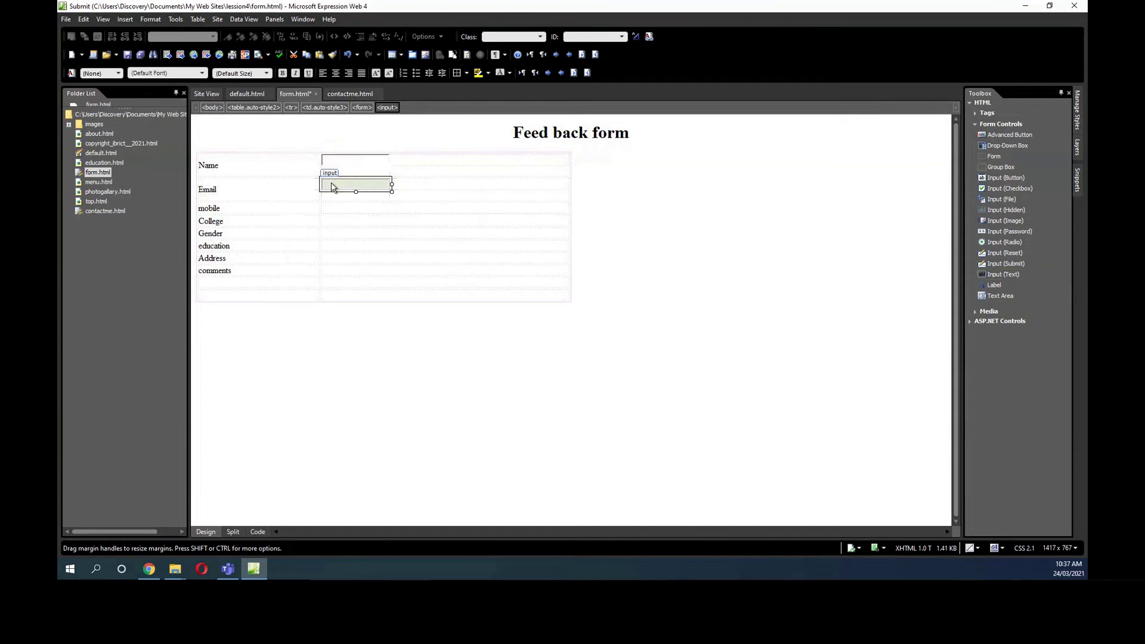
{"action": "left_click_drag", "start_coordinate": [392, 184], "coordinate": [458, 182]}
{"action": "left_click", "coordinate": [340, 158]}
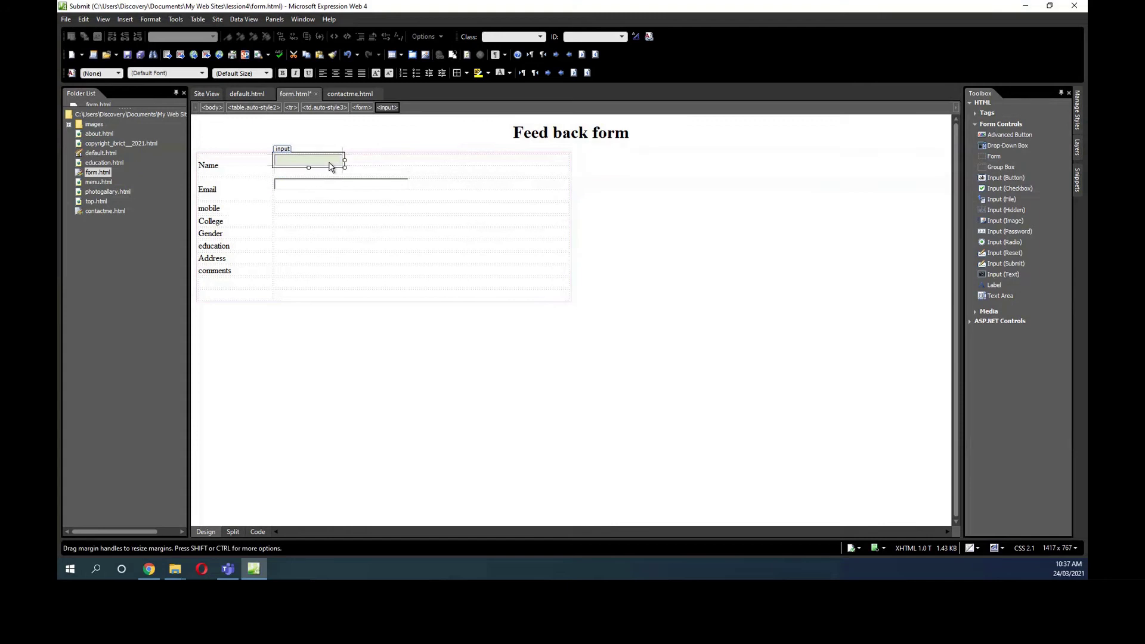
{"action": "left_click_drag", "start_coordinate": [344, 160], "coordinate": [394, 159]}
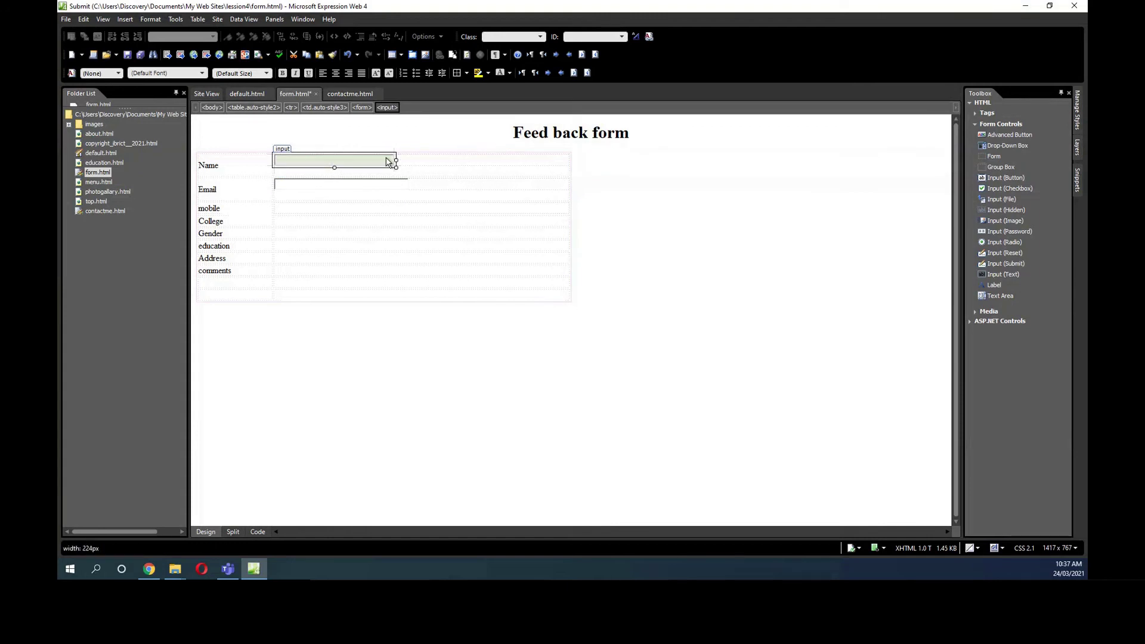
Select the whole table and centre it on the page.
{"action": "left_click", "coordinate": [249, 151]}
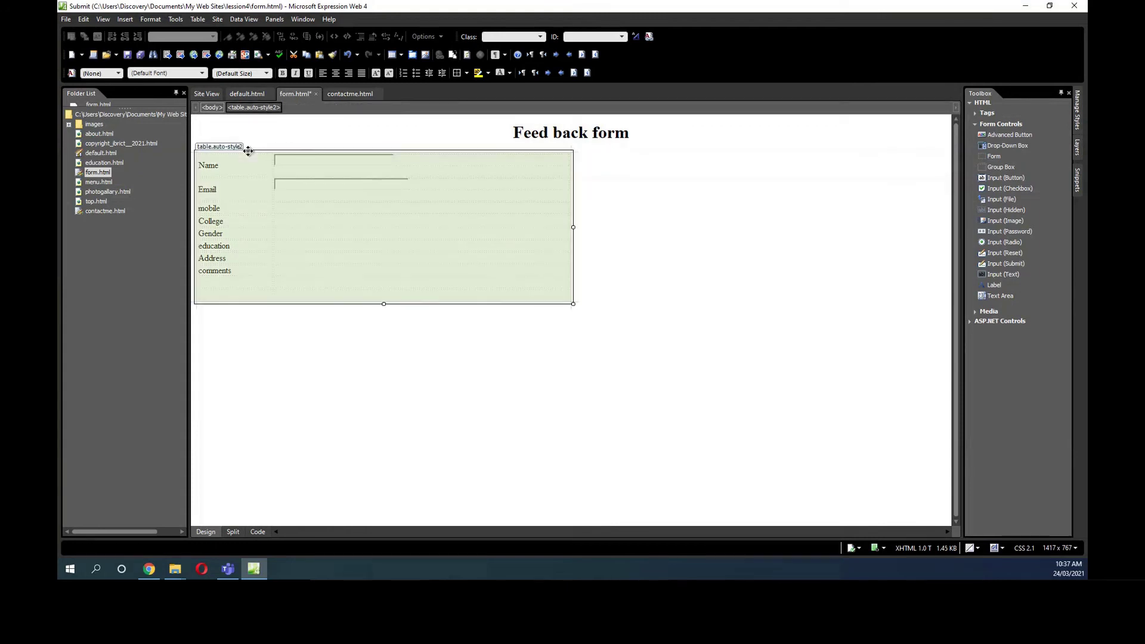
{"action": "left_click", "coordinate": [336, 73]}
{"action": "left_click", "coordinate": [520, 209]}
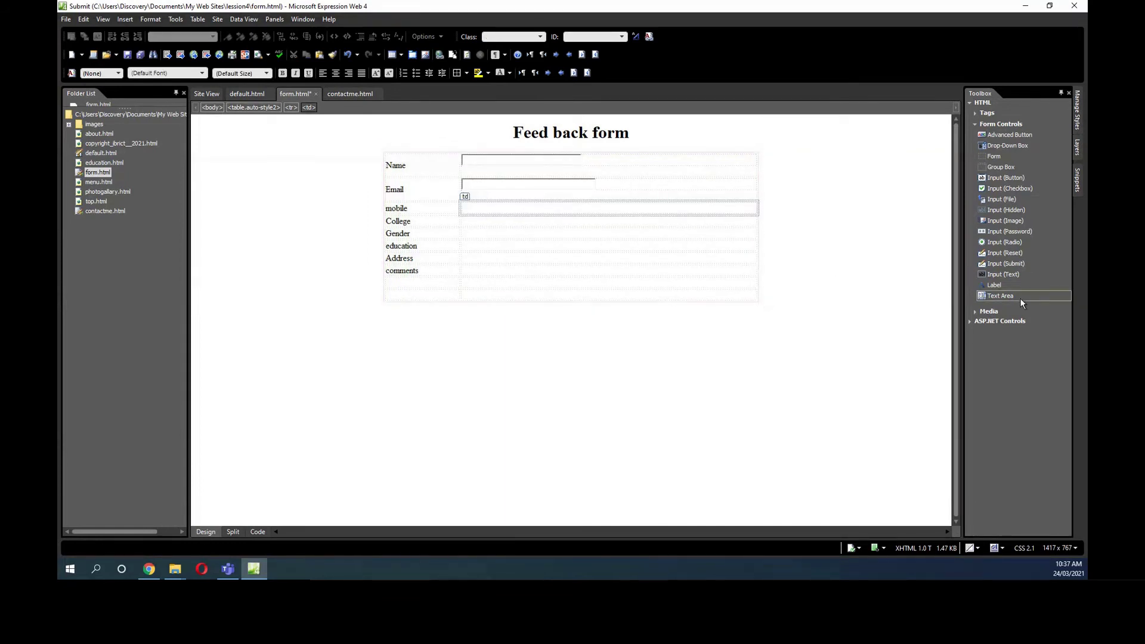
Add a text box beside mobile and name the three text boxes name, email and mo.
{"action": "left_click_drag", "start_coordinate": [1010, 273], "coordinate": [552, 203]}
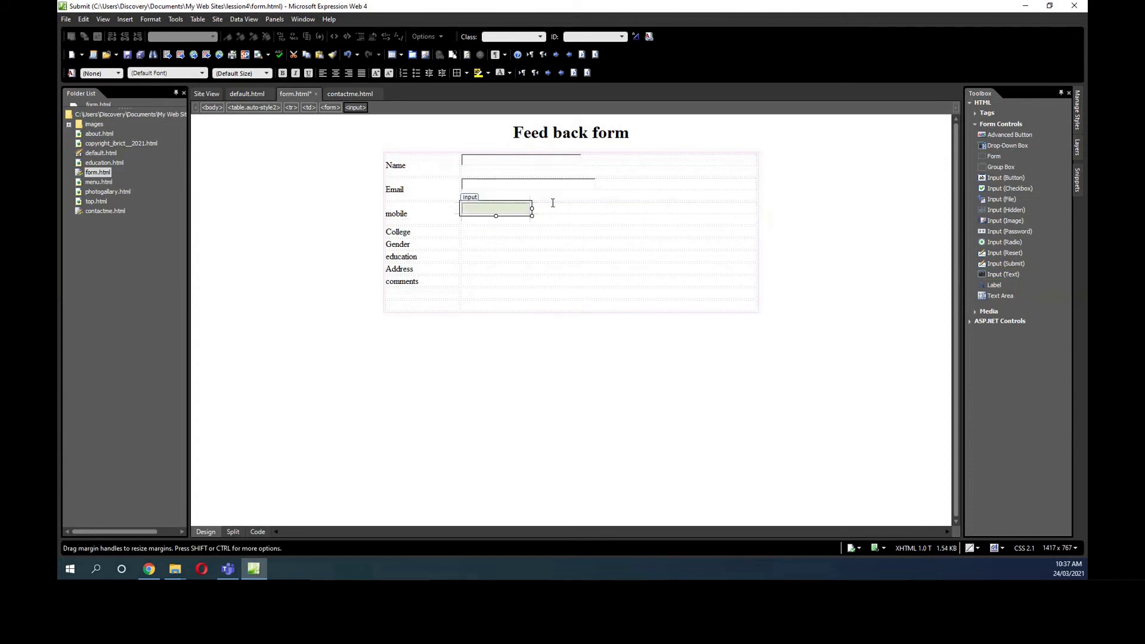
{"action": "double_click", "coordinate": [501, 162]}
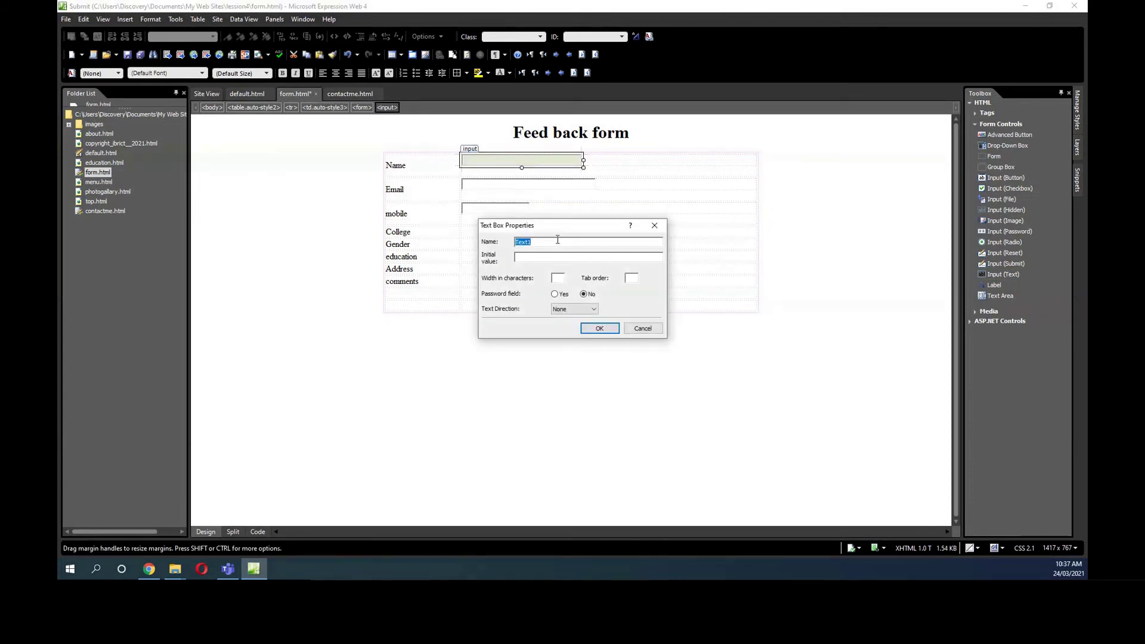
{"action": "type", "text": "name1"}
{"action": "left_click", "coordinate": [600, 330]}
{"action": "double_click", "coordinate": [480, 193]}
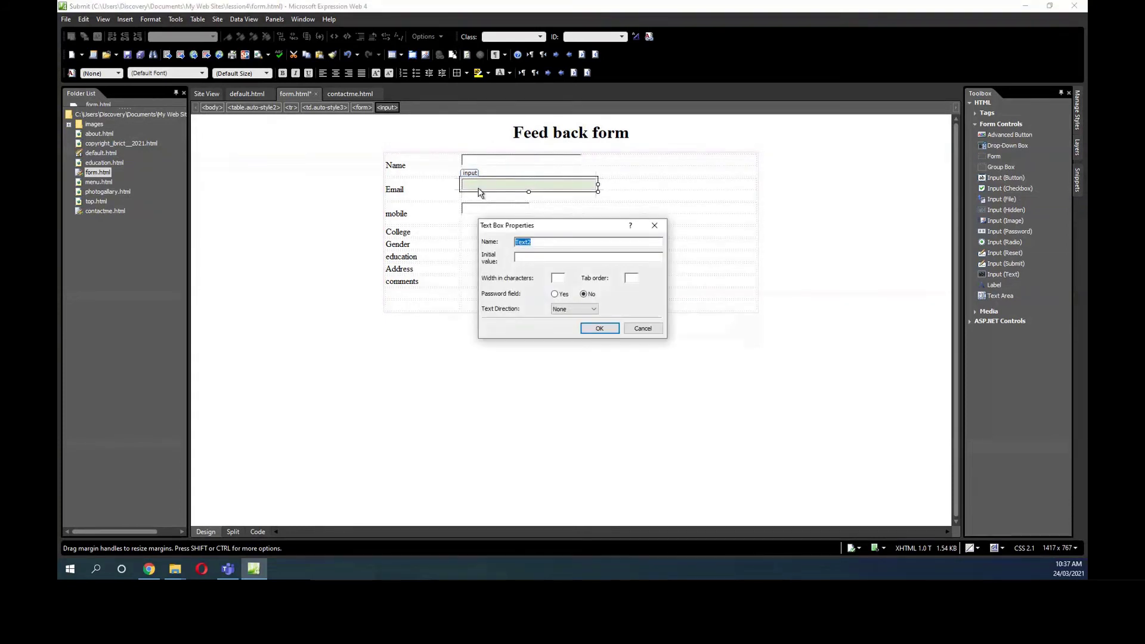
{"action": "type", "text": "email"}
{"action": "left_click", "coordinate": [599, 328]}
{"action": "double_click", "coordinate": [477, 210]}
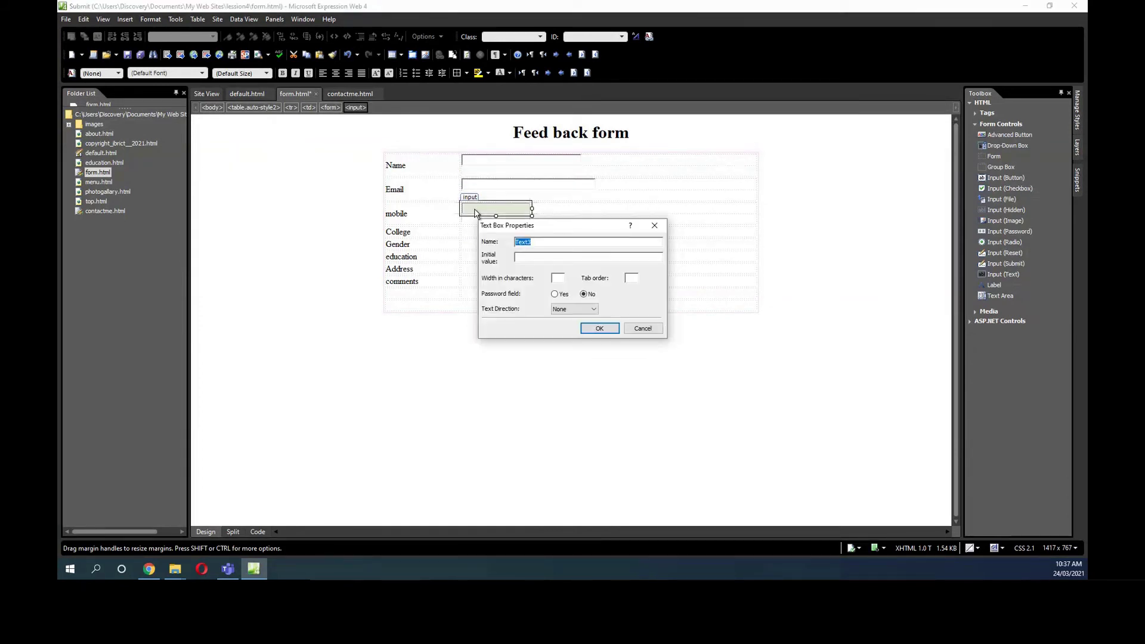
{"action": "type", "text": "mobile"}
{"action": "left_click", "coordinate": [600, 328]}
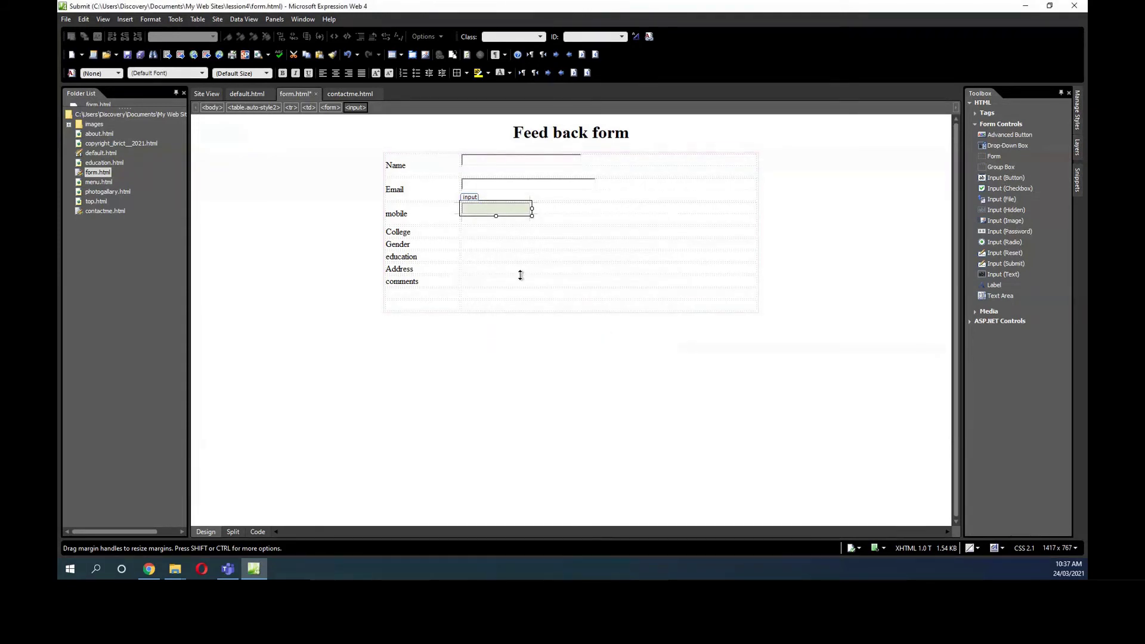
{"action": "left_click", "coordinate": [483, 233]}
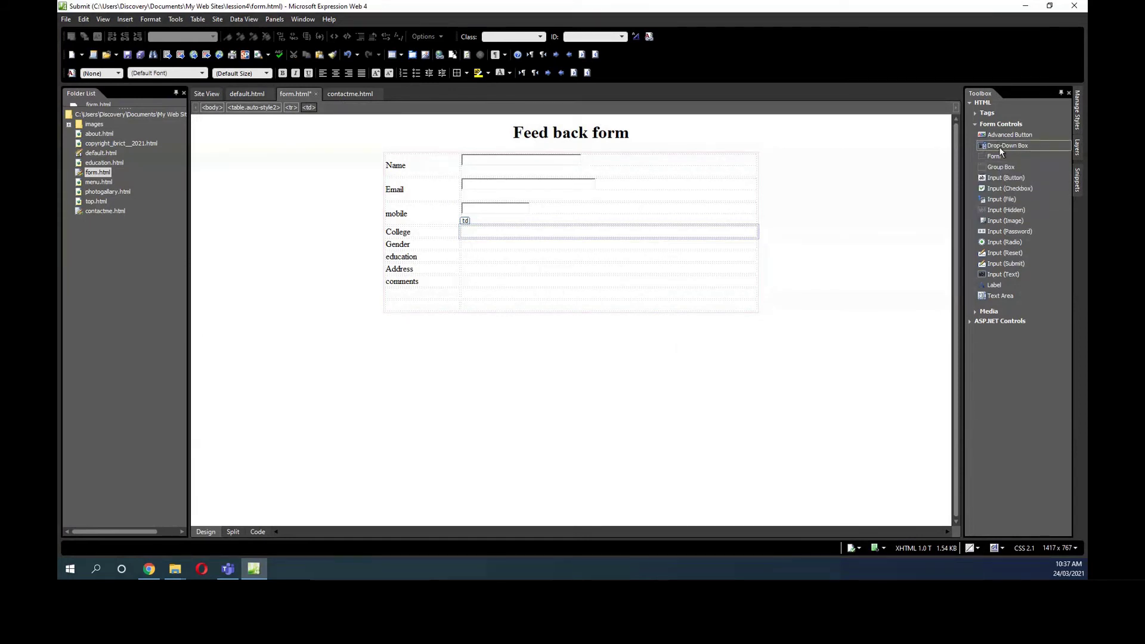
Insert a drop-down beside College, name it college and remove its blank choice.
{"action": "left_click_drag", "start_coordinate": [999, 147], "coordinate": [592, 238]}
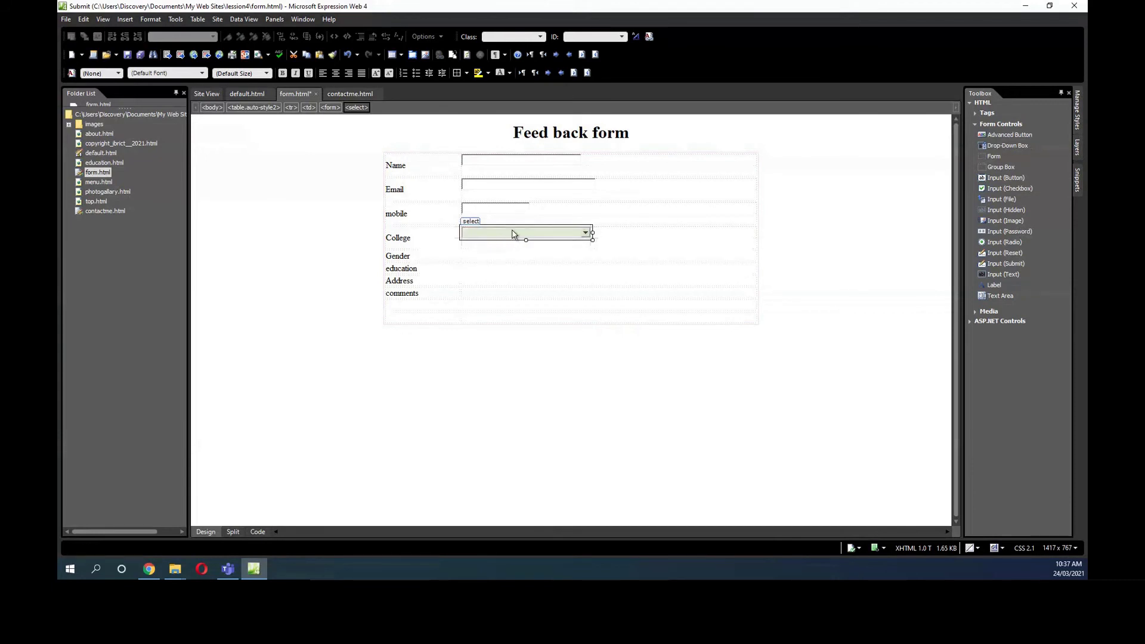
{"action": "double_click", "coordinate": [511, 234]}
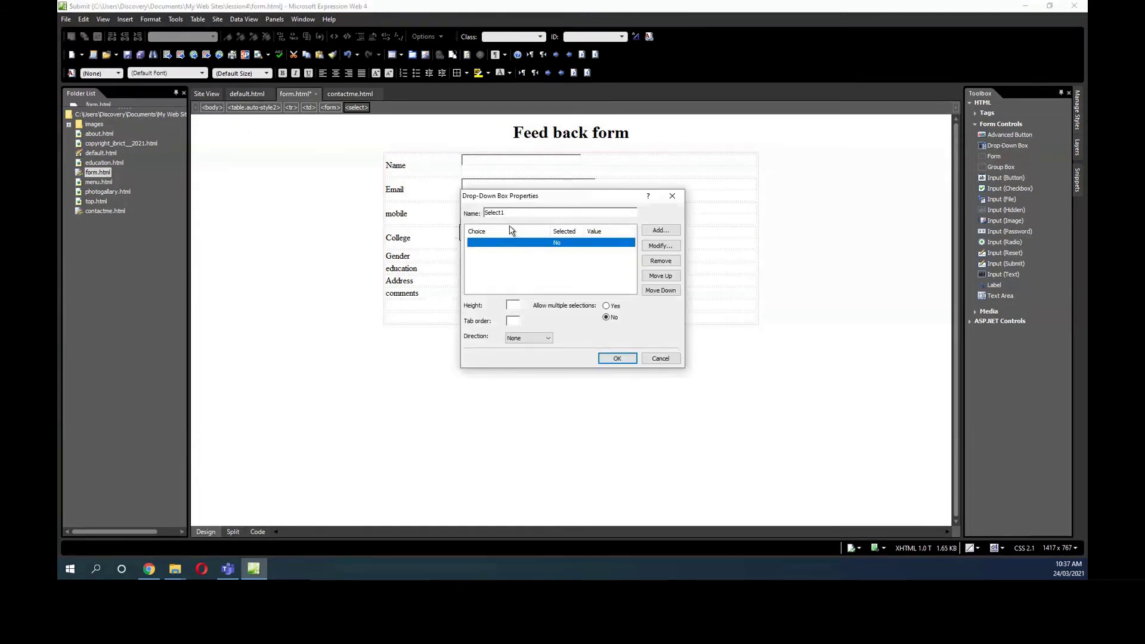
{"action": "double_click", "coordinate": [512, 212]}
{"action": "type", "text": "college"}
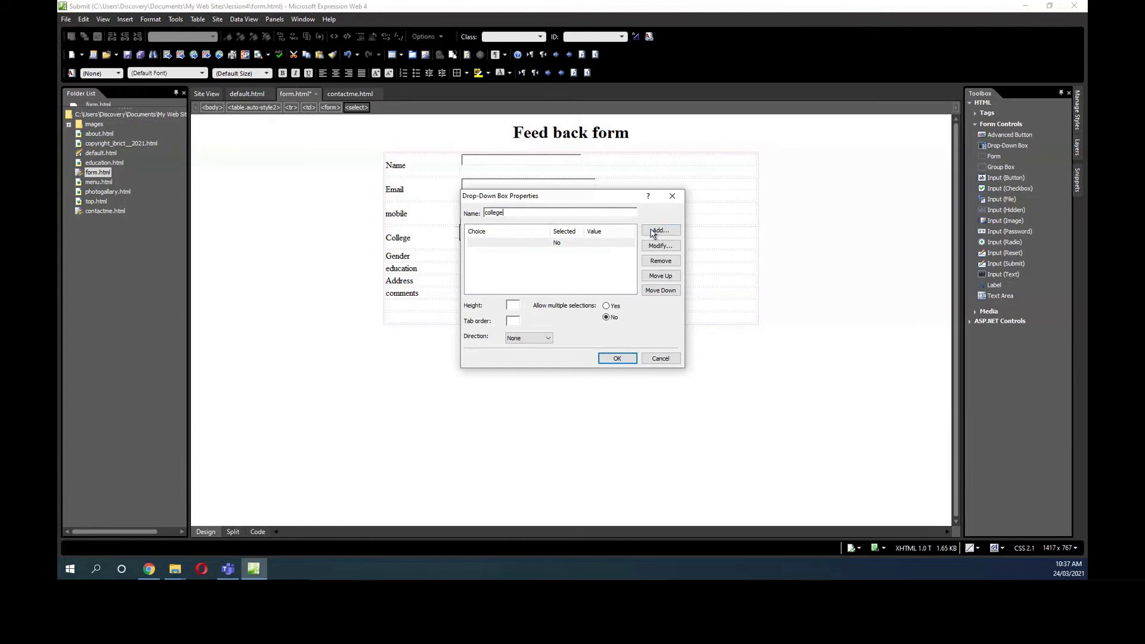
{"action": "left_click", "coordinate": [593, 243]}
{"action": "left_click", "coordinate": [660, 261]}
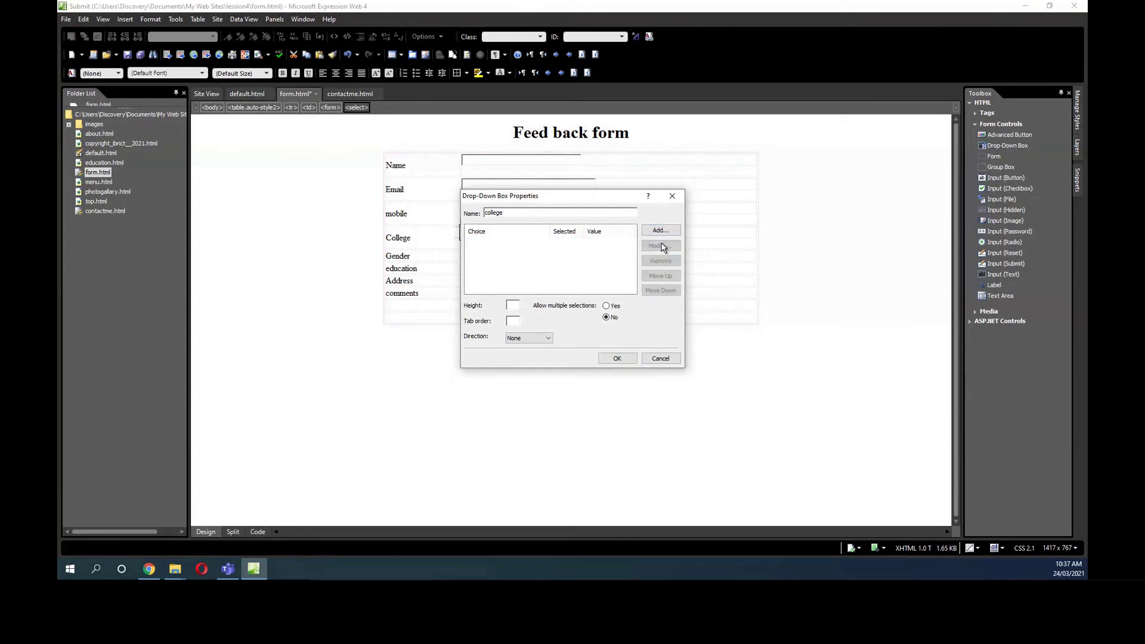
Add the choices Ibrict, HCT and Nizwa, each with its own value.
{"action": "left_click", "coordinate": [658, 232]}
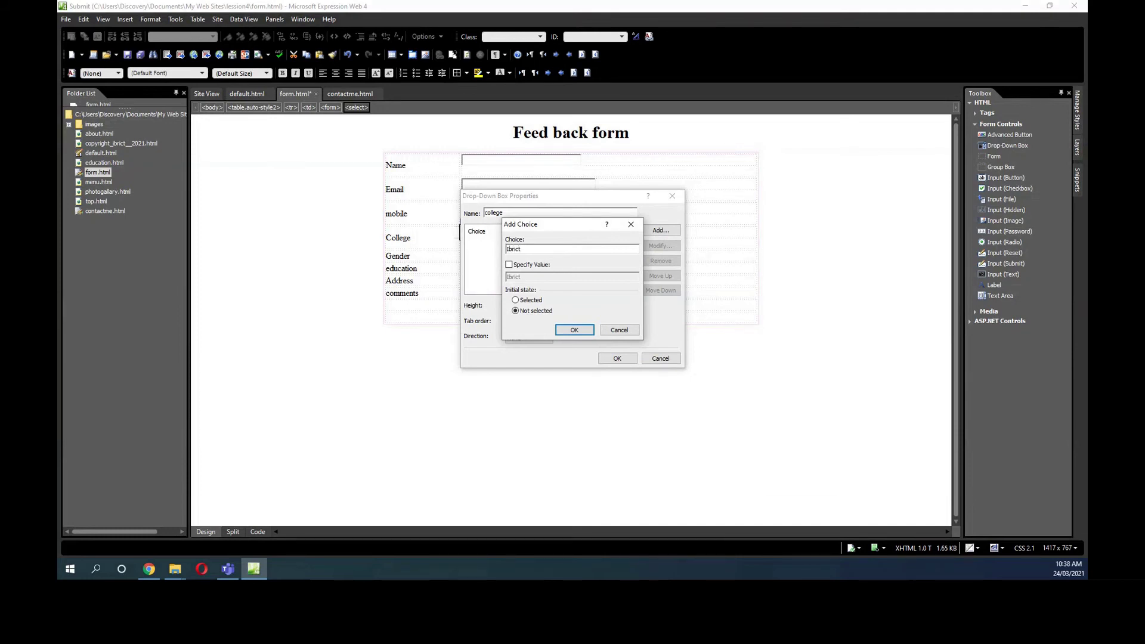
{"action": "left_click", "coordinate": [515, 264]}
{"action": "left_click", "coordinate": [569, 332]}
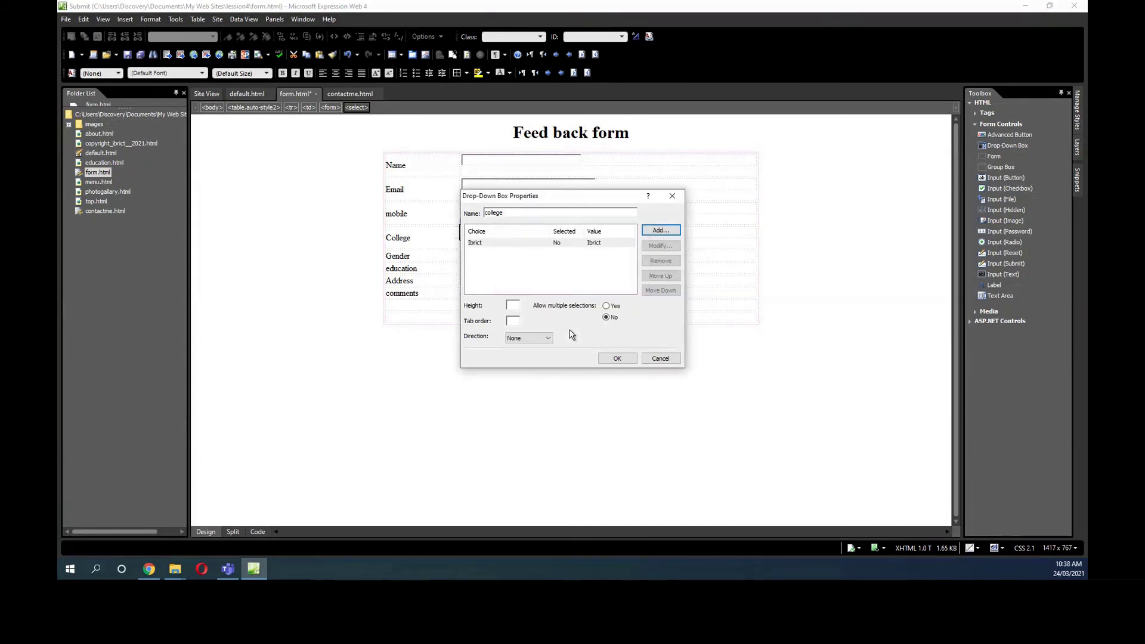
{"action": "left_click", "coordinate": [660, 230]}
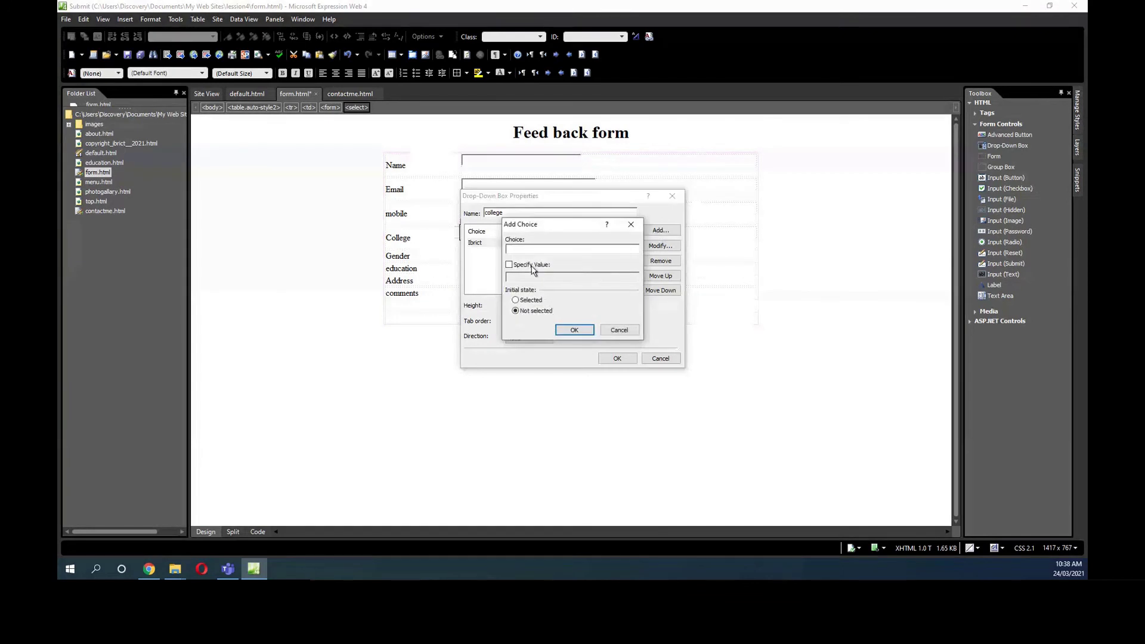
{"action": "type", "text": "HCT"}
{"action": "left_click", "coordinate": [508, 264]}
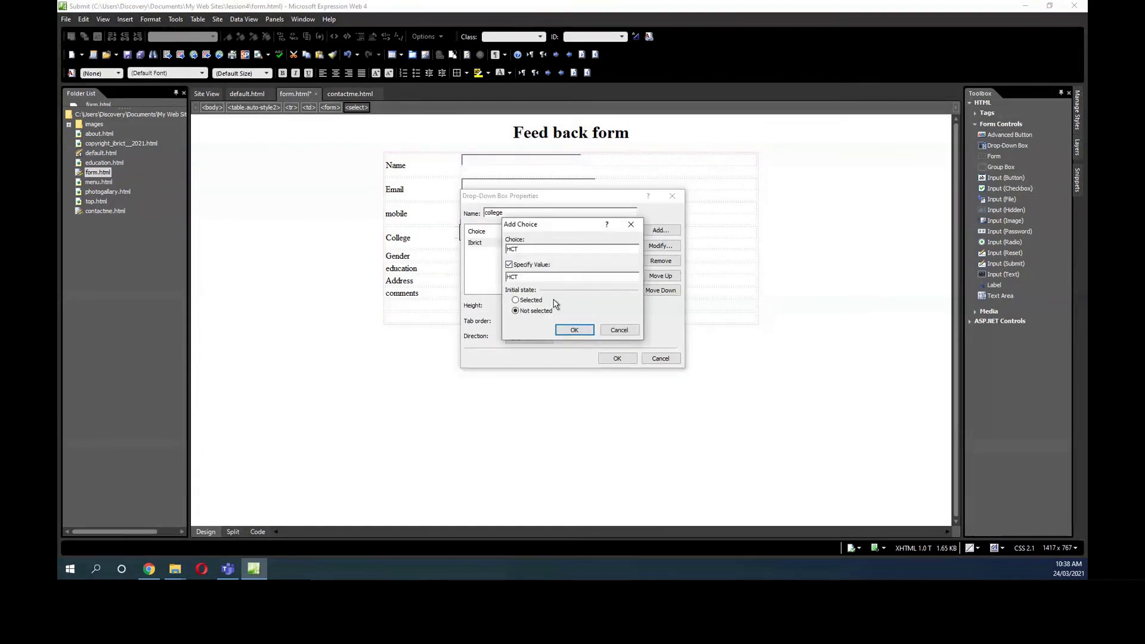
{"action": "left_click", "coordinate": [573, 330]}
{"action": "left_click", "coordinate": [660, 231]}
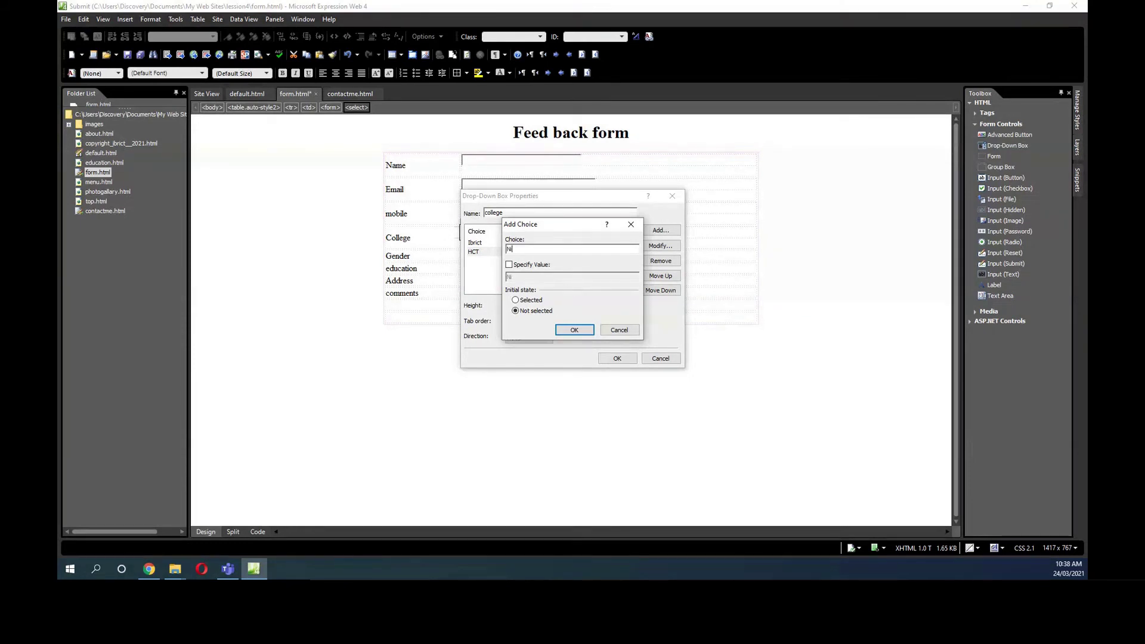
{"action": "type", "text": "Nizwa"}
{"action": "left_click", "coordinate": [530, 266]}
{"action": "left_click", "coordinate": [572, 329]}
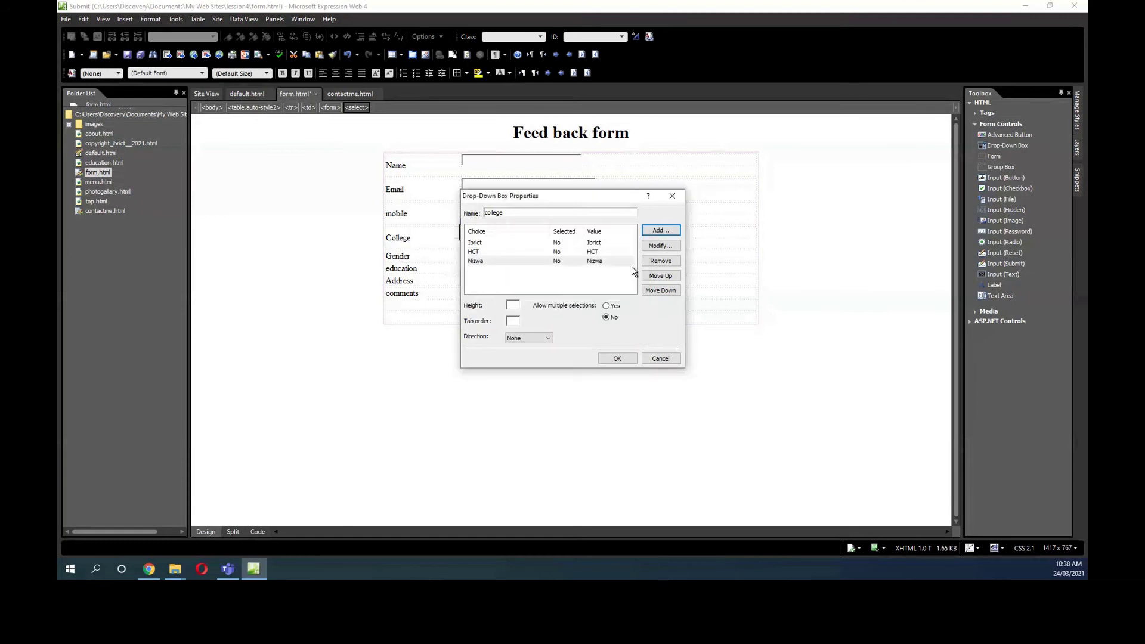
Add the choices Ibra and Buraimi college and apply the list to the drop-down.
{"action": "left_click", "coordinate": [660, 230]}
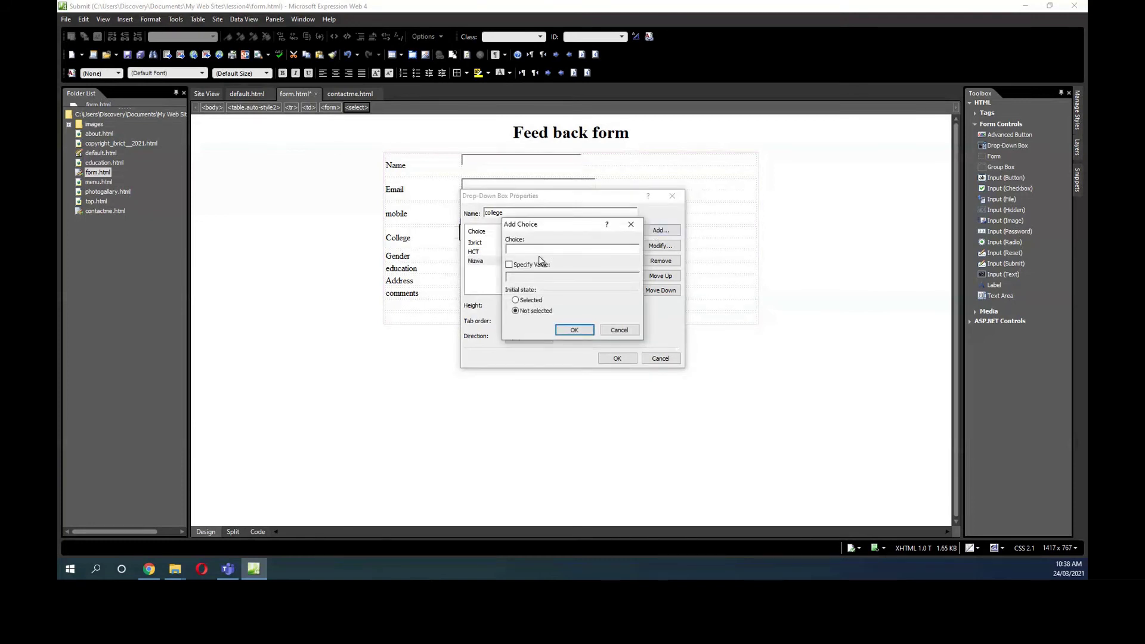
{"action": "type", "text": "Ibra"}
{"action": "left_click", "coordinate": [581, 330]}
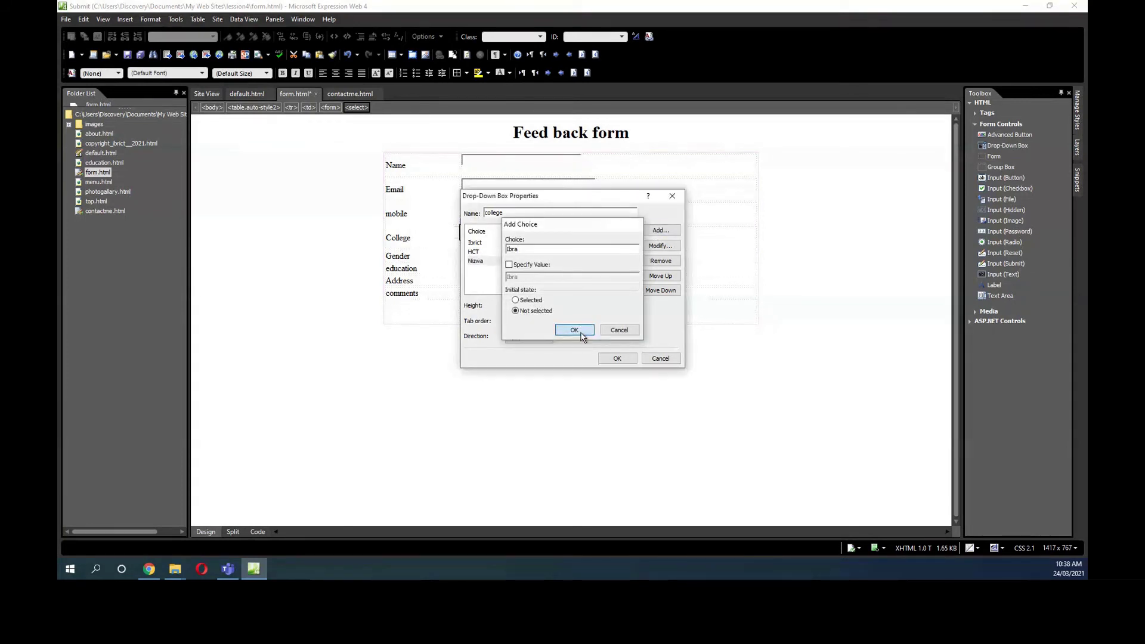
{"action": "left_click", "coordinate": [652, 231]}
{"action": "type", "text": "Burai"}
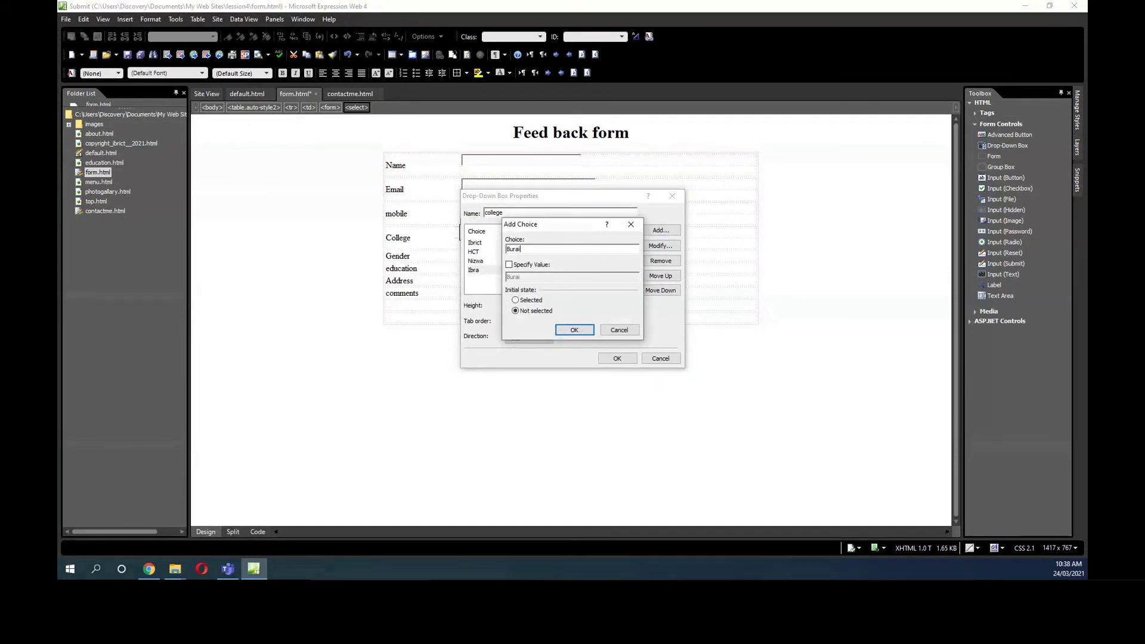
{"action": "type", "text": "mi college"}
{"action": "left_click", "coordinate": [544, 266]}
{"action": "left_click", "coordinate": [583, 327]}
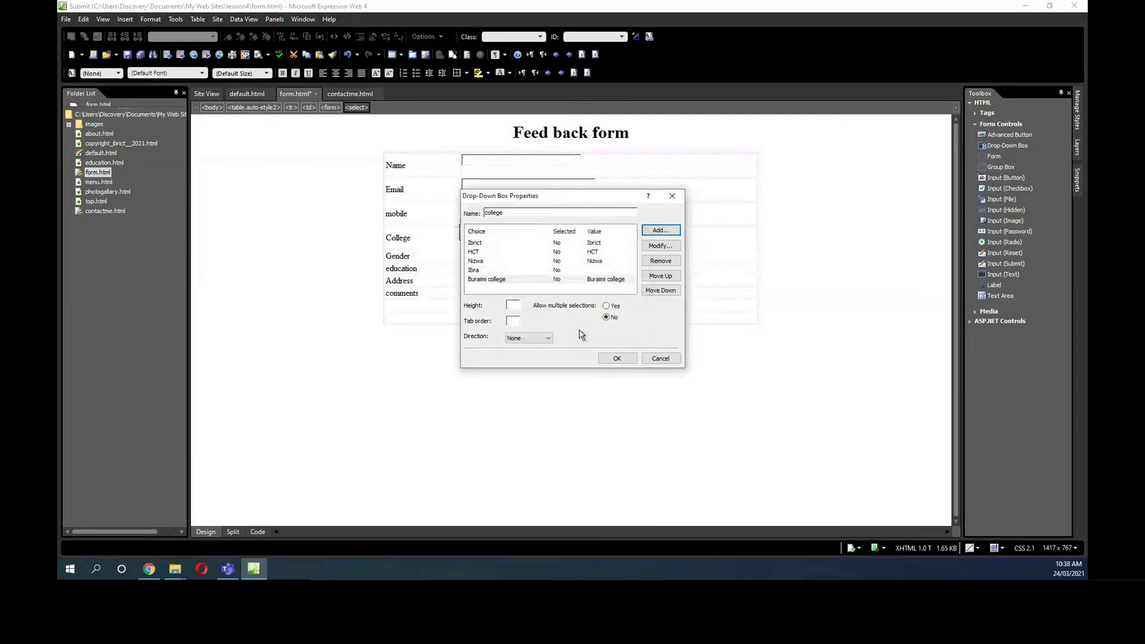
{"action": "left_click", "coordinate": [616, 358]}
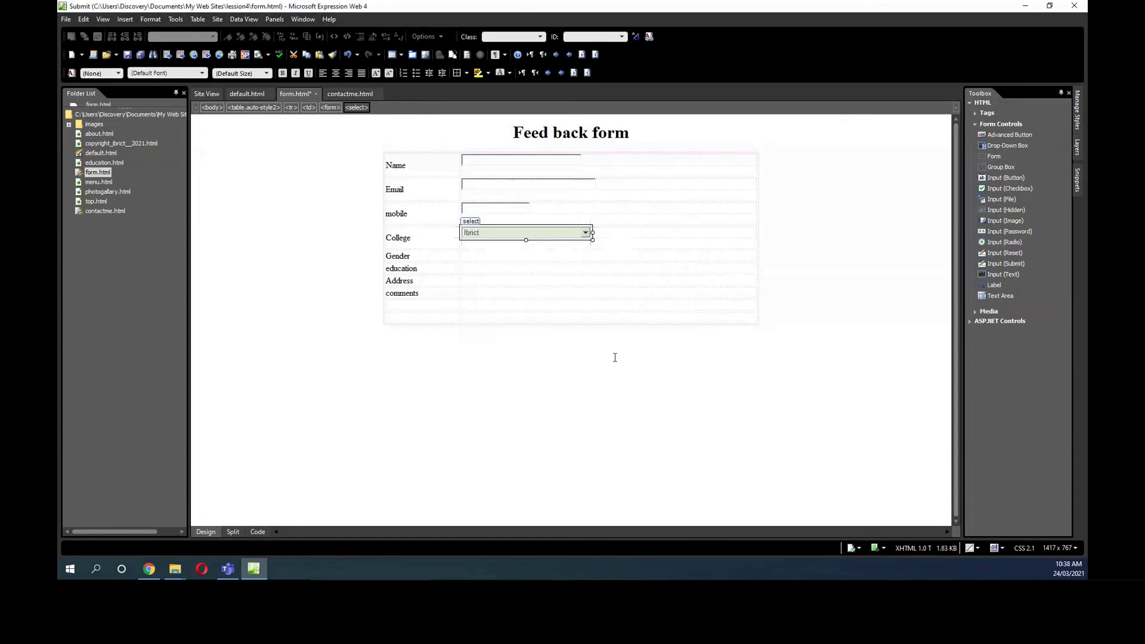
{"action": "left_click", "coordinate": [483, 257]}
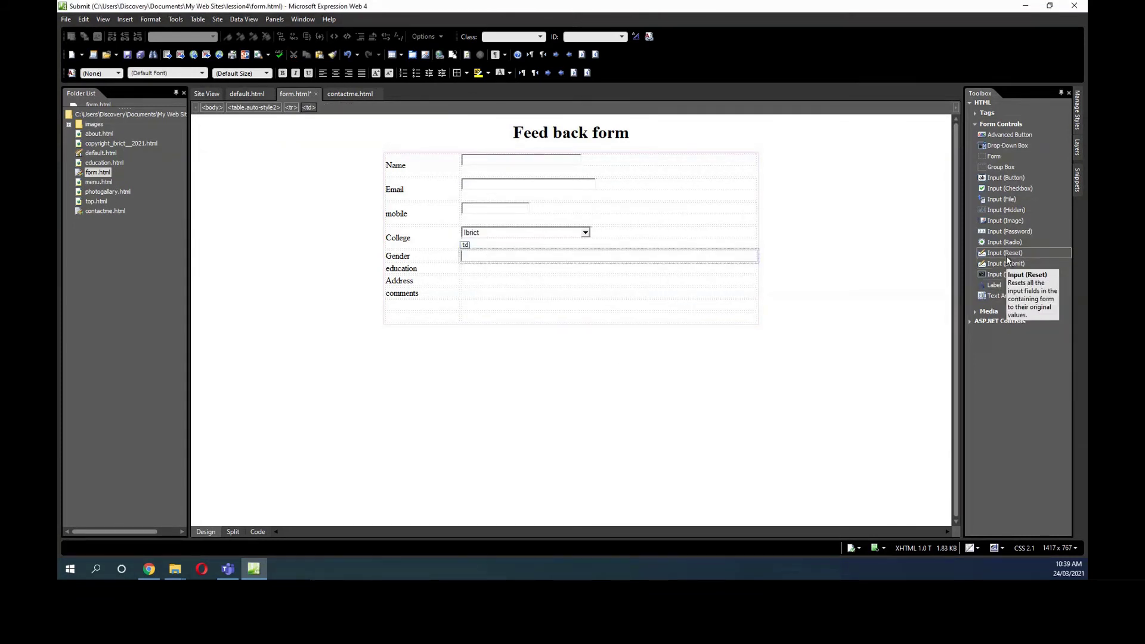
Insert a radio button labelled Female in the Gender cell, with group name gender.
{"action": "left_click_drag", "start_coordinate": [1006, 242], "coordinate": [583, 257]}
{"action": "type", "text": "Female"}
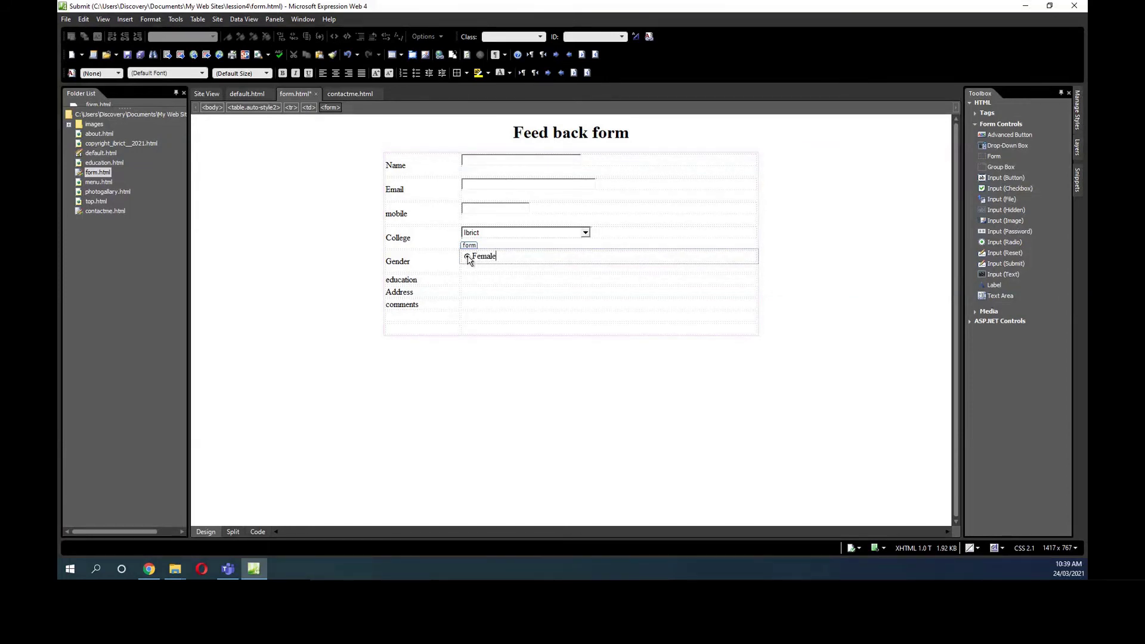
{"action": "double_click", "coordinate": [468, 263]}
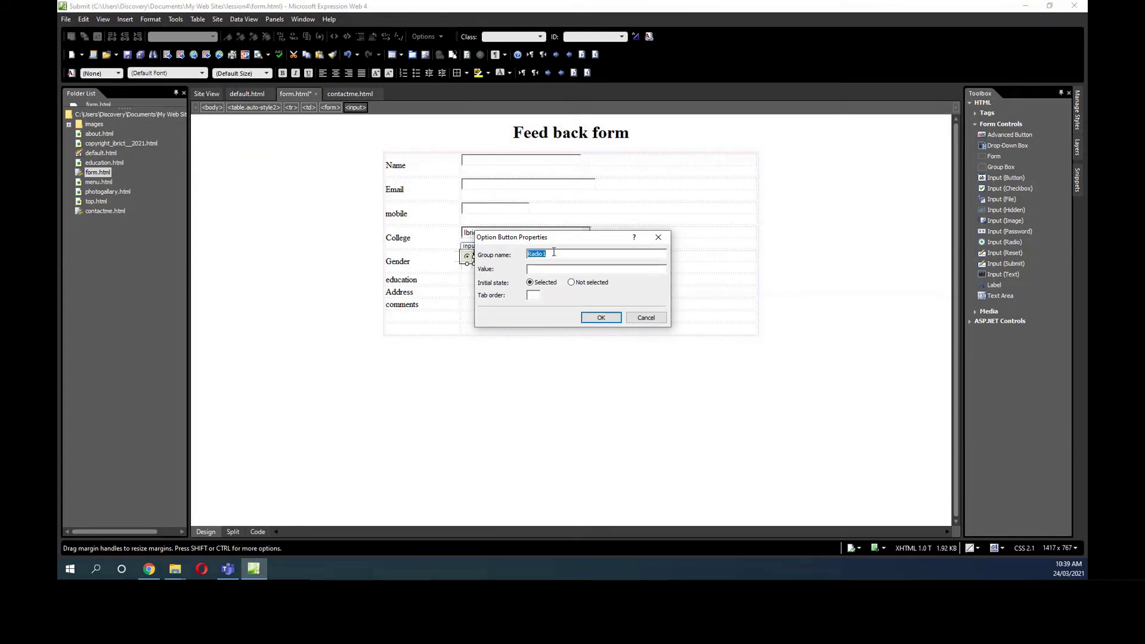
{"action": "type", "text": "gender"}
{"action": "left_click", "coordinate": [552, 254]}
{"action": "left_click_drag", "start_coordinate": [553, 254], "coordinate": [524, 255]}
{"action": "right_click", "coordinate": [533, 256]}
{"action": "left_click", "coordinate": [551, 286]}
{"action": "left_click", "coordinate": [601, 318]}
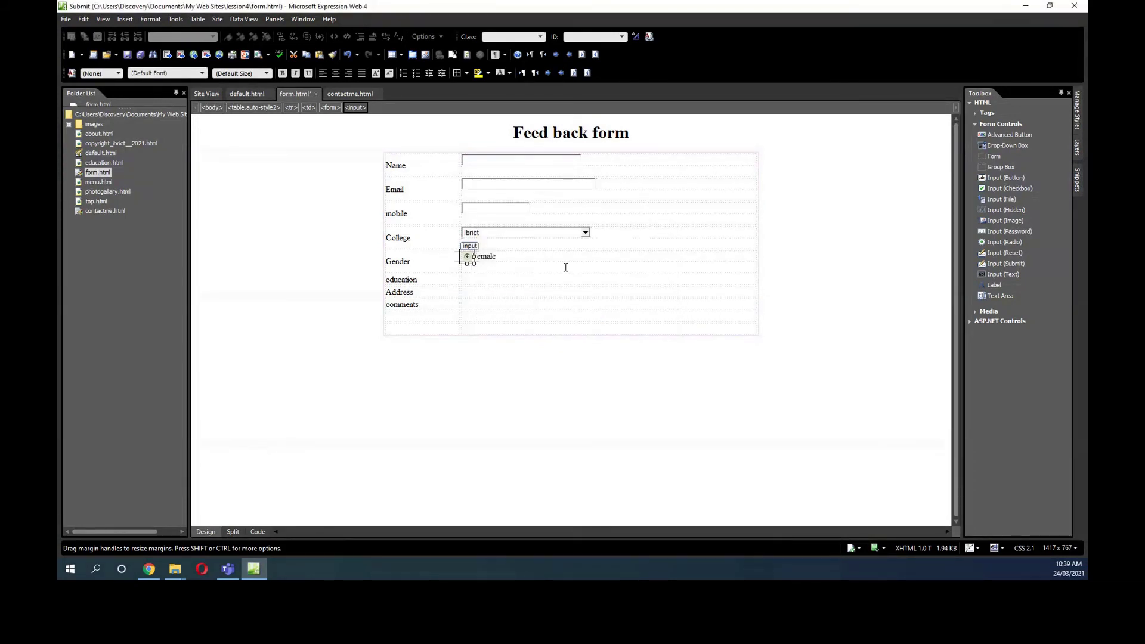
{"action": "left_click", "coordinate": [537, 256]}
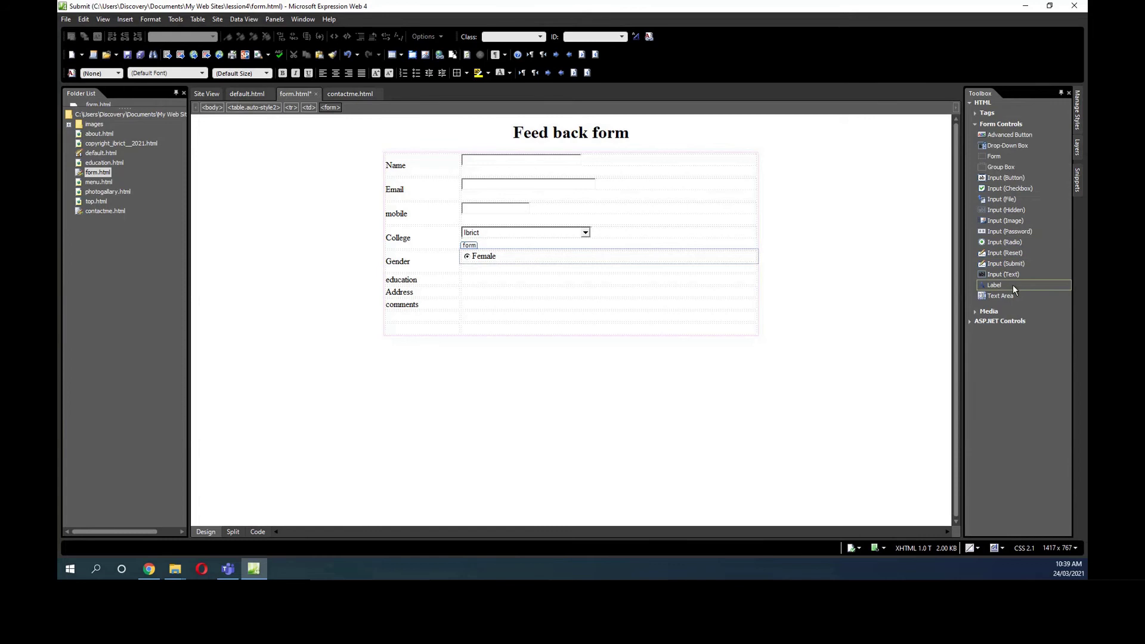
Add a Male radio button after Female, in group gender with value Male.
{"action": "left_click_drag", "start_coordinate": [1014, 246], "coordinate": [569, 262]}
{"action": "left_click", "coordinate": [554, 255]}
{"action": "type", "text": "Male"}
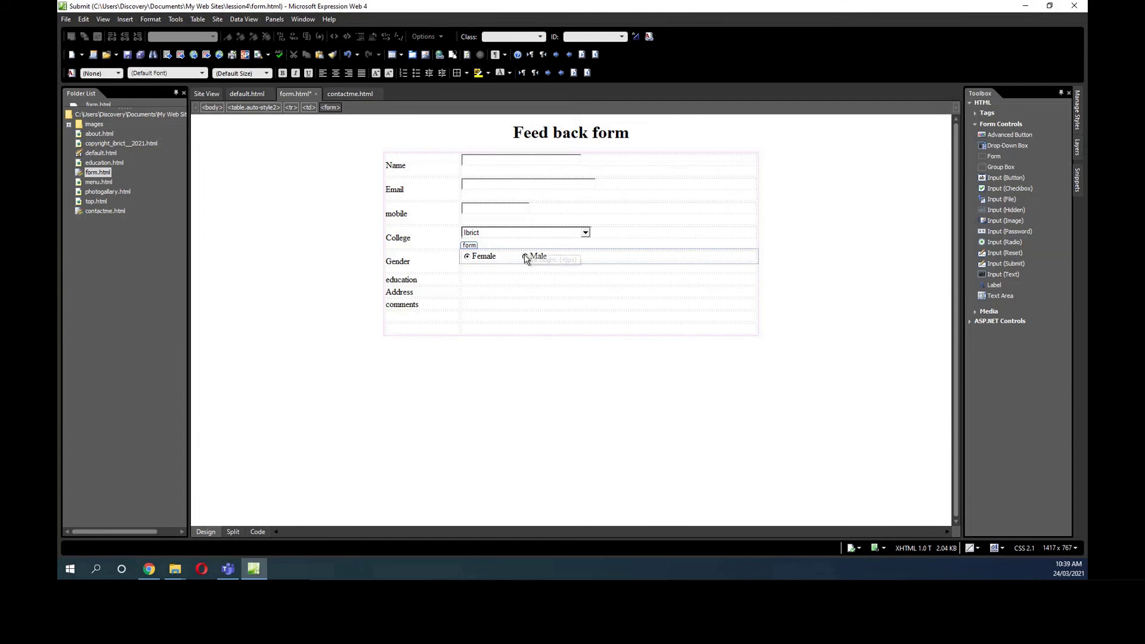
{"action": "double_click", "coordinate": [525, 258]}
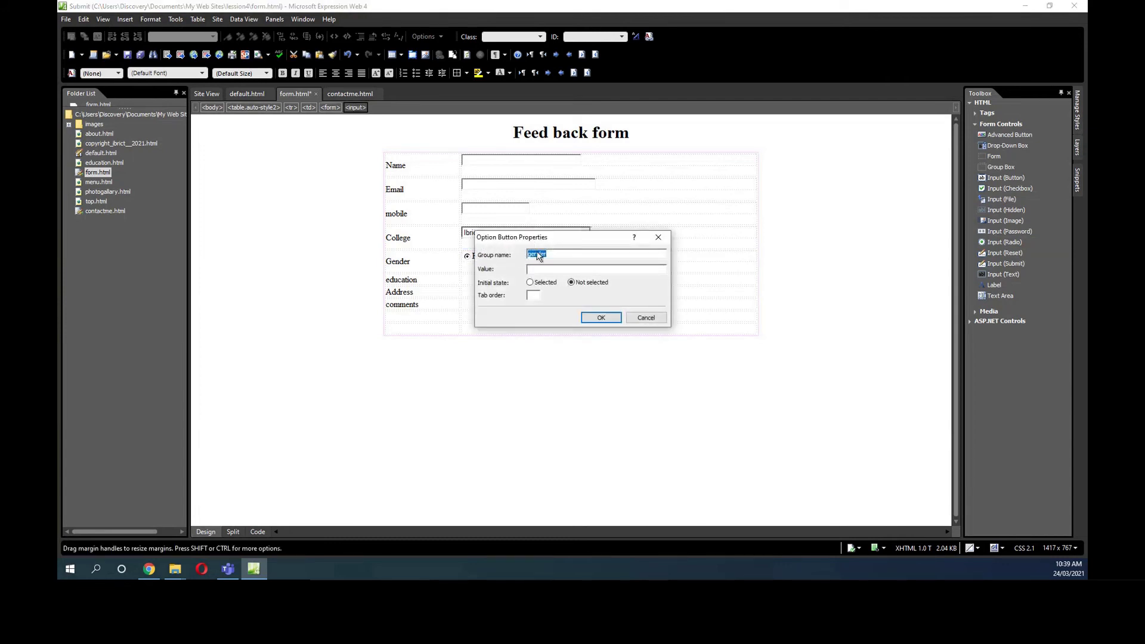
{"action": "left_click", "coordinate": [554, 257]}
{"action": "left_click_drag", "start_coordinate": [554, 256], "coordinate": [604, 248]}
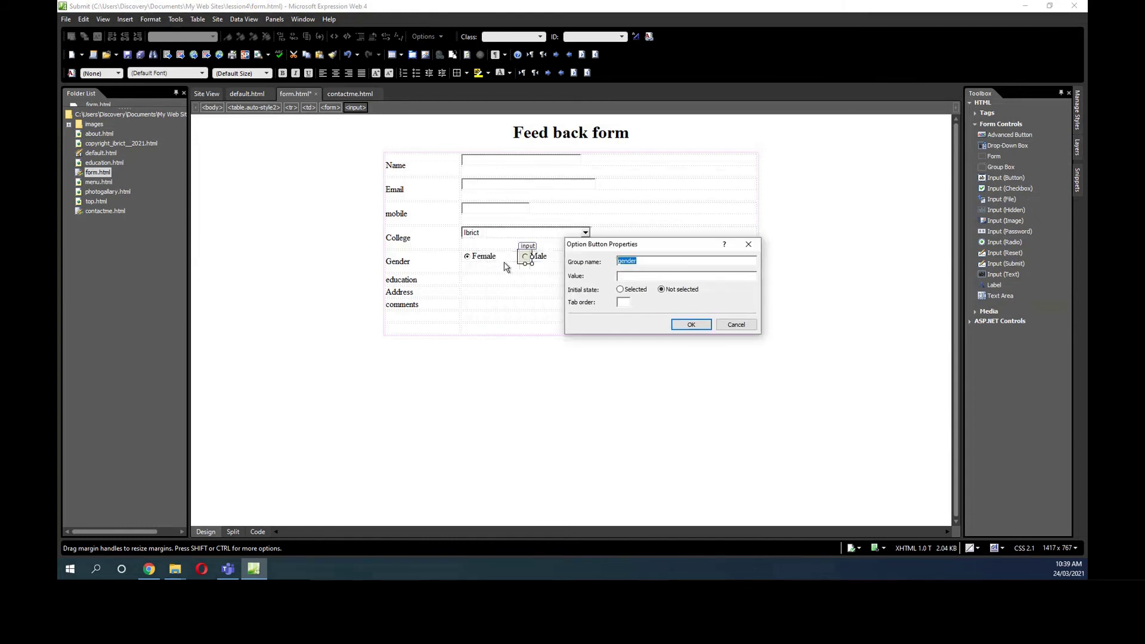
{"action": "left_click", "coordinate": [639, 276]}
{"action": "type", "text": "Male"}
{"action": "left_click", "coordinate": [692, 325]}
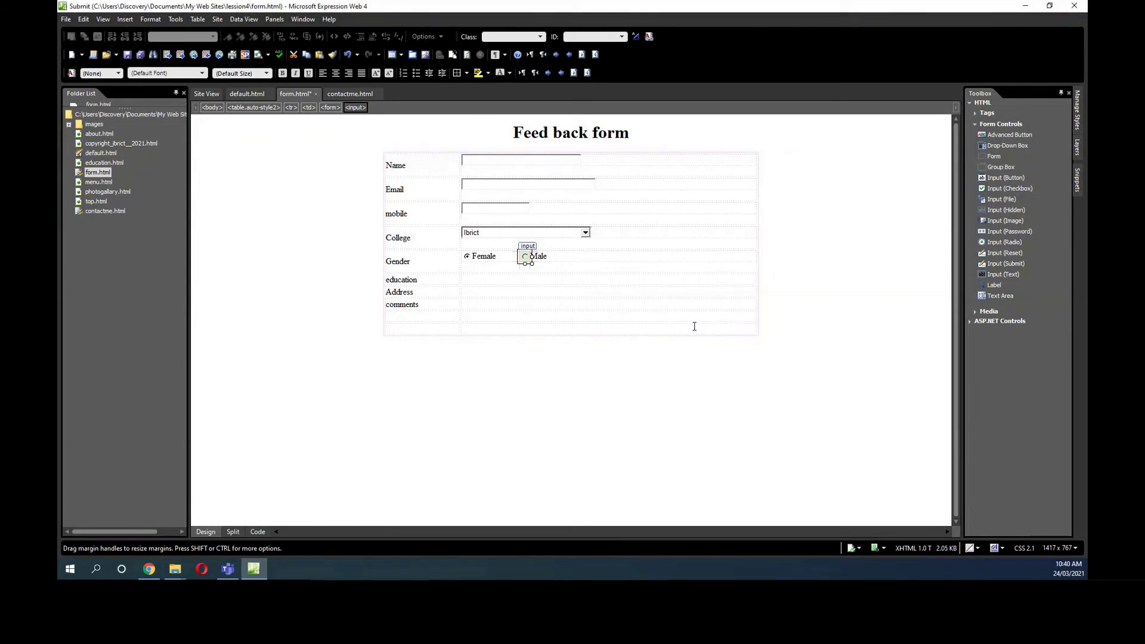
{"action": "left_click", "coordinate": [591, 263]}
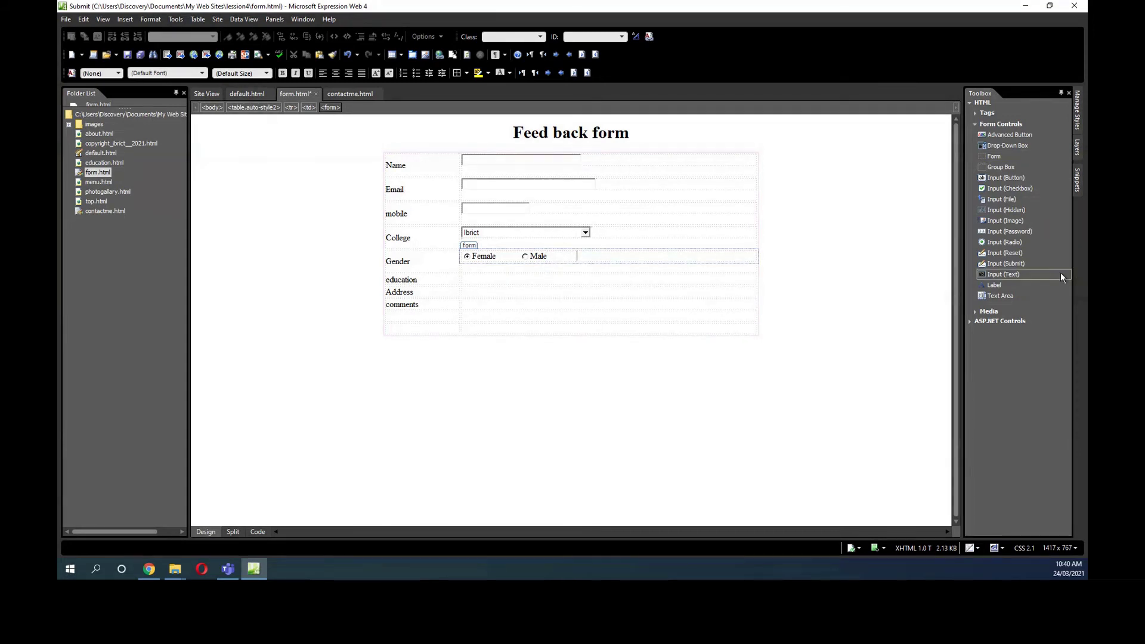
Add a third radio button after Male, labelled 'not telling', with value None.
{"action": "left_click_drag", "start_coordinate": [1023, 242], "coordinate": [587, 255]}
{"action": "type", "text": "not importa"}
{"action": "key", "text": "BackSpace"}
{"action": "key", "text": "BackSpace"}
{"action": "key", "text": "BackSpace"}
{"action": "key", "text": "BackSpace"}
{"action": "key", "text": "BackSpace"}
{"action": "key", "text": "BackSpace"}
{"action": "key", "text": "BackSpace"}
{"action": "key", "text": "BackSpace"}
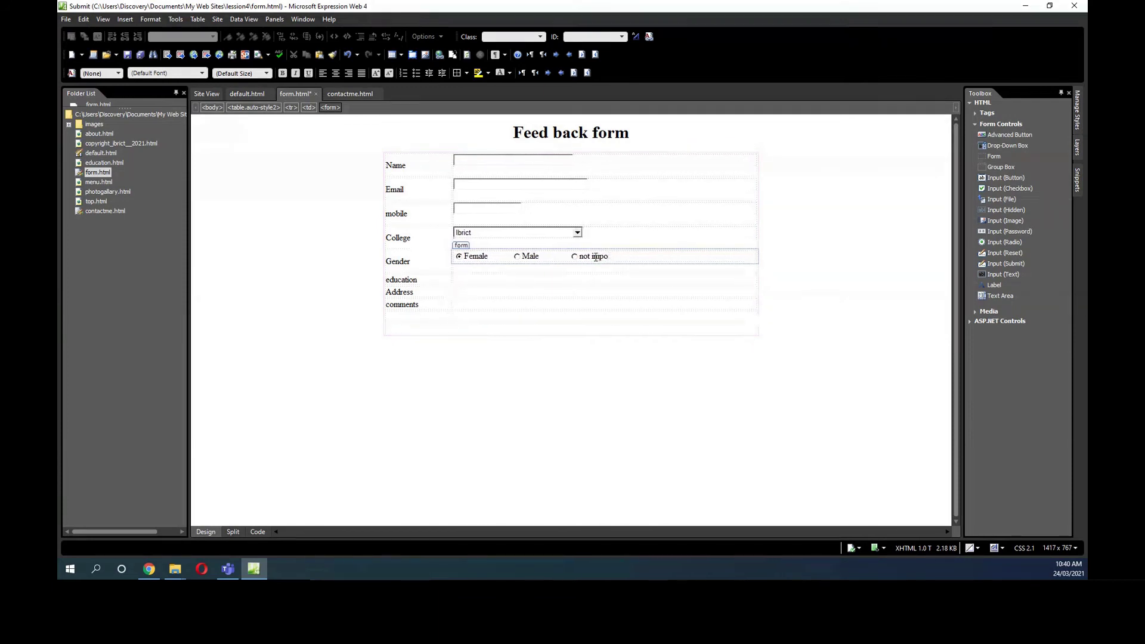
{"action": "type", "text": "telling"}
{"action": "double_click", "coordinate": [573, 257]}
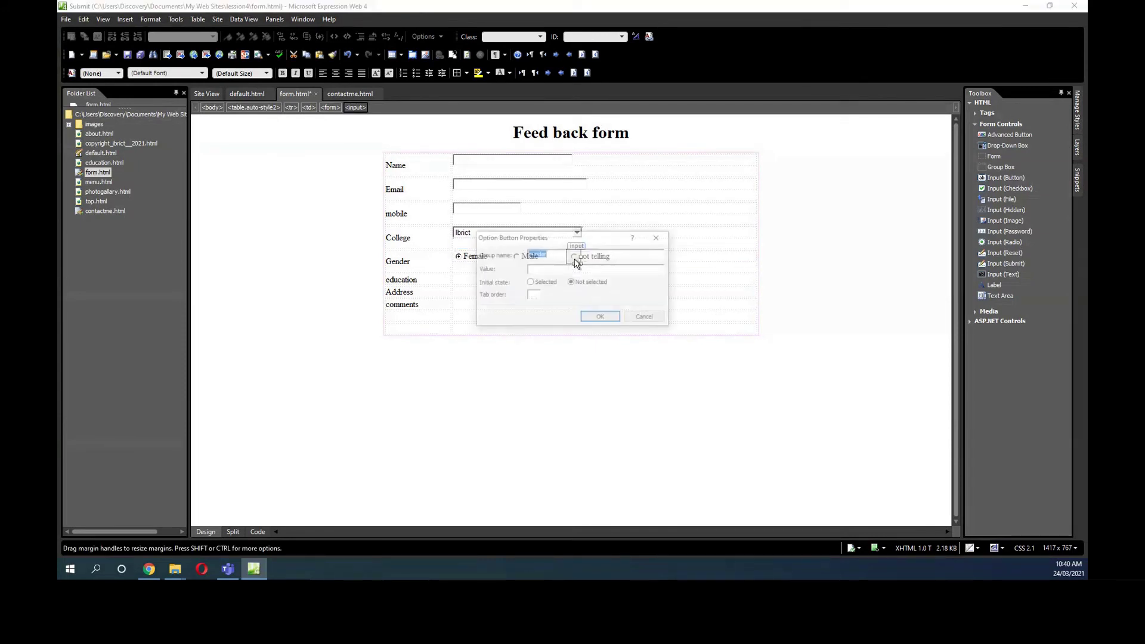
{"action": "left_click", "coordinate": [546, 269]}
{"action": "type", "text": "None"}
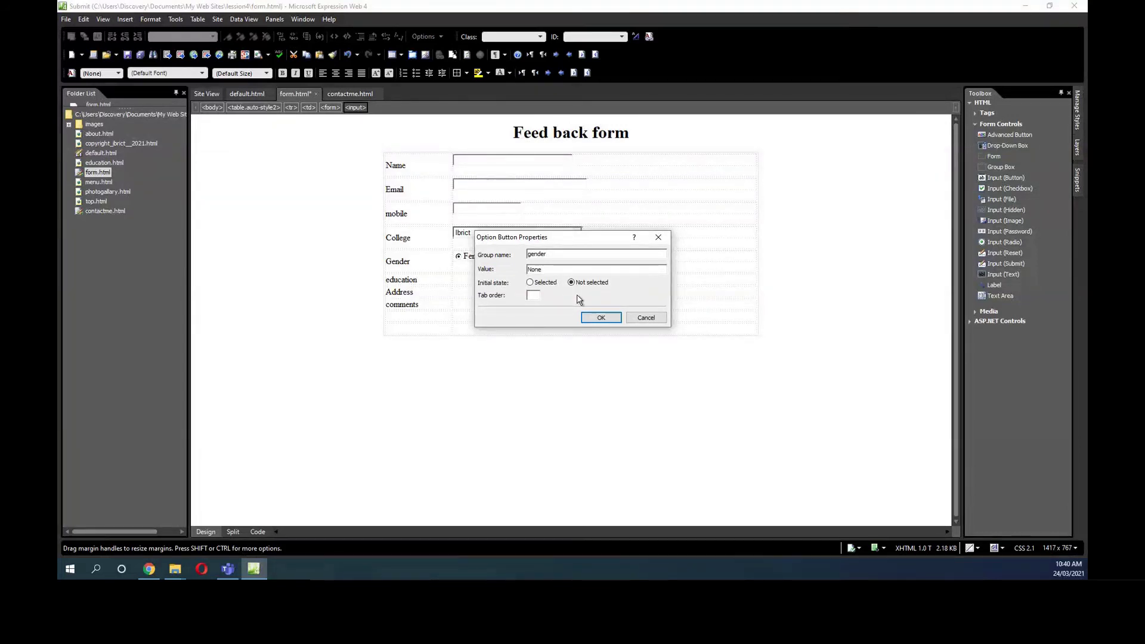
{"action": "left_click", "coordinate": [601, 318]}
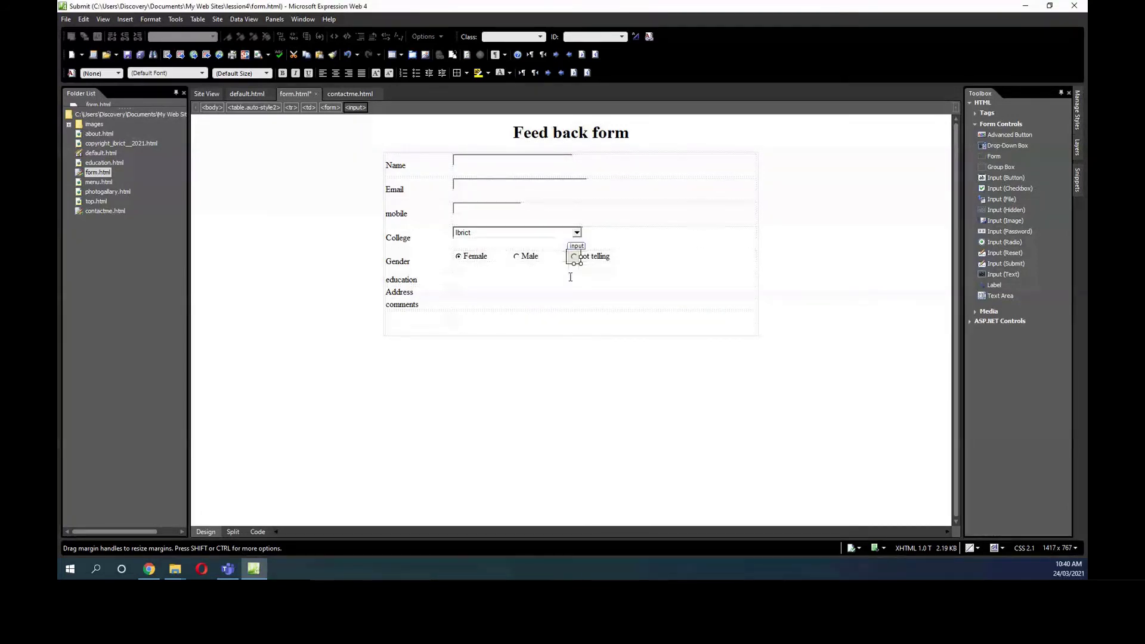
Resize the third radio button to 20px wide and capitalize its label to 'Not telling'.
{"action": "left_click_drag", "start_coordinate": [581, 259], "coordinate": [586, 257]}
{"action": "left_click", "coordinate": [587, 257]}
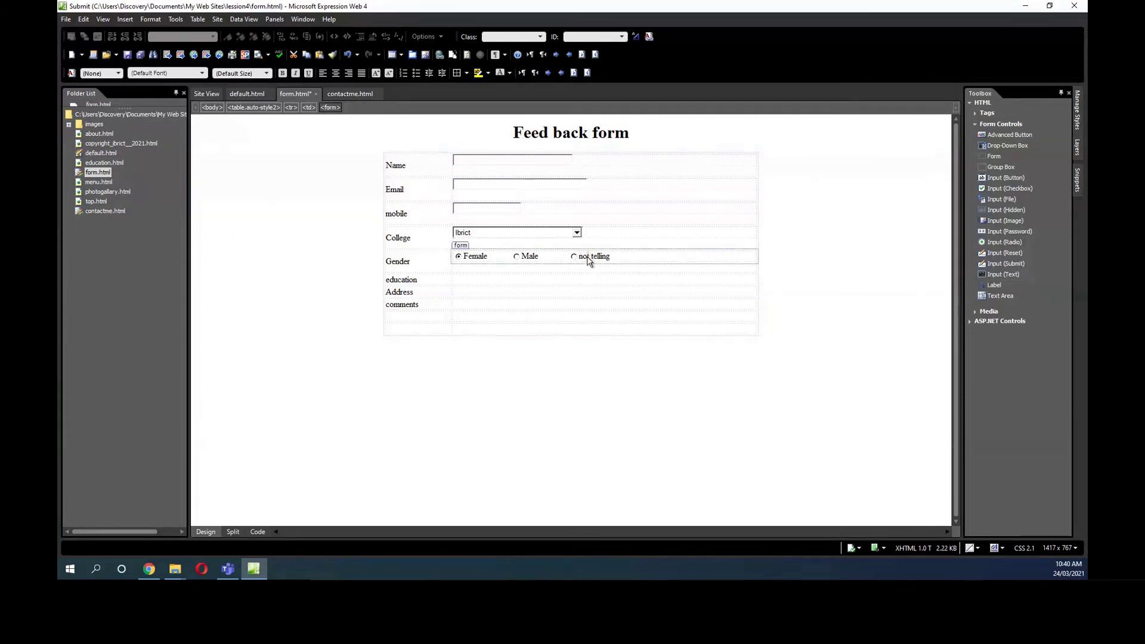
{"action": "key", "text": "BackSpace"}
{"action": "type", "text": "N"}
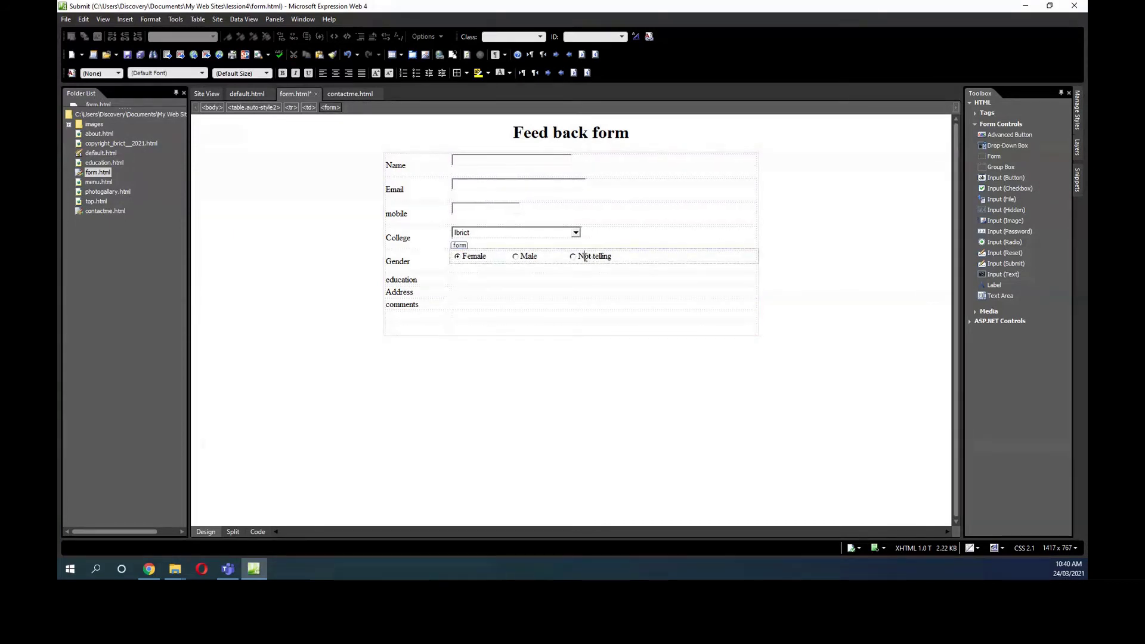
{"action": "left_click", "coordinate": [472, 280]}
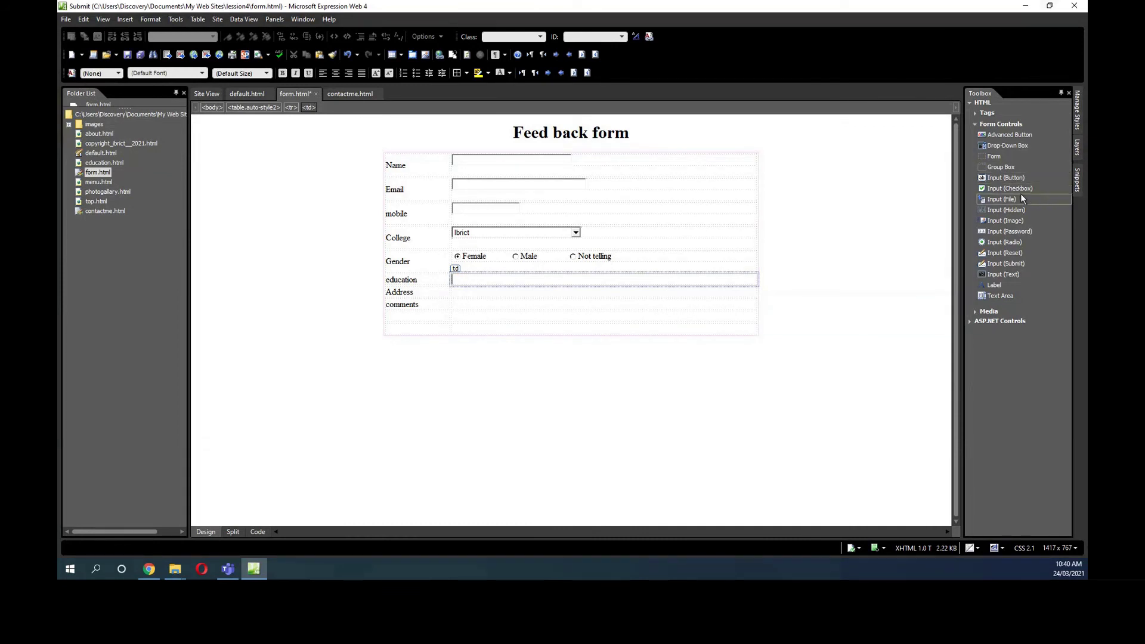
Add a checkbox labelled 'high School' to the education cell, using the label as its name.
{"action": "left_click_drag", "start_coordinate": [1012, 187], "coordinate": [464, 279]}
{"action": "left_click", "coordinate": [474, 280]}
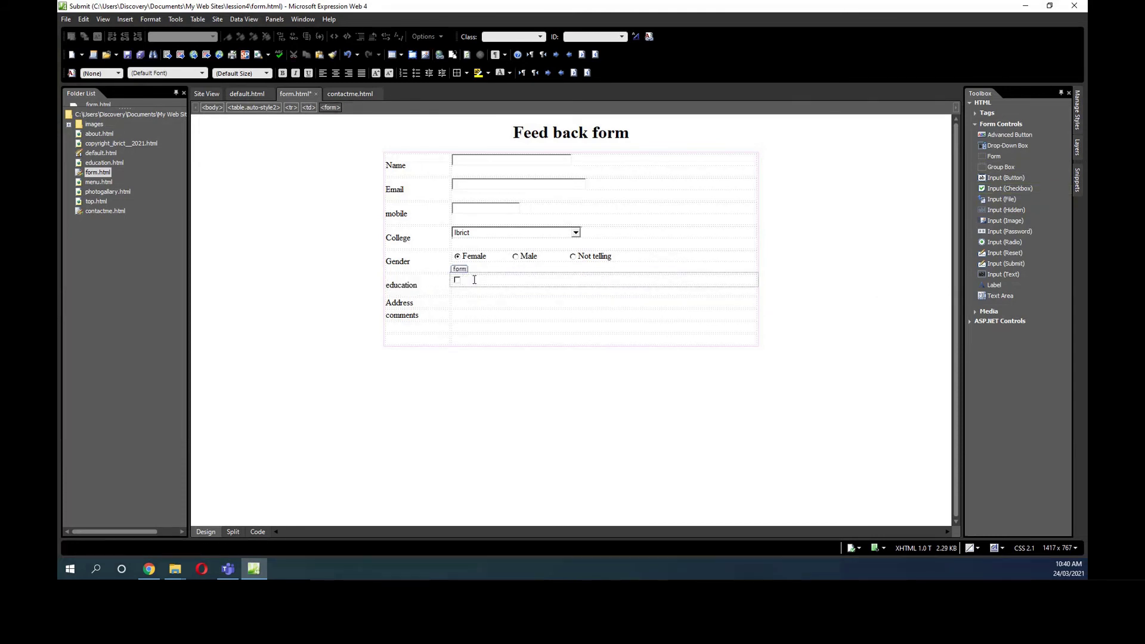
{"action": "type", "text": "high School"}
{"action": "left_click_drag", "start_coordinate": [502, 279], "coordinate": [462, 280]}
{"action": "right_click", "coordinate": [464, 280]}
{"action": "left_click", "coordinate": [484, 302]}
{"action": "double_click", "coordinate": [457, 281]}
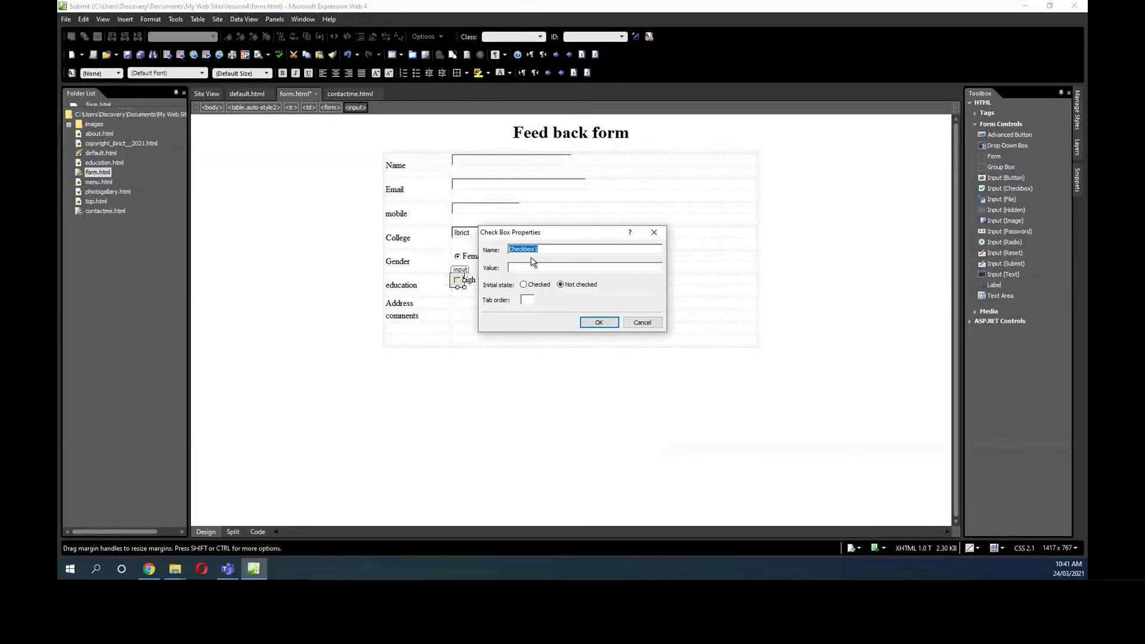
{"action": "key", "text": "ctrl+v"}
{"action": "key", "text": "ctrl+v"}
{"action": "left_click", "coordinate": [600, 322]}
{"action": "left_click", "coordinate": [603, 327]}
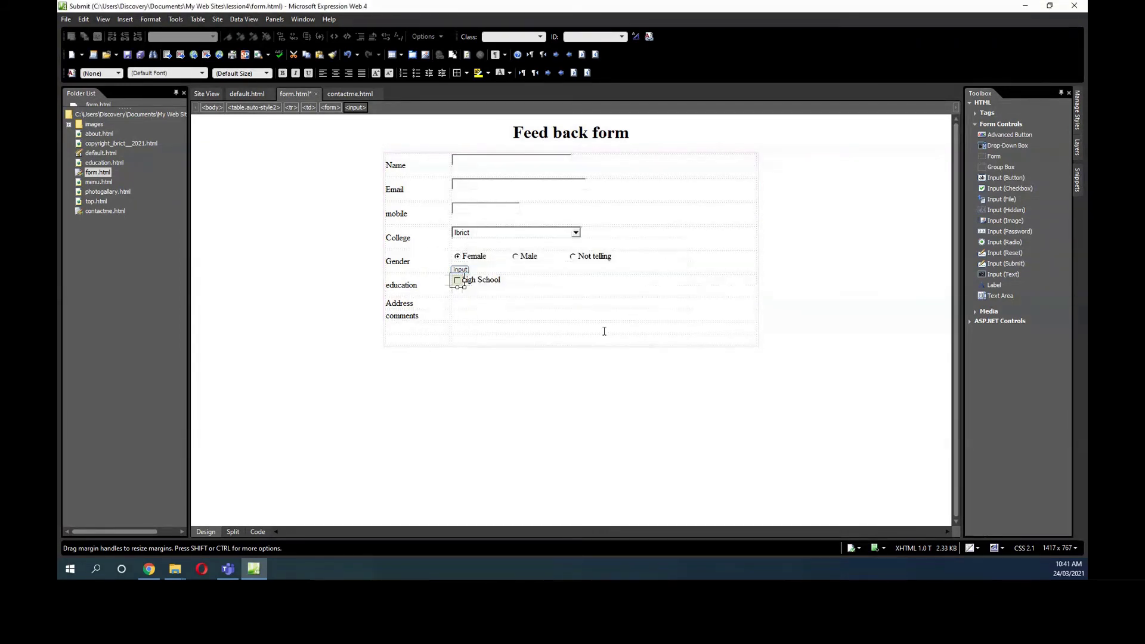
{"action": "left_click", "coordinate": [533, 280]}
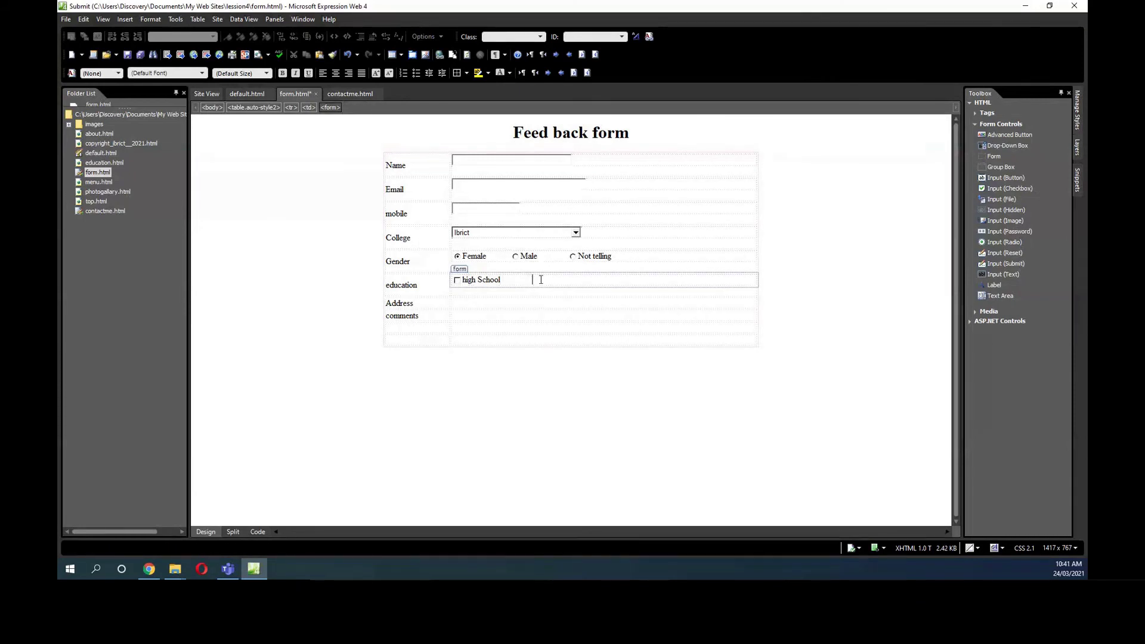
Add a second checkbox labelled Diploma, with name and value Diploma.
{"action": "left_click_drag", "start_coordinate": [1014, 191], "coordinate": [540, 278]}
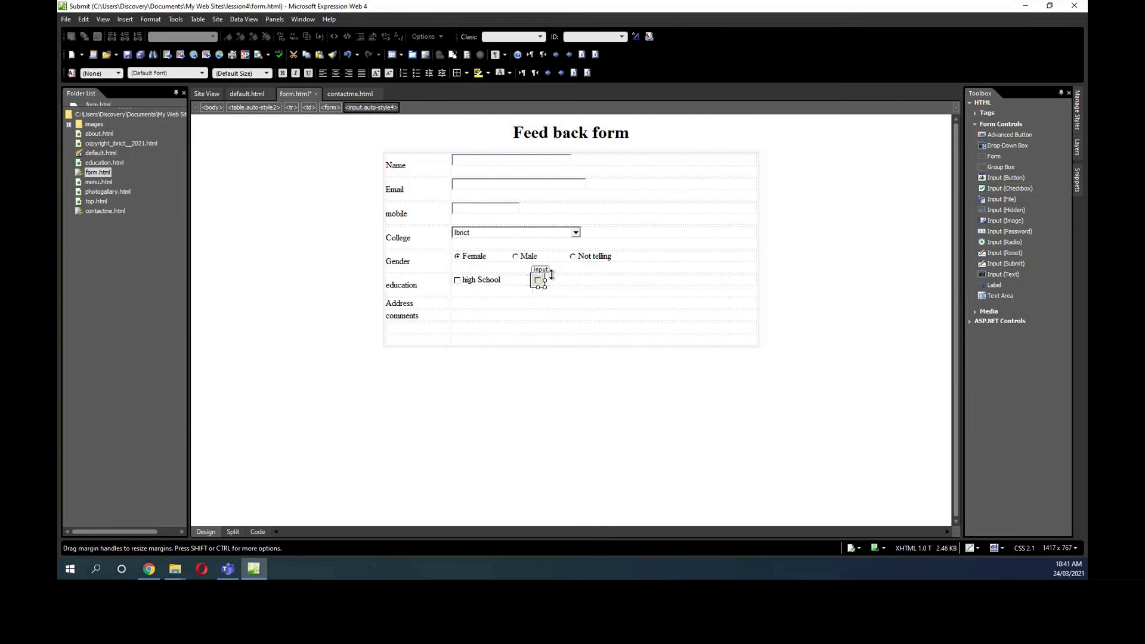
{"action": "left_click", "coordinate": [551, 278]}
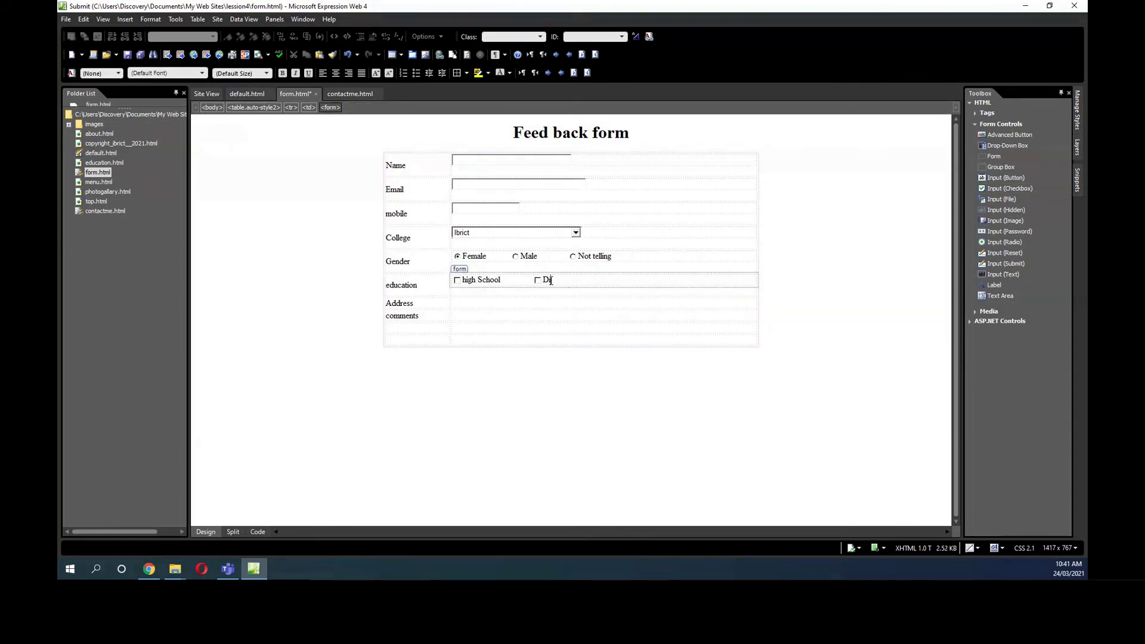
{"action": "type", "text": "a"}
{"action": "double_click", "coordinate": [537, 279]}
{"action": "type", "text": "Diplo"}
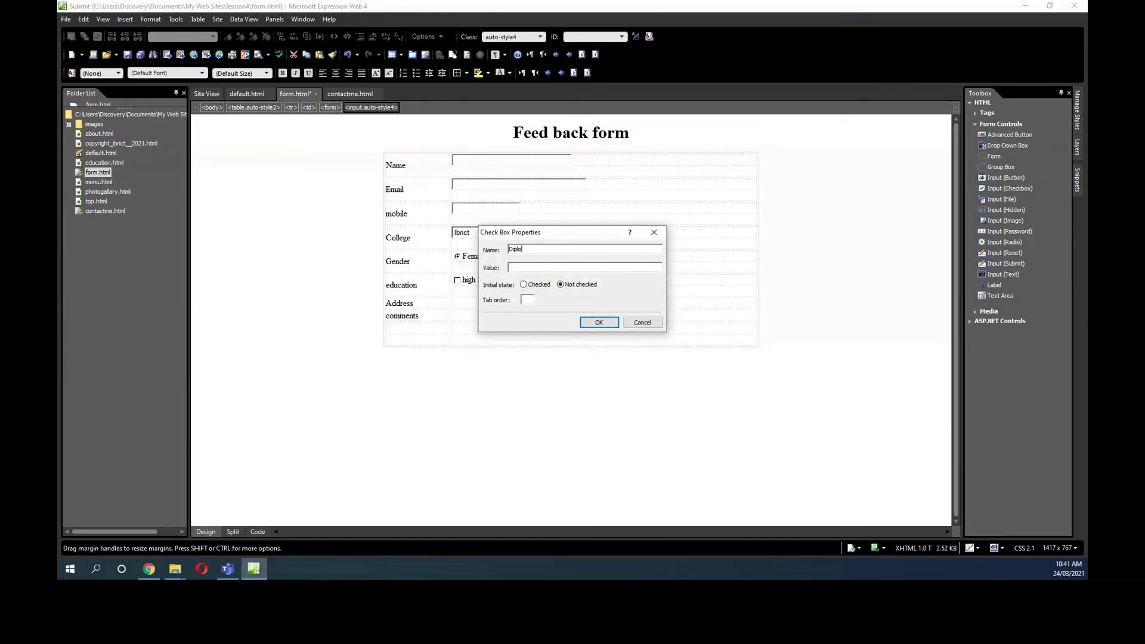
{"action": "left_click", "coordinate": [536, 266]}
{"action": "type", "text": "Di"}
{"action": "left_click", "coordinate": [598, 322]}
{"action": "left_click", "coordinate": [590, 289]}
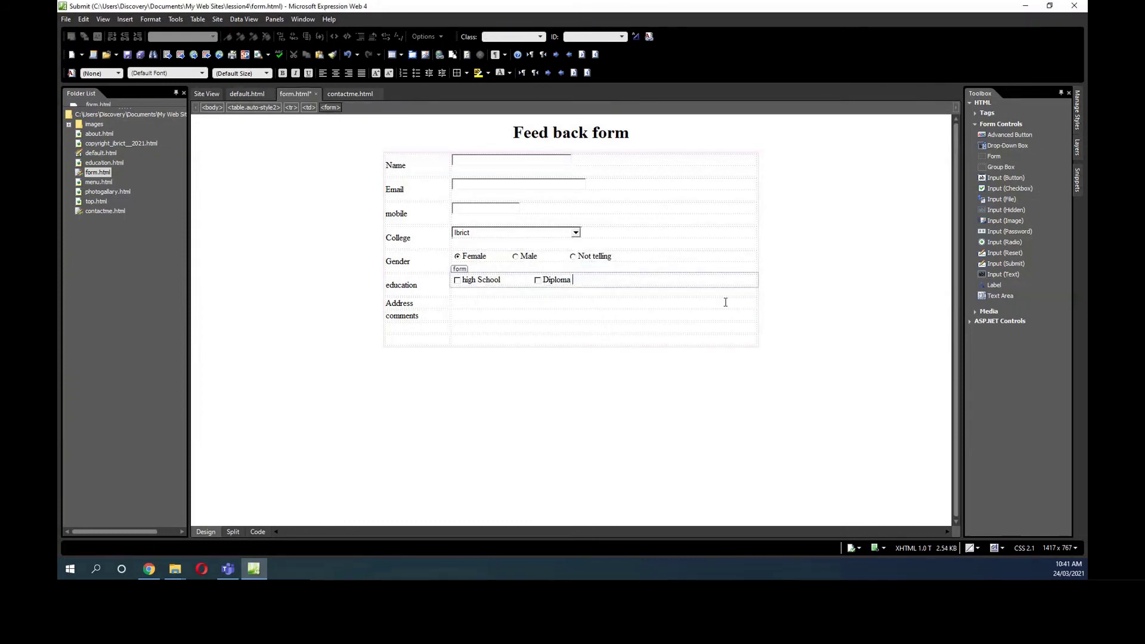
Add an 'Advanced Diploma' checkbox after Diploma, with value Advanced Diploma.
{"action": "left_click_drag", "start_coordinate": [1000, 188], "coordinate": [600, 279]}
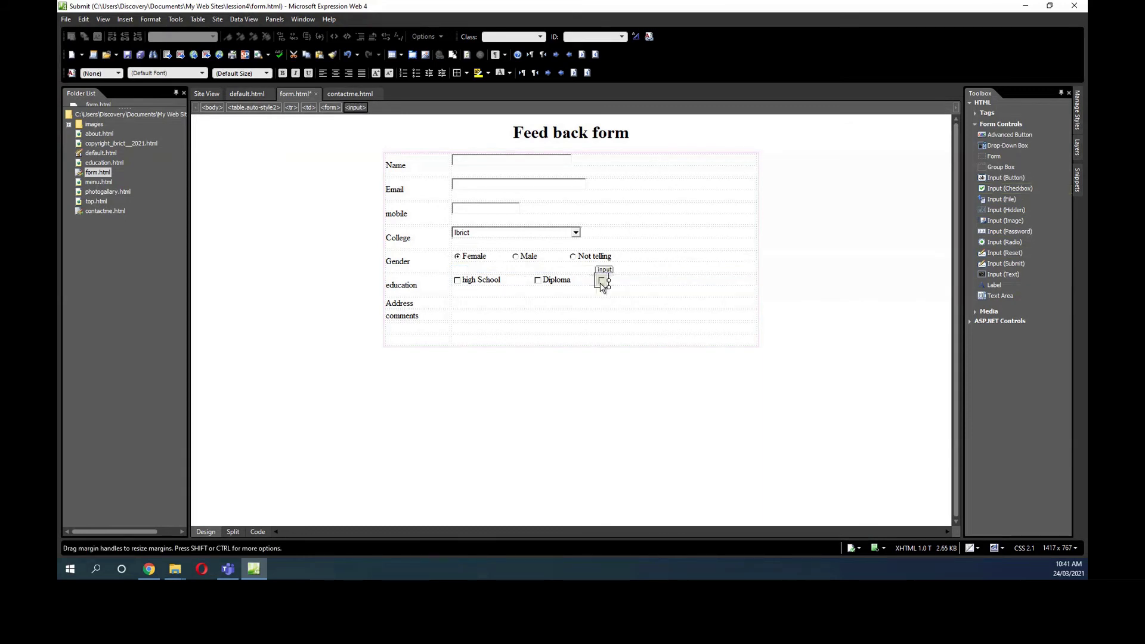
{"action": "type", "text": "Advance"}
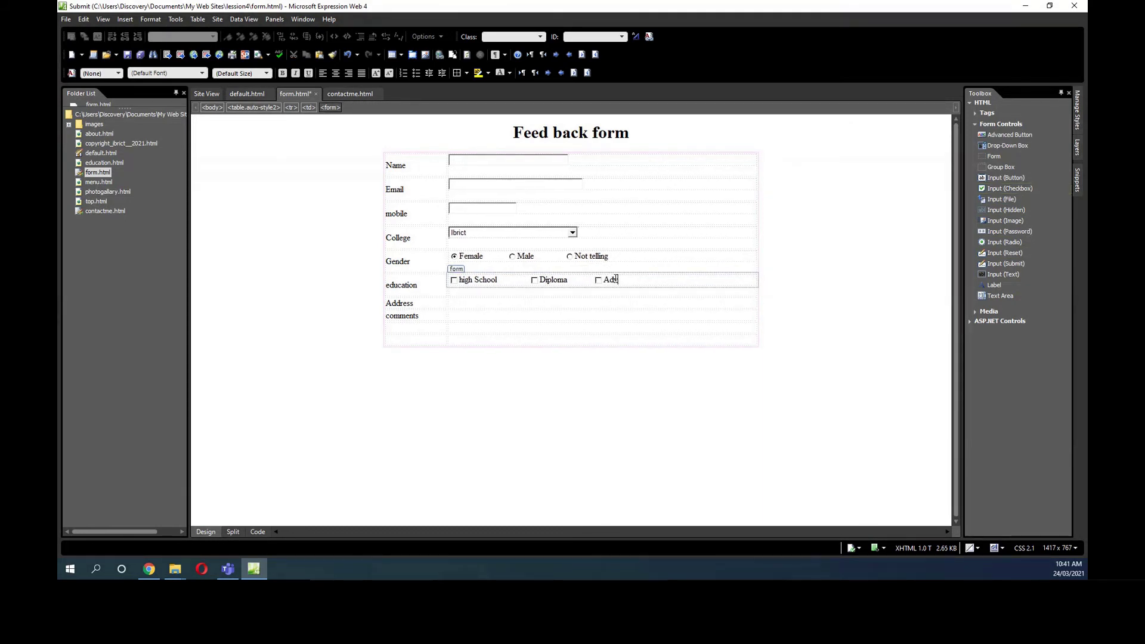
{"action": "type", "text": "d Di"}
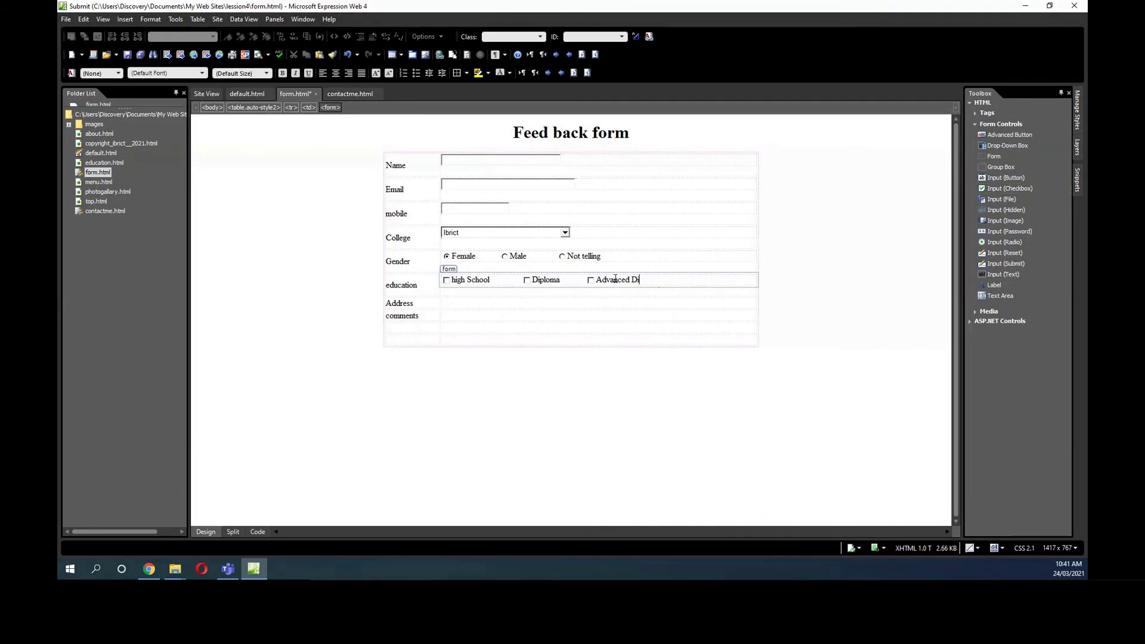
{"action": "type", "text": "ploma"}
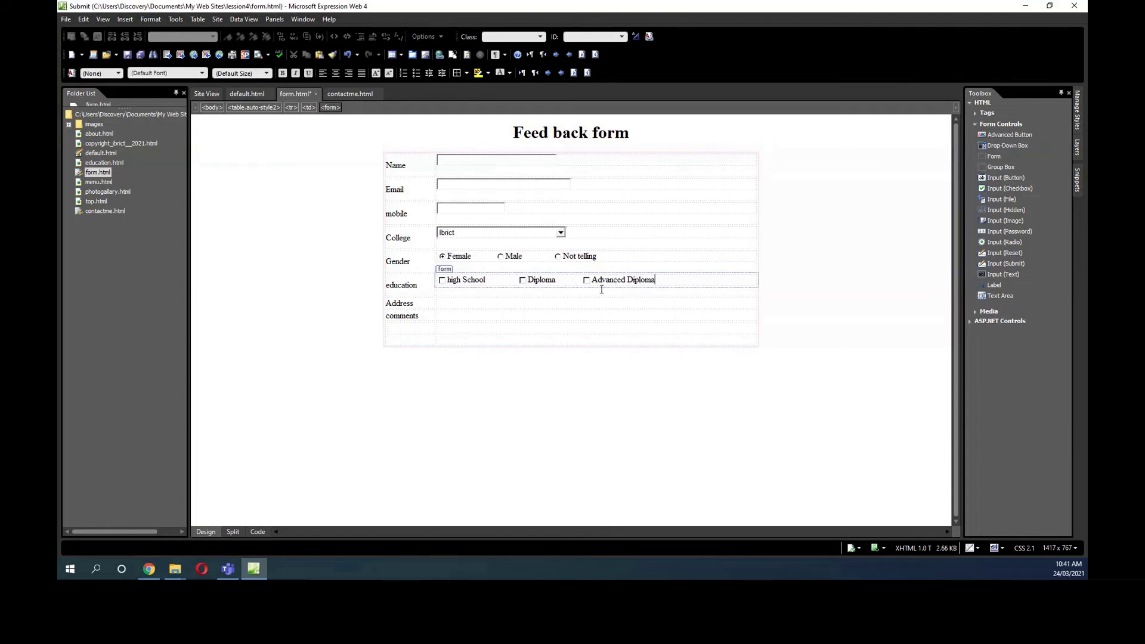
{"action": "left_click_drag", "start_coordinate": [593, 280], "coordinate": [654, 280]}
{"action": "right_click", "coordinate": [638, 282]}
{"action": "left_click", "coordinate": [666, 304]}
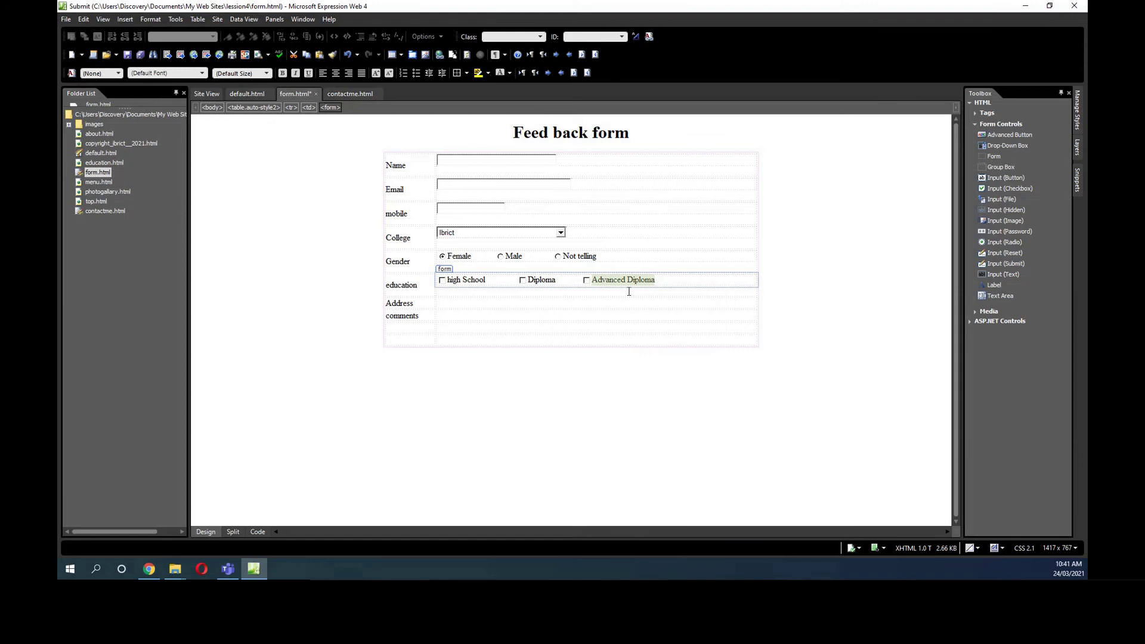
{"action": "double_click", "coordinate": [586, 279]}
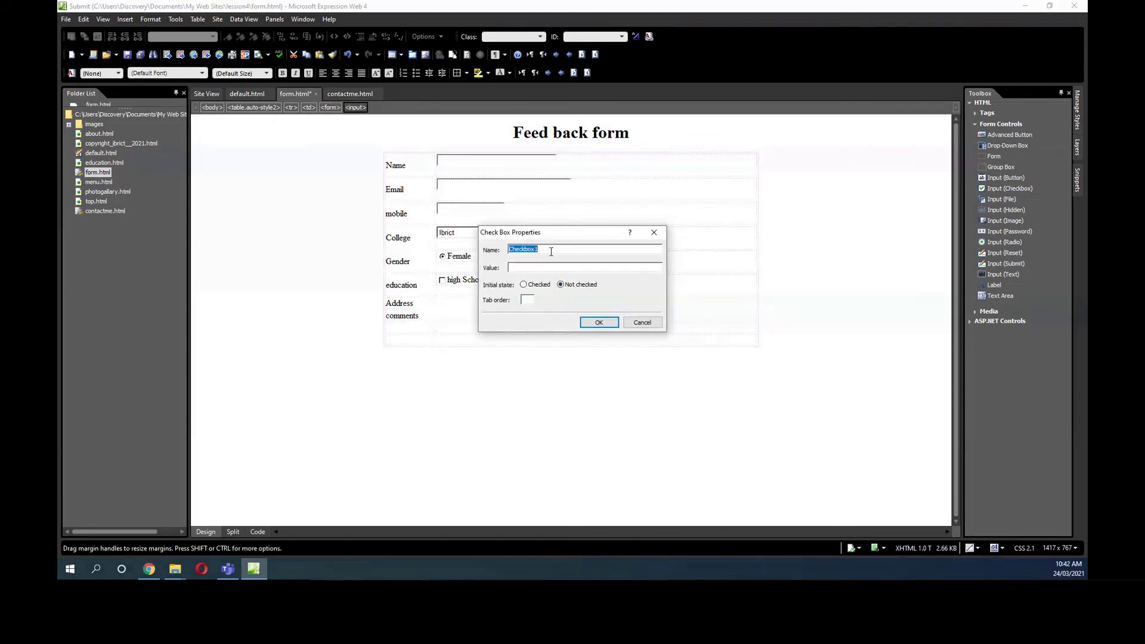
{"action": "type", "text": "Advanced"}
{"action": "left_click", "coordinate": [538, 267]}
{"action": "key", "text": "ctrl+v"}
{"action": "left_click", "coordinate": [600, 323]}
{"action": "left_click", "coordinate": [667, 280]}
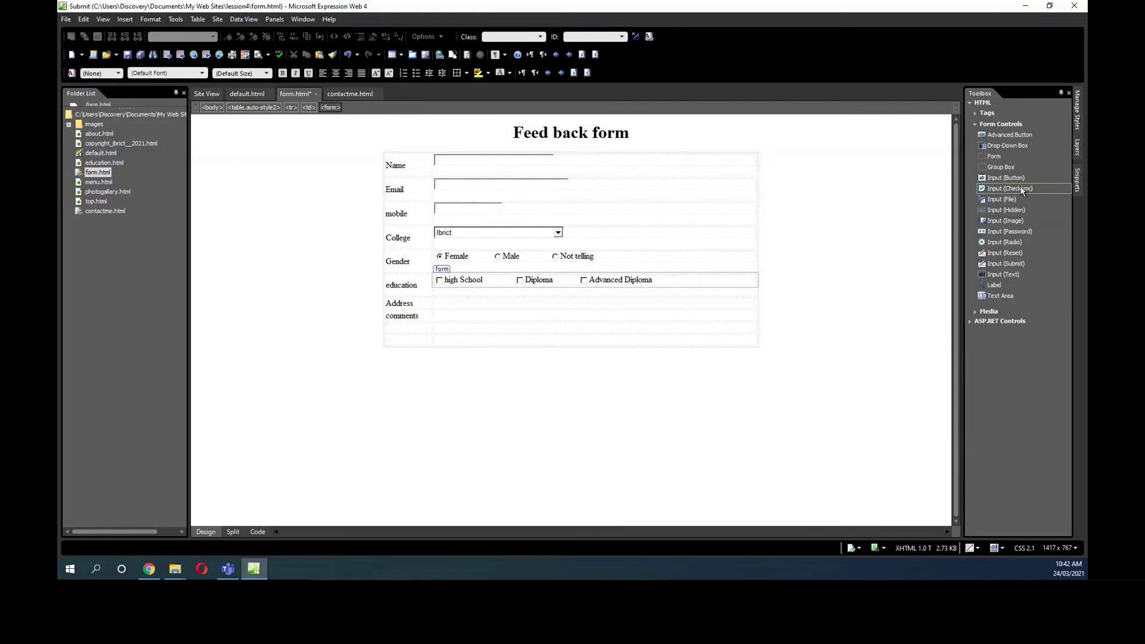
Add a Bachelor checkbox after Advanced Diploma, with name and value Bachelore.
{"action": "left_click_drag", "start_coordinate": [1021, 190], "coordinate": [699, 282]}
{"action": "left_click", "coordinate": [687, 280]}
{"action": "type", "text": "Bachelore"}
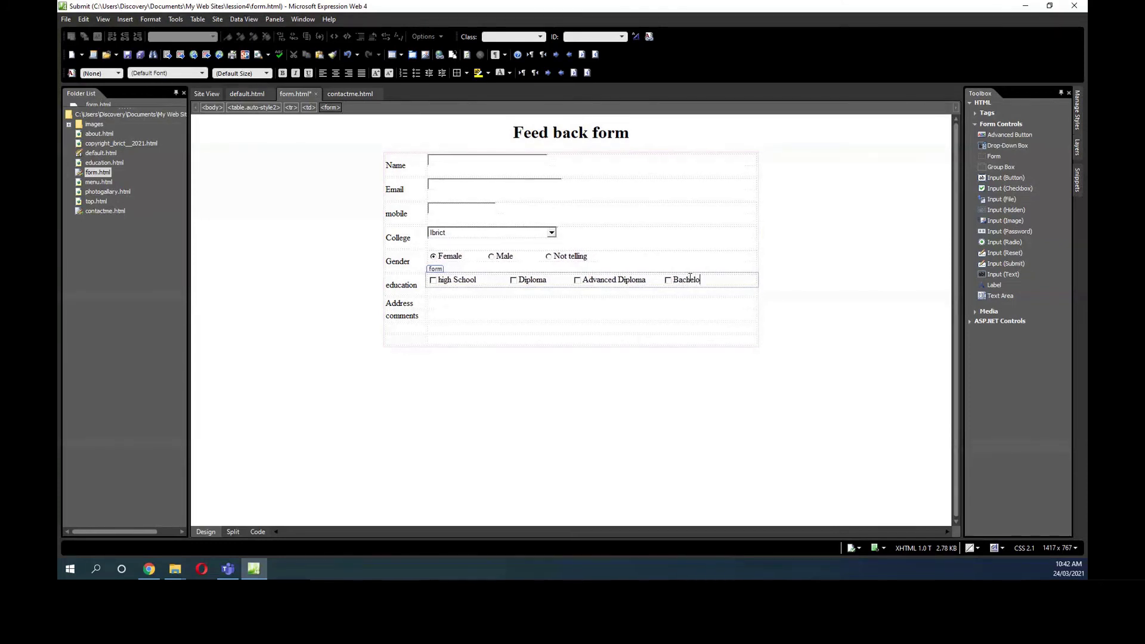
{"action": "left_click_drag", "start_coordinate": [672, 280], "coordinate": [706, 280]}
{"action": "right_click", "coordinate": [707, 280]}
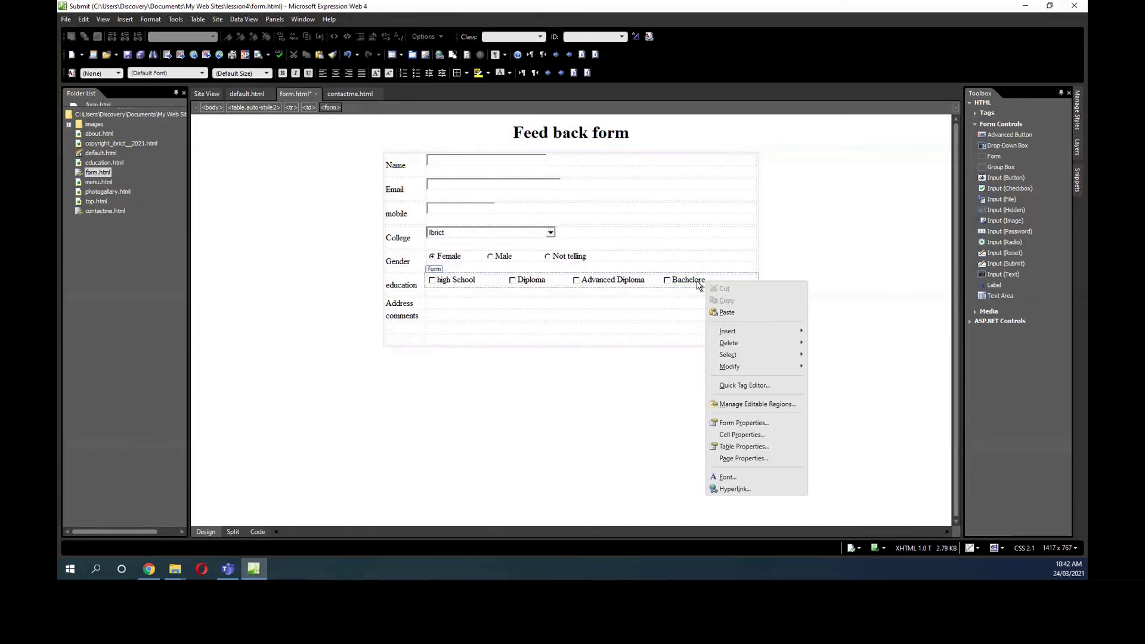
{"action": "left_click", "coordinate": [698, 284]}
{"action": "right_click", "coordinate": [697, 284]}
{"action": "left_click", "coordinate": [712, 302]}
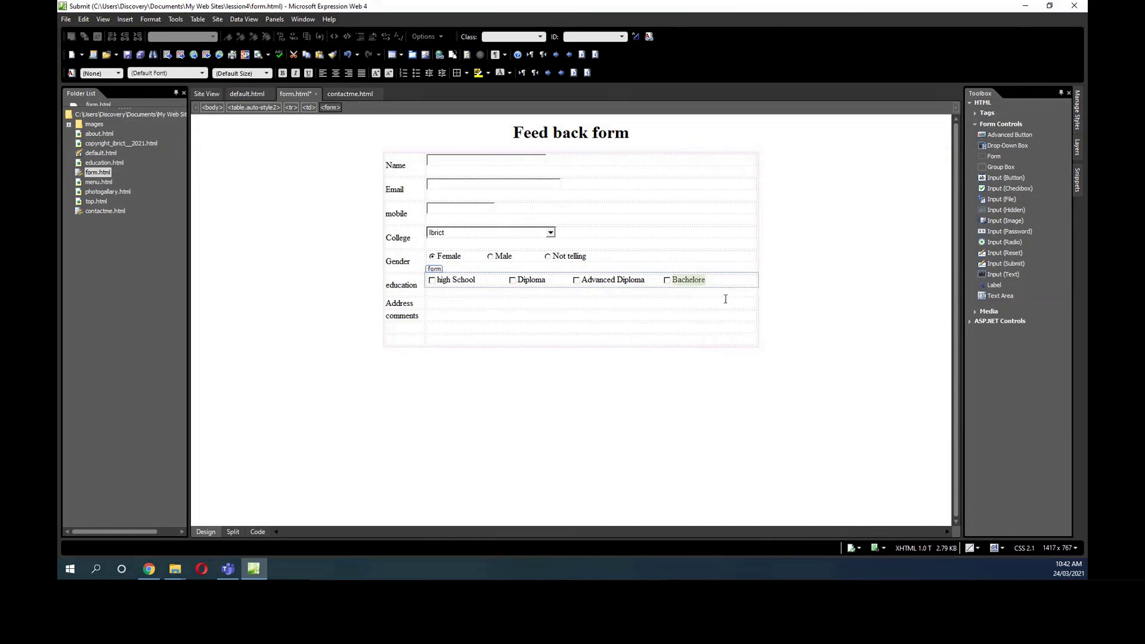
{"action": "left_click", "coordinate": [711, 283]}
{"action": "key", "text": "BackSpace"}
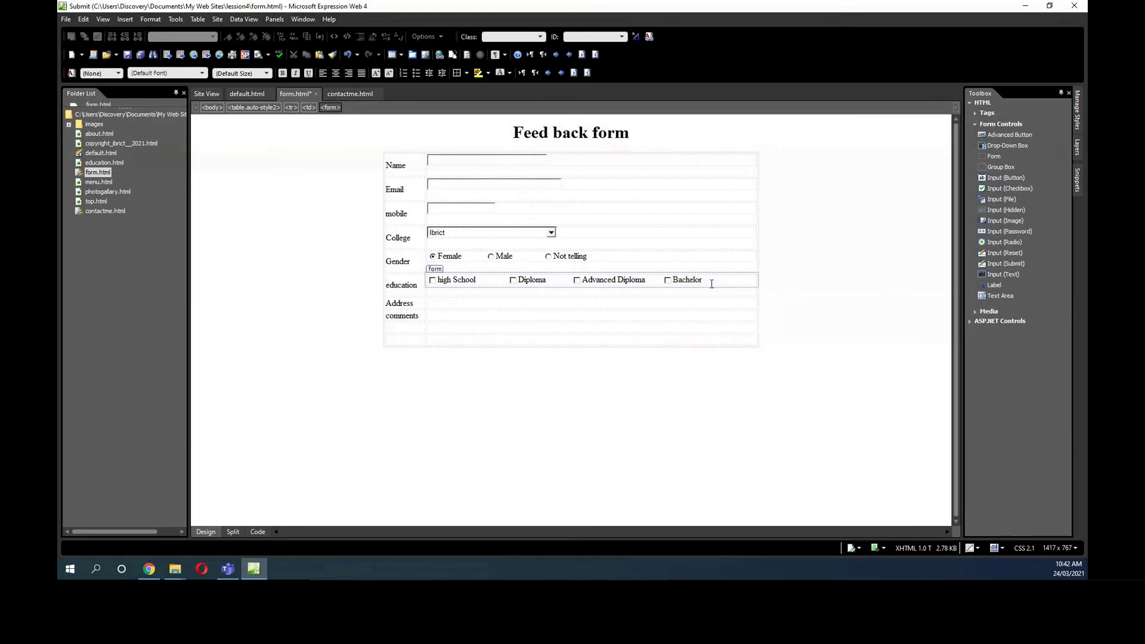
{"action": "double_click", "coordinate": [668, 280]}
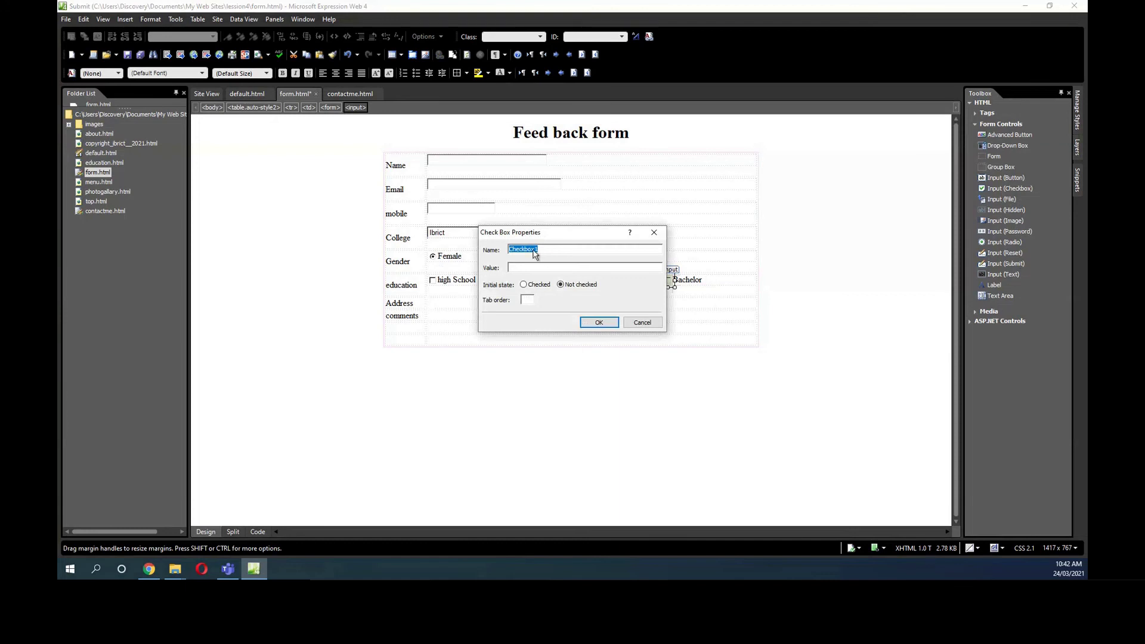
{"action": "key", "text": "ctrl+v"}
{"action": "left_click", "coordinate": [520, 267]}
{"action": "key", "text": "ctrl+v"}
{"action": "left_click", "coordinate": [598, 322]}
{"action": "left_click", "coordinate": [489, 371]}
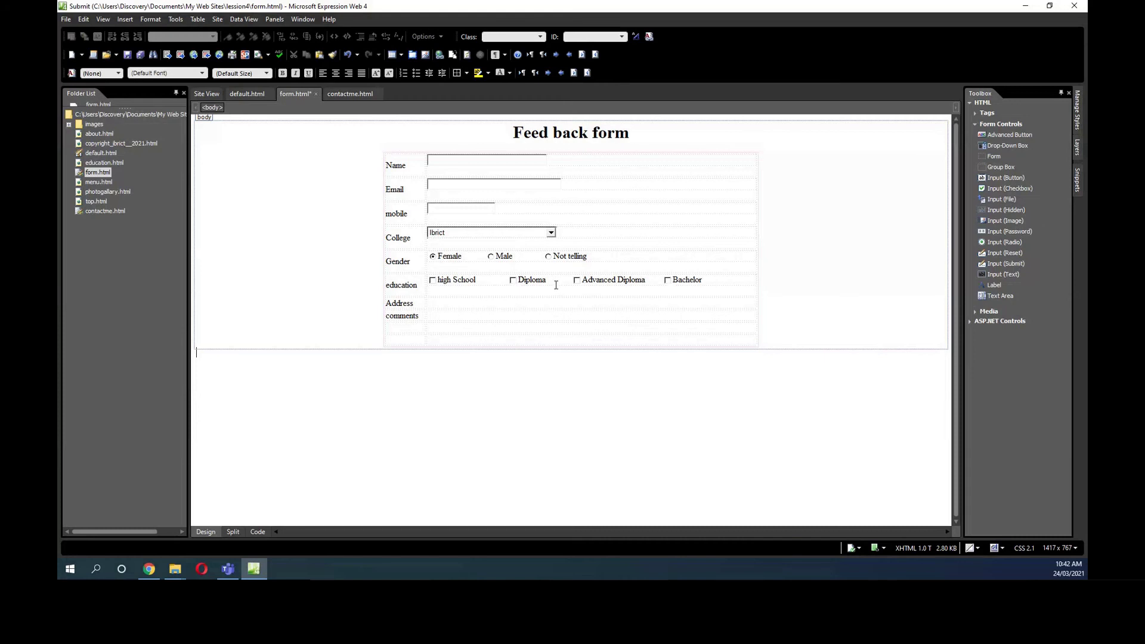
Insert a text area into the Address cell and another into the comments cell, dragging both larger.
{"action": "left_click", "coordinate": [447, 305]}
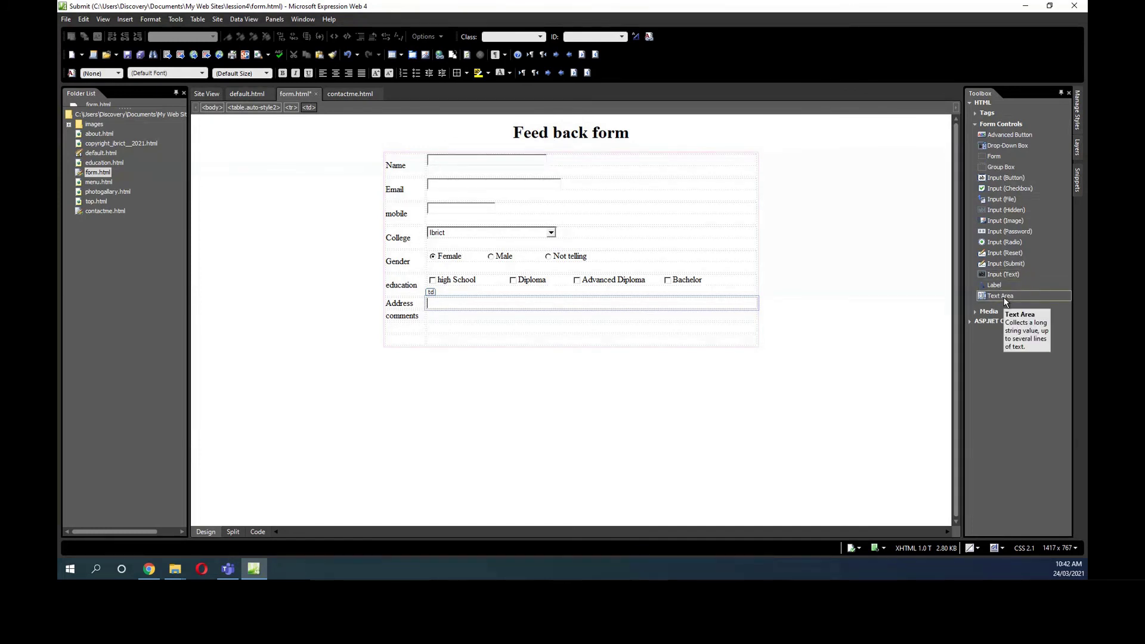
{"action": "left_click_drag", "start_coordinate": [1005, 301], "coordinate": [455, 303]}
{"action": "left_click_drag", "start_coordinate": [526, 309], "coordinate": [610, 308]}
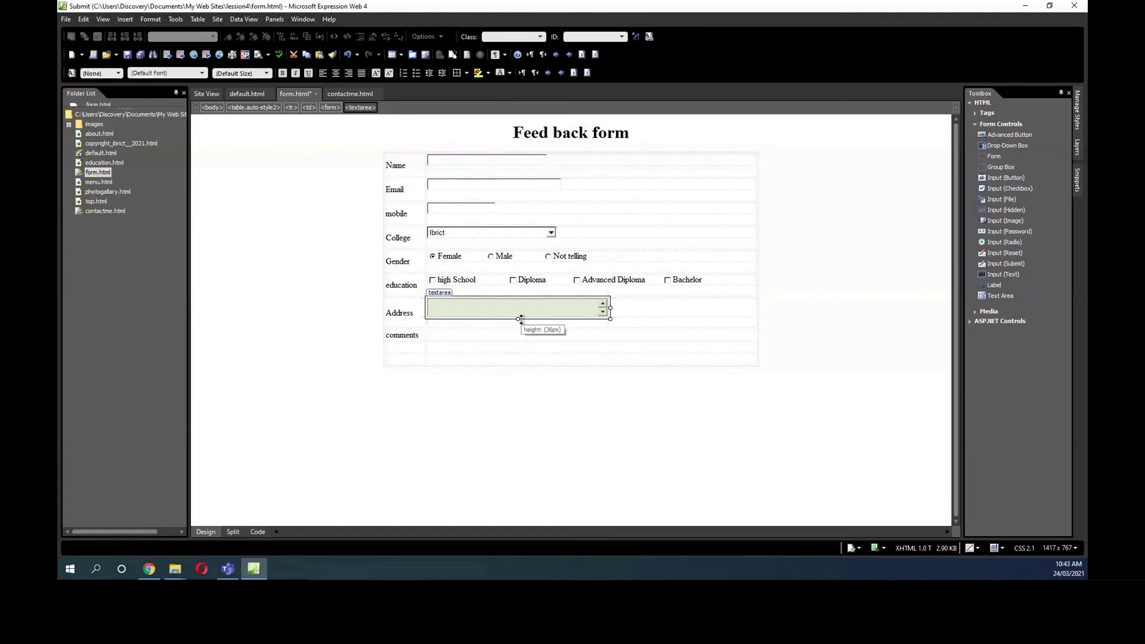
{"action": "left_click_drag", "start_coordinate": [519, 319], "coordinate": [515, 356]}
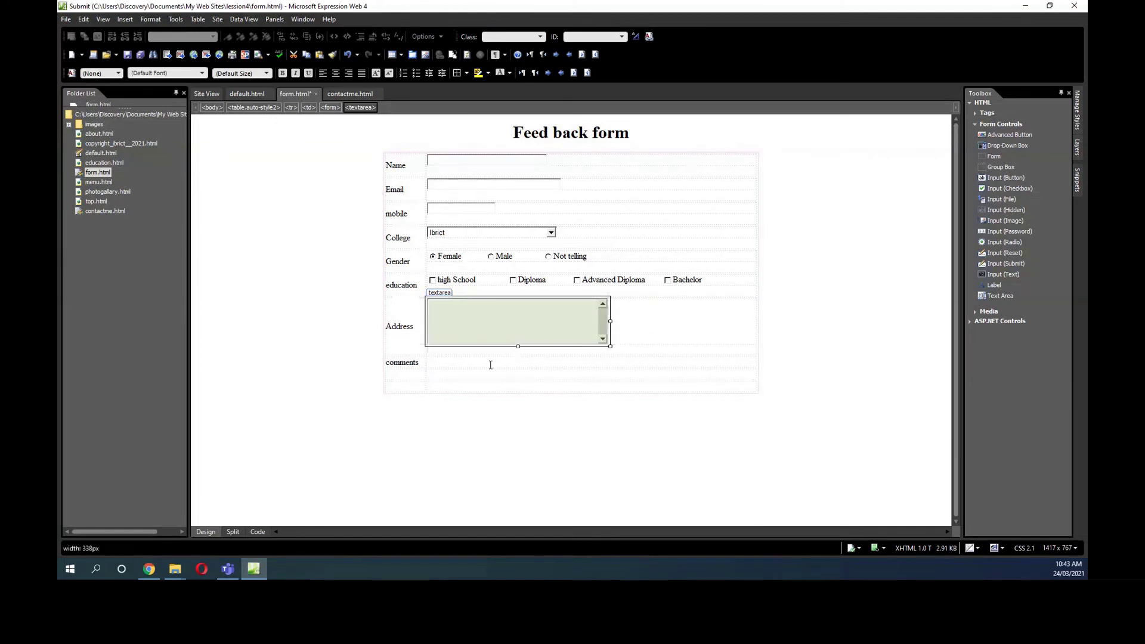
{"action": "left_click", "coordinate": [461, 365]}
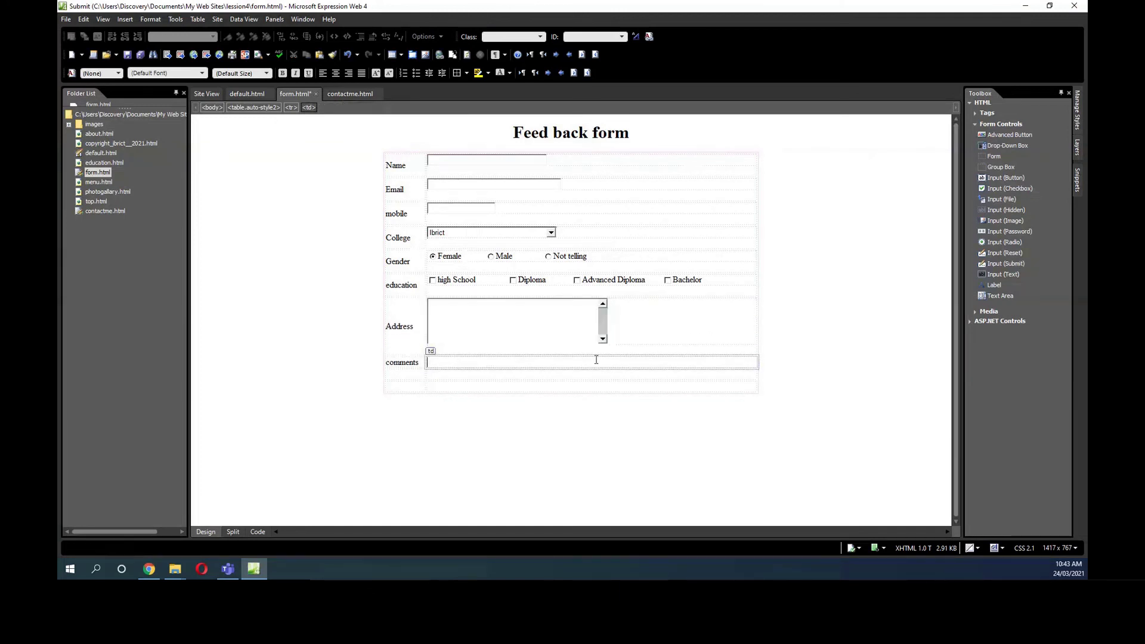
{"action": "left_click_drag", "start_coordinate": [997, 297], "coordinate": [635, 368]}
{"action": "left_click_drag", "start_coordinate": [531, 379], "coordinate": [531, 406]}
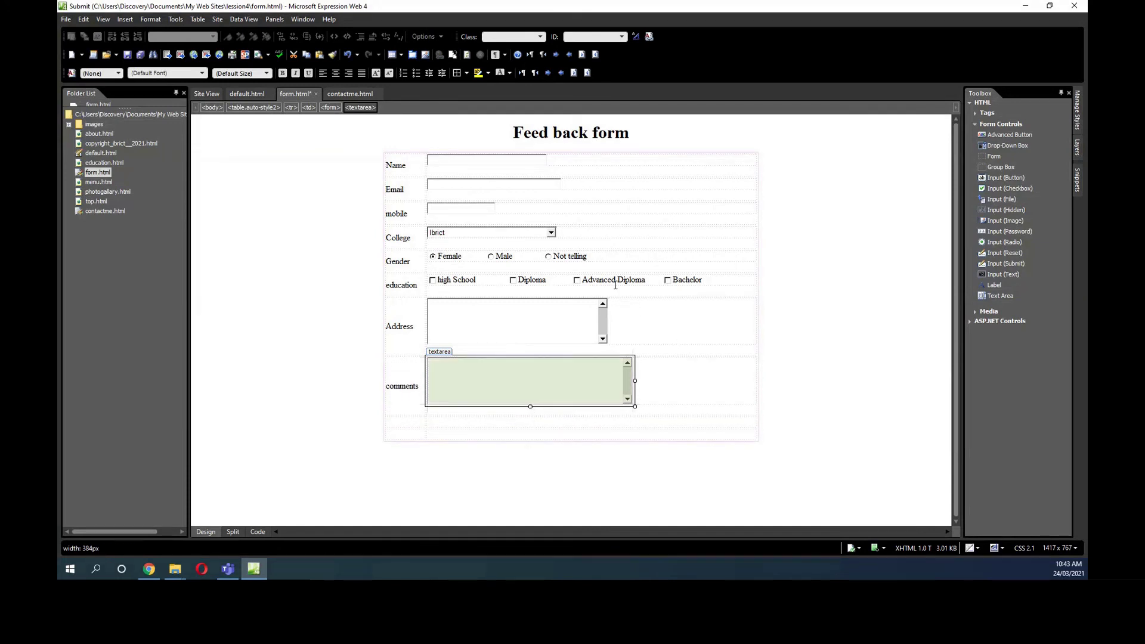
Widen the Address text area to 338px and the comments text area to 384px.
{"action": "left_click", "coordinate": [549, 239]}
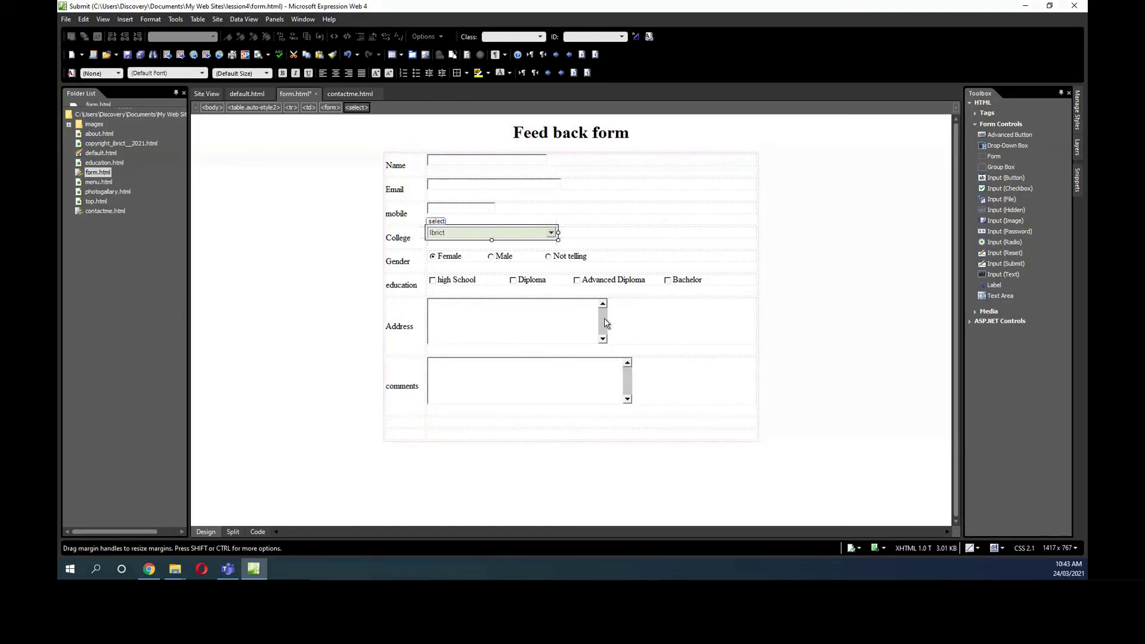
{"action": "left_click", "coordinate": [604, 319]}
{"action": "left_click_drag", "start_coordinate": [606, 321], "coordinate": [723, 321]}
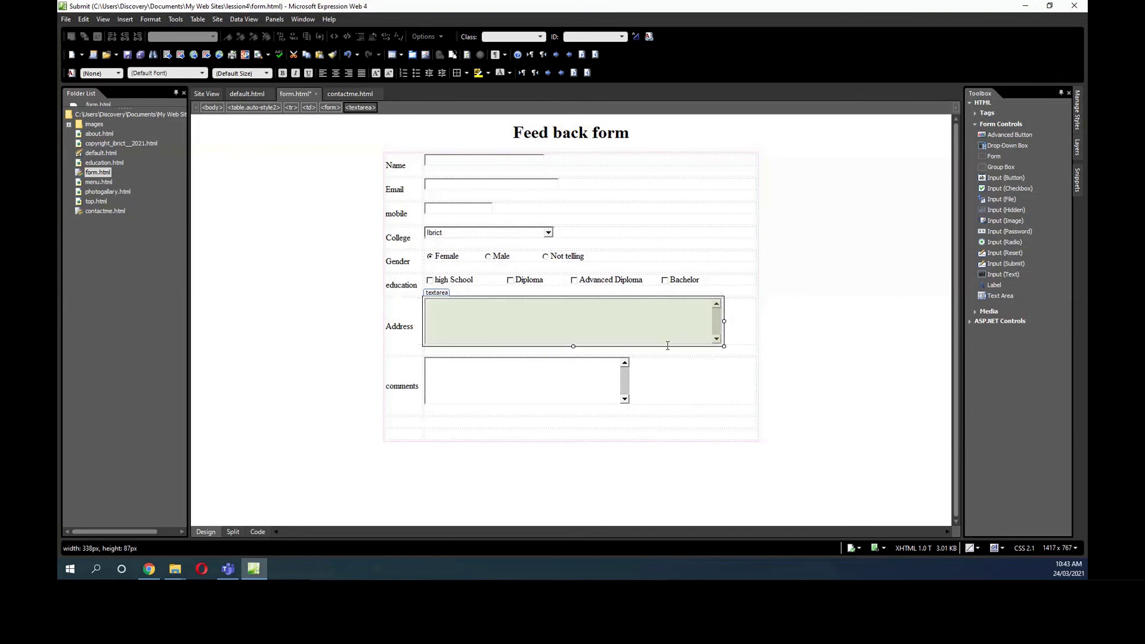
{"action": "left_click", "coordinate": [624, 385]}
{"action": "left_click", "coordinate": [639, 380]}
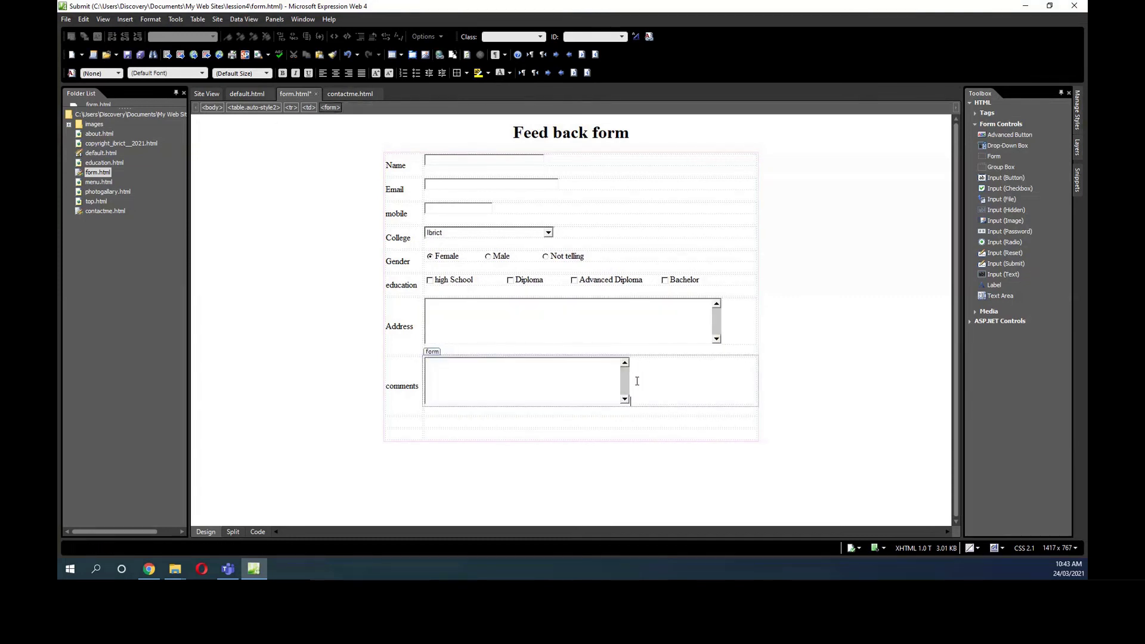
{"action": "left_click", "coordinate": [626, 388]}
{"action": "left_click_drag", "start_coordinate": [629, 381], "coordinate": [724, 371]}
Set the College drop-down to about 221px and widen the mobile and Name boxes to match (~241px).
{"action": "left_click", "coordinate": [549, 236]}
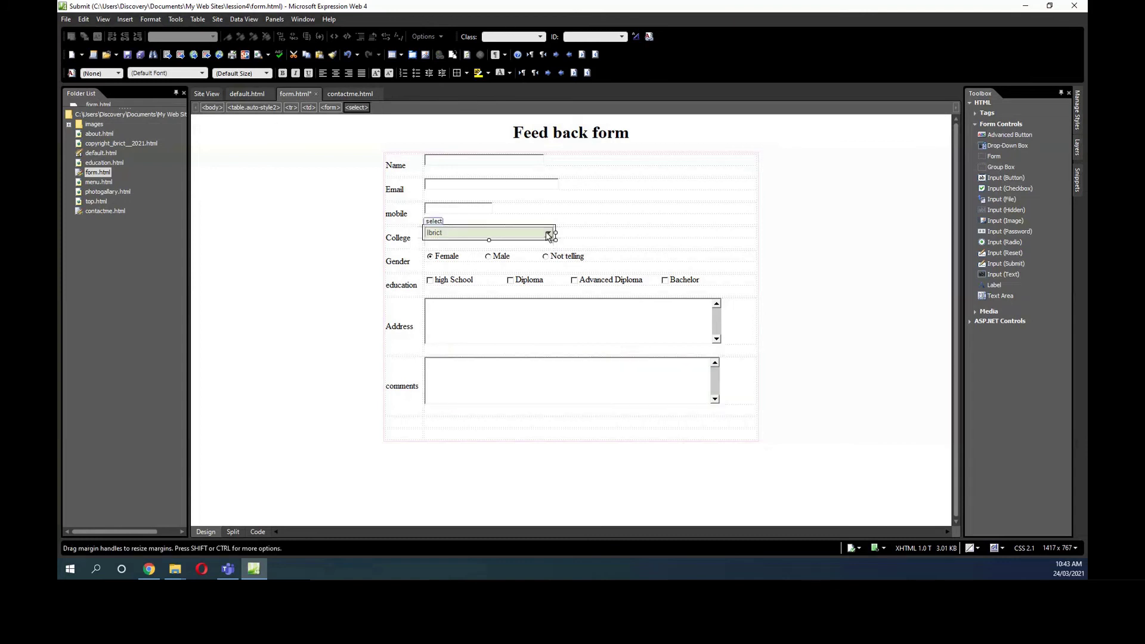
{"action": "mouse_move", "coordinate": [552, 234]}
{"action": "left_mouse_down"}
{"action": "mouse_move", "coordinate": [535, 233]}
{"action": "mouse_move", "coordinate": [557, 232]}
{"action": "left_mouse_up"}
{"action": "left_click", "coordinate": [490, 210]}
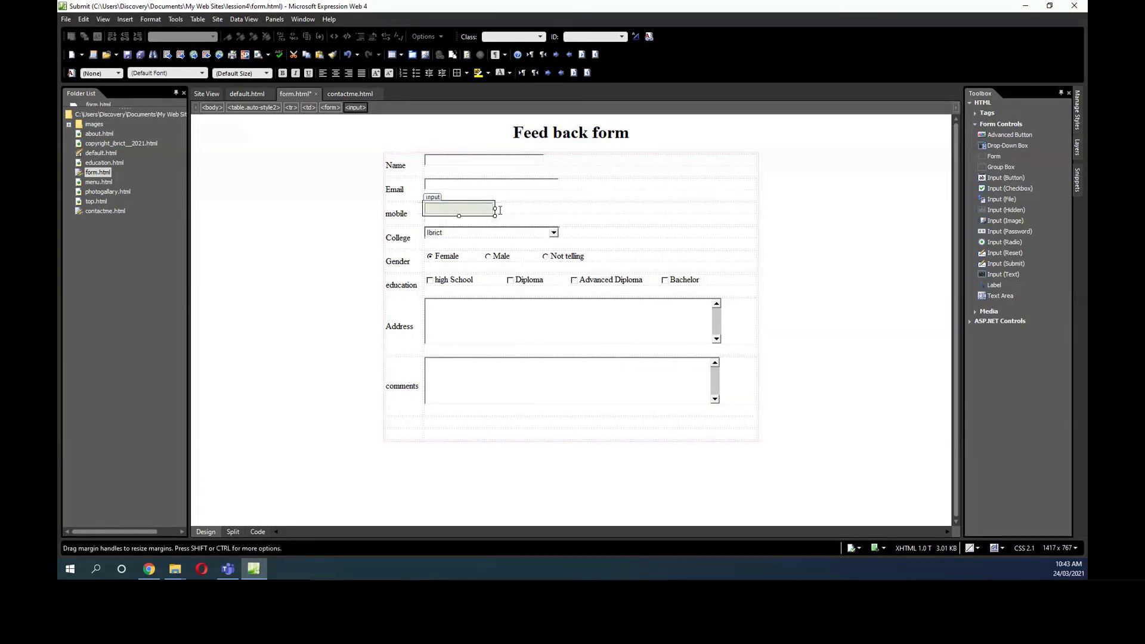
{"action": "left_click_drag", "start_coordinate": [498, 210], "coordinate": [559, 210]}
{"action": "left_click", "coordinate": [538, 162]}
{"action": "left_click_drag", "start_coordinate": [555, 160], "coordinate": [554, 160]}
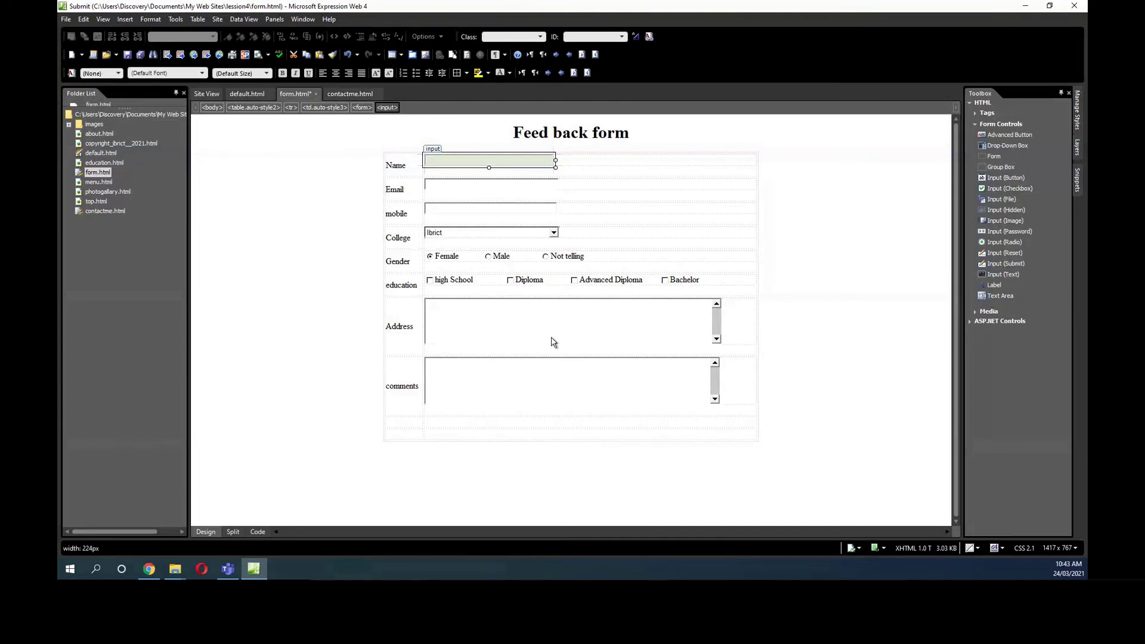
{"action": "left_click", "coordinate": [458, 423]}
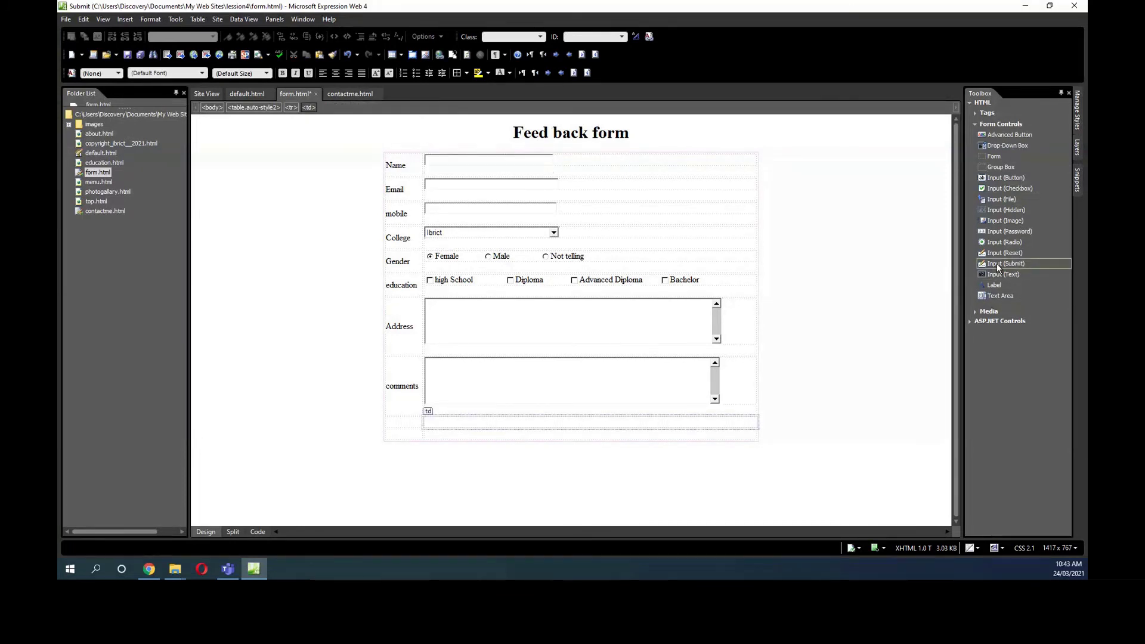
Add a button to the bottom cell captioned 'Send feedback'.
{"action": "left_click_drag", "start_coordinate": [999, 136], "coordinate": [436, 418]}
{"action": "left_click", "coordinate": [438, 425]}
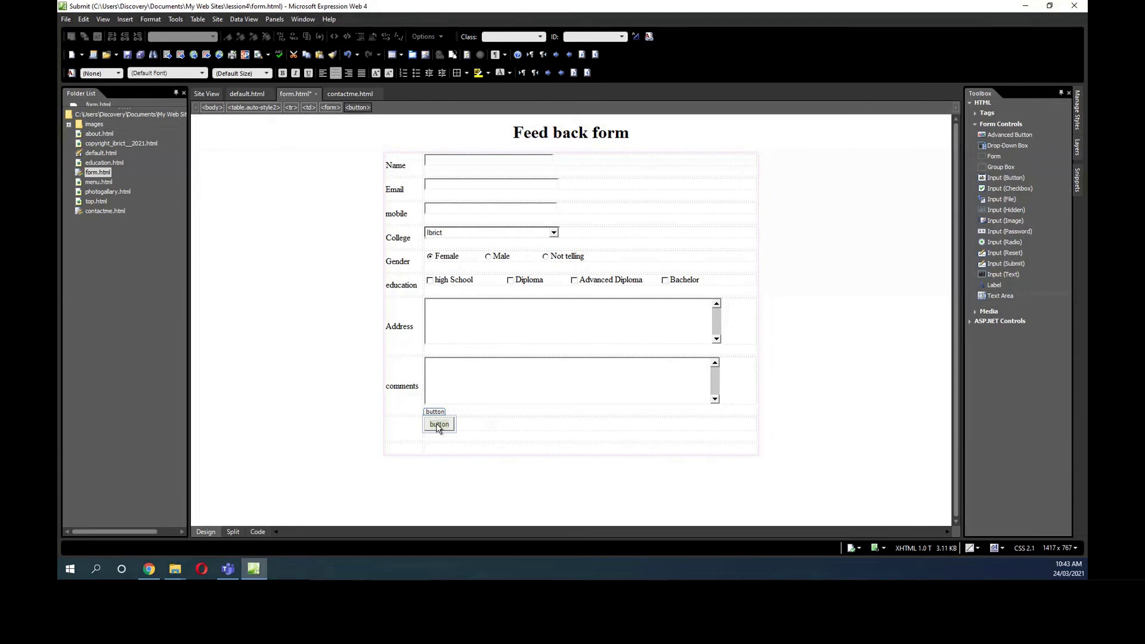
{"action": "type", "text": "send"}
{"action": "key", "text": "BackSpace"}
{"action": "key", "text": "BackSpace"}
{"action": "key", "text": "BackSpace"}
{"action": "key", "text": "BackSpace"}
{"action": "type", "text": "Send feed"}
{"action": "key", "text": "BackSpace"}
{"action": "type", "text": "back"}
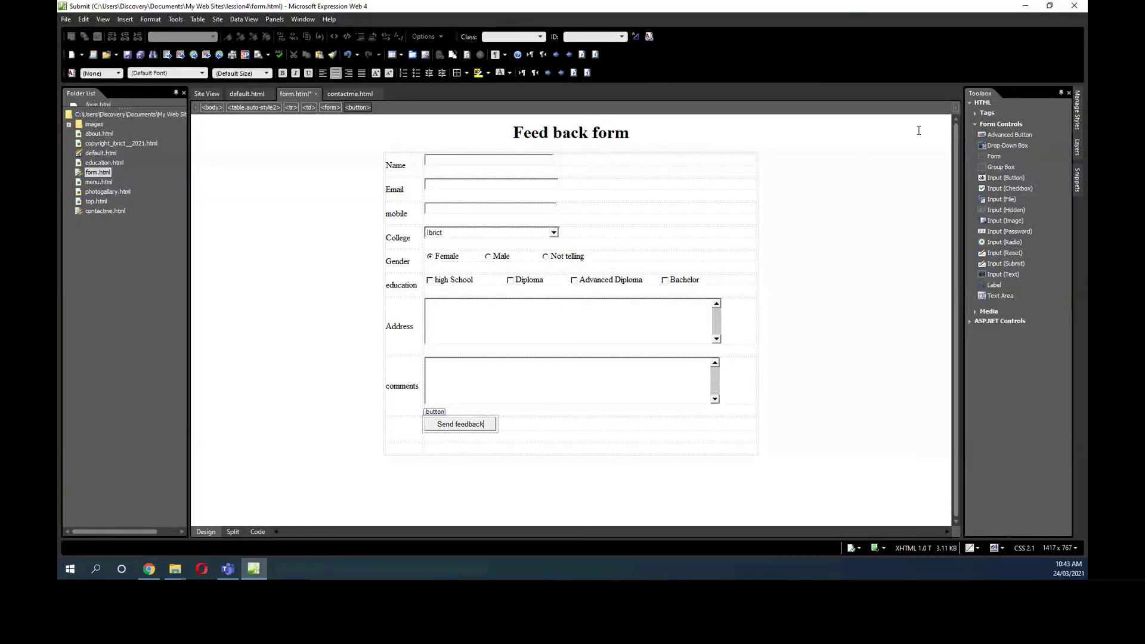
Add a second button further right in the row, captioned 'Clear form'.
{"action": "left_click_drag", "start_coordinate": [1000, 135], "coordinate": [594, 428]}
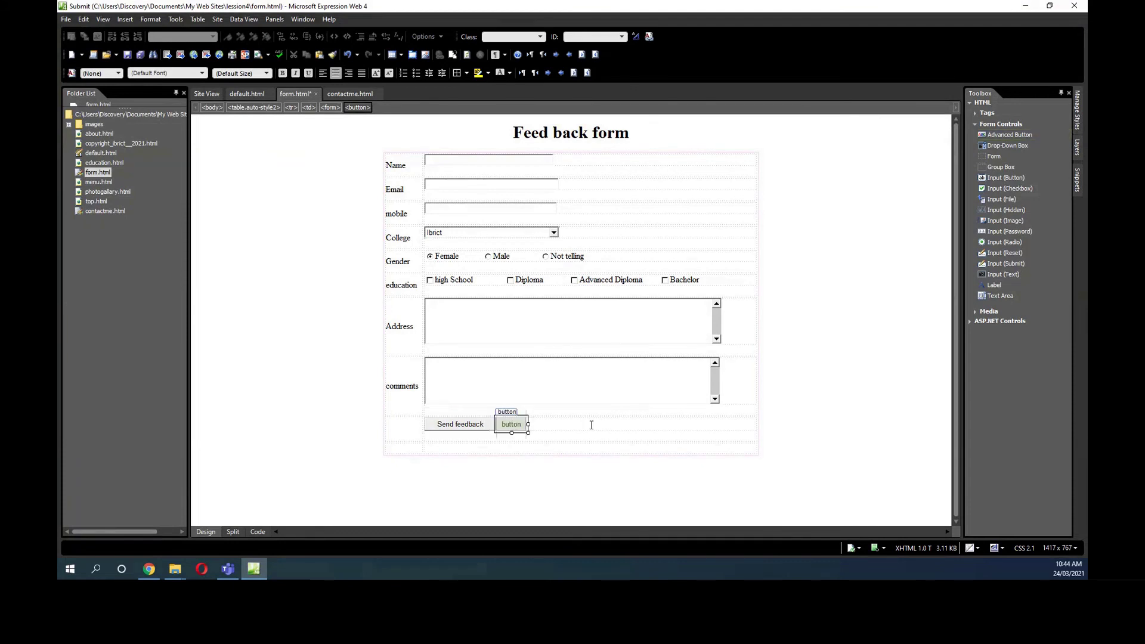
{"action": "left_click", "coordinate": [497, 420]}
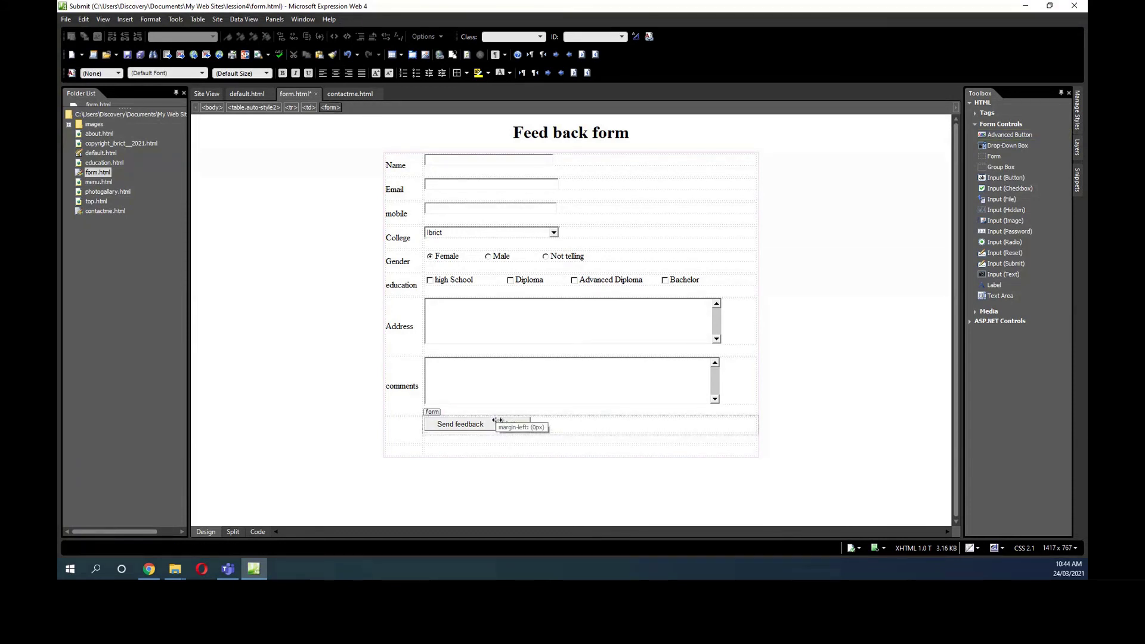
{"action": "left_click_drag", "start_coordinate": [497, 421], "coordinate": [586, 422]}
{"action": "left_click", "coordinate": [586, 422]}
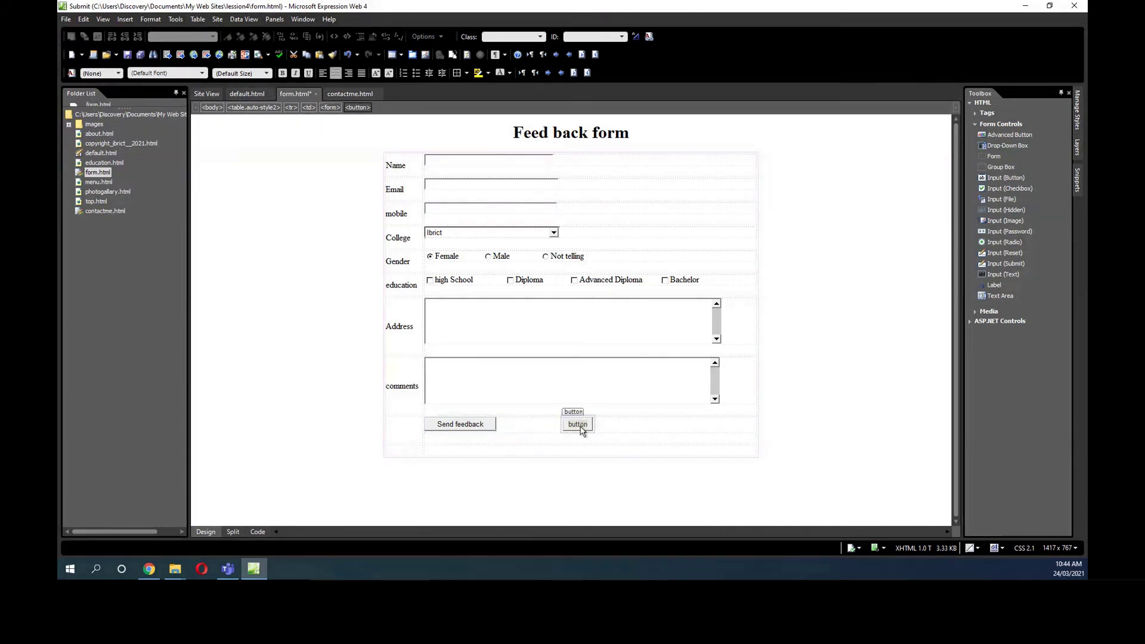
{"action": "type", "text": "cler"}
{"action": "key", "text": "BackSpace"}
{"action": "type", "text": "ar form"}
{"action": "left_click", "coordinate": [579, 427]}
{"action": "key", "text": "BackSpace"}
{"action": "type", "text": "C"}
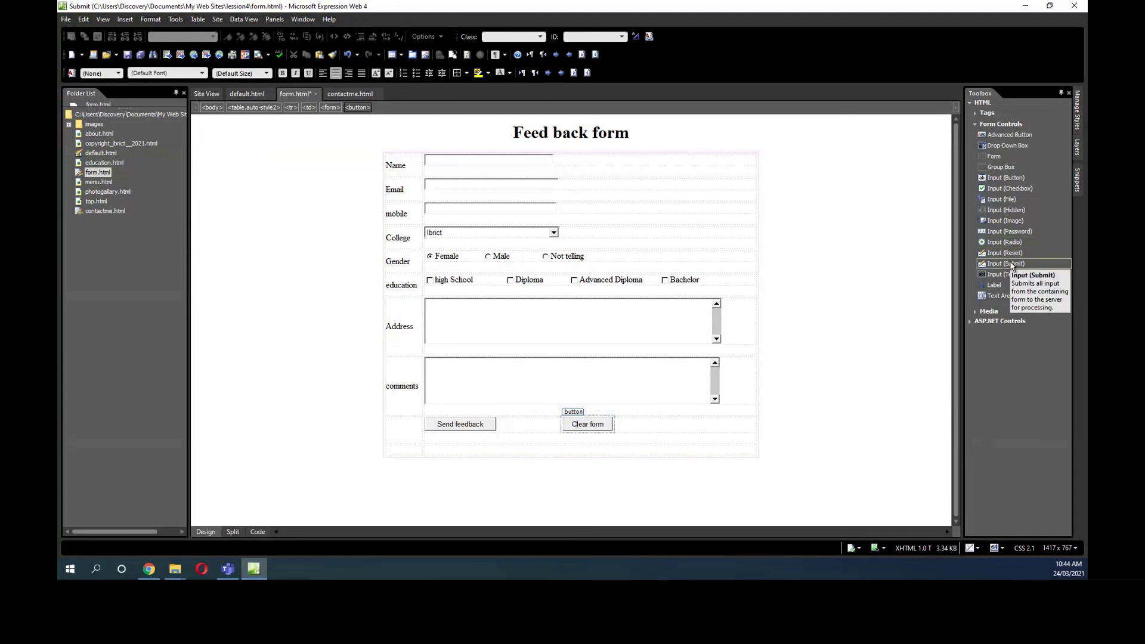
Make Send feedback a Submit button named submit1 with value Submit1.
{"action": "left_click", "coordinate": [460, 425]}
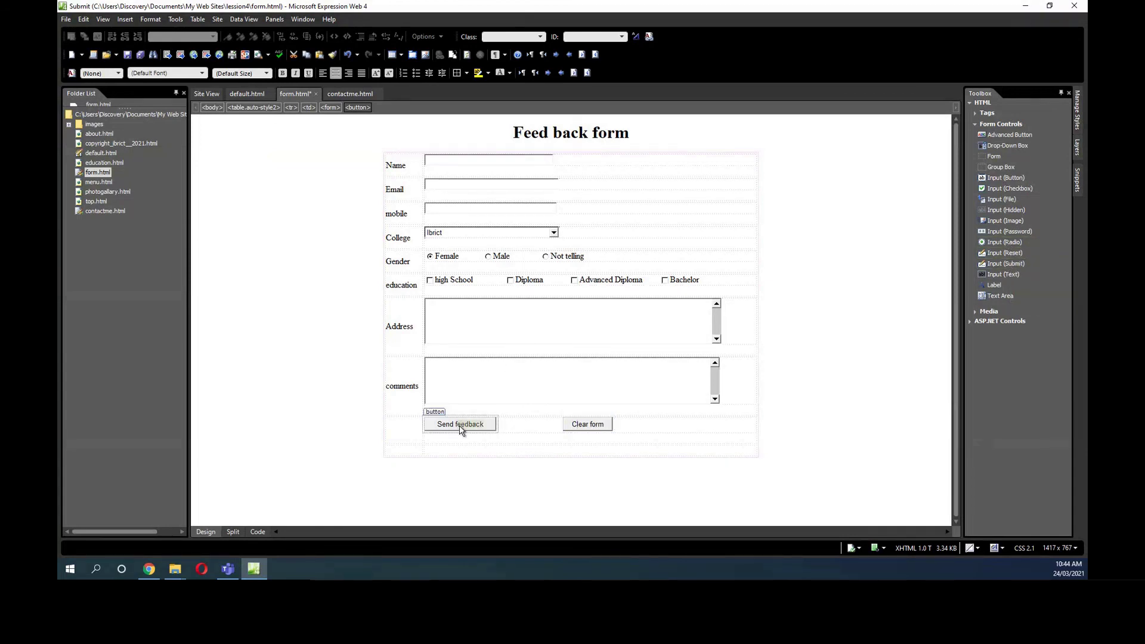
{"action": "right_click", "coordinate": [461, 425]}
{"action": "left_click", "coordinate": [491, 353]}
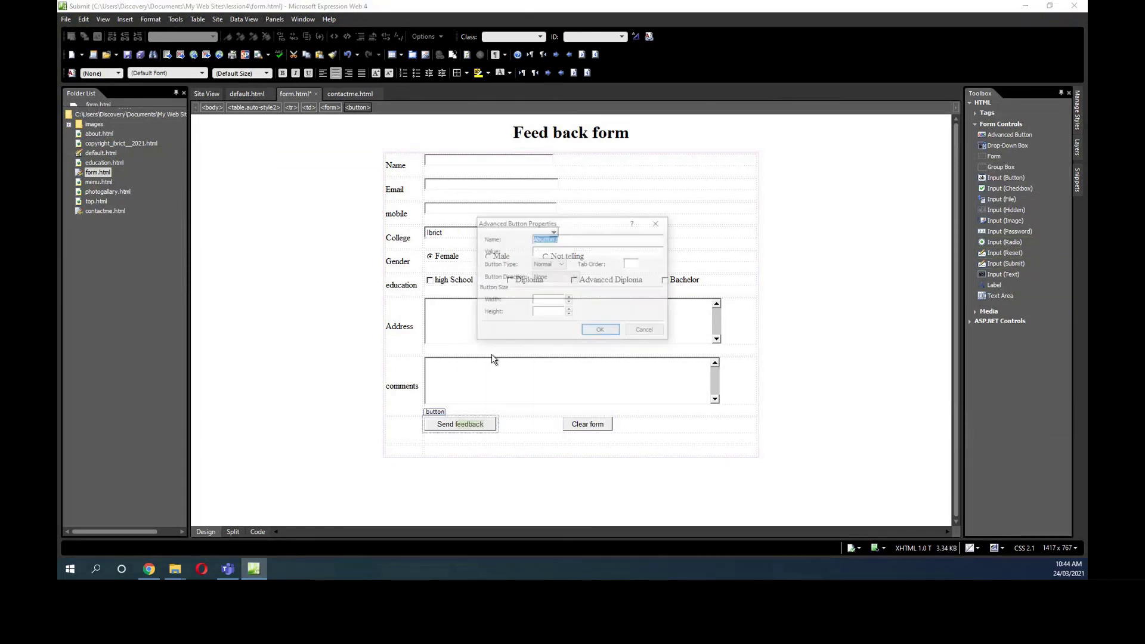
{"action": "left_click", "coordinate": [560, 263]}
{"action": "left_click", "coordinate": [556, 281]}
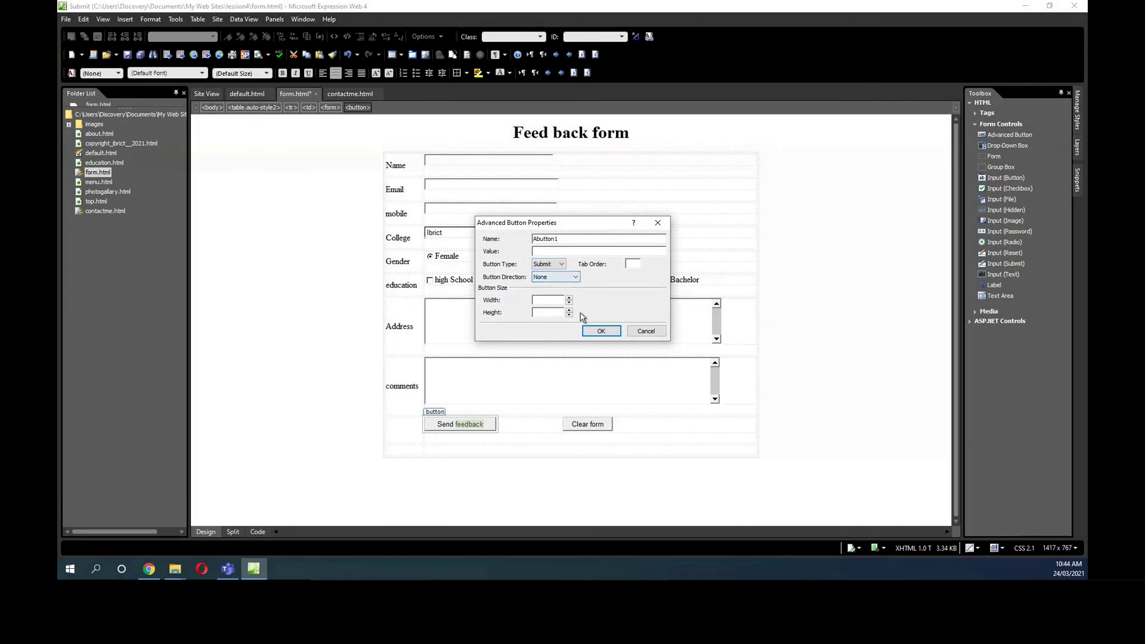
{"action": "left_click_drag", "start_coordinate": [562, 238], "coordinate": [509, 231]}
{"action": "type", "text": "submit1"}
{"action": "left_click", "coordinate": [554, 251]}
{"action": "type", "text": "Submit1"}
{"action": "left_click", "coordinate": [601, 331]}
Make Clear form a Reset button named Reset1.
{"action": "left_click", "coordinate": [601, 424]}
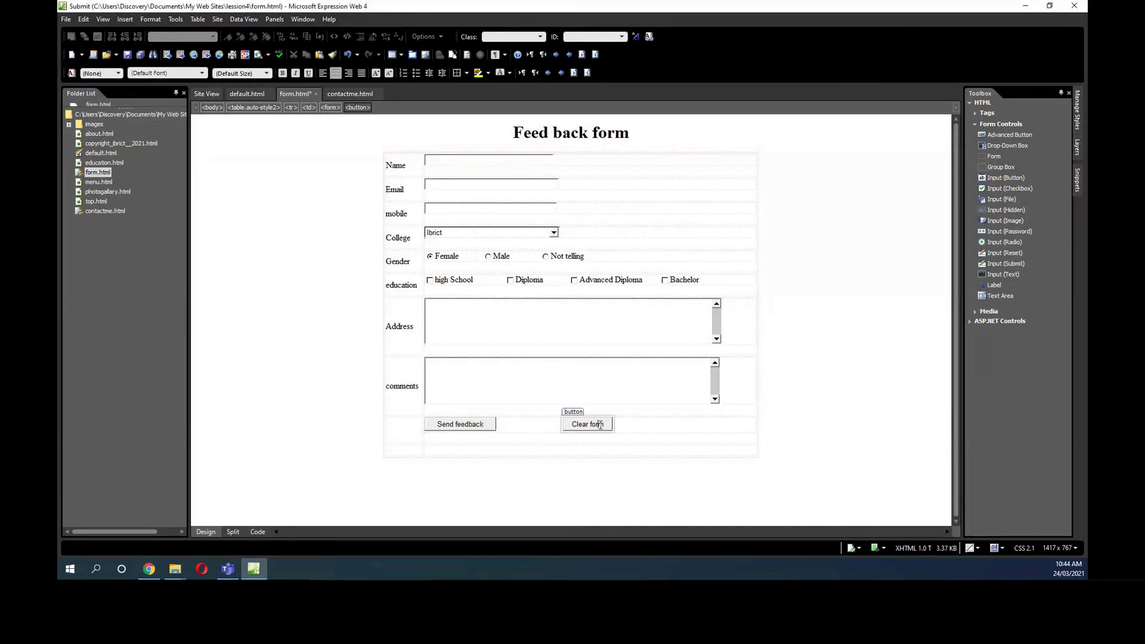
{"action": "right_click", "coordinate": [587, 431]}
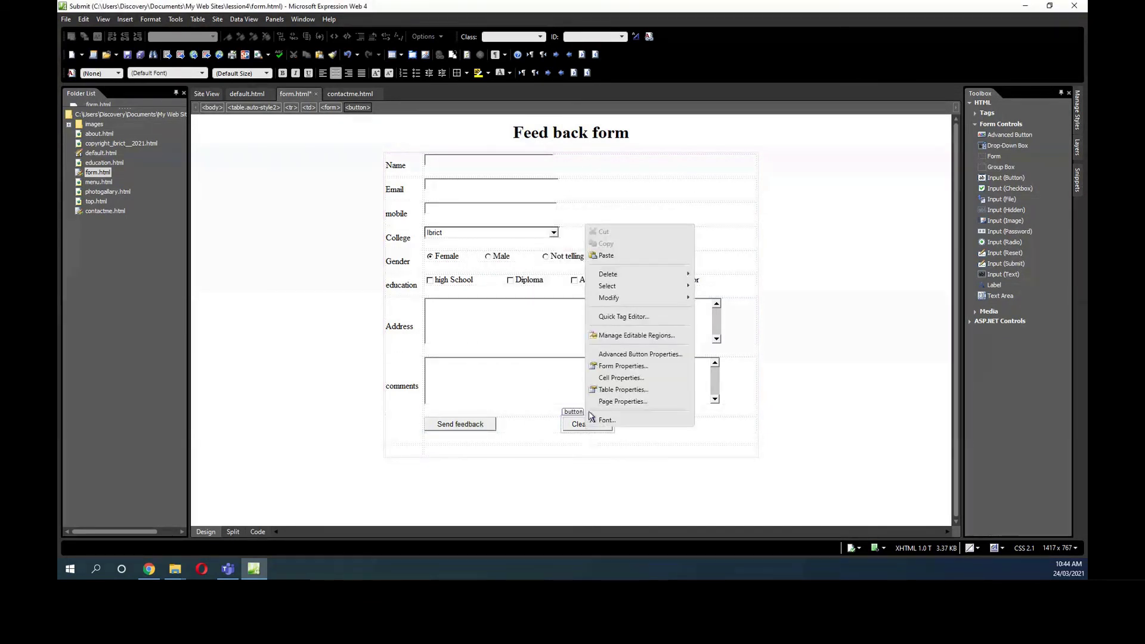
{"action": "left_click", "coordinate": [602, 356]}
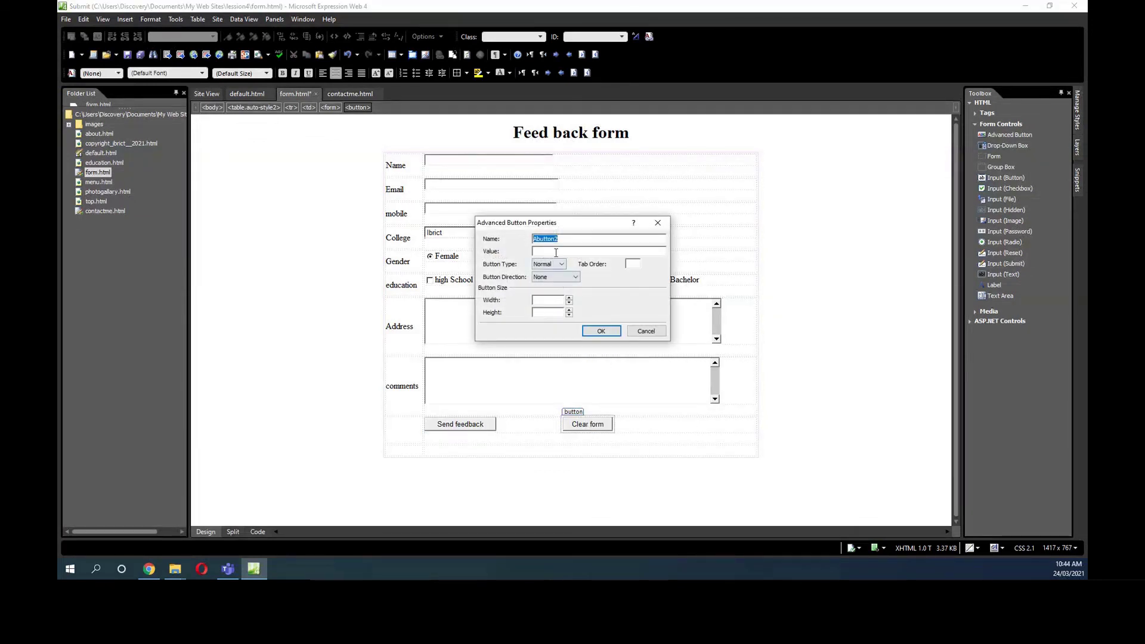
{"action": "left_click", "coordinate": [560, 263]}
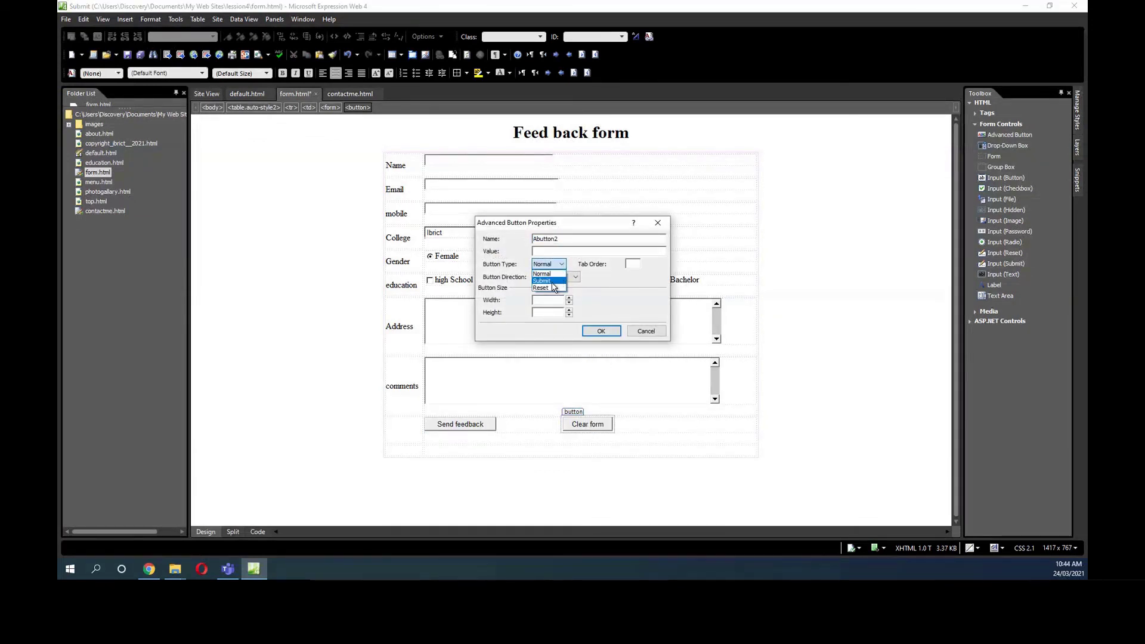
{"action": "left_click", "coordinate": [553, 288]}
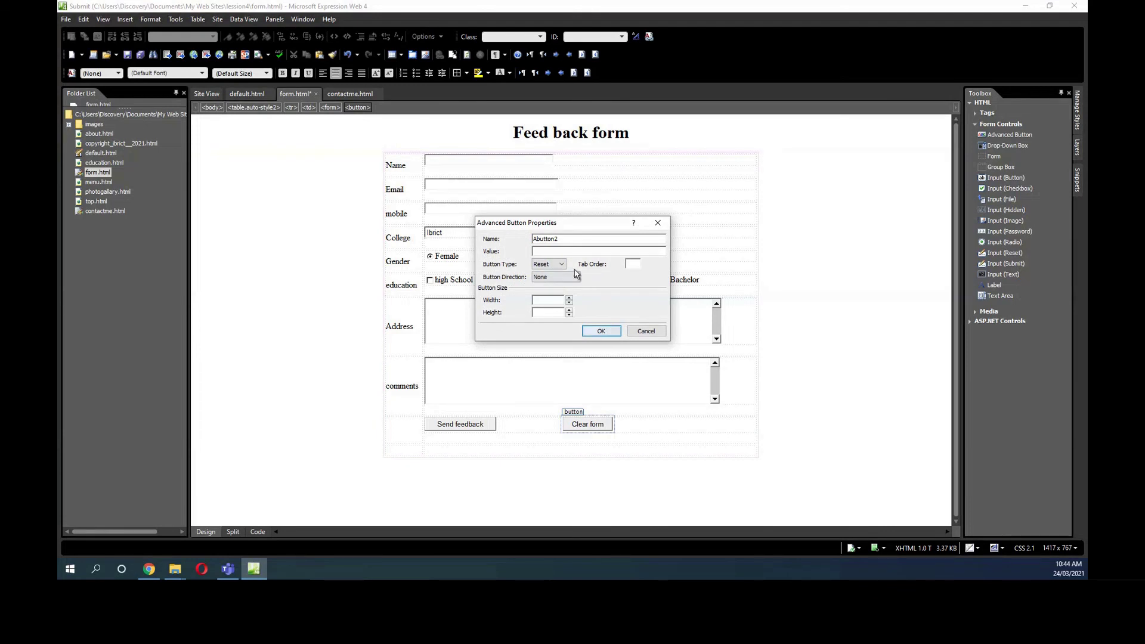
{"action": "left_click_drag", "start_coordinate": [566, 239], "coordinate": [518, 241]}
{"action": "type", "text": "Reset1"}
{"action": "key", "text": "Tab"}
{"action": "type", "text": "Rese"}
{"action": "left_click", "coordinate": [601, 331]}
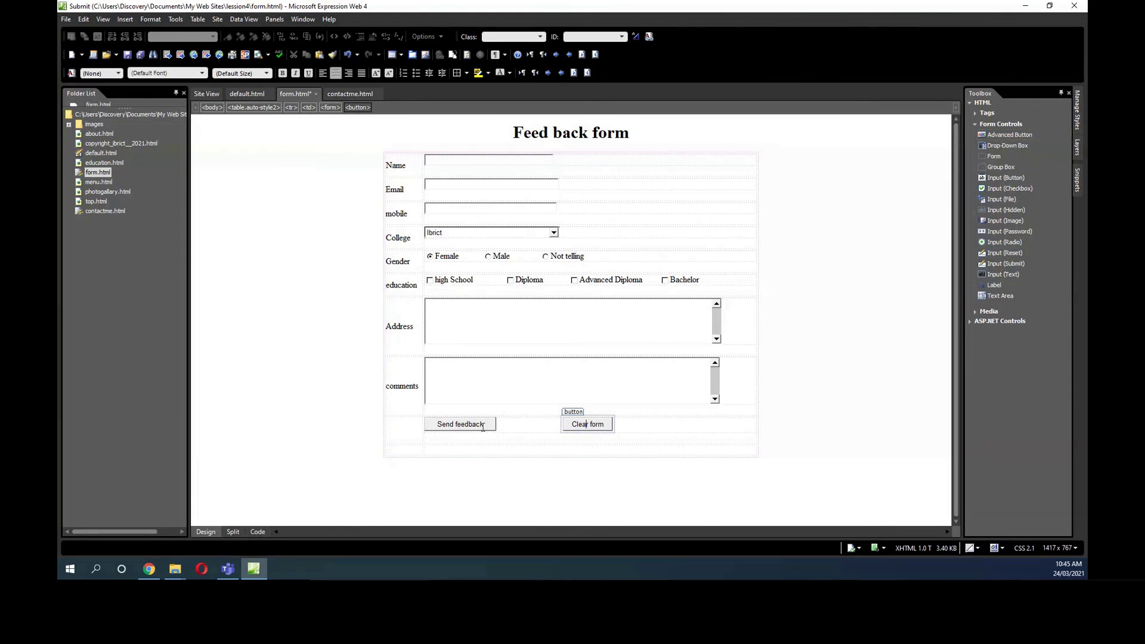
Shade the form table's label column olive green.
{"action": "left_click", "coordinate": [406, 157]}
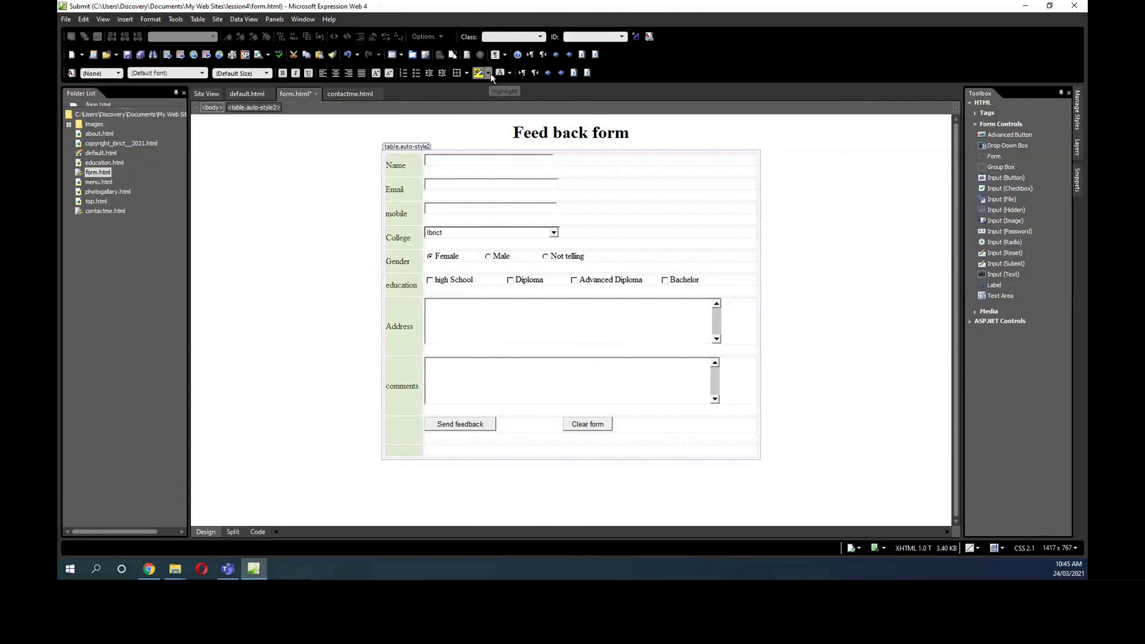
{"action": "left_click", "coordinate": [488, 73]}
{"action": "left_click", "coordinate": [531, 124]}
{"action": "left_click", "coordinate": [581, 188]}
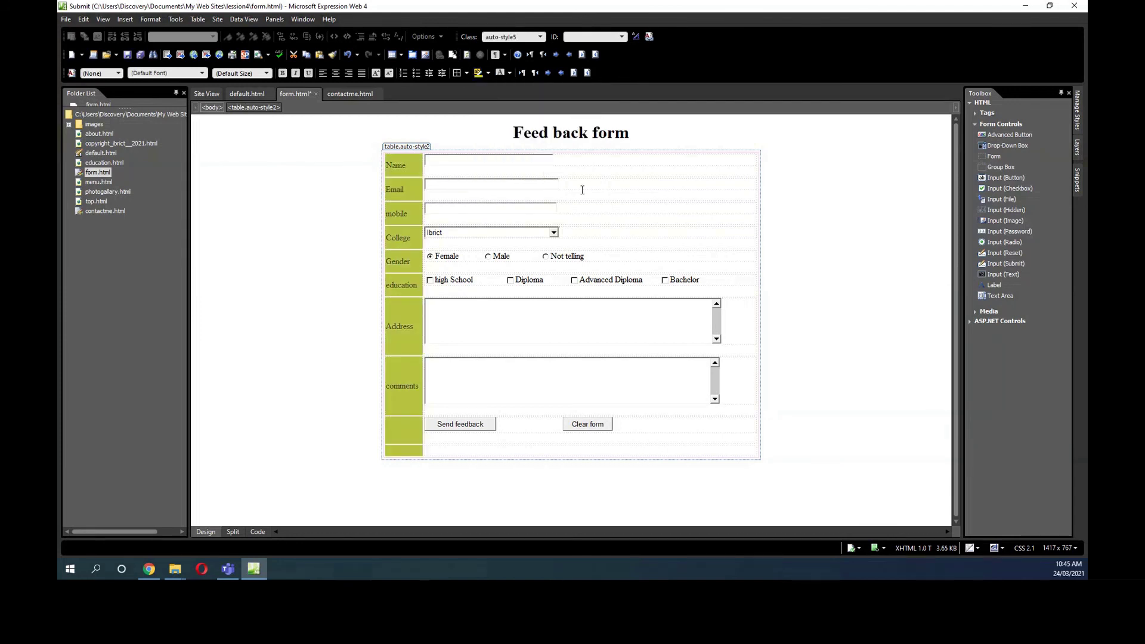
Make the labels from Name to comments bold and left-aligned.
{"action": "left_click", "coordinate": [502, 189]}
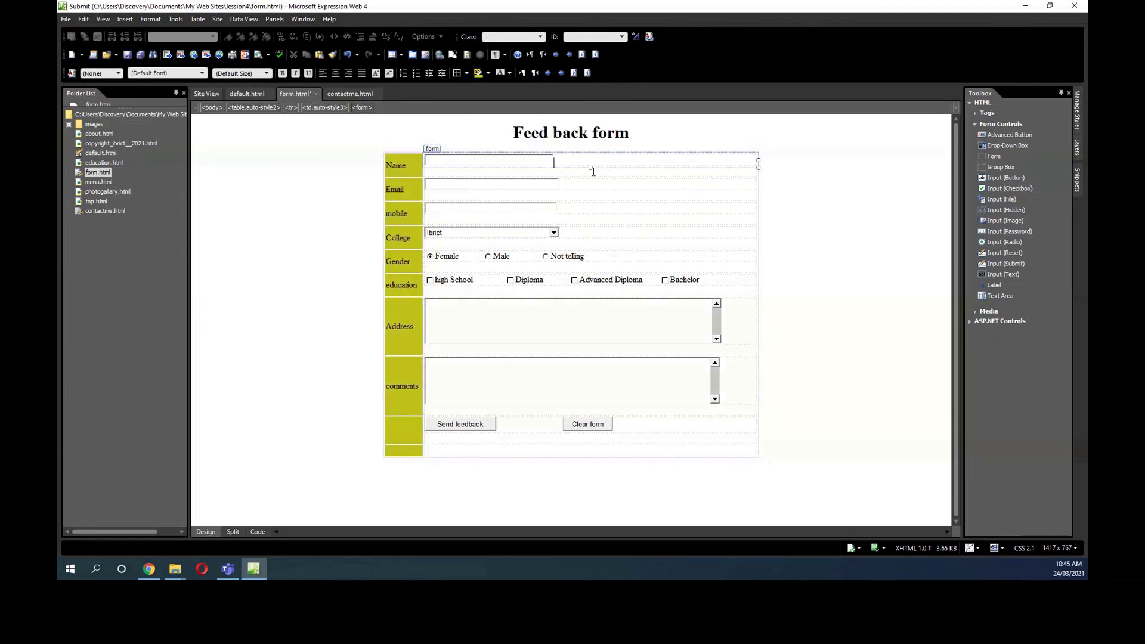
{"action": "left_click_drag", "start_coordinate": [397, 167], "coordinate": [262, 94]}
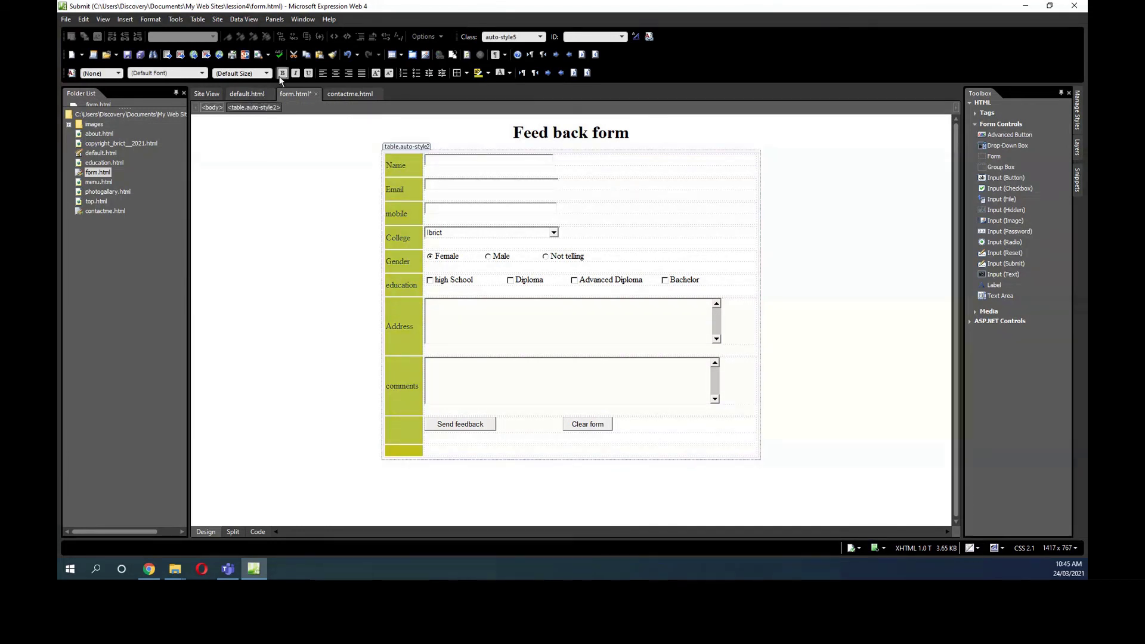
{"action": "left_click", "coordinate": [281, 75]}
{"action": "left_click", "coordinate": [336, 73]}
{"action": "left_click", "coordinate": [323, 74]}
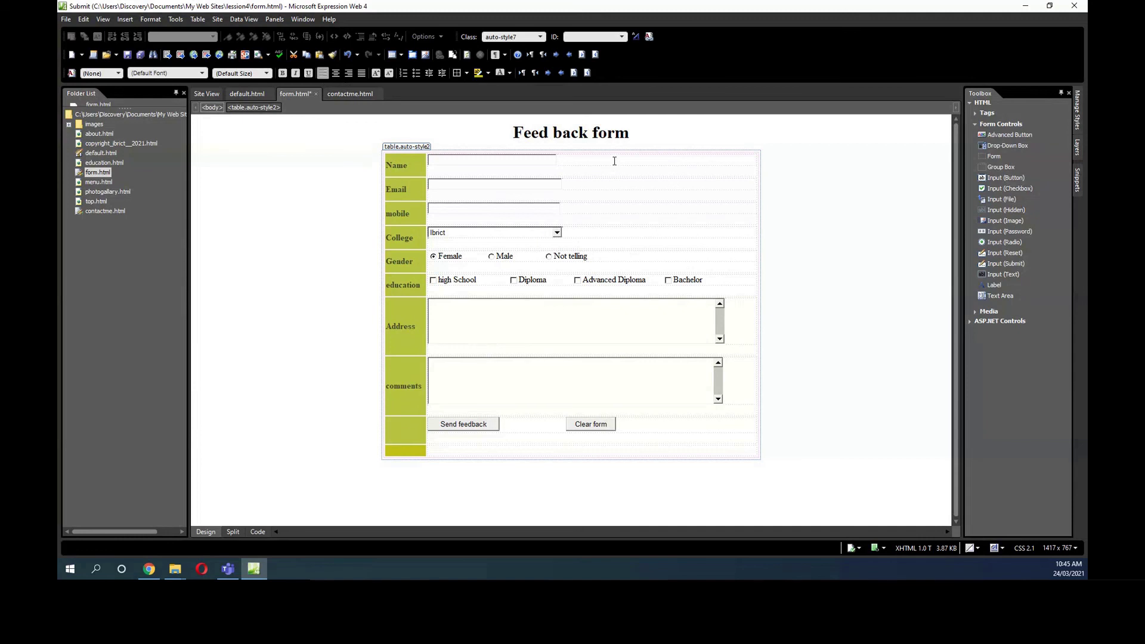
Give the form table's cells a silver-grey #C0C0C0 background.
{"action": "left_click_drag", "start_coordinate": [613, 161], "coordinate": [634, 422]}
{"action": "left_click", "coordinate": [489, 74]}
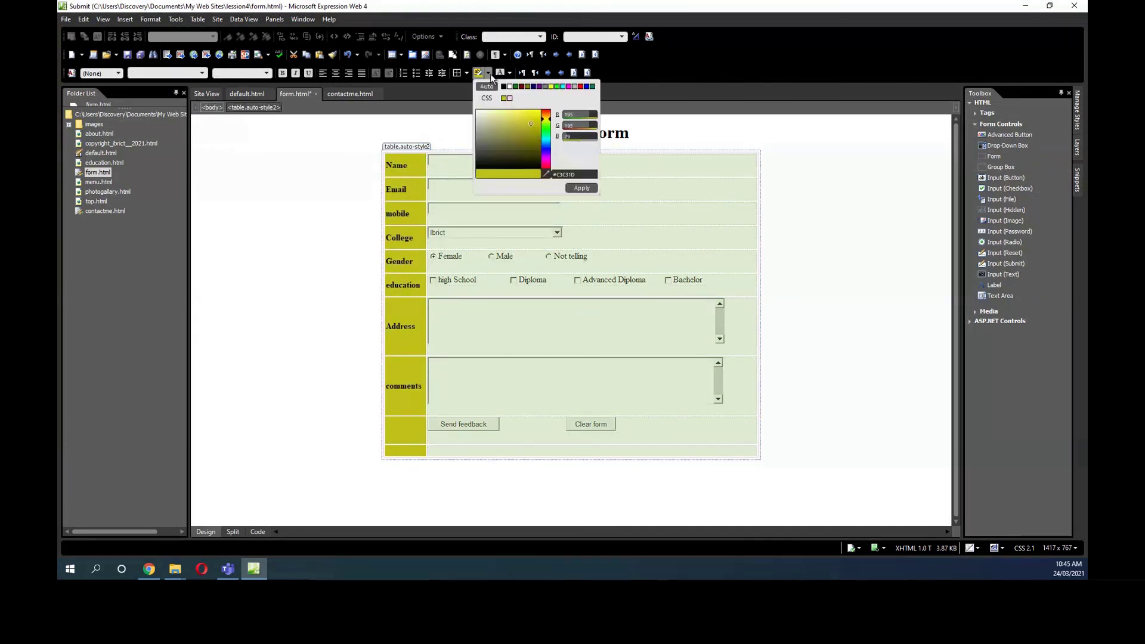
{"action": "left_click", "coordinate": [575, 87]}
{"action": "left_click", "coordinate": [579, 190]}
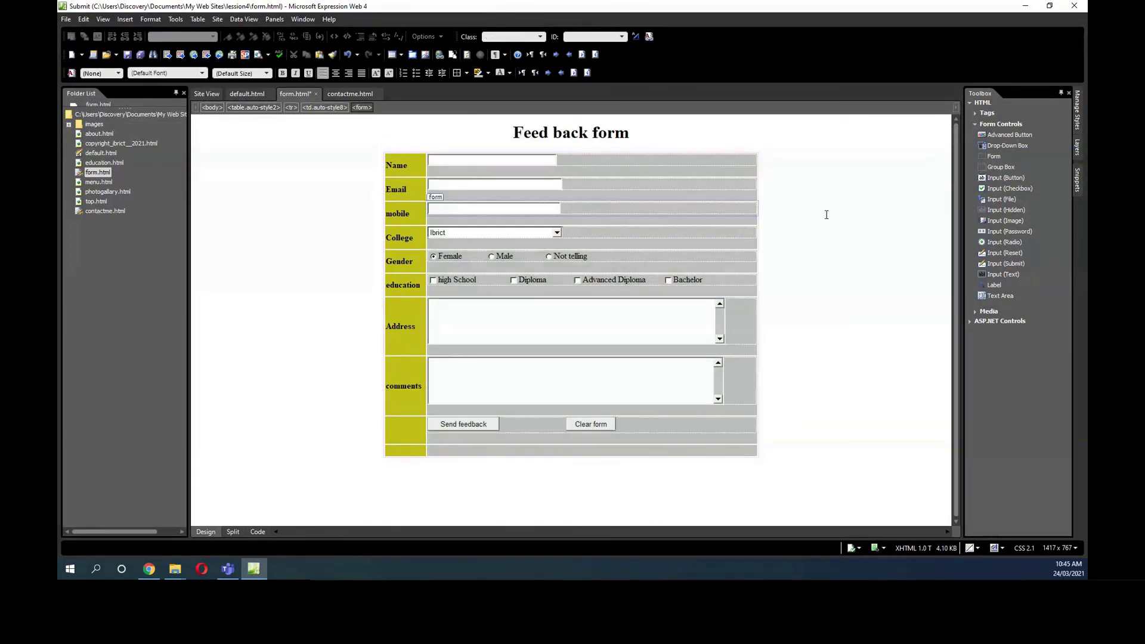
Keep the Name text box at 241px wide and save form.html.
{"action": "left_click", "coordinate": [553, 164]}
{"action": "mouse_move", "coordinate": [556, 162]}
{"action": "left_mouse_down"}
{"action": "mouse_move", "coordinate": [600, 164]}
{"action": "mouse_move", "coordinate": [564, 159]}
{"action": "left_mouse_up"}
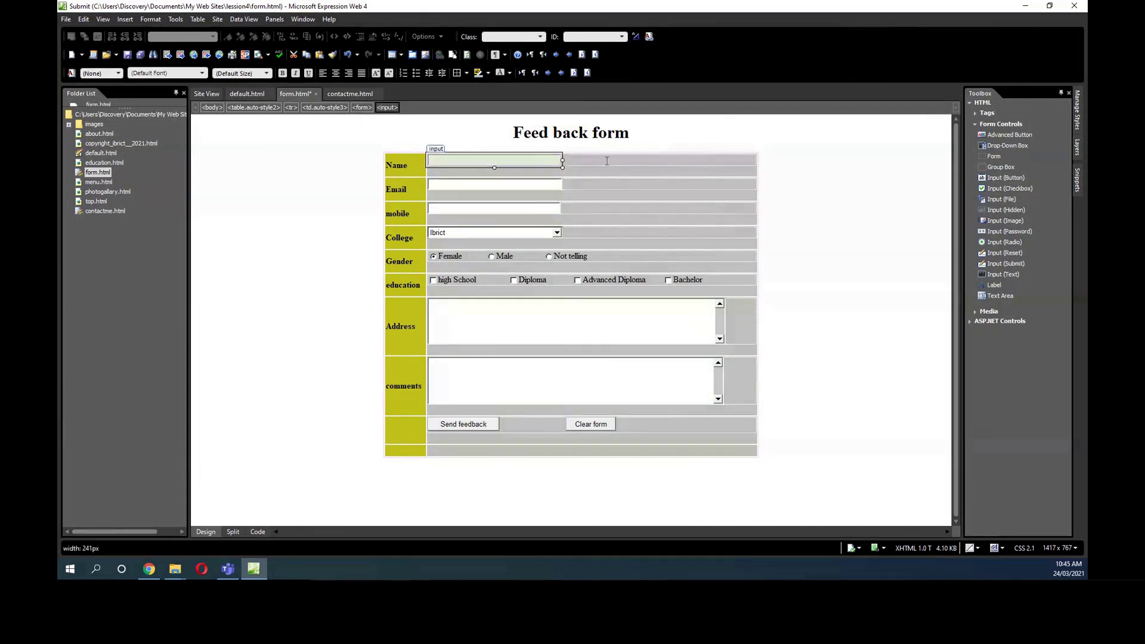
{"action": "left_click", "coordinate": [760, 167]}
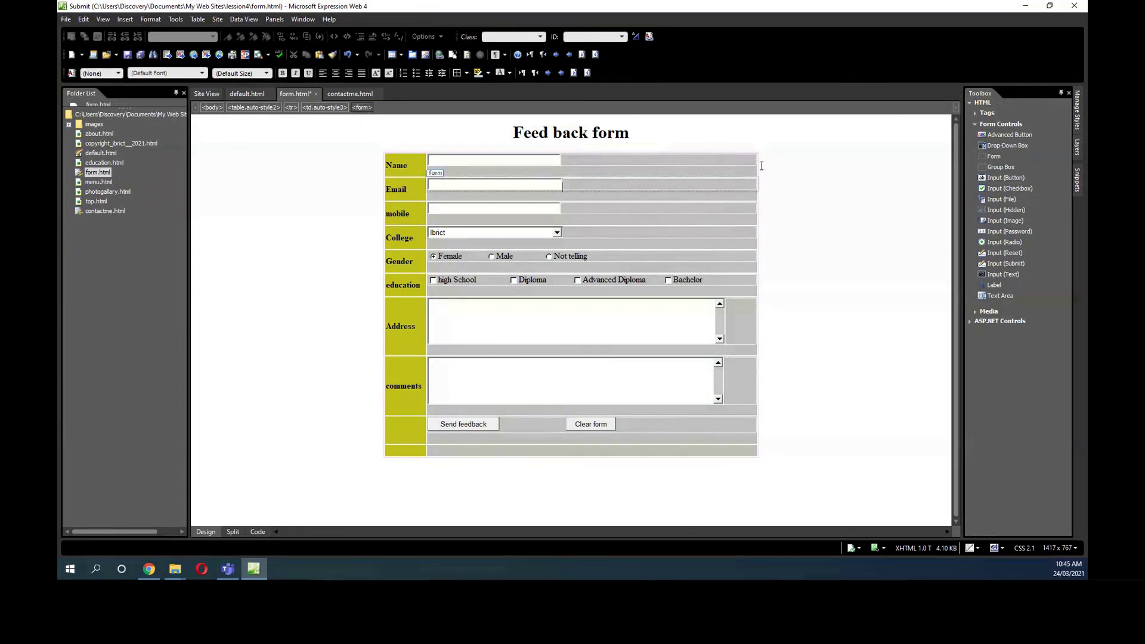
{"action": "left_click", "coordinate": [126, 56]}
In default.html, point the Feedback button's link at the site file form.html.
{"action": "double_click", "coordinate": [97, 155]}
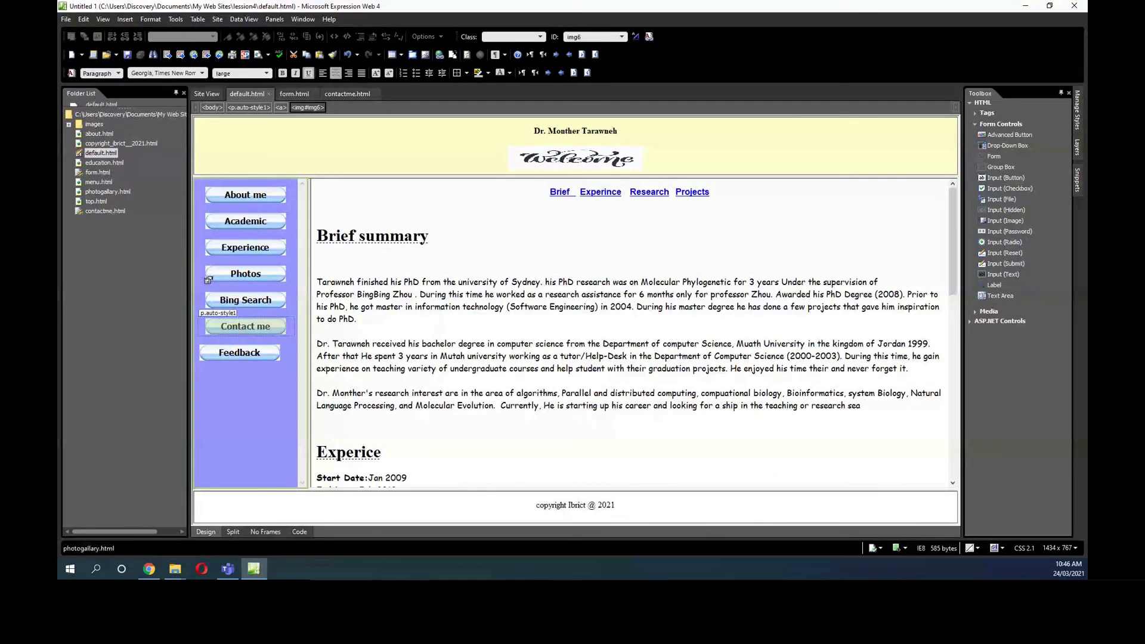
{"action": "right_click", "coordinate": [234, 353]}
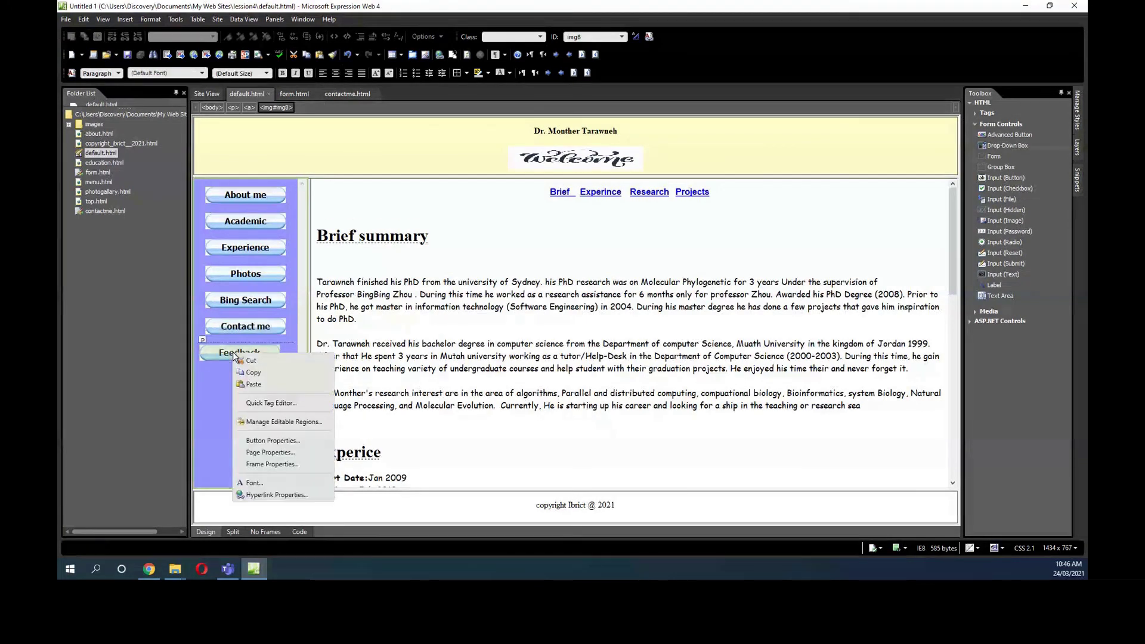
{"action": "left_click", "coordinate": [268, 441]}
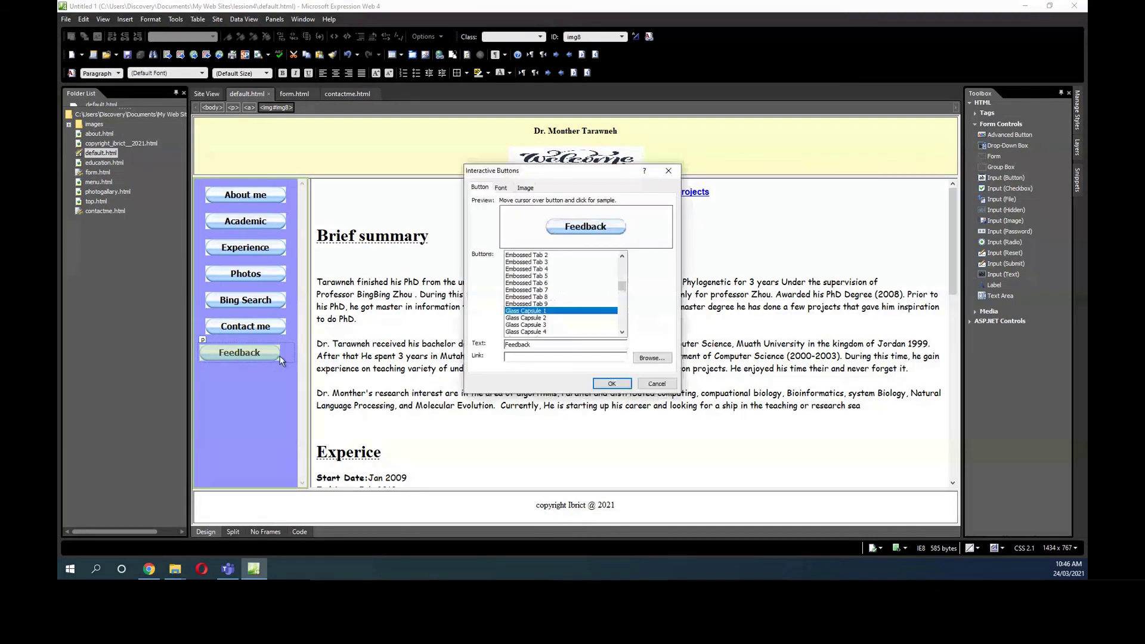
{"action": "left_click", "coordinate": [652, 359]}
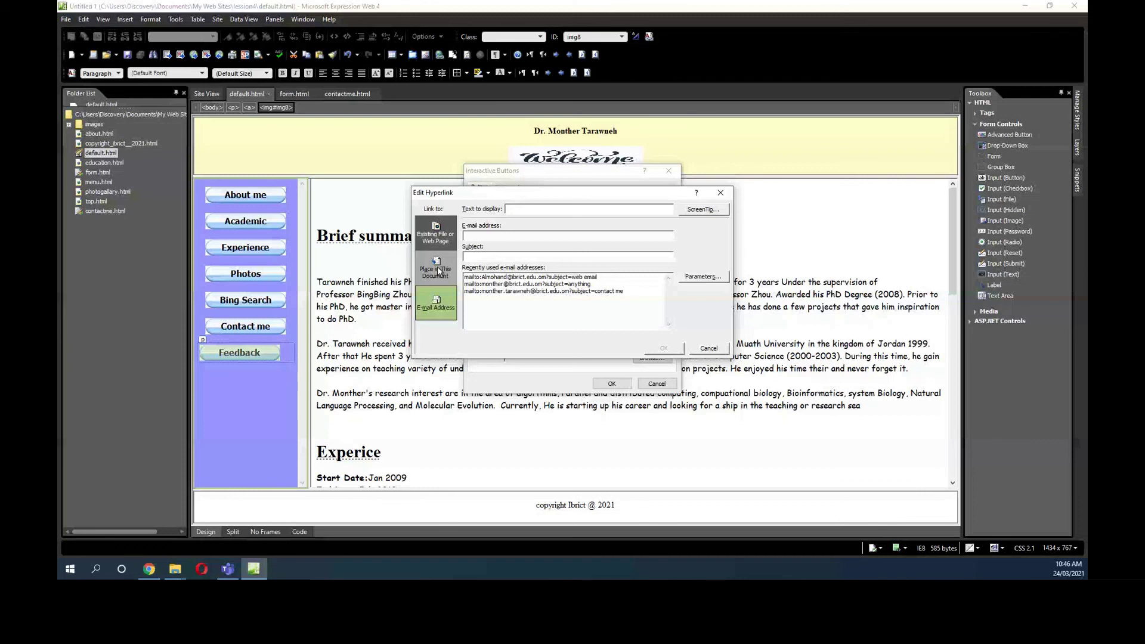
{"action": "left_click", "coordinate": [436, 235]}
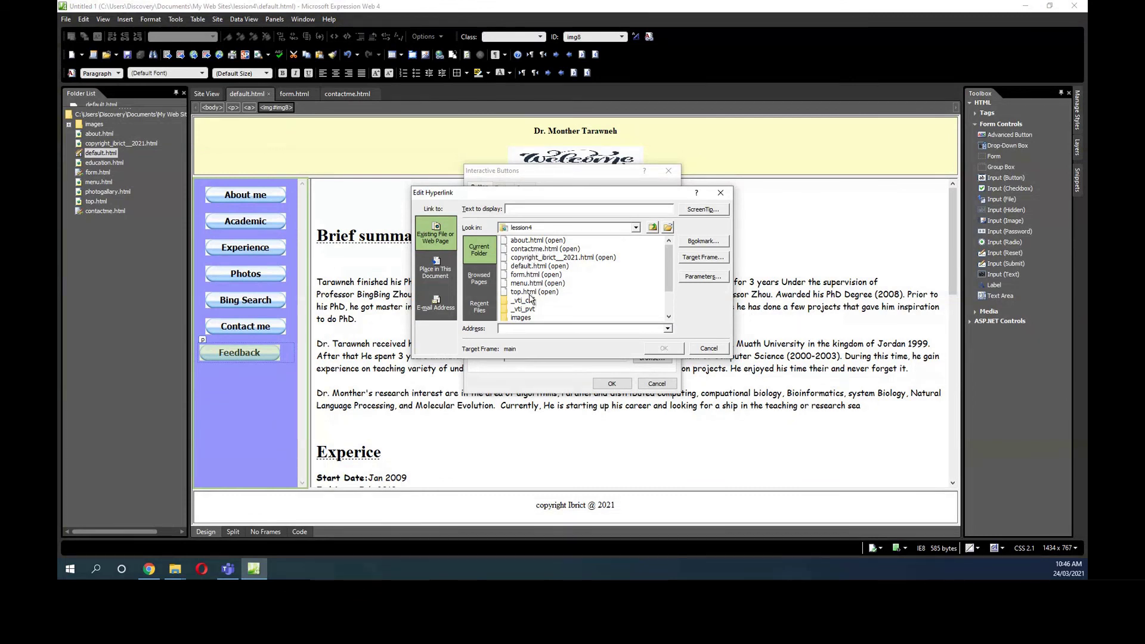
{"action": "left_click", "coordinate": [528, 275]}
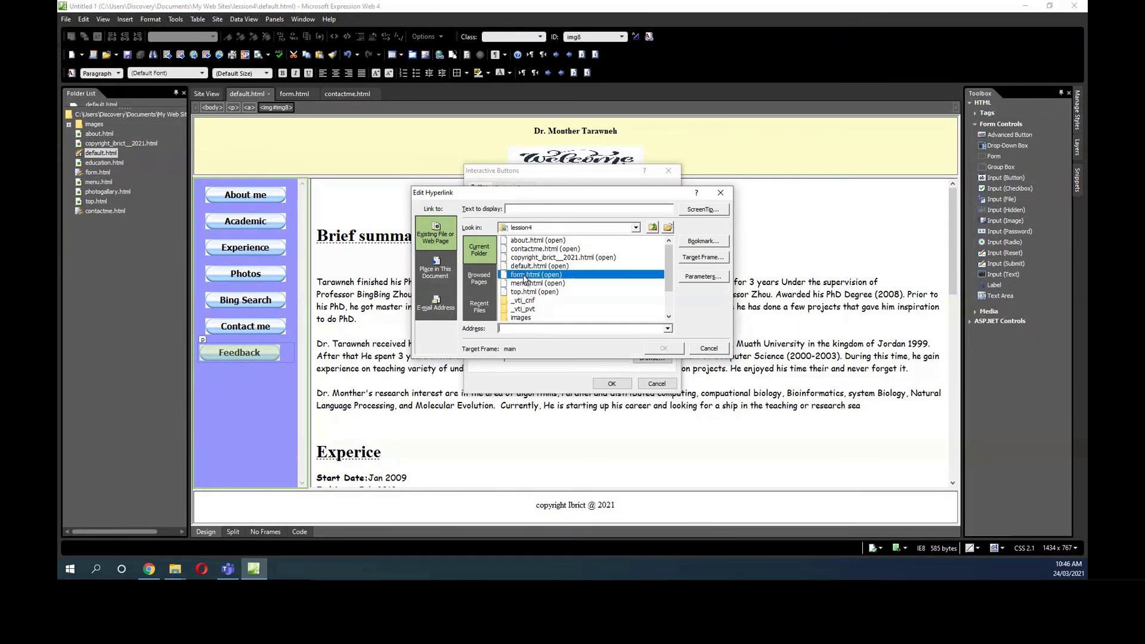
Set the link's target frame to main, apply the button change, and open form.html.
{"action": "left_click", "coordinate": [703, 257]}
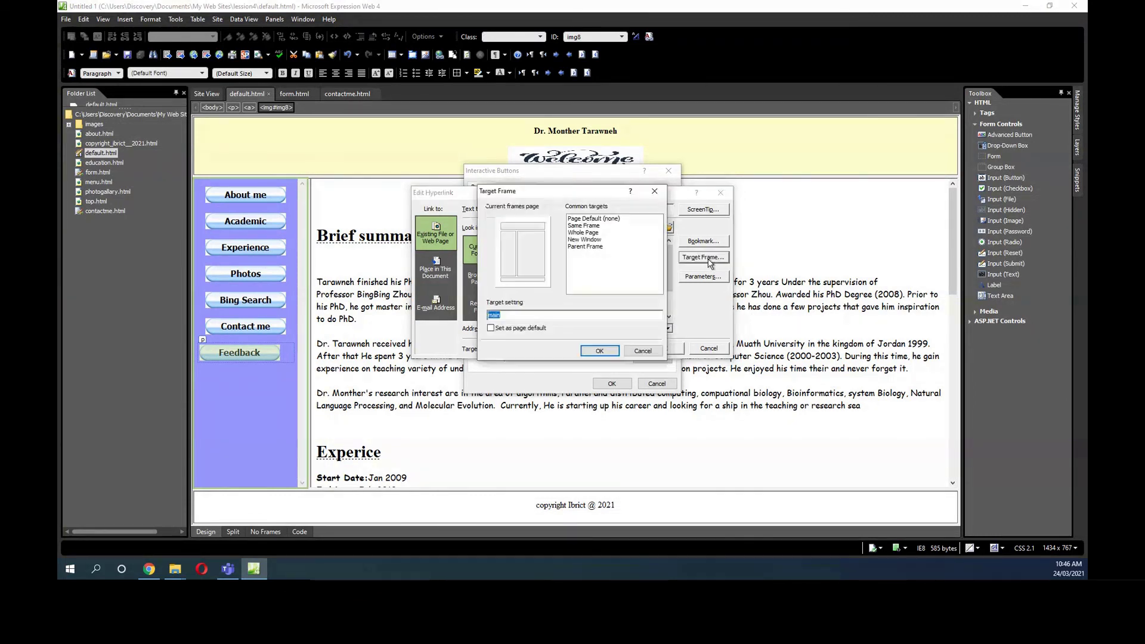
{"action": "left_click", "coordinate": [532, 251]}
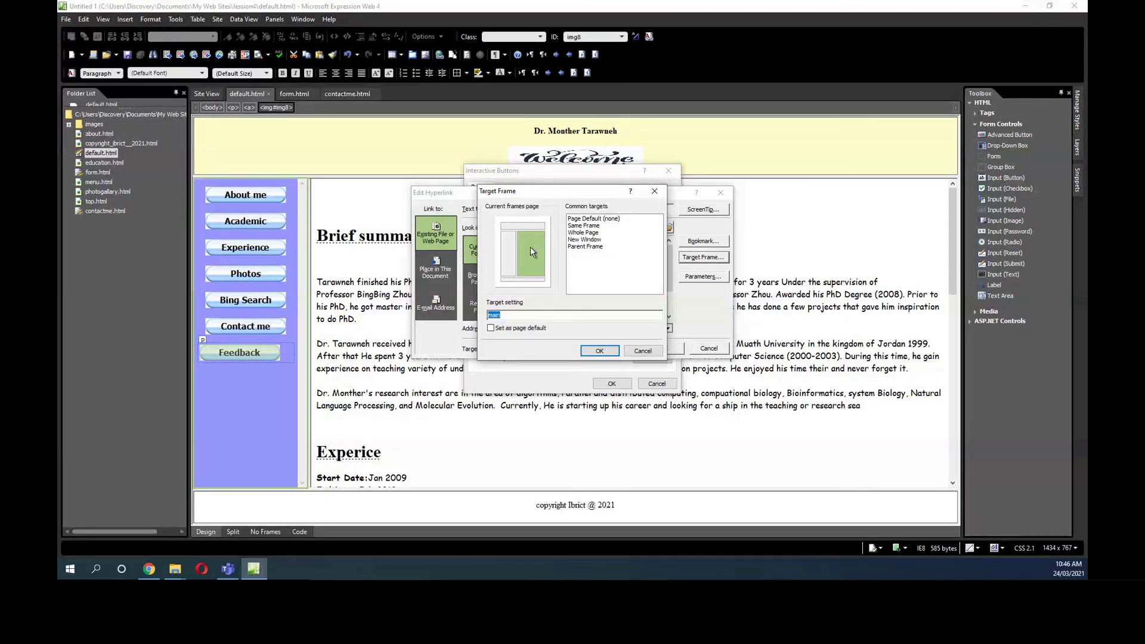
{"action": "left_click", "coordinate": [600, 351]}
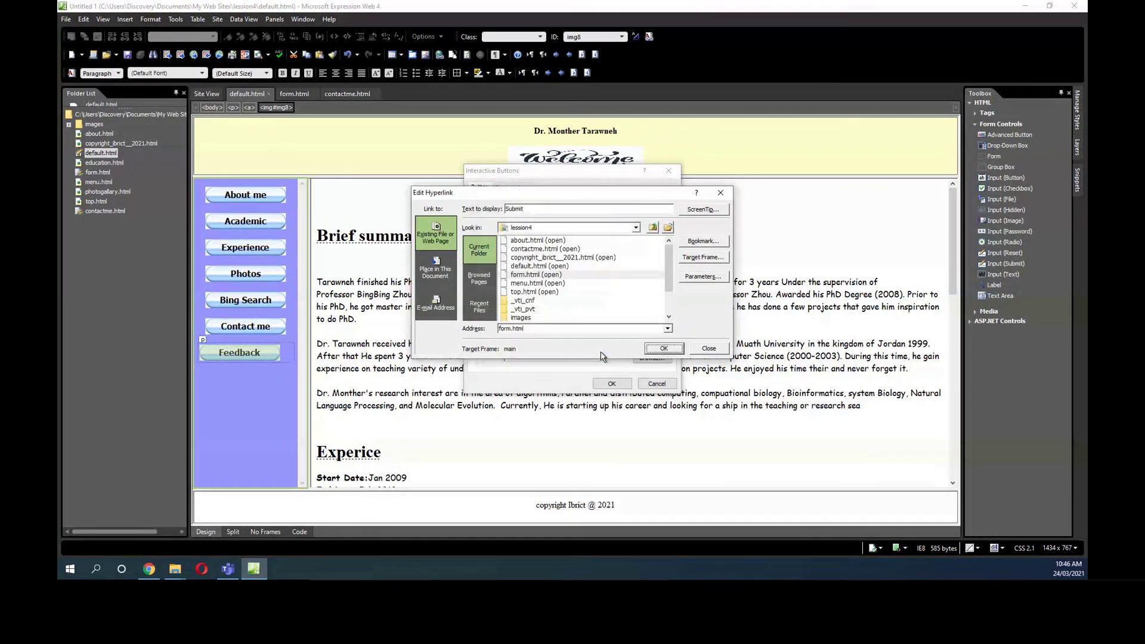
{"action": "left_click", "coordinate": [663, 348]}
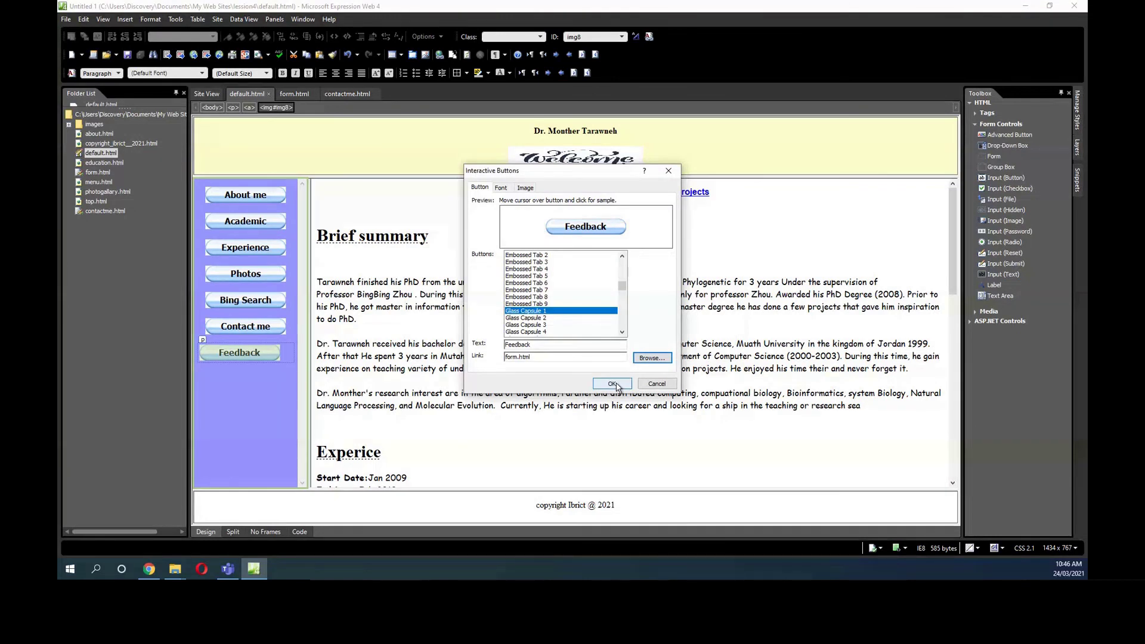
{"action": "left_click", "coordinate": [612, 383]}
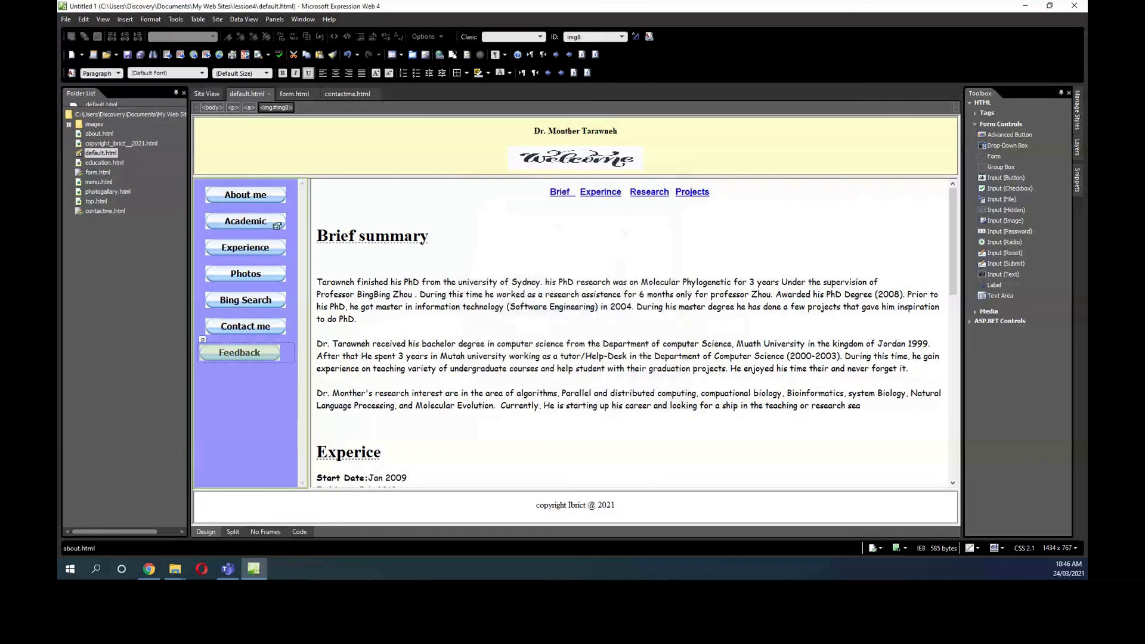
{"action": "left_click", "coordinate": [260, 355]}
{"action": "left_click", "coordinate": [200, 356], "text": "ctrl"}
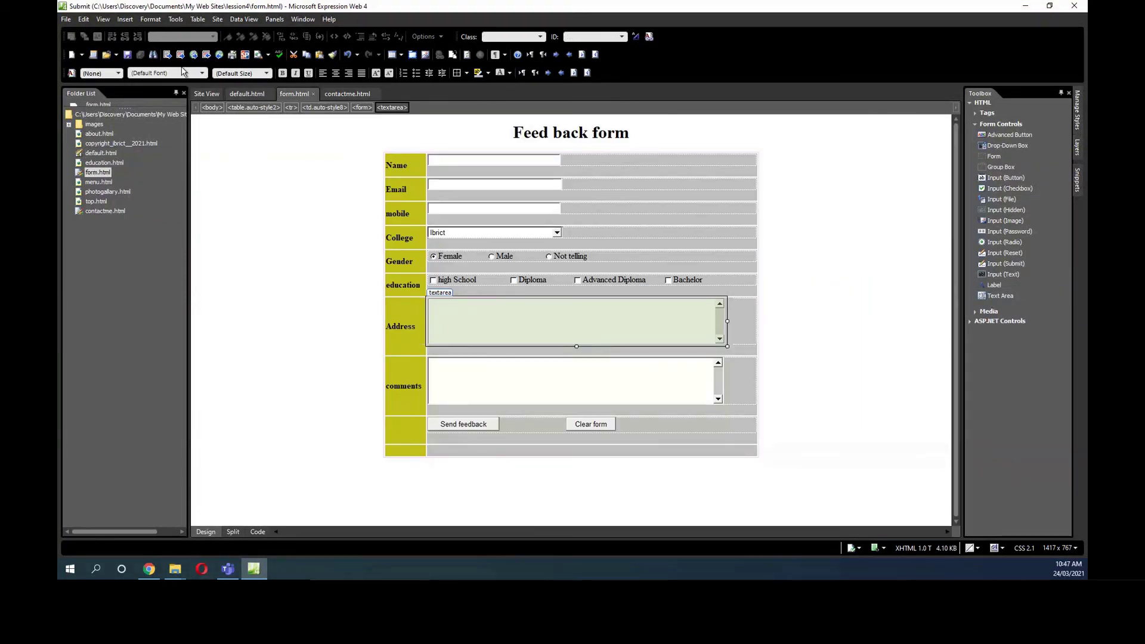
Close the feedback form preview tab and reload the home page default.html in Chrome.
{"action": "left_click", "coordinate": [259, 56]}
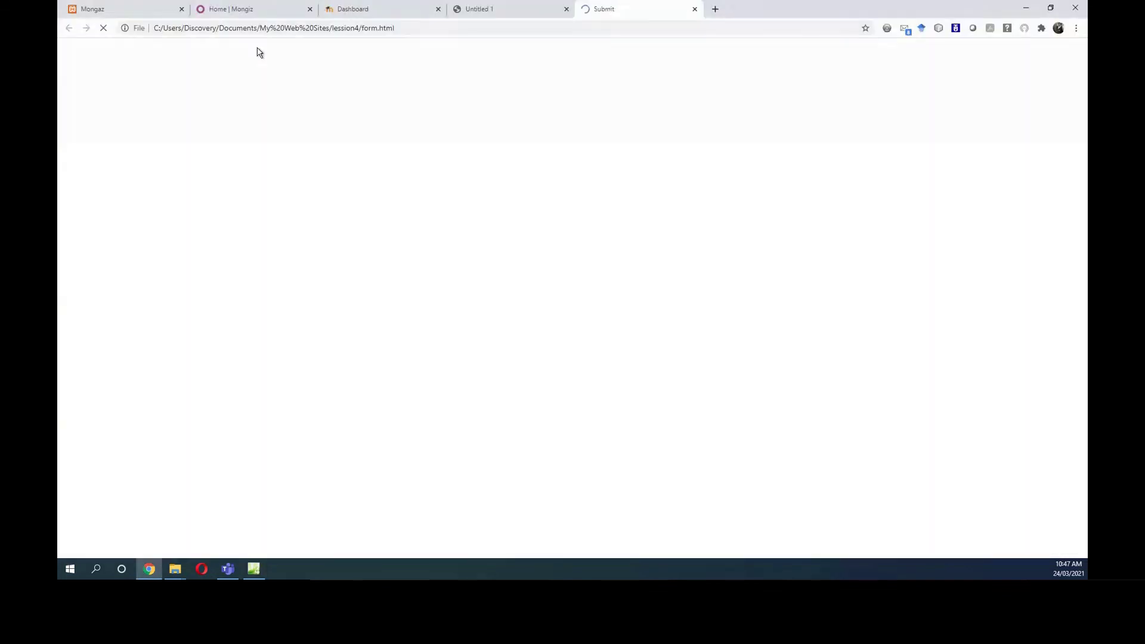
{"action": "left_click", "coordinate": [694, 9]}
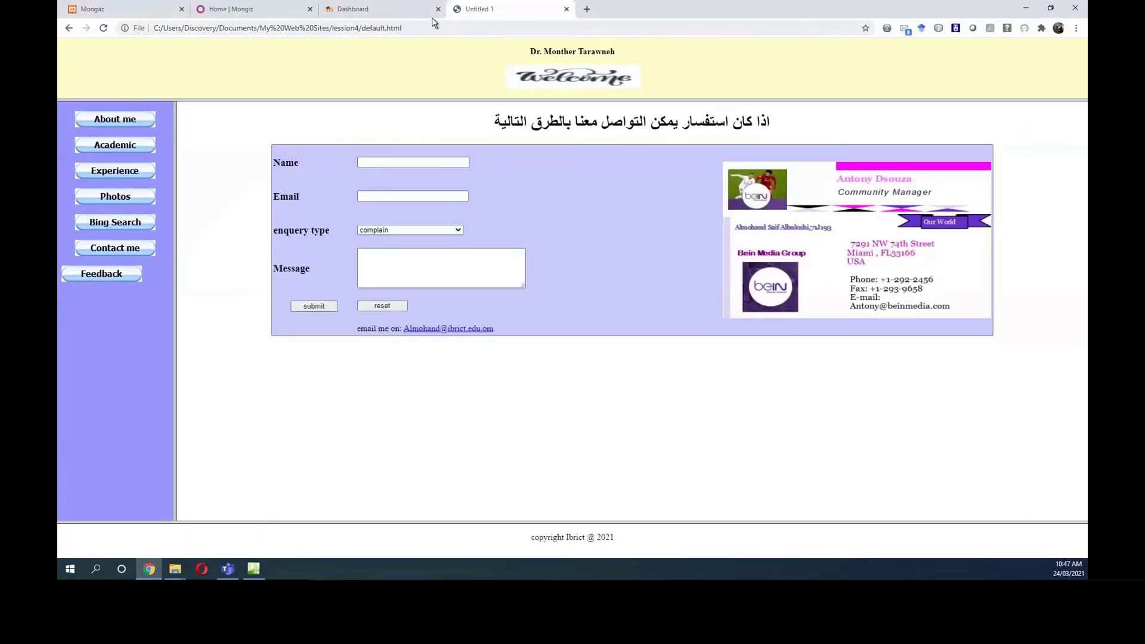
{"action": "left_click", "coordinate": [104, 28]}
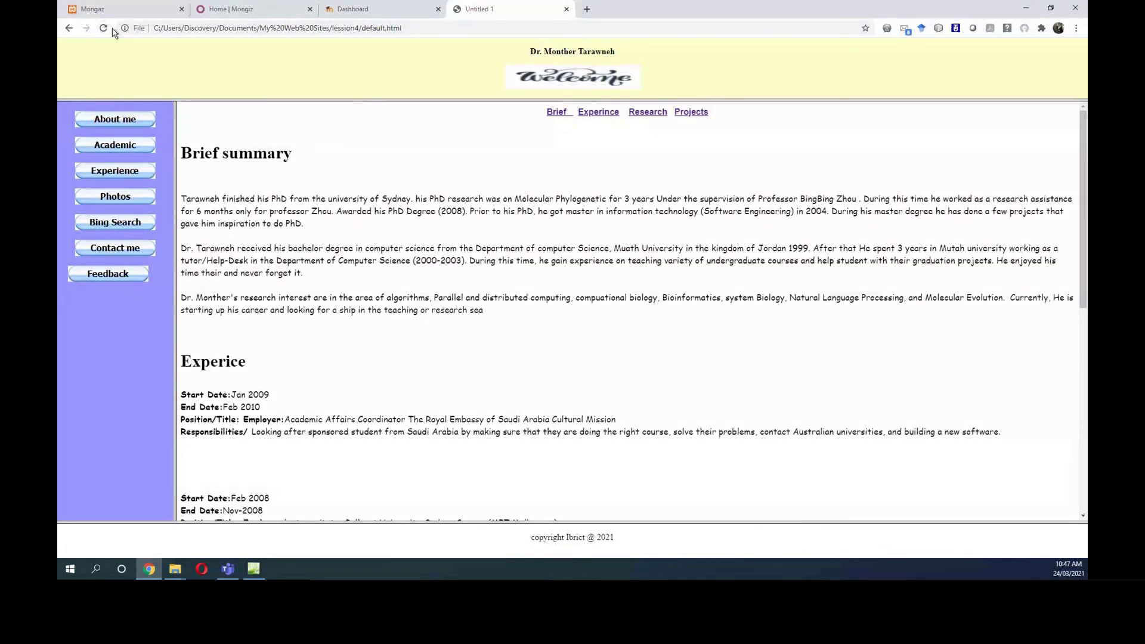
{"action": "left_click", "coordinate": [254, 568]}
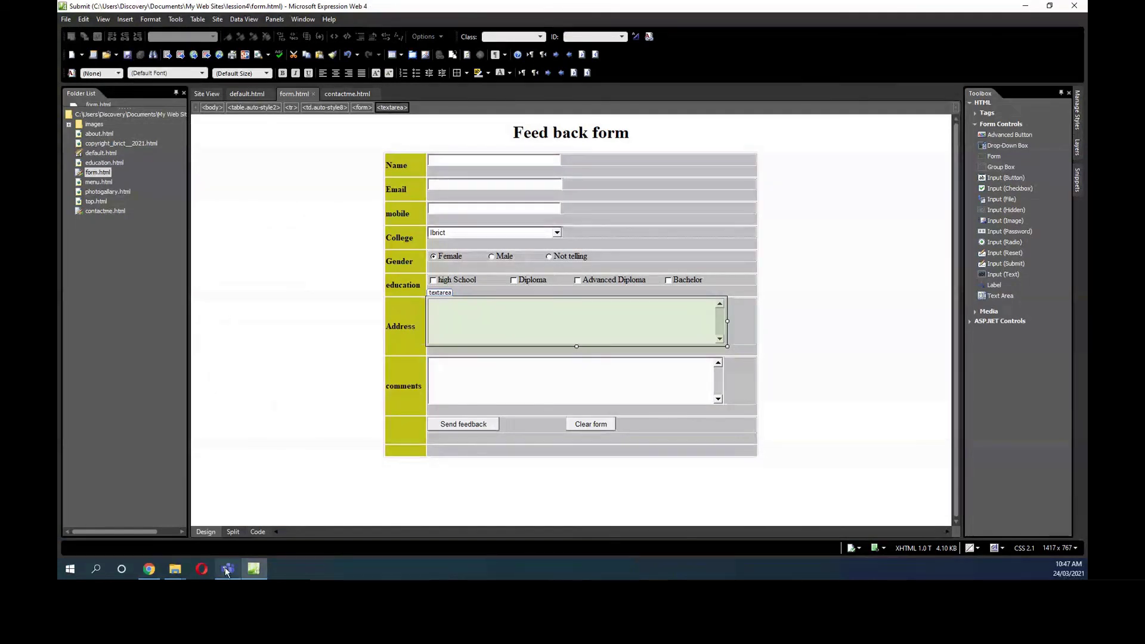
{"action": "left_click", "coordinate": [148, 569]}
{"action": "left_click", "coordinate": [104, 29]}
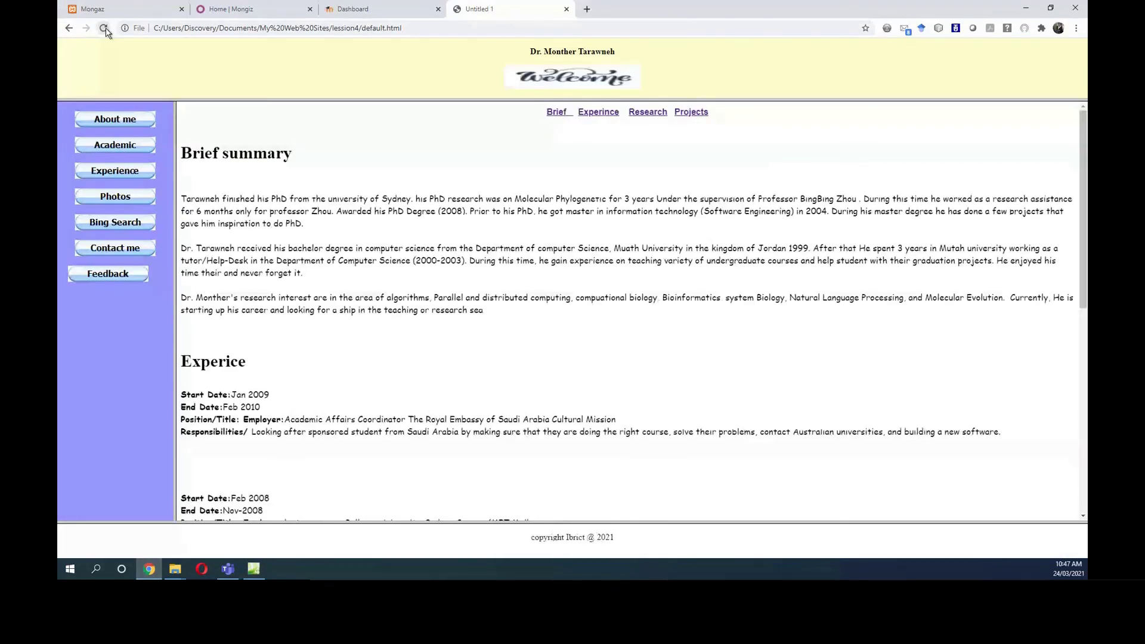
Try the Education, Photos, Bing Search, Contact me and Feedback nav buttons in turn.
{"action": "left_click", "coordinate": [120, 149]}
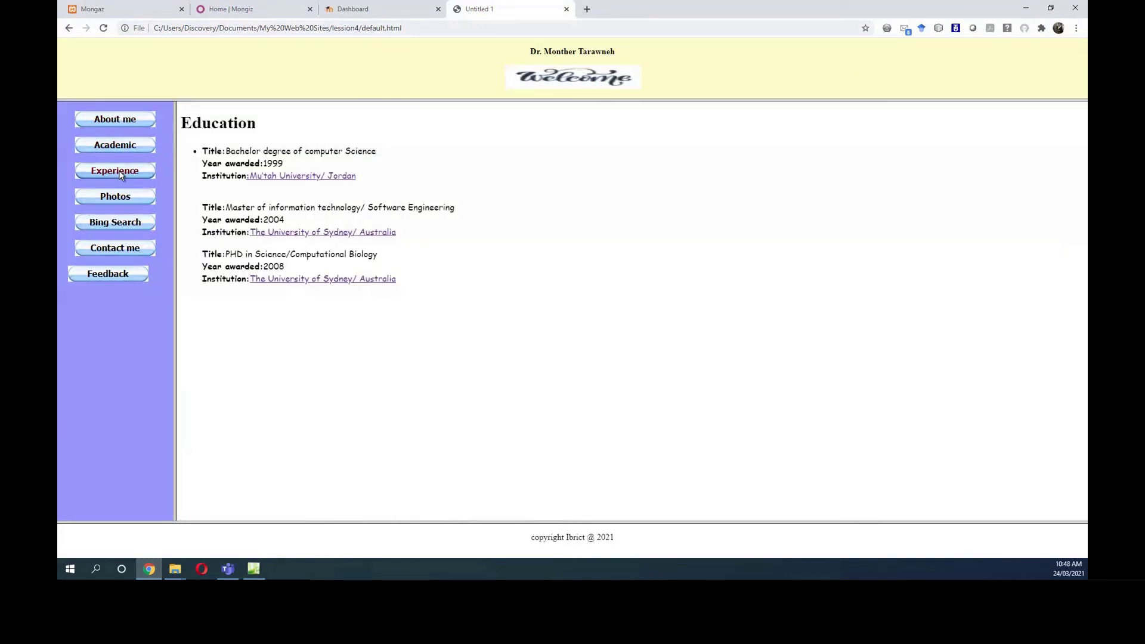
{"action": "left_click", "coordinate": [121, 197]}
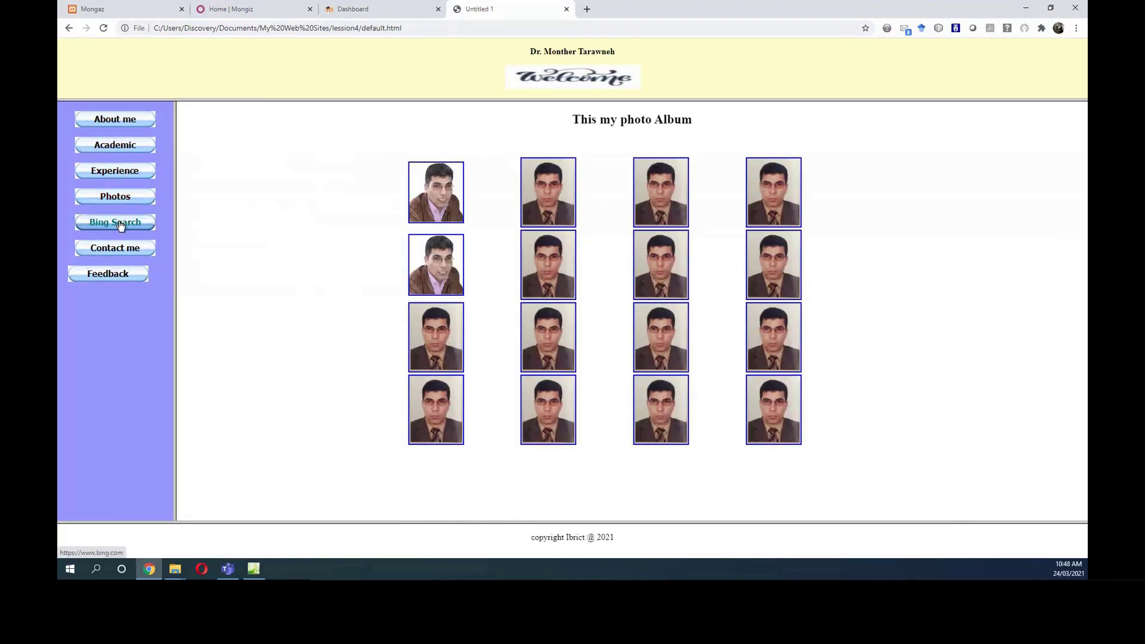
{"action": "left_click", "coordinate": [130, 256]}
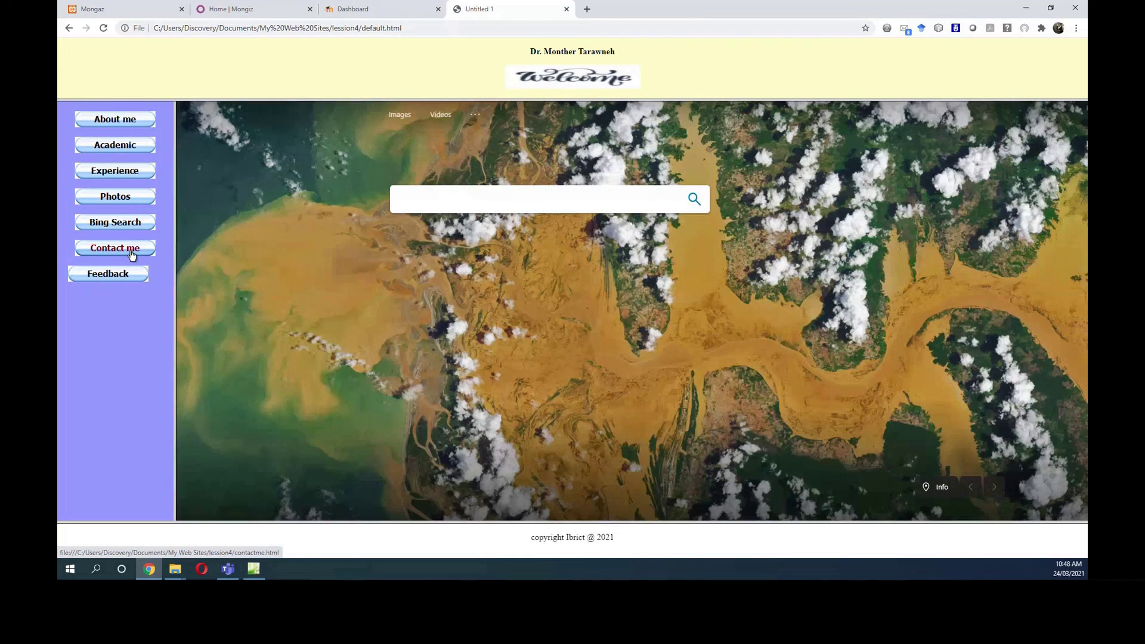
{"action": "left_click", "coordinate": [132, 254]}
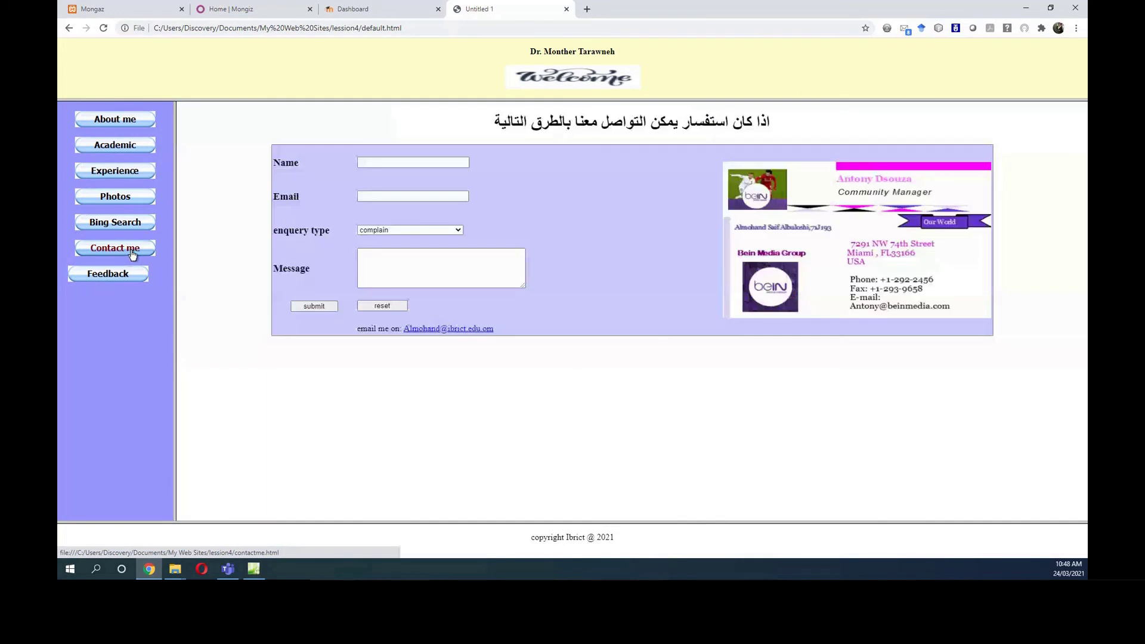
{"action": "left_click", "coordinate": [134, 278]}
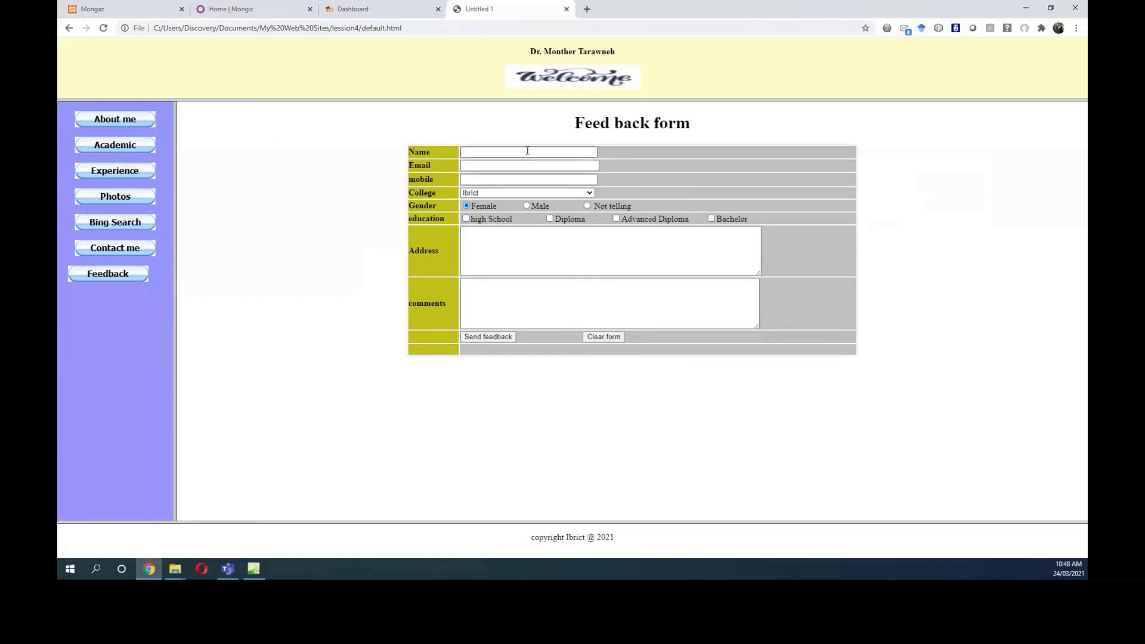
Enter a name, then fill Email and mobile number from saved suggestions.
{"action": "left_click", "coordinate": [527, 150]}
{"action": "type", "text": "343434"}
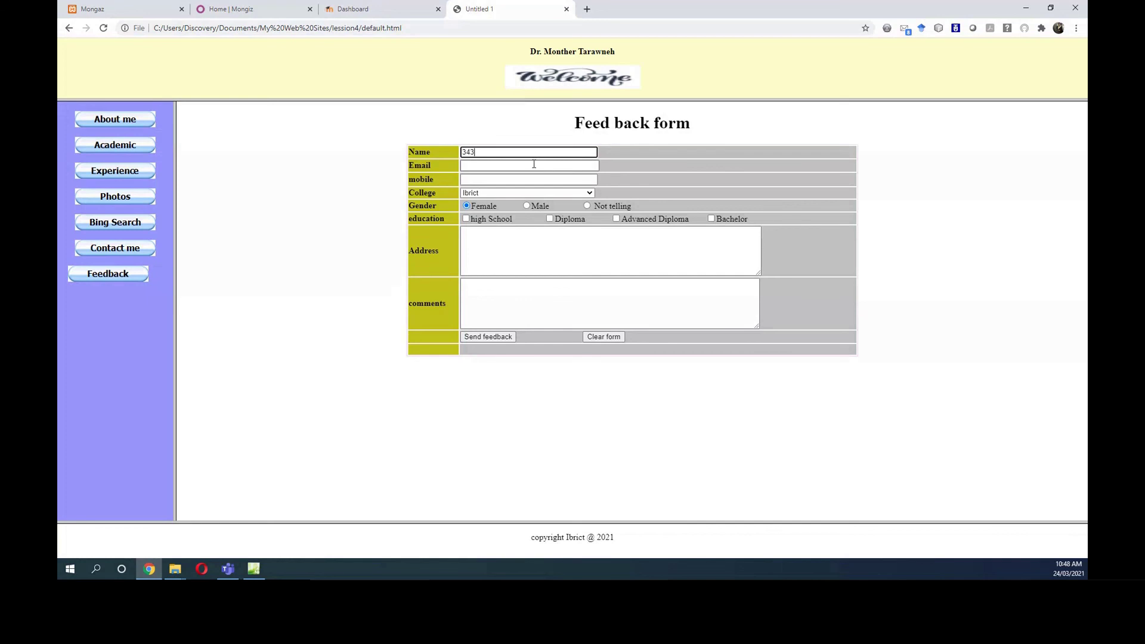
{"action": "left_click", "coordinate": [511, 167]}
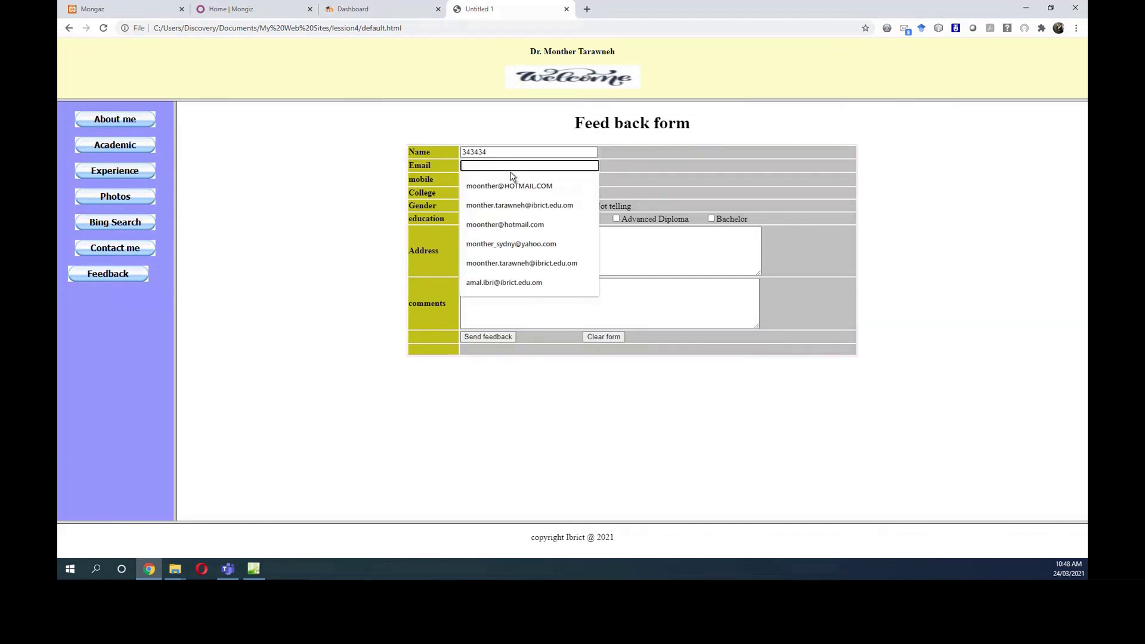
{"action": "left_click", "coordinate": [506, 186]}
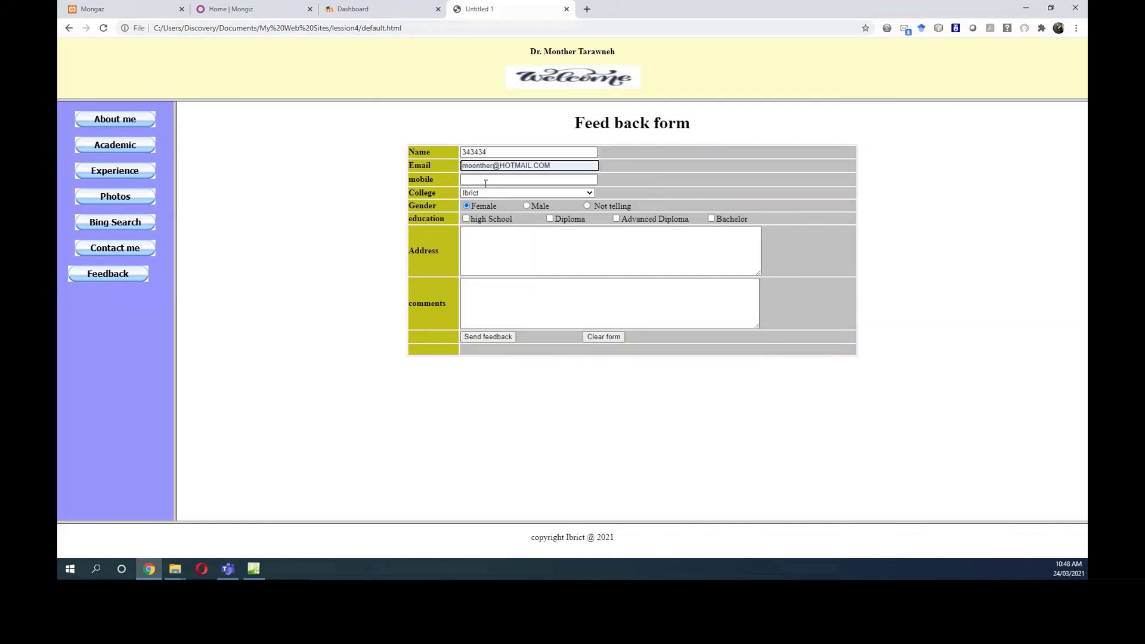
{"action": "left_click", "coordinate": [485, 183]}
{"action": "left_click", "coordinate": [496, 196]}
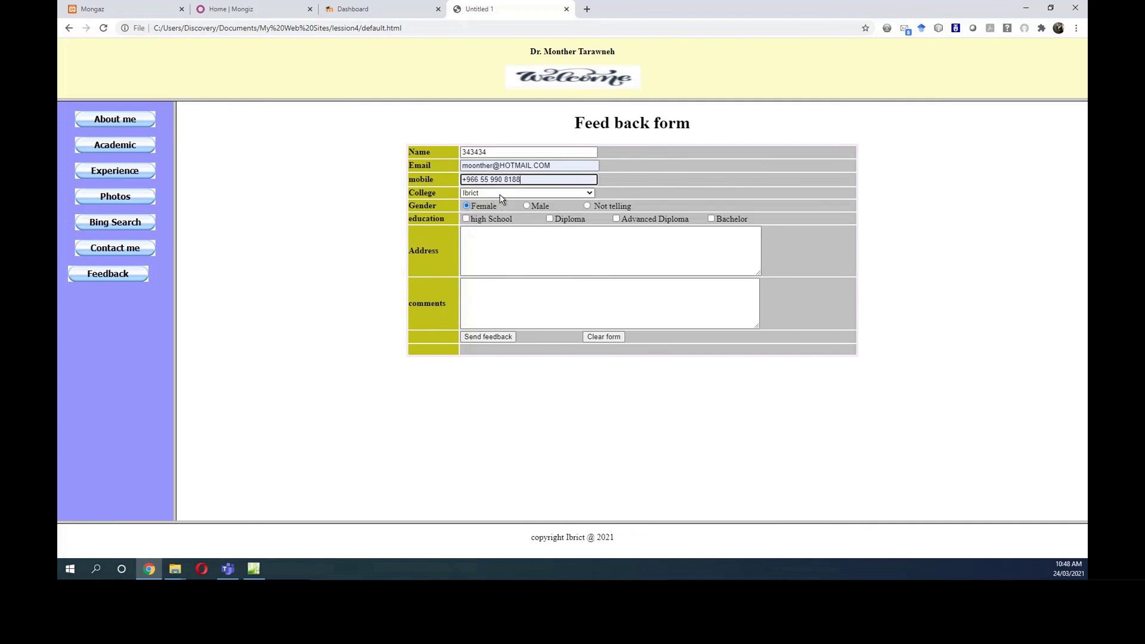
Choose Buraimi college, set gender to Not telling, and tick High School and Advanced Diploma.
{"action": "left_click", "coordinate": [500, 193]}
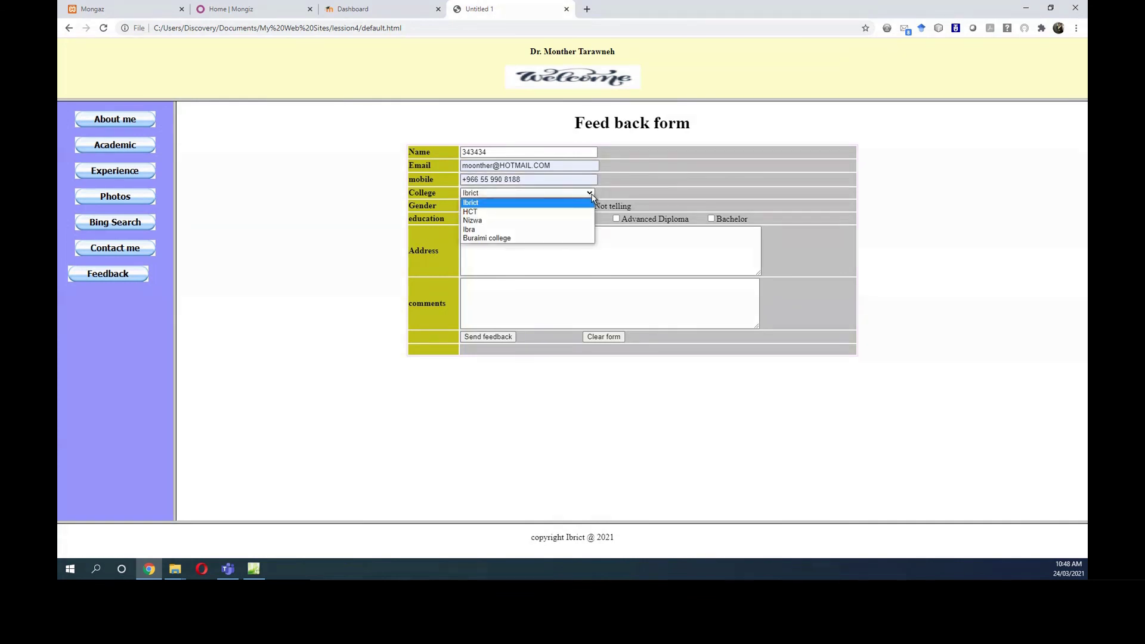
{"action": "left_click", "coordinate": [529, 237]}
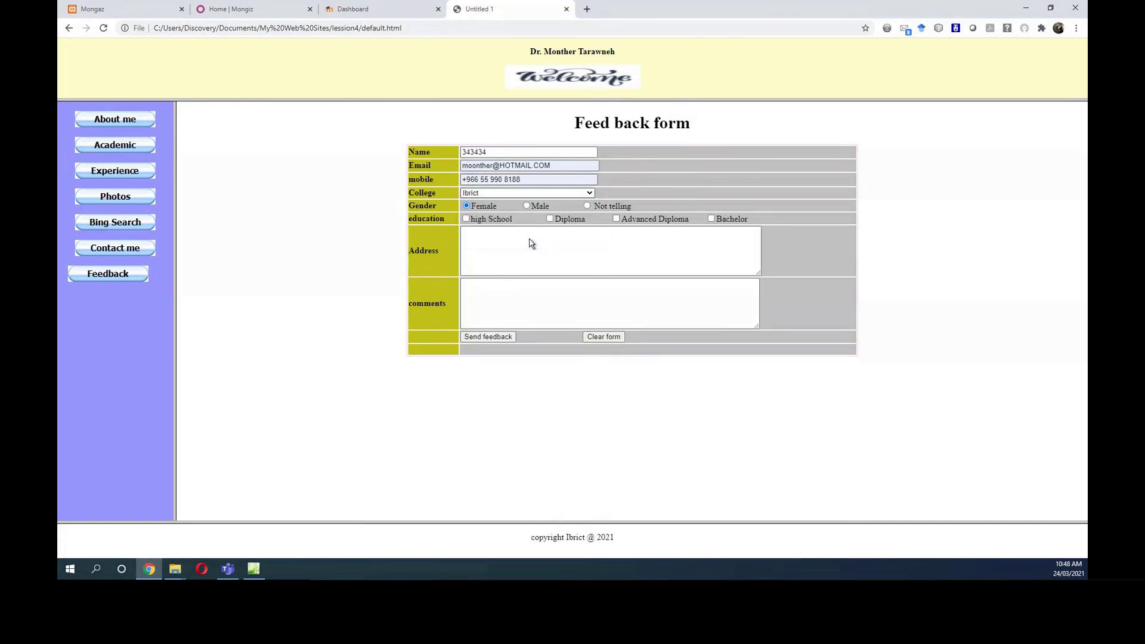
{"action": "left_click", "coordinate": [587, 206]}
{"action": "left_click", "coordinate": [467, 206]}
{"action": "left_click", "coordinate": [588, 206]}
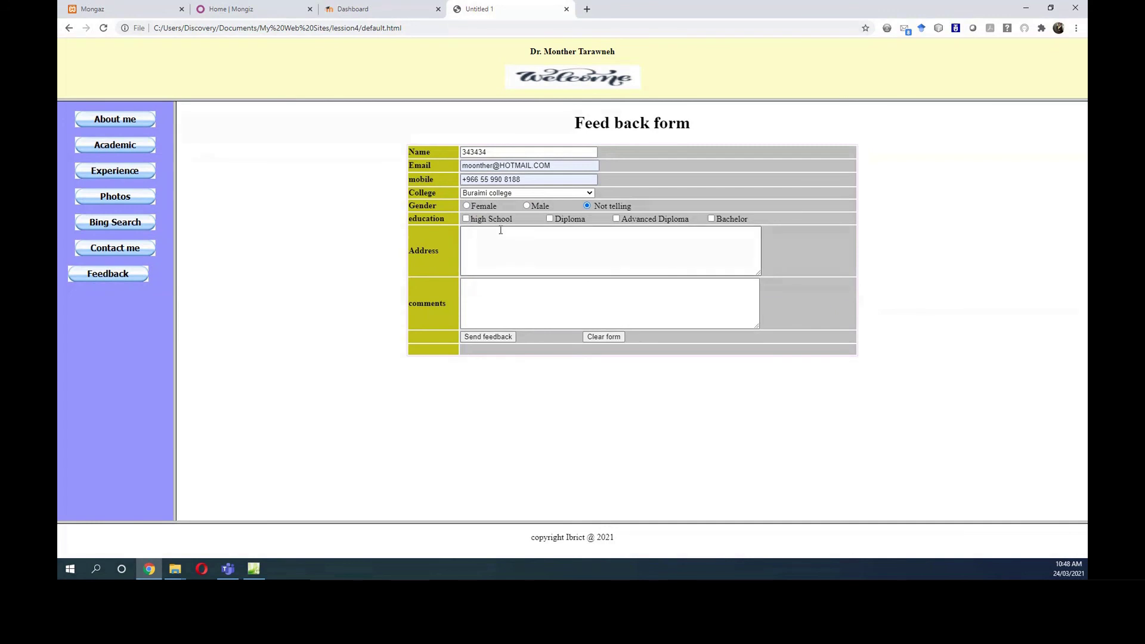
{"action": "left_click", "coordinate": [469, 220]}
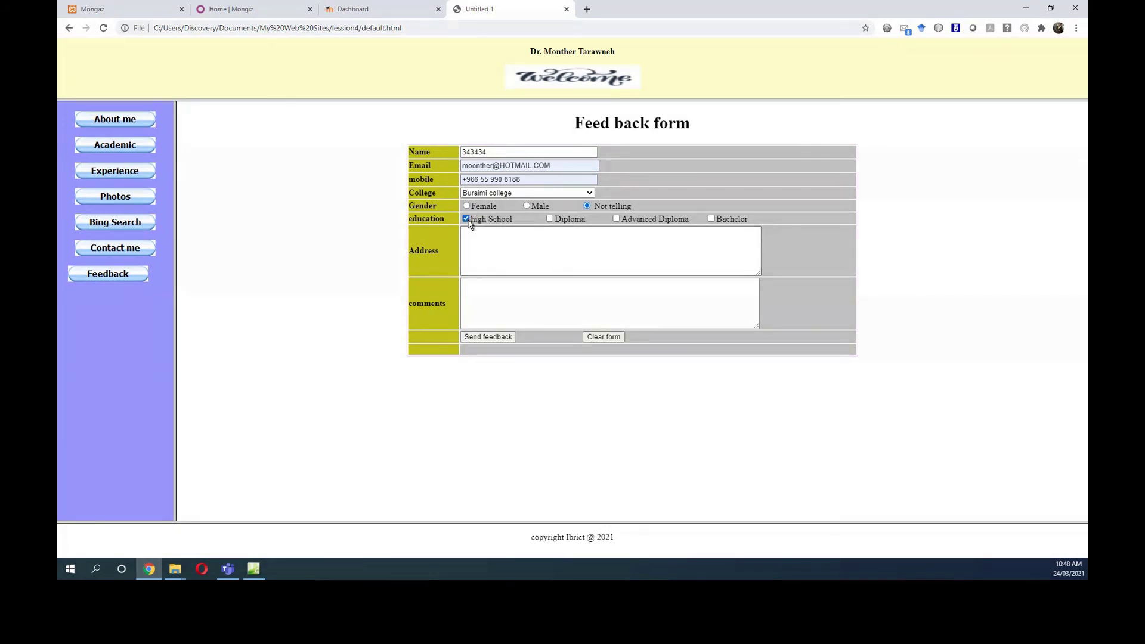
{"action": "left_click", "coordinate": [616, 219]}
Enter the address and the comment 'no comment from me all', then send the feedback.
{"action": "left_click", "coordinate": [520, 249]}
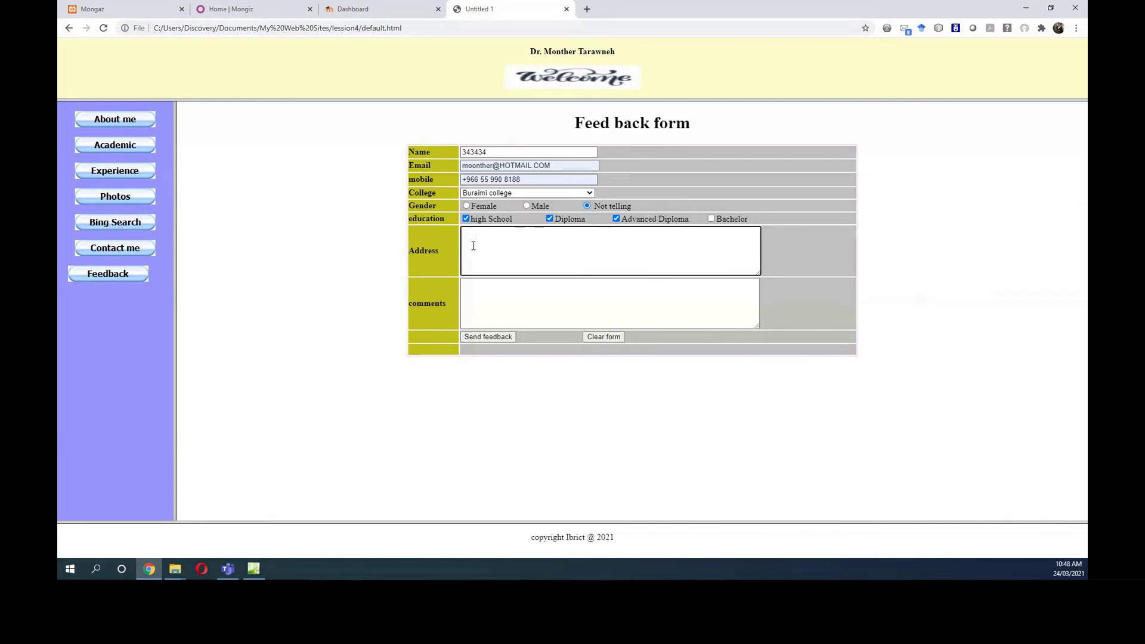
{"action": "type", "text": "ibri "}
{"action": "type", "text": "al"}
{"action": "type", "text": " mura"}
{"action": "type", "text": "faa"}
{"action": "left_click", "coordinate": [489, 290]}
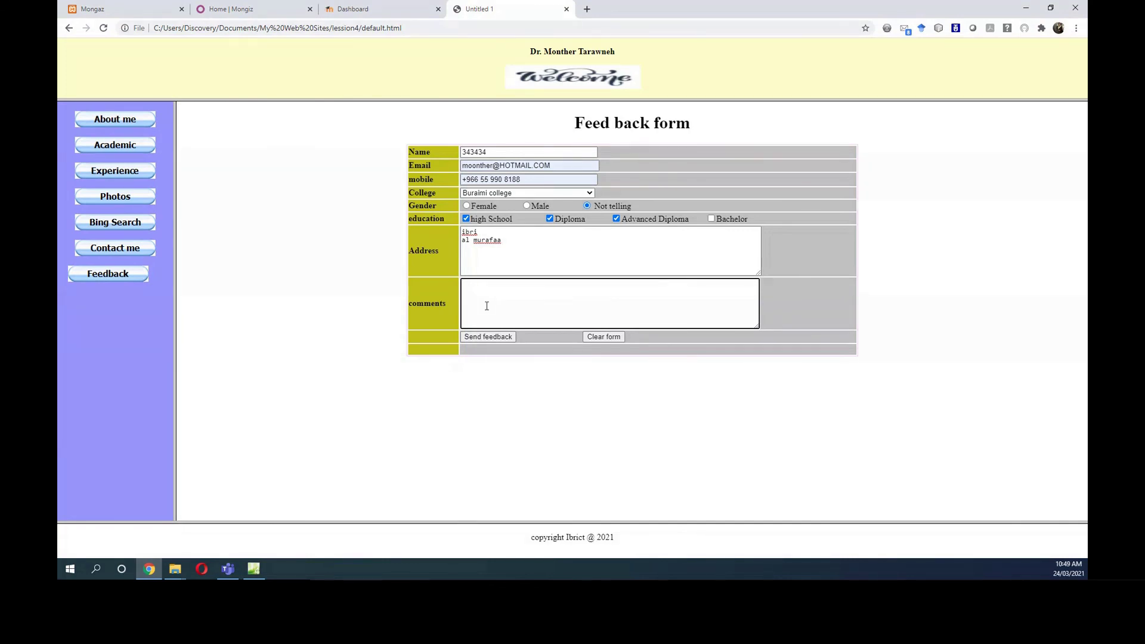
{"action": "type", "text": "no comment from me all good"}
{"action": "left_click", "coordinate": [606, 337]}
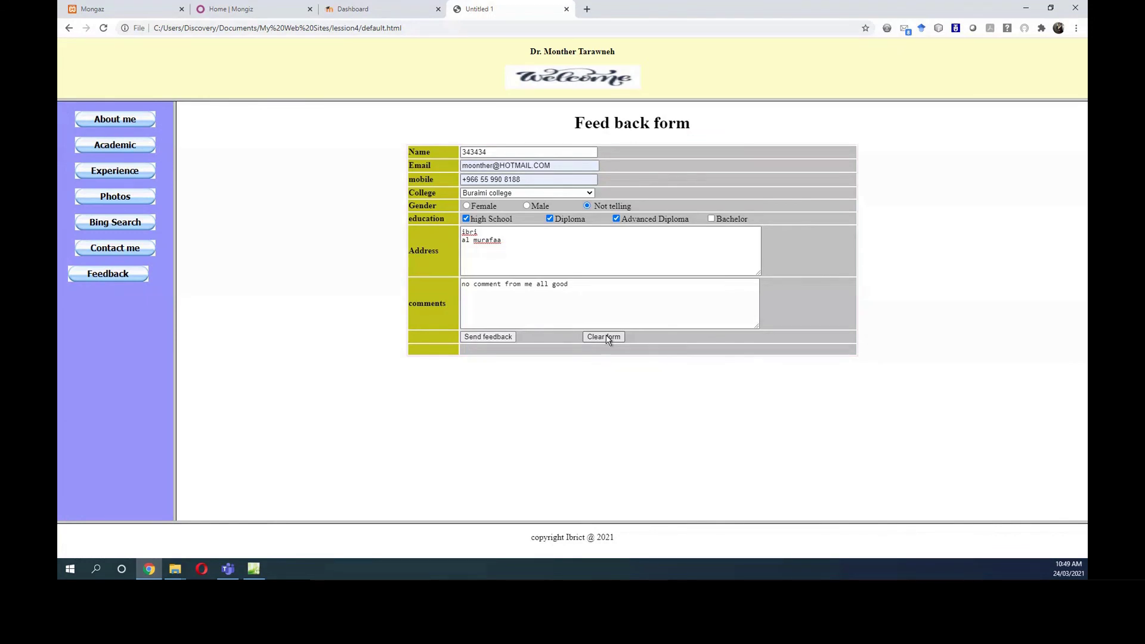
{"action": "left_click", "coordinate": [494, 339]}
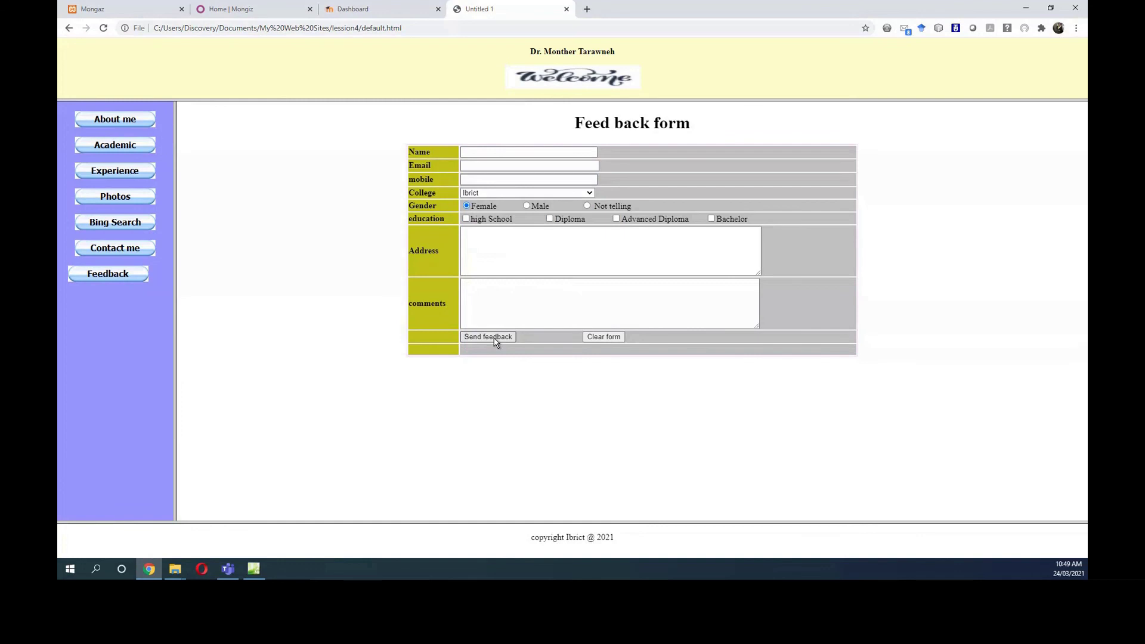